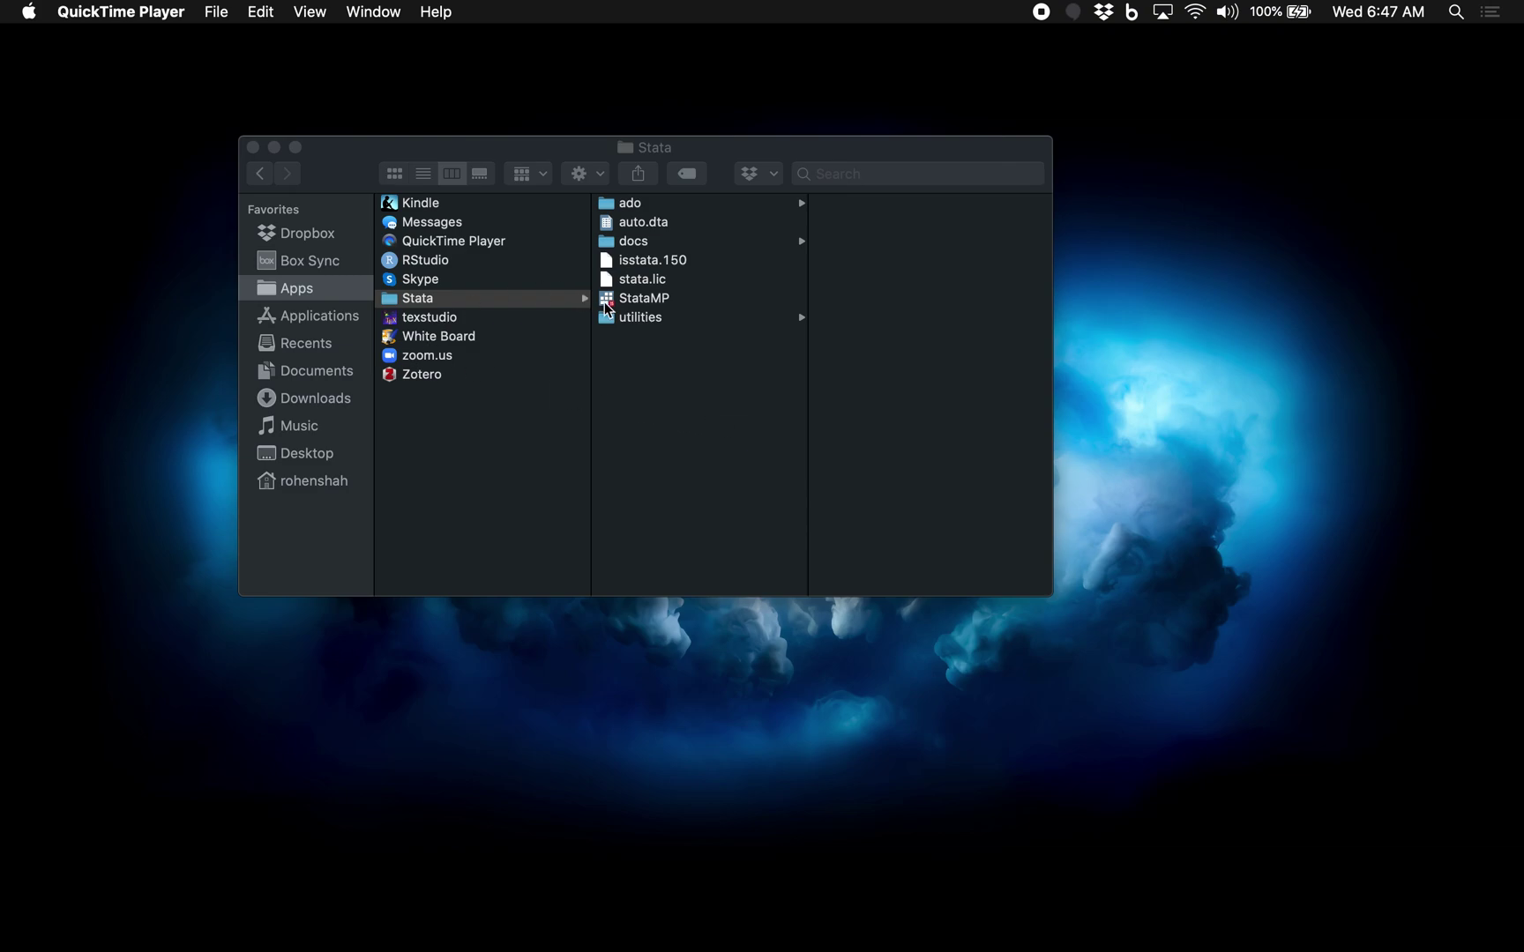
- Launch Stata/MP 15.1 from the Stata folder in Finder
{"action": "double_click", "coordinate": [671, 301]}
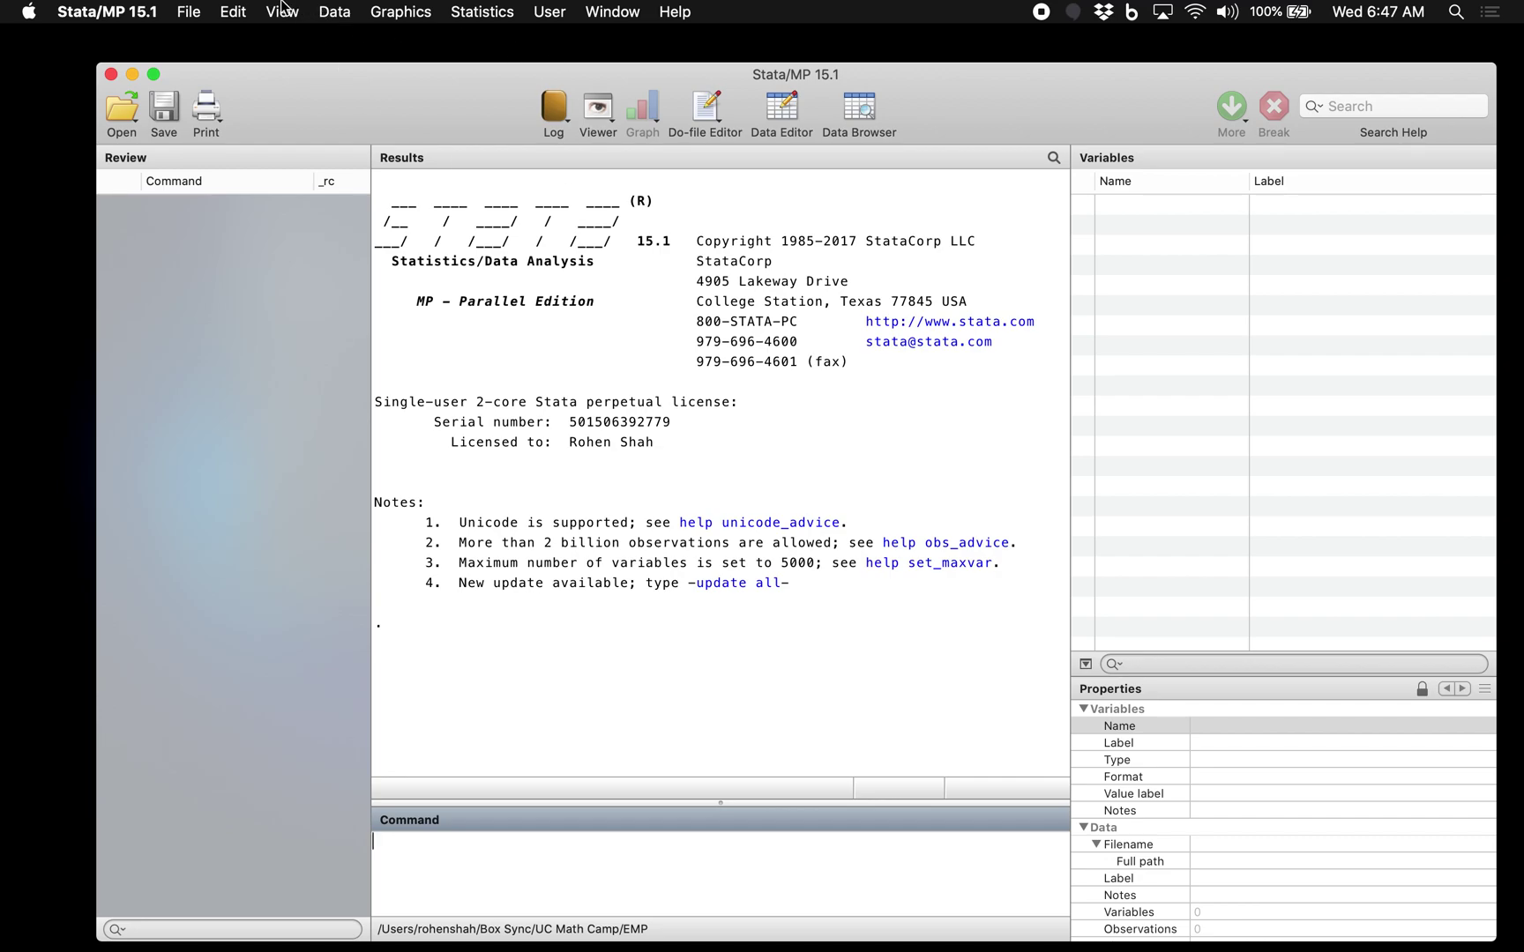
- Import the BWC sheet of BWC_Data.xlsx as an Excel spreadsheet, using the first row as variable names
{"action": "left_click", "coordinate": [340, 10]}
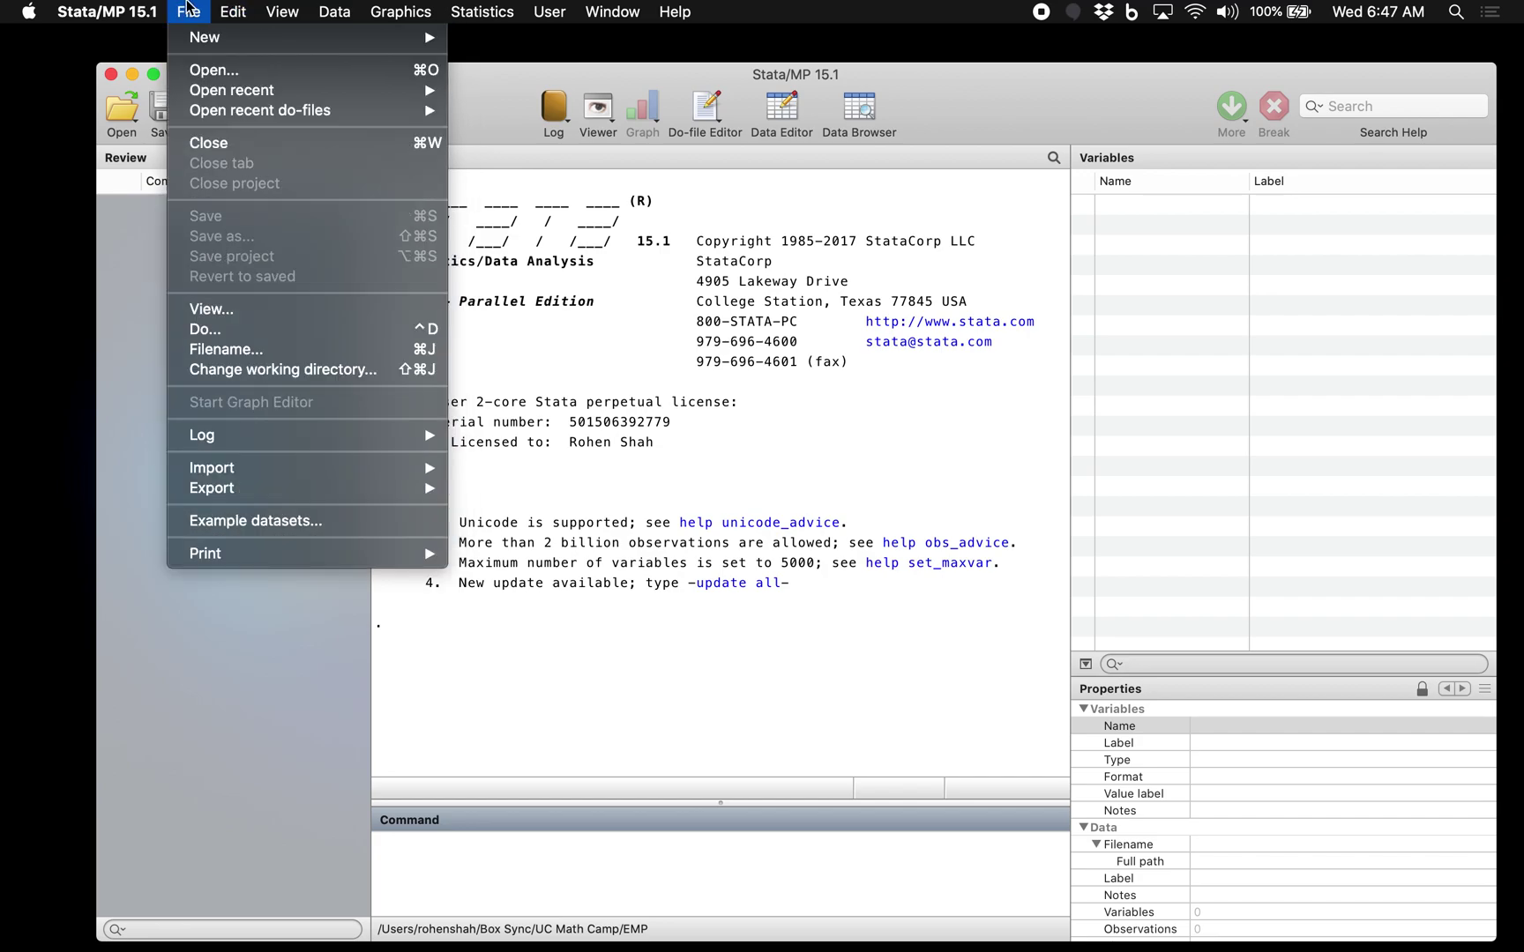
{"action": "mouse_move", "coordinate": [284, 479]}
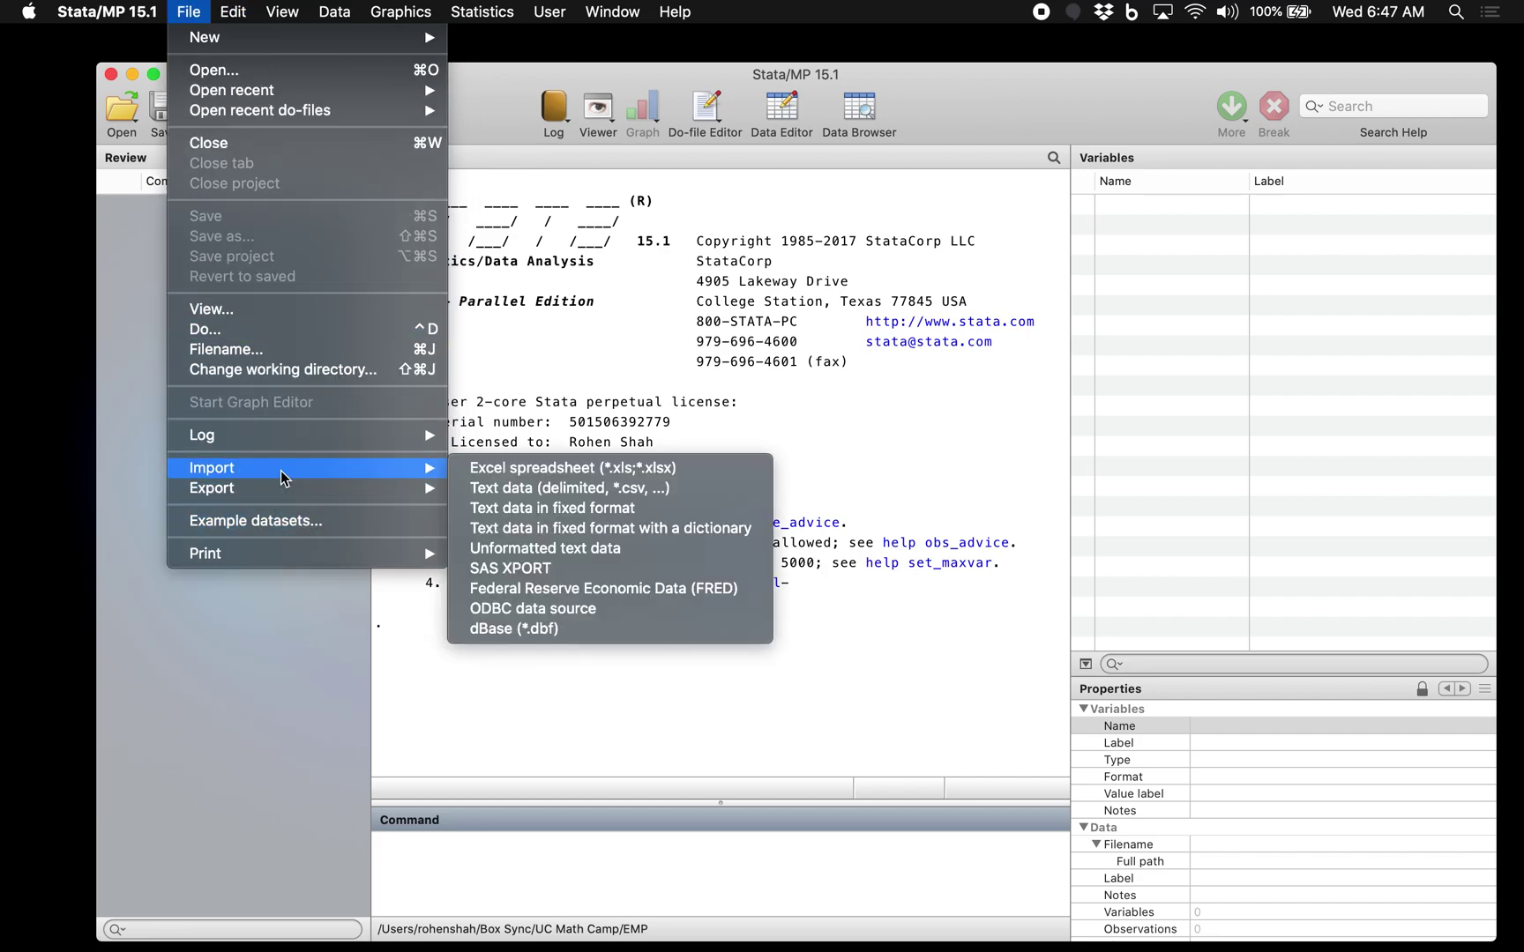
{"action": "left_click", "coordinate": [656, 473]}
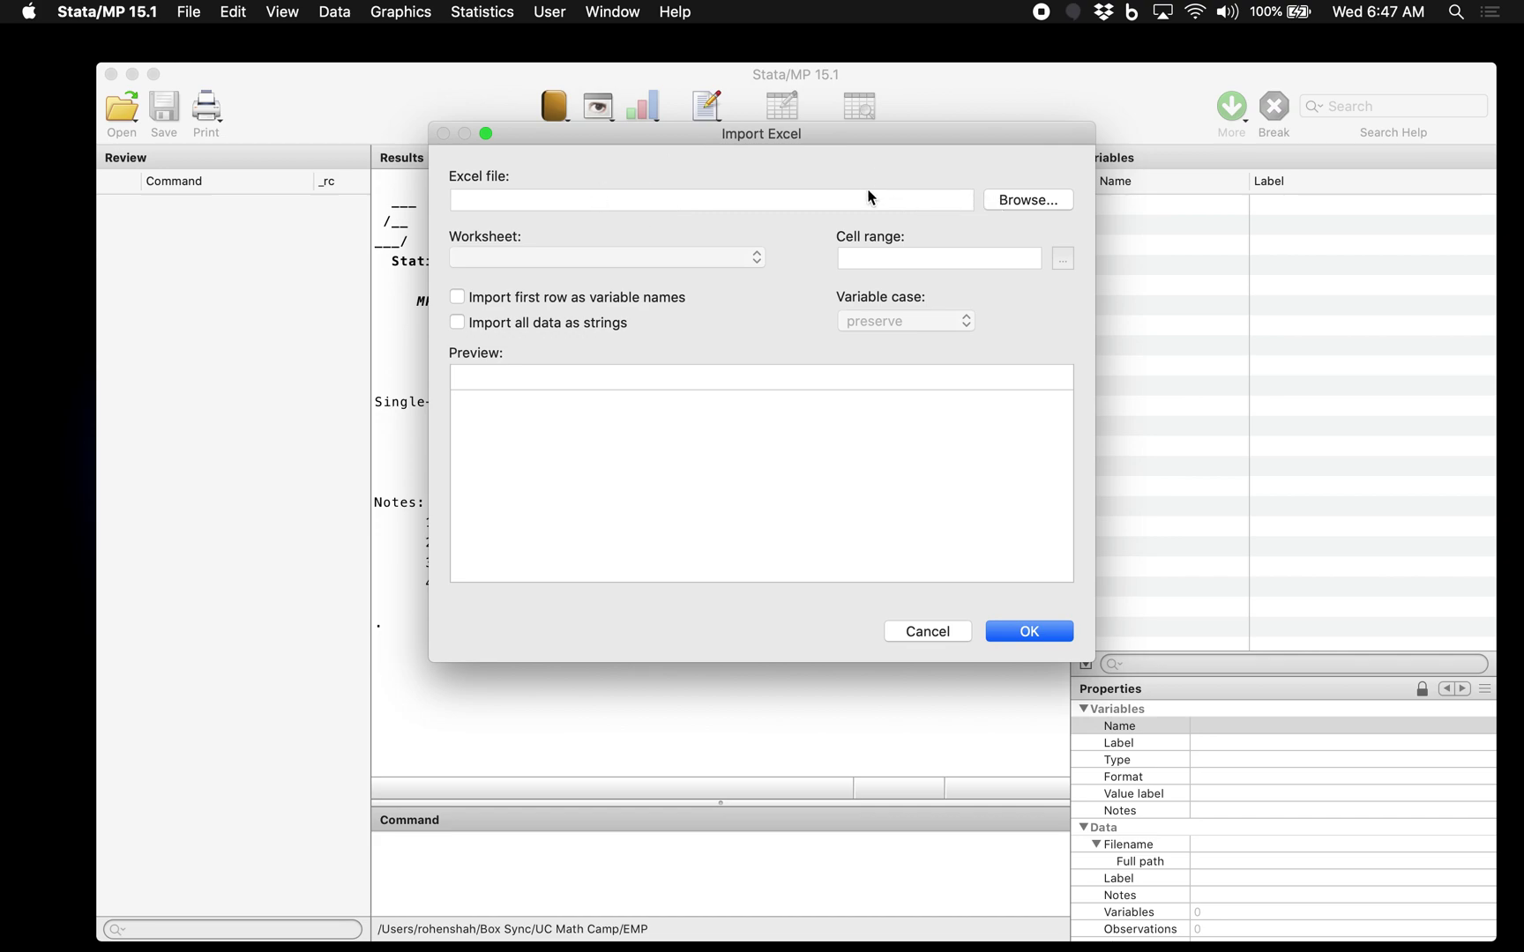
{"action": "left_click", "coordinate": [1017, 201]}
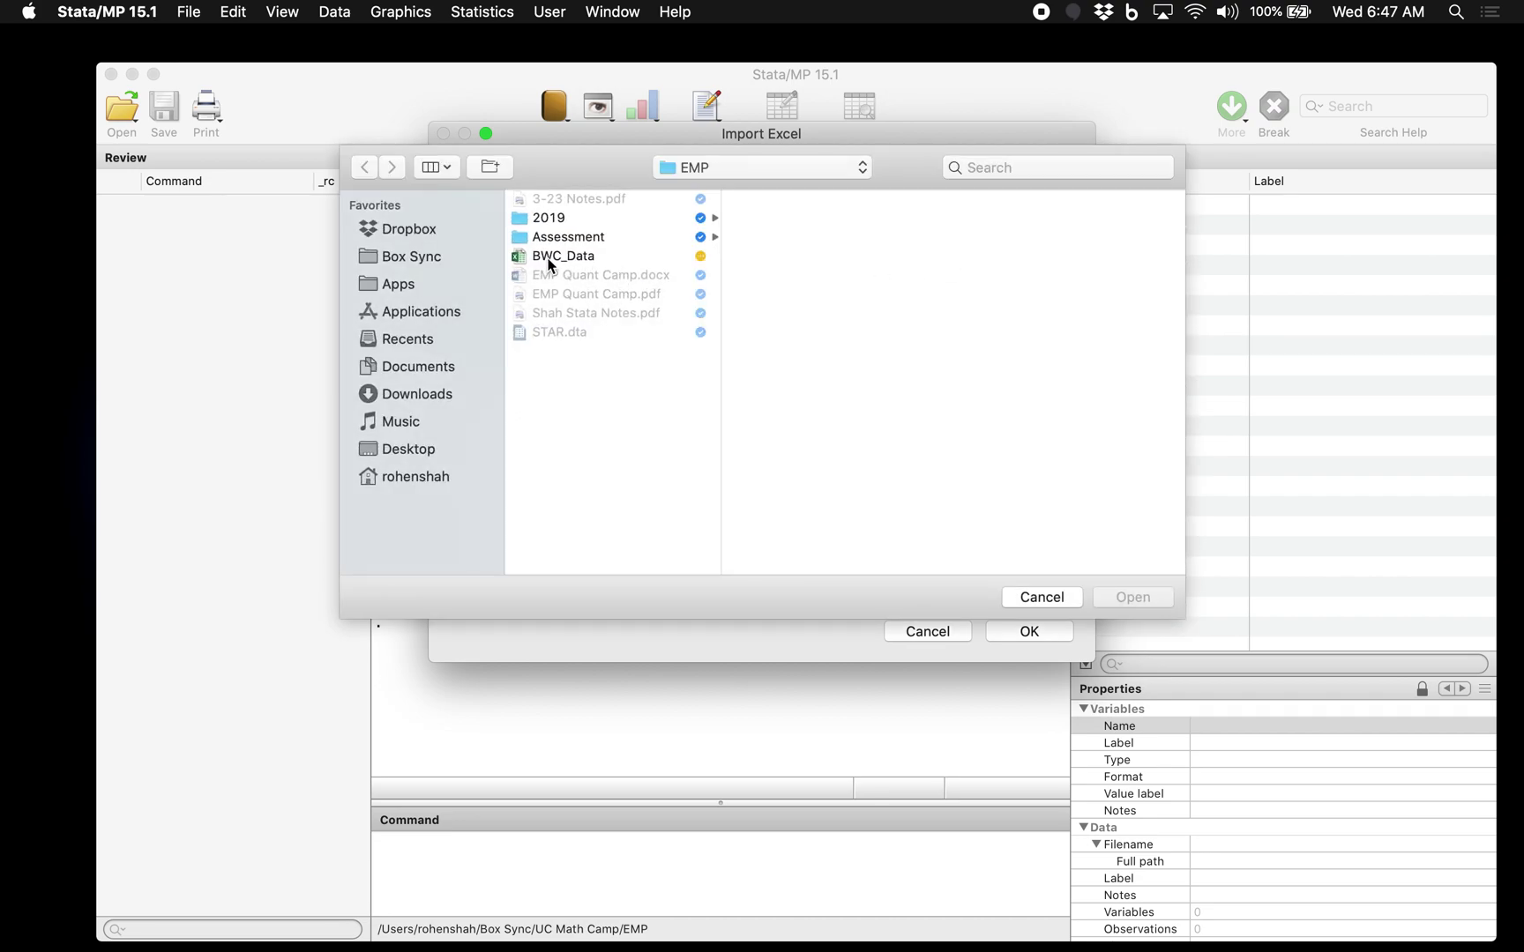
{"action": "left_click", "coordinate": [547, 258]}
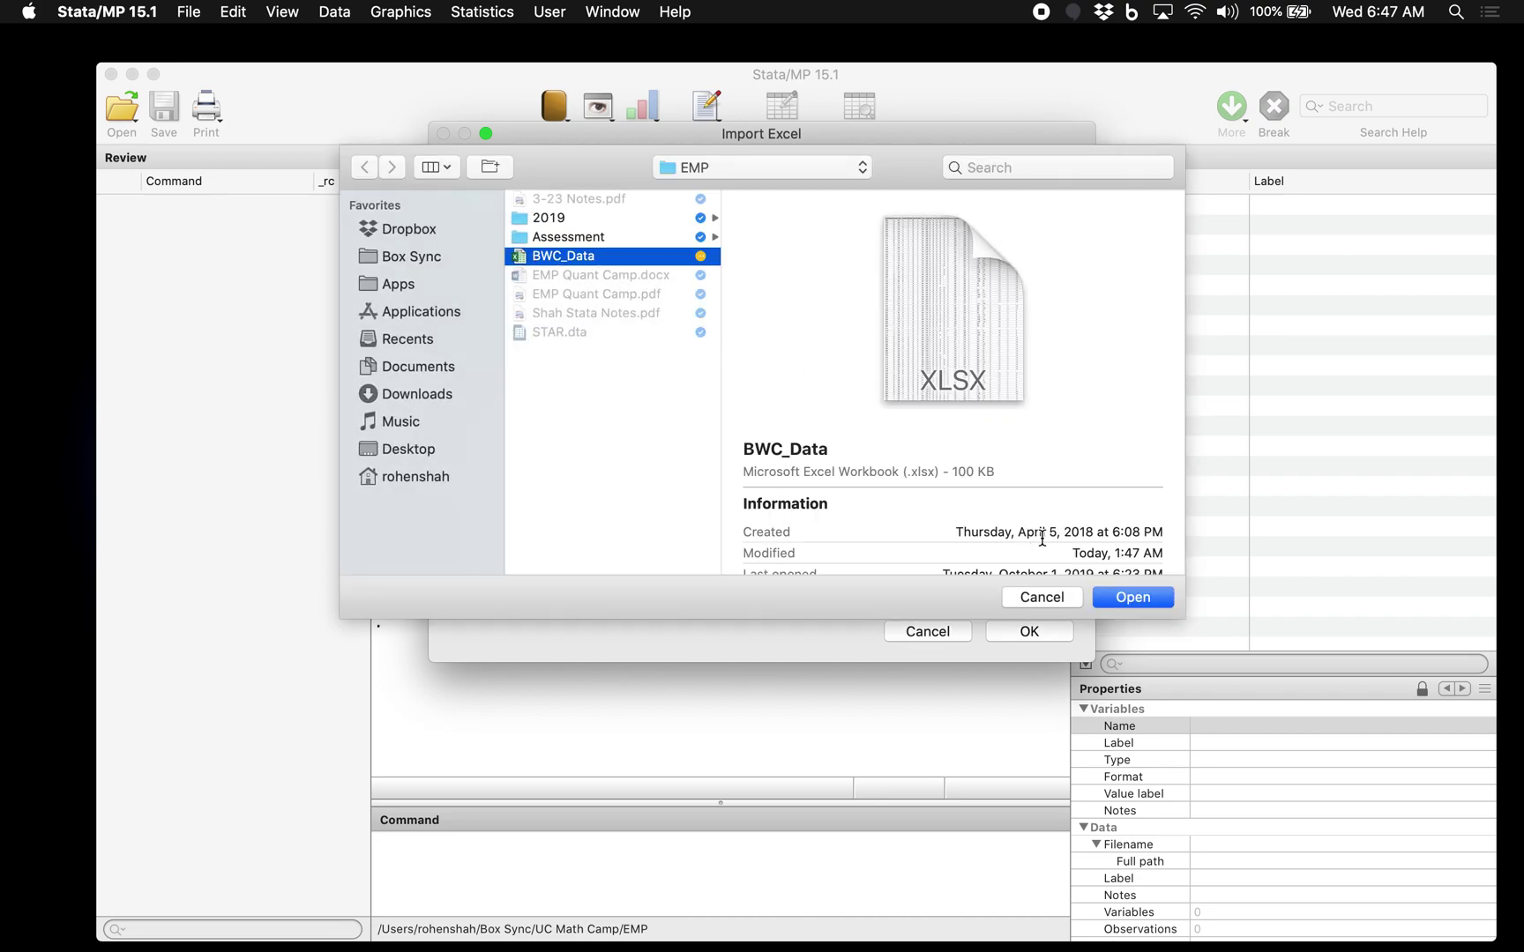
{"action": "left_click", "coordinate": [1123, 597]}
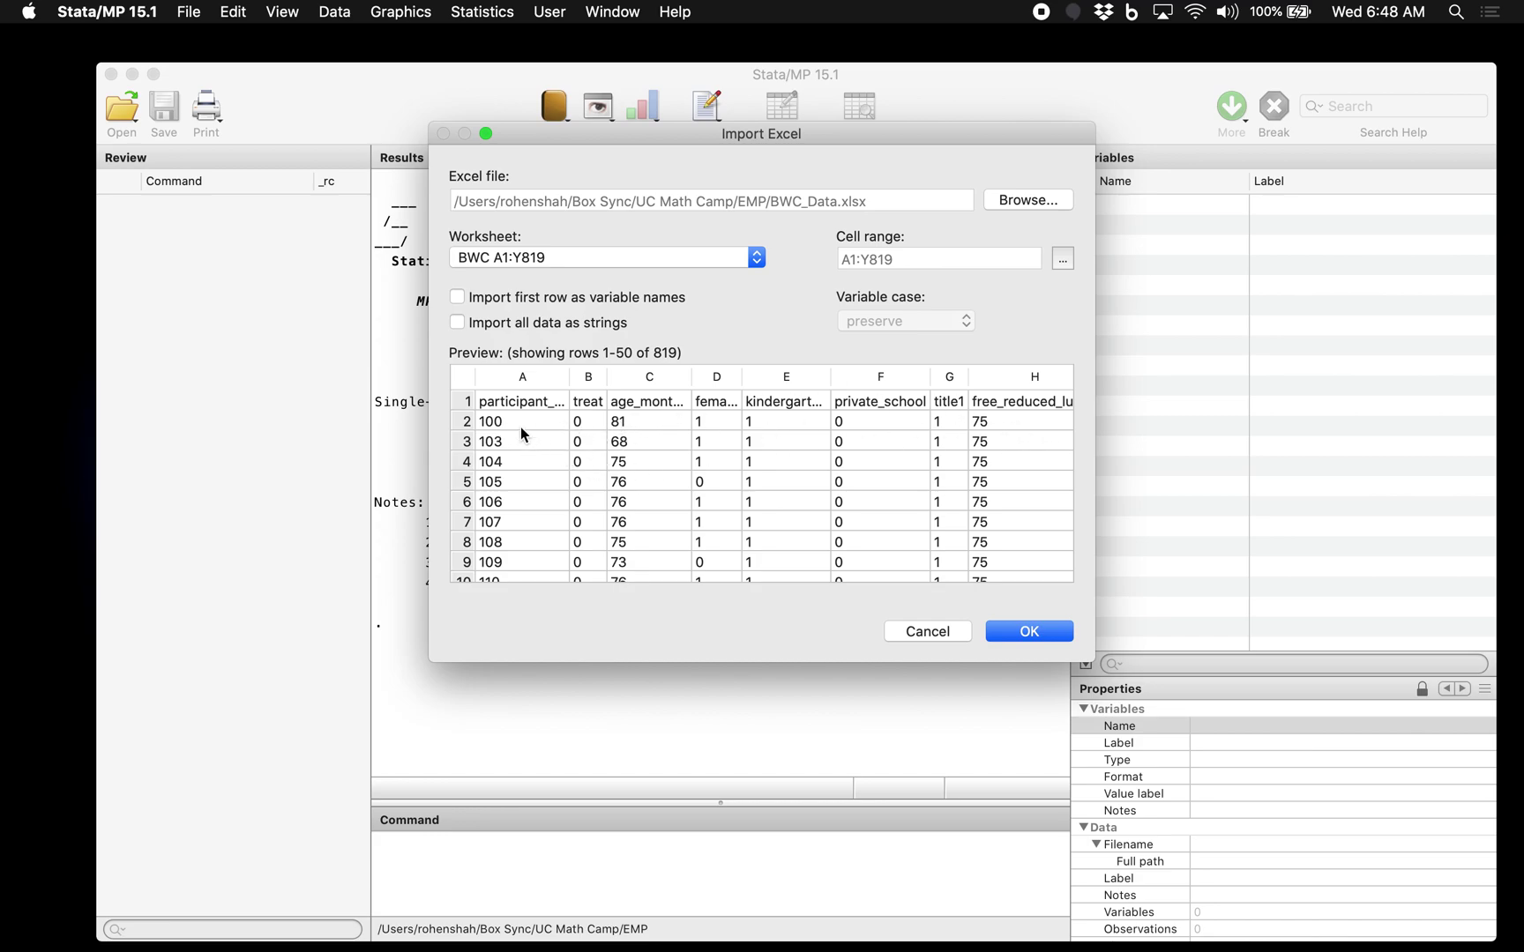
{"action": "left_click", "coordinate": [456, 297]}
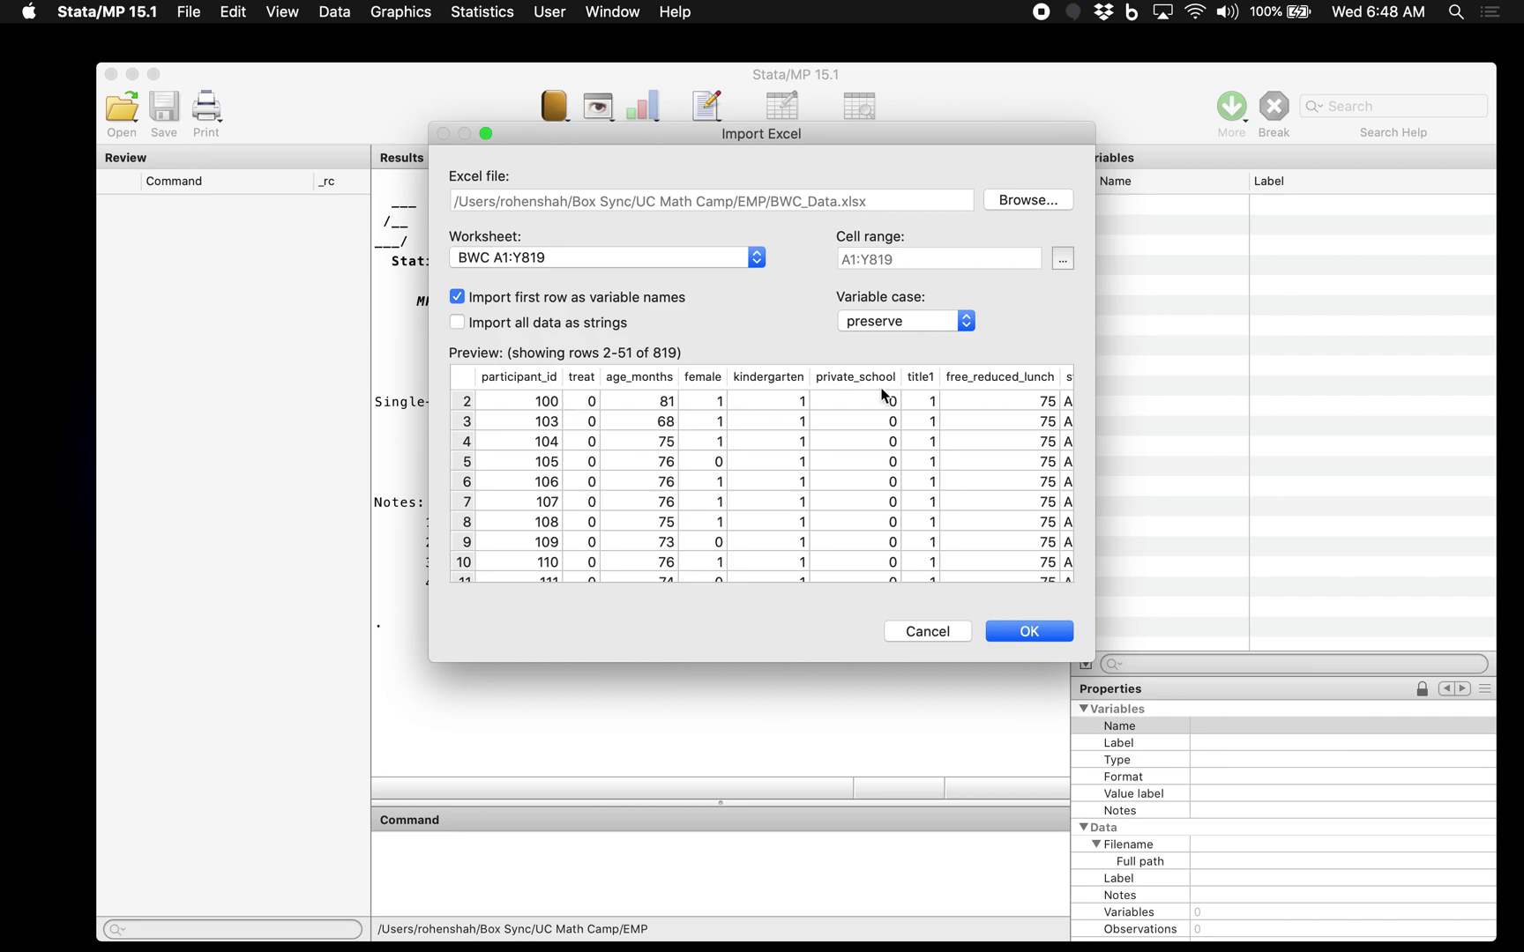
{"action": "left_click", "coordinate": [1030, 632]}
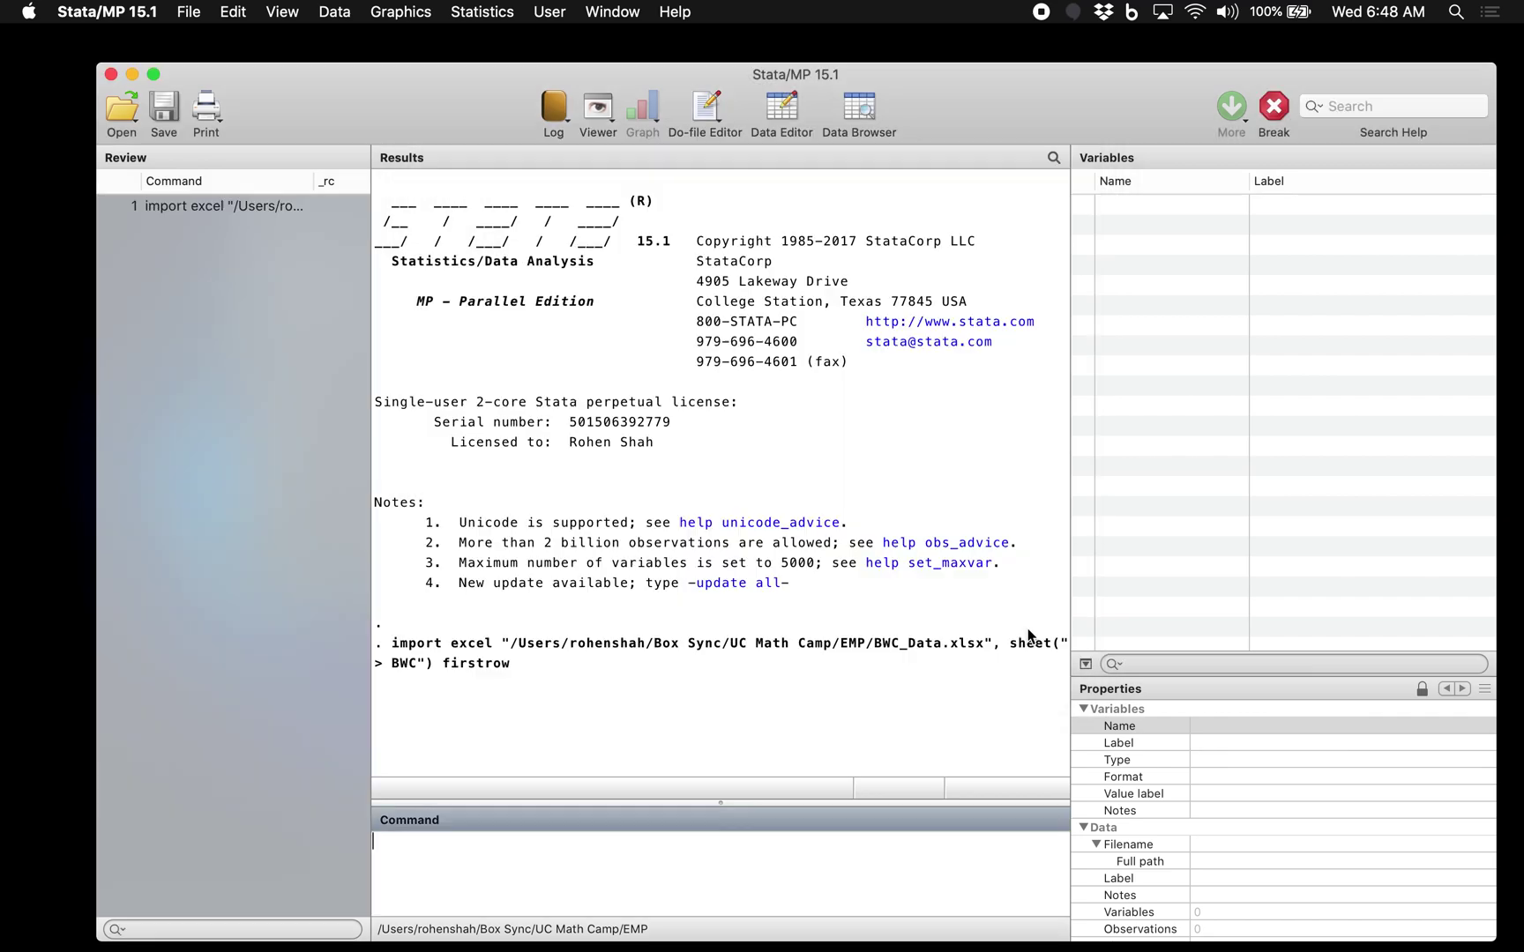
{"action": "scroll", "coordinate": [1212, 456], "scroll_direction": "down", "scroll_amount": 3}
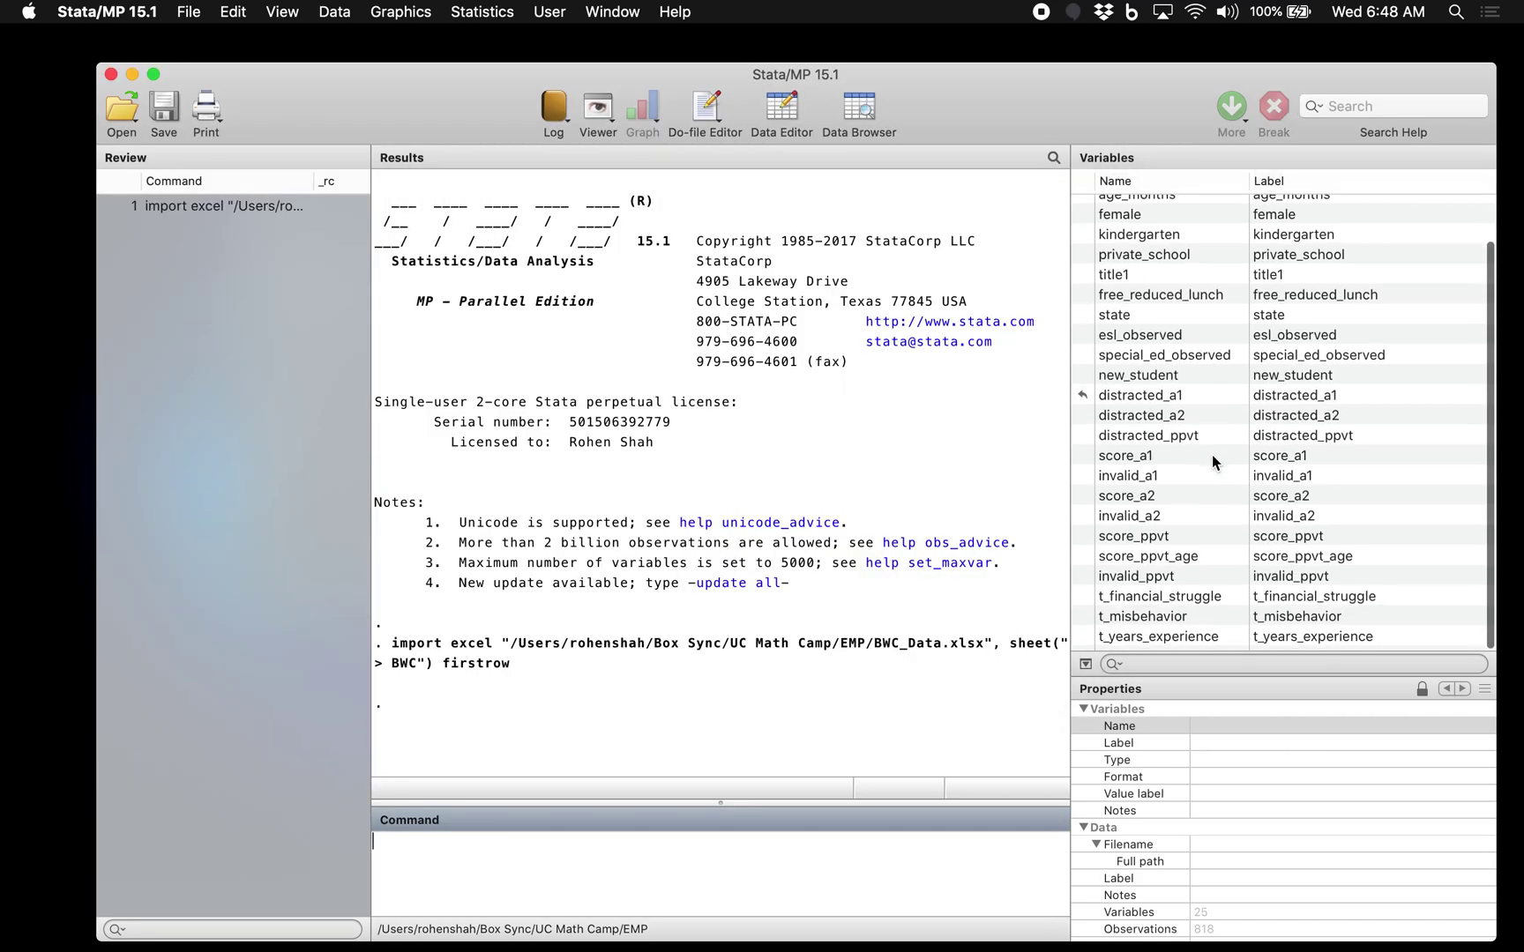
{"action": "scroll", "coordinate": [1266, 361], "scroll_direction": "up", "scroll_amount": 3}
{"action": "scroll", "coordinate": [1226, 468], "scroll_direction": "down", "scroll_amount": 3}
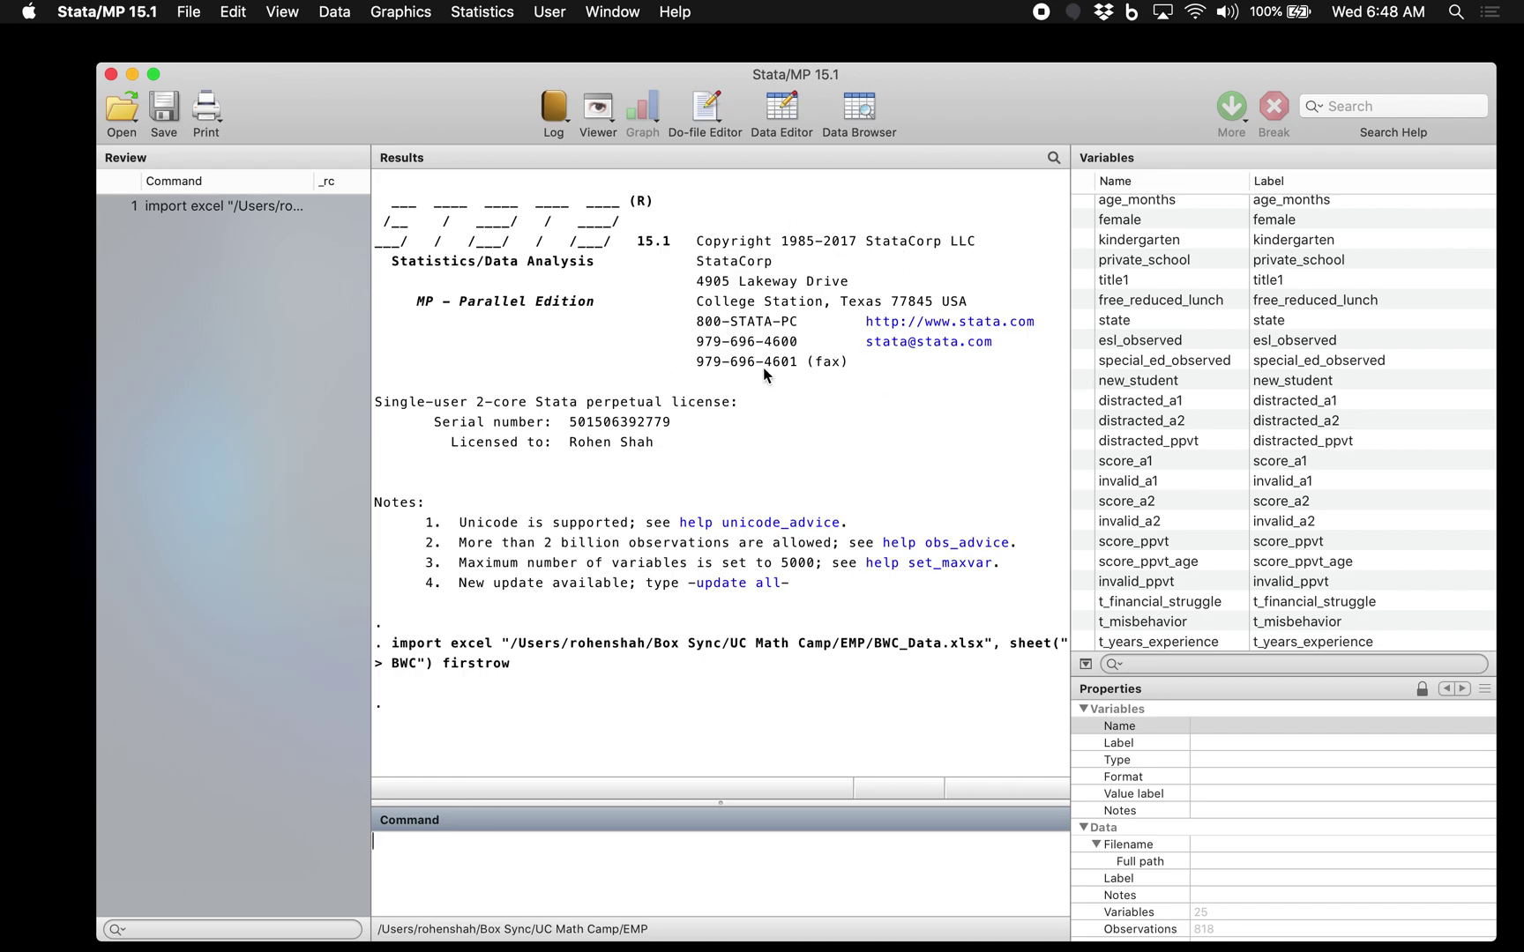
{"action": "left_click", "coordinate": [862, 110]}
{"action": "scroll", "coordinate": [845, 467], "scroll_direction": "down", "scroll_amount": 5}
{"action": "scroll", "coordinate": [846, 467], "scroll_direction": "right", "scroll_amount": 10}
{"action": "scroll", "coordinate": [846, 467], "scroll_direction": "up", "scroll_amount": 8}
{"action": "scroll", "coordinate": [846, 468], "scroll_direction": "left", "scroll_amount": 15}
{"action": "scroll", "coordinate": [846, 467], "scroll_direction": "left", "scroll_amount": 1}
{"action": "scroll", "coordinate": [846, 467], "scroll_direction": "right", "scroll_amount": 10}
{"action": "scroll", "coordinate": [846, 468], "scroll_direction": "left", "scroll_amount": 10}
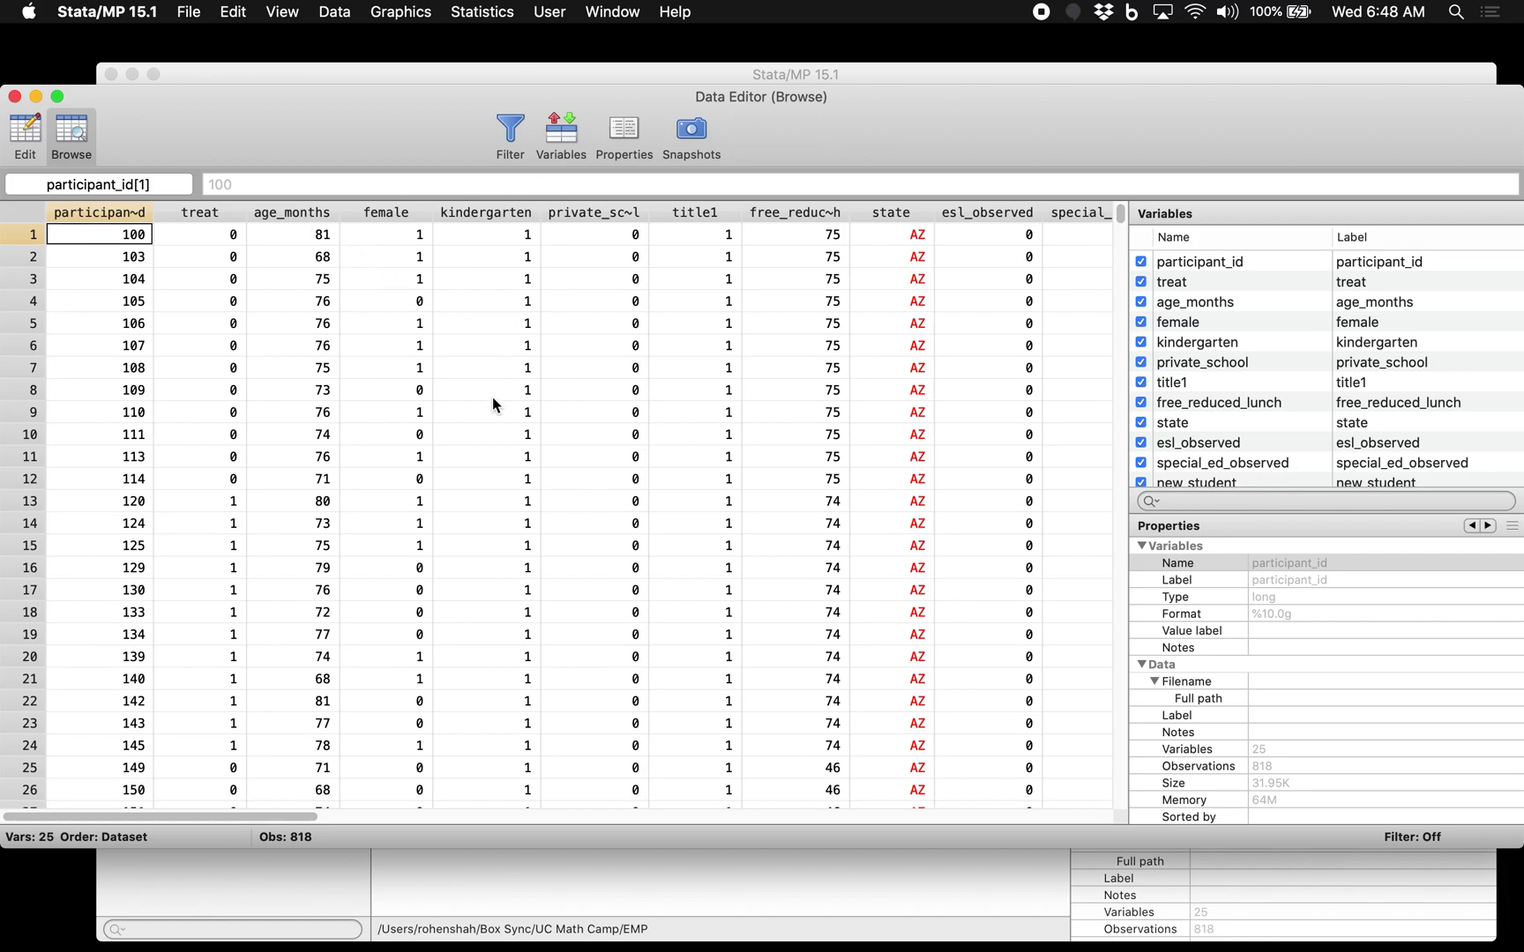
{"action": "scroll", "coordinate": [493, 396], "scroll_direction": "down", "scroll_amount": 20}
{"action": "scroll", "coordinate": [493, 397], "scroll_direction": "down", "scroll_amount": 20}
{"action": "scroll", "coordinate": [376, 565], "scroll_direction": "up", "scroll_amount": 20}
{"action": "scroll", "coordinate": [376, 571], "scroll_direction": "up", "scroll_amount": 20}
{"action": "scroll", "coordinate": [376, 572], "scroll_direction": "right", "scroll_amount": 10}
{"action": "scroll", "coordinate": [457, 535], "scroll_direction": "left", "scroll_amount": 5}
{"action": "scroll", "coordinate": [458, 534], "scroll_direction": "left", "scroll_amount": 10}
{"action": "scroll", "coordinate": [883, 283], "scroll_direction": "right", "scroll_amount": 3}
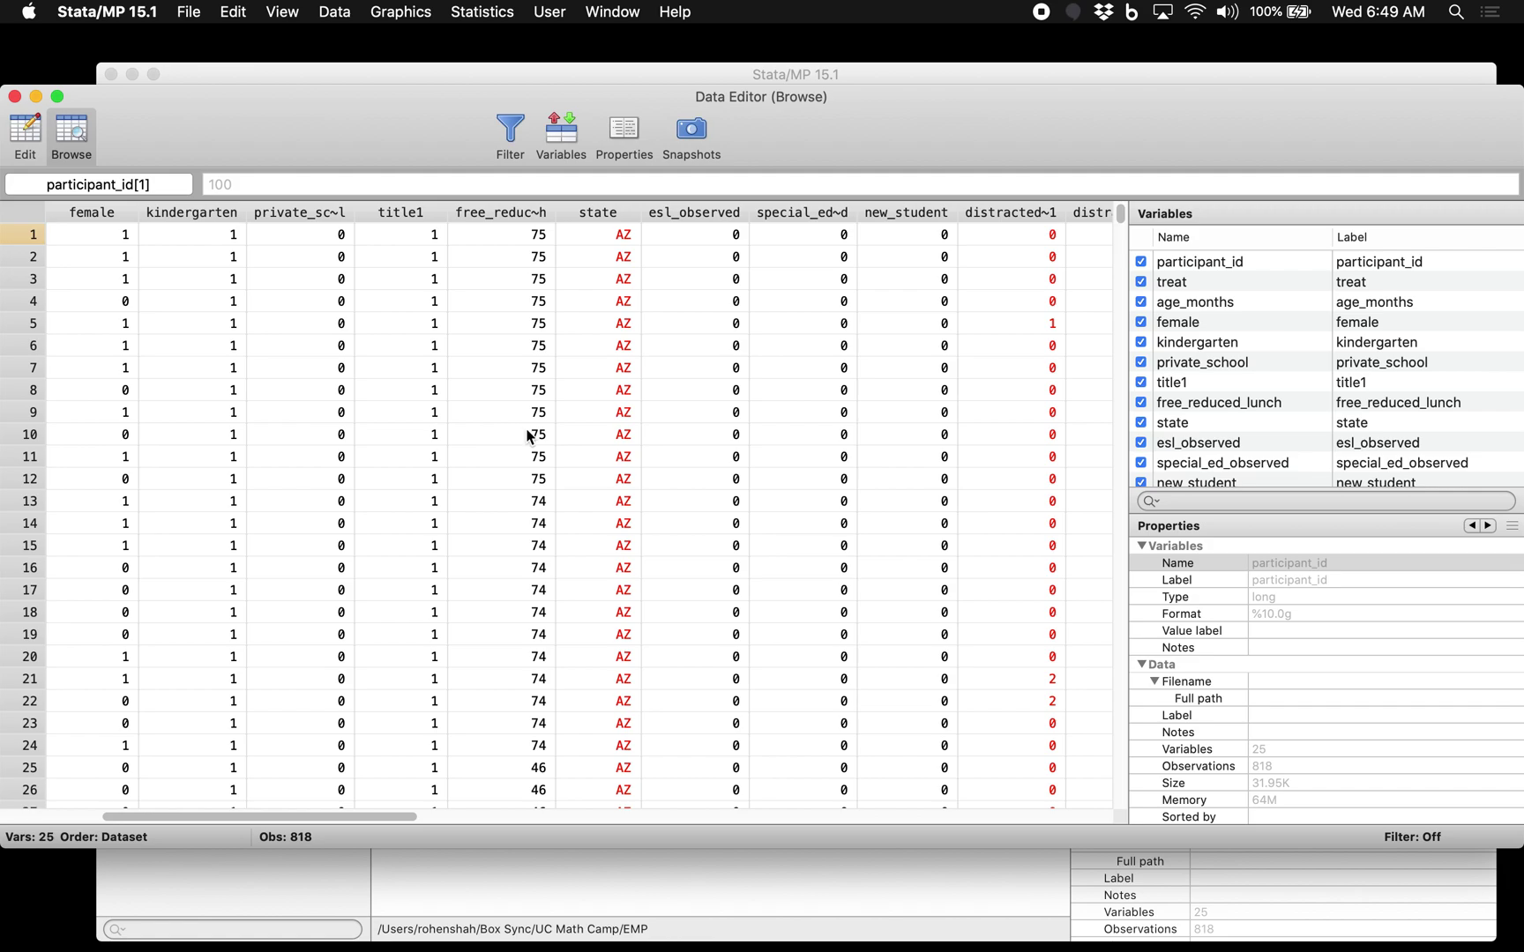
{"action": "scroll", "coordinate": [529, 435], "scroll_direction": "left", "scroll_amount": 3}
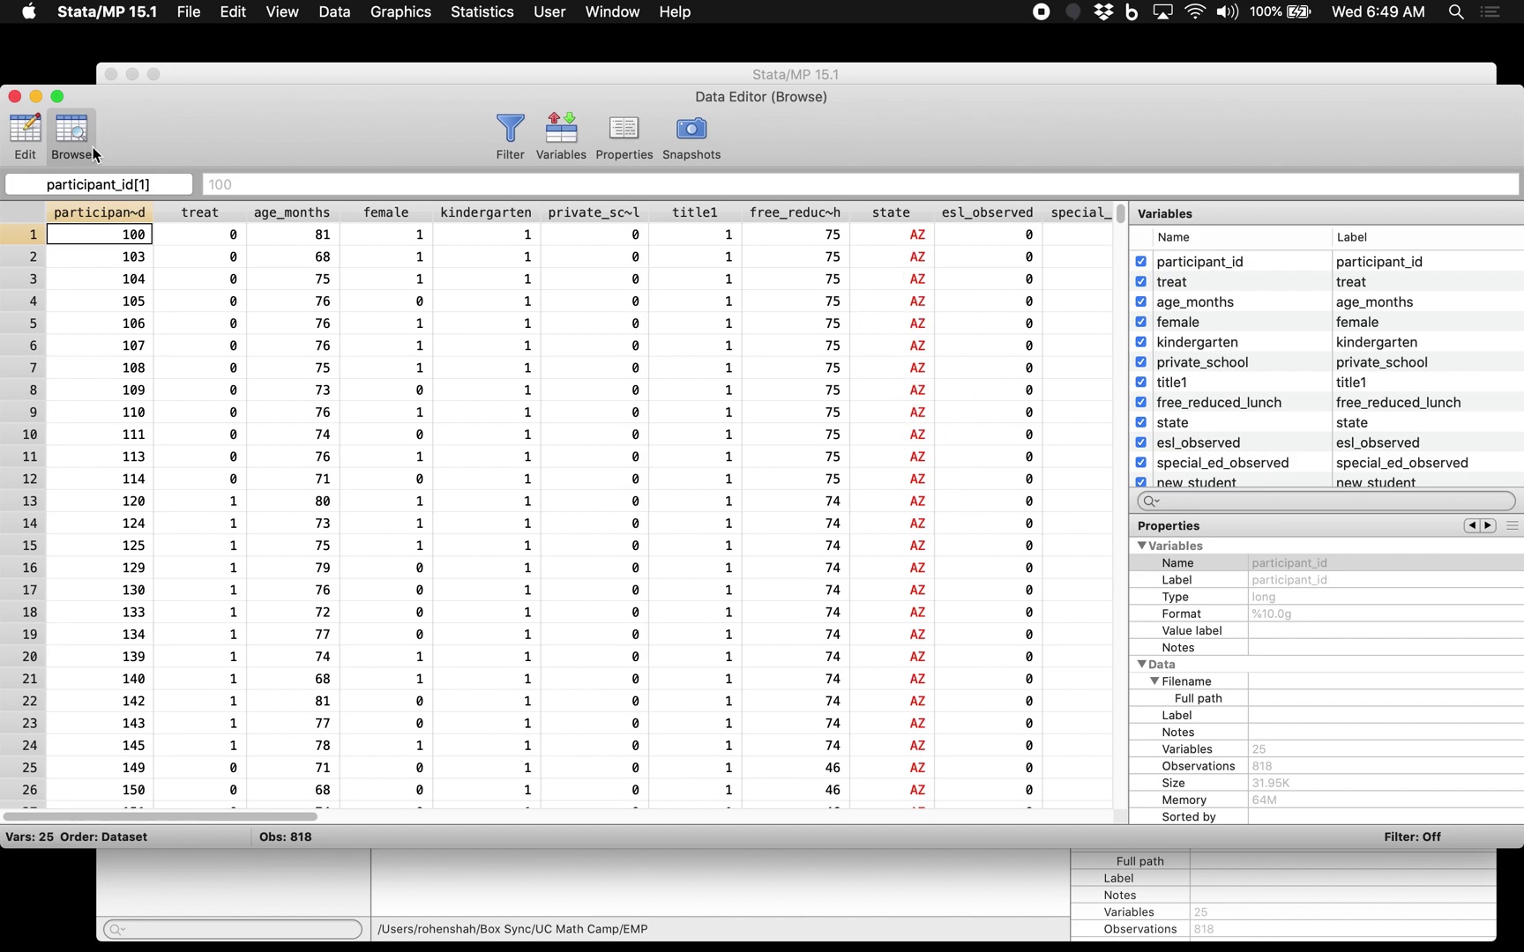
{"action": "left_click", "coordinate": [472, 412]}
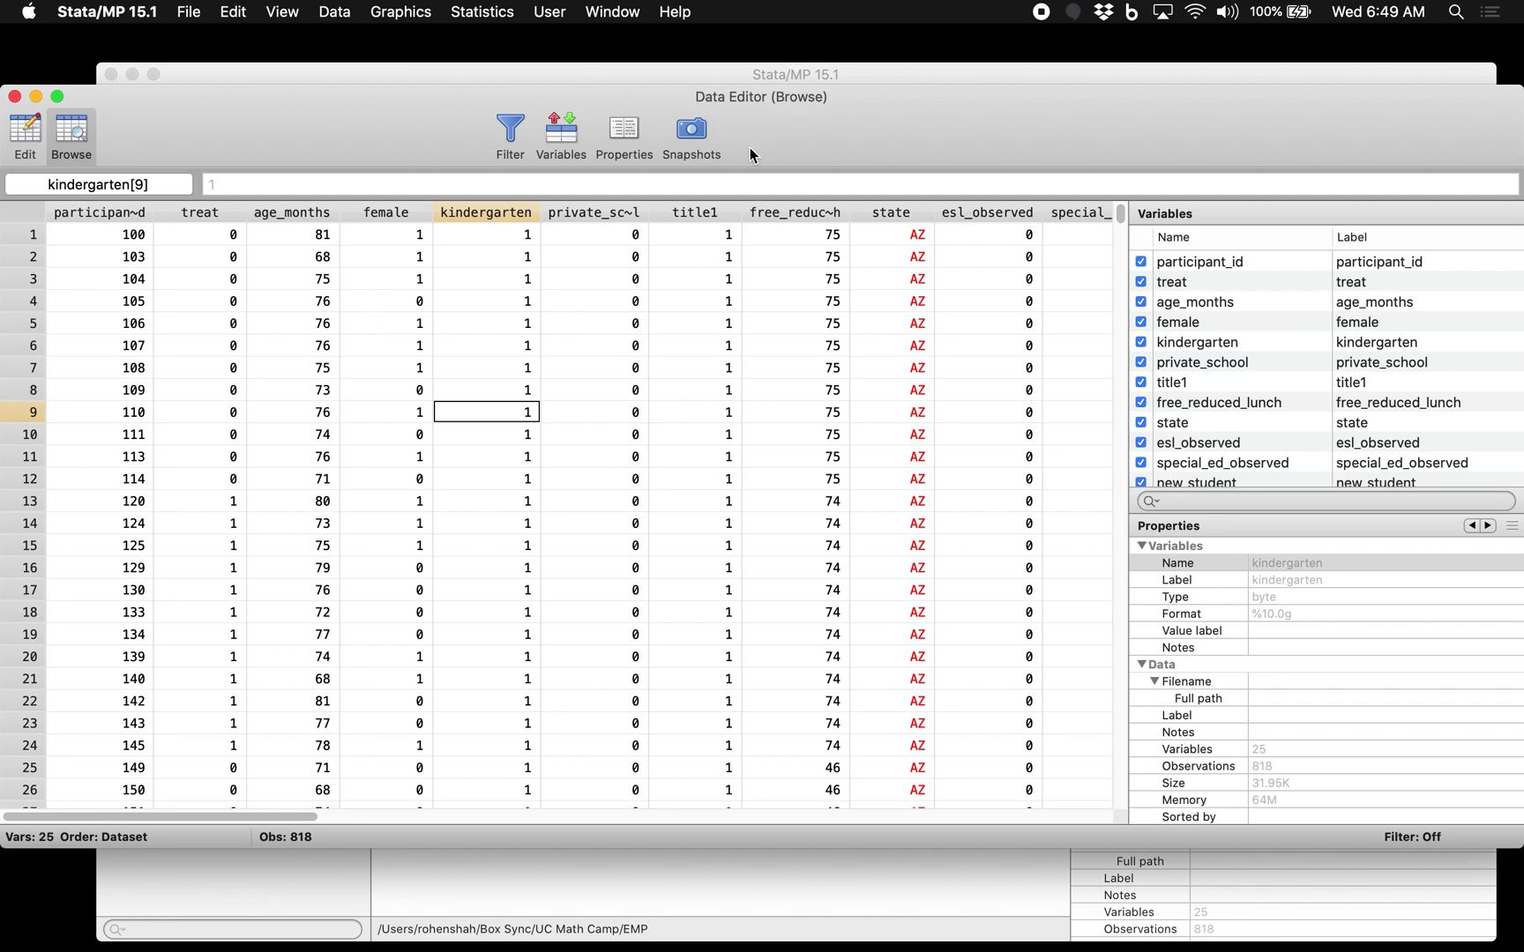
{"action": "left_click", "coordinate": [314, 396]}
{"action": "left_click", "coordinate": [393, 397]}
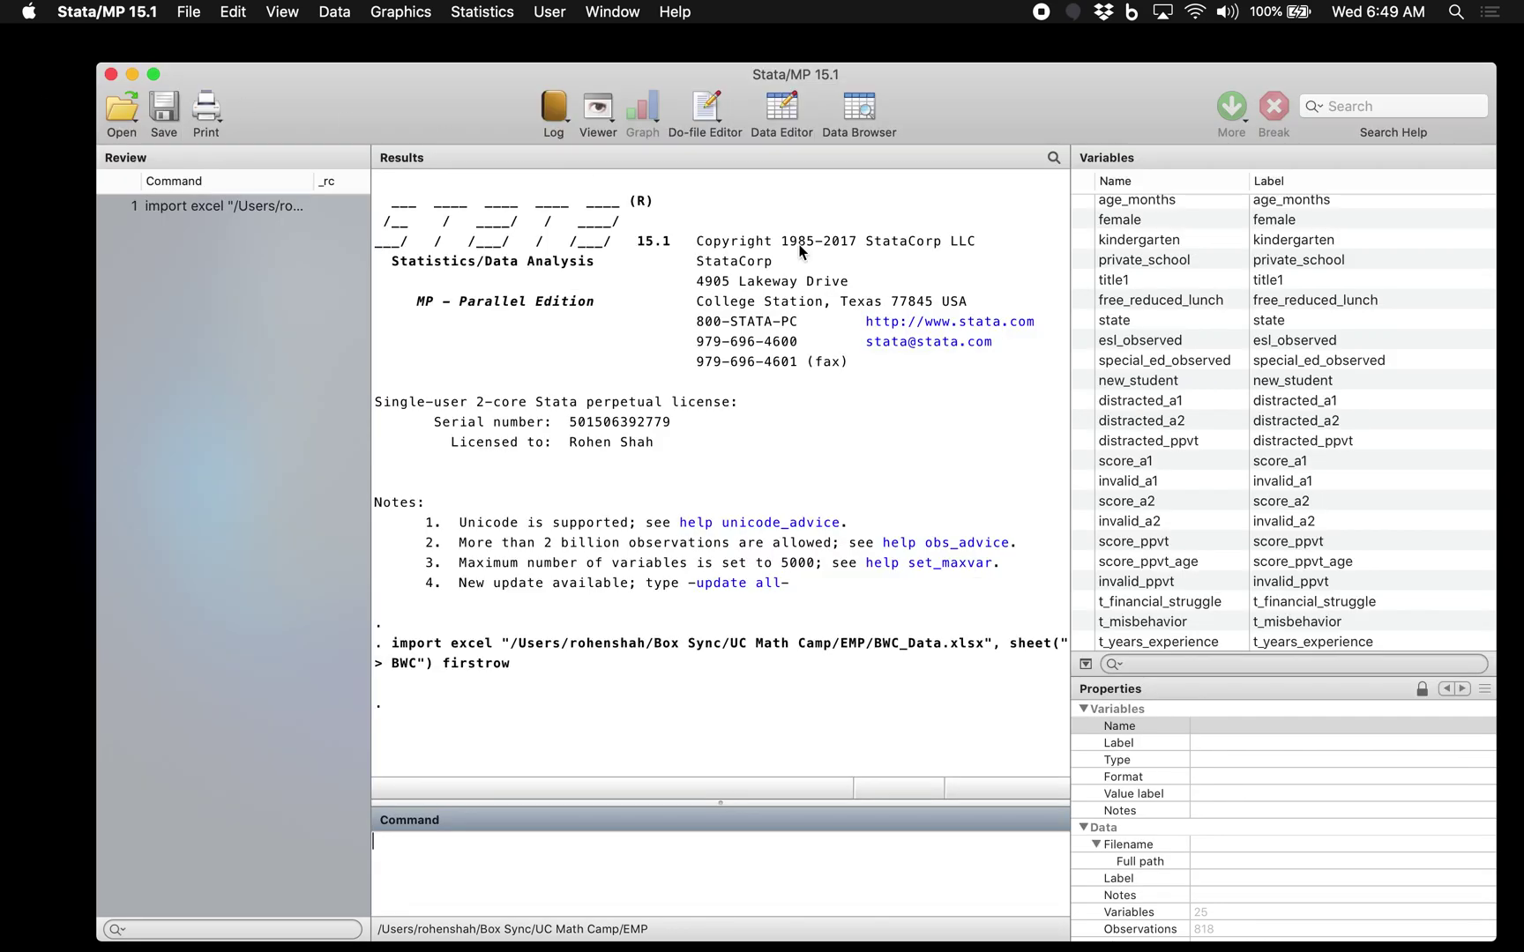
{"action": "left_click", "coordinate": [14, 97]}
{"action": "left_click", "coordinate": [791, 112]}
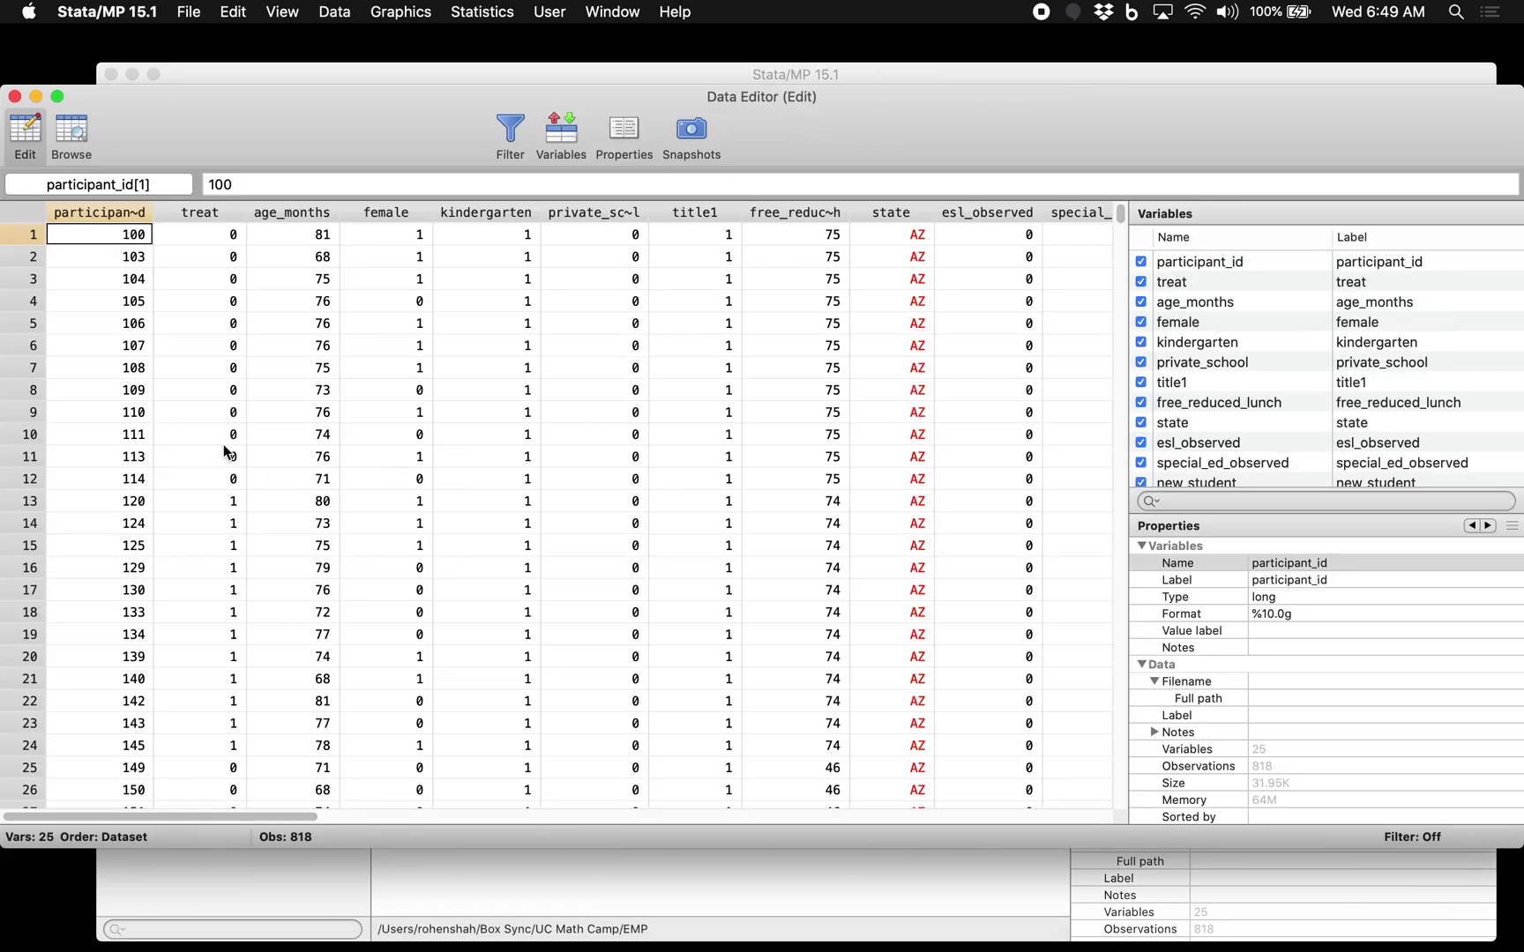
{"action": "left_click", "coordinate": [70, 128]}
{"action": "left_click", "coordinate": [25, 132]}
- Close the Data Editor and try loading census.dta with sysuse, which is refused
{"action": "left_click", "coordinate": [14, 96]}
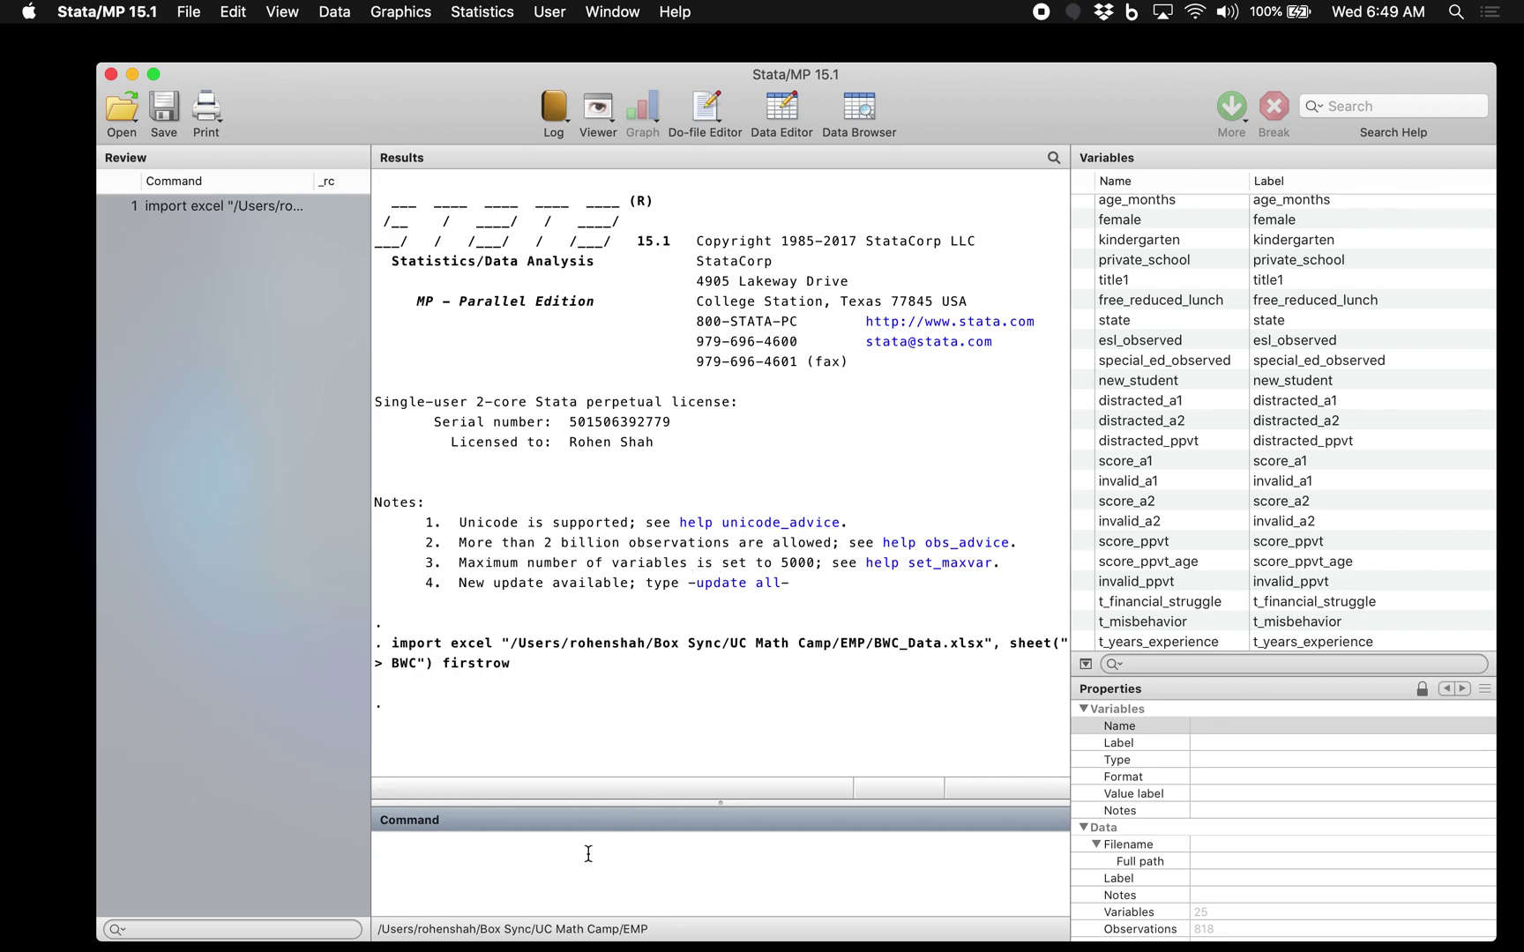
{"action": "type", "text": "sysuse \"census.dta\""}
{"action": "key", "text": "Return"}
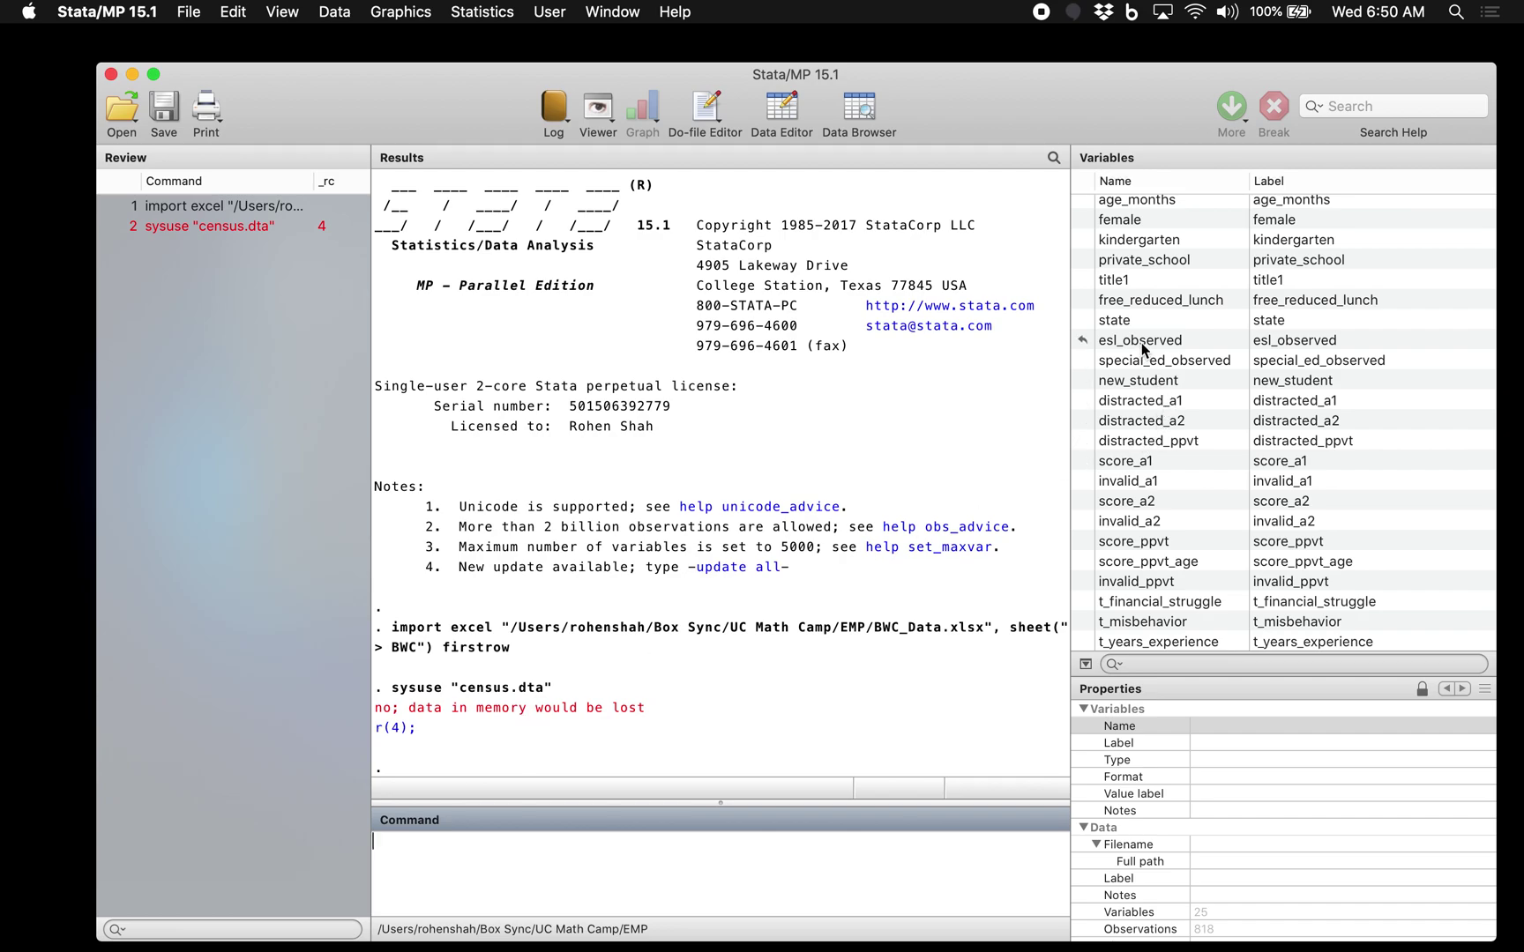
- Clear the BWC data from memory with the clear command
{"action": "left_click", "coordinate": [1153, 320]}
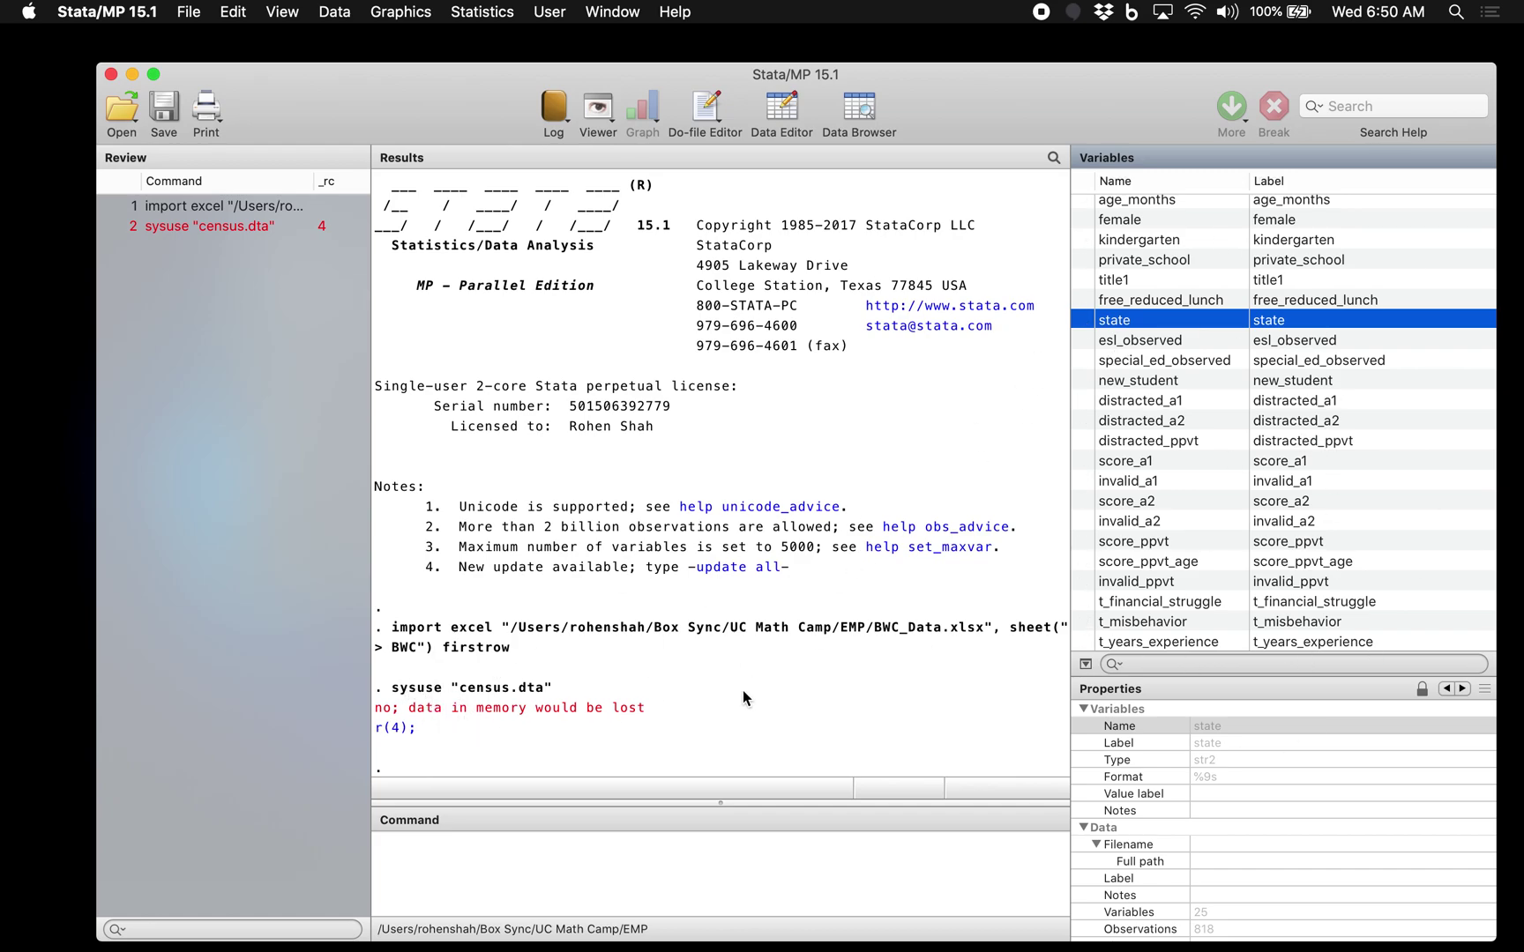
{"action": "left_click", "coordinate": [427, 853]}
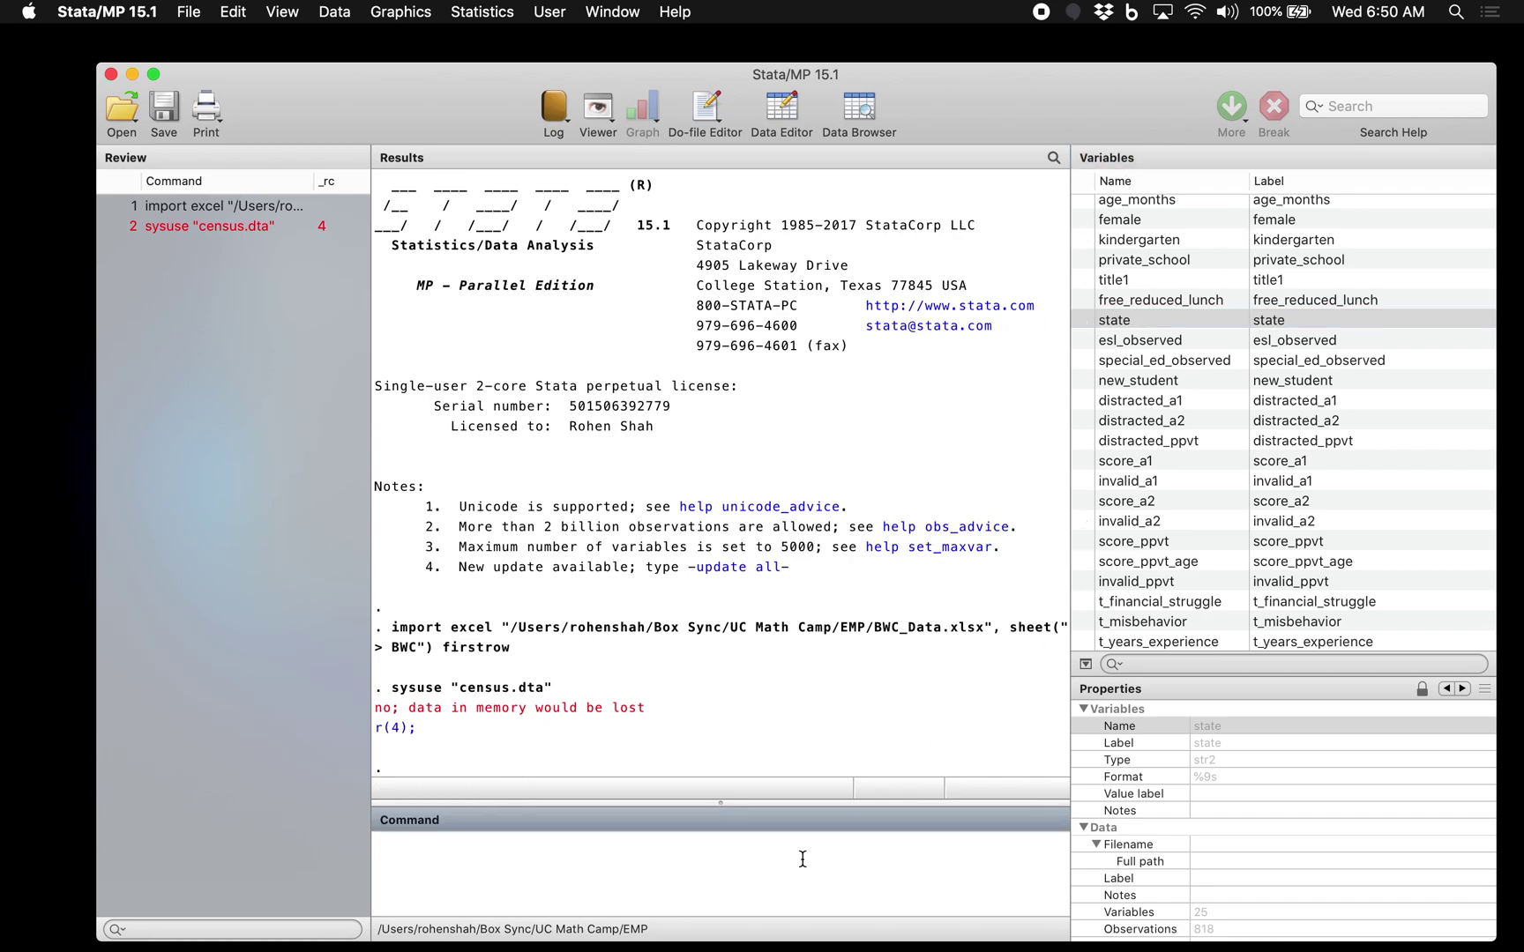
{"action": "type", "text": "clear"}
{"action": "key", "text": "Return"}
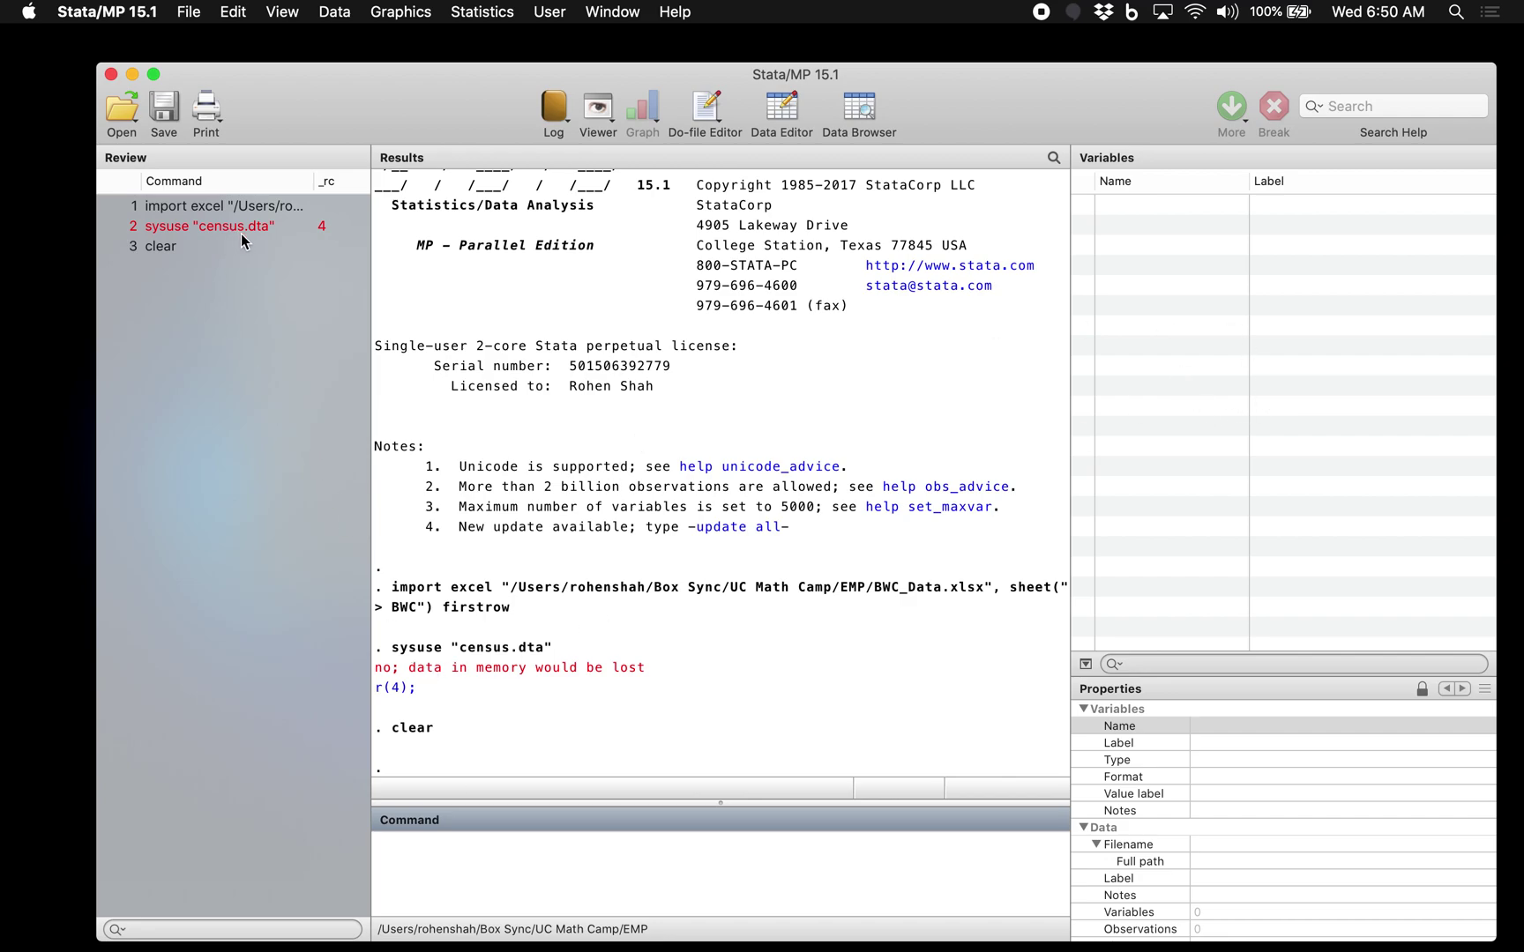
- Recall sysuse "census.dta" from the Review history and run it to load the census data
{"action": "left_click", "coordinate": [190, 226]}
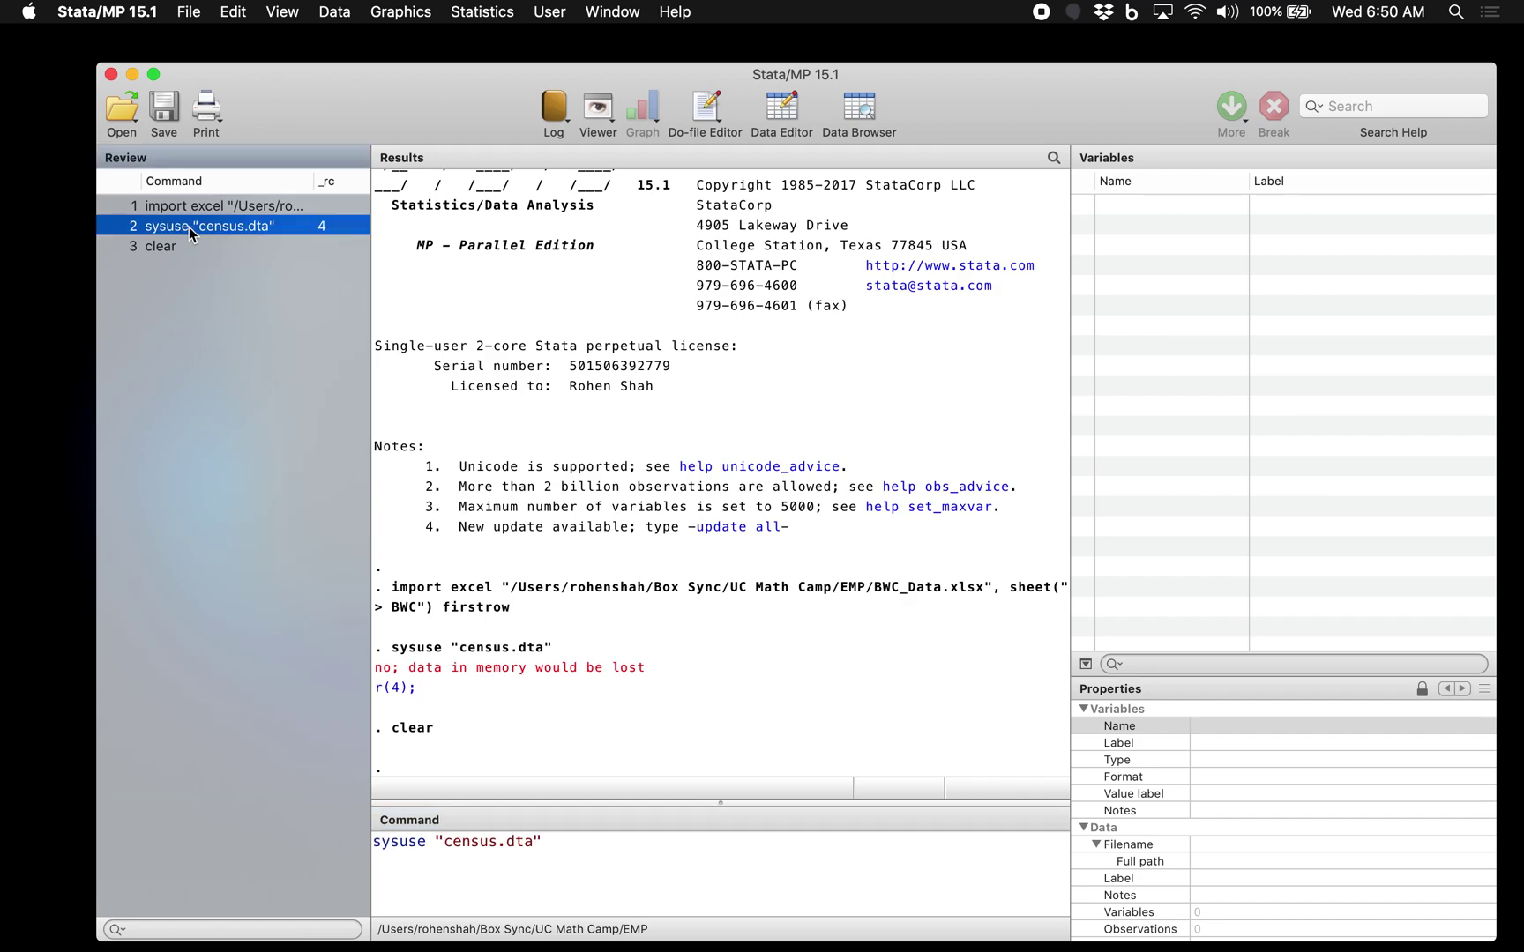
{"action": "left_click", "coordinate": [479, 869]}
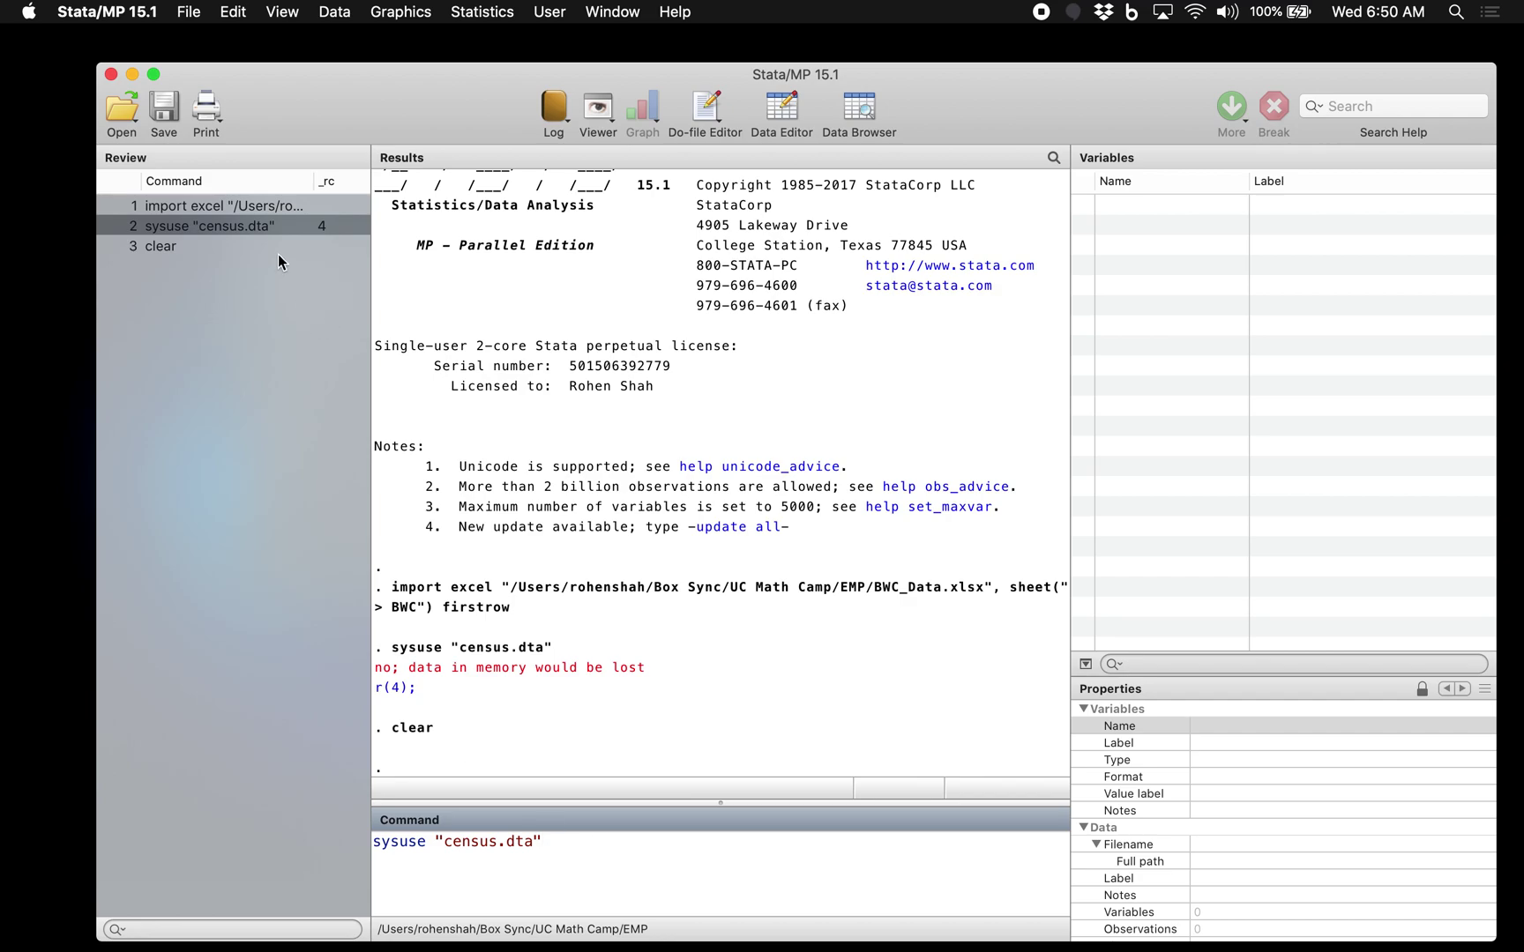
{"action": "left_click", "coordinate": [274, 246]}
{"action": "left_click", "coordinate": [303, 226]}
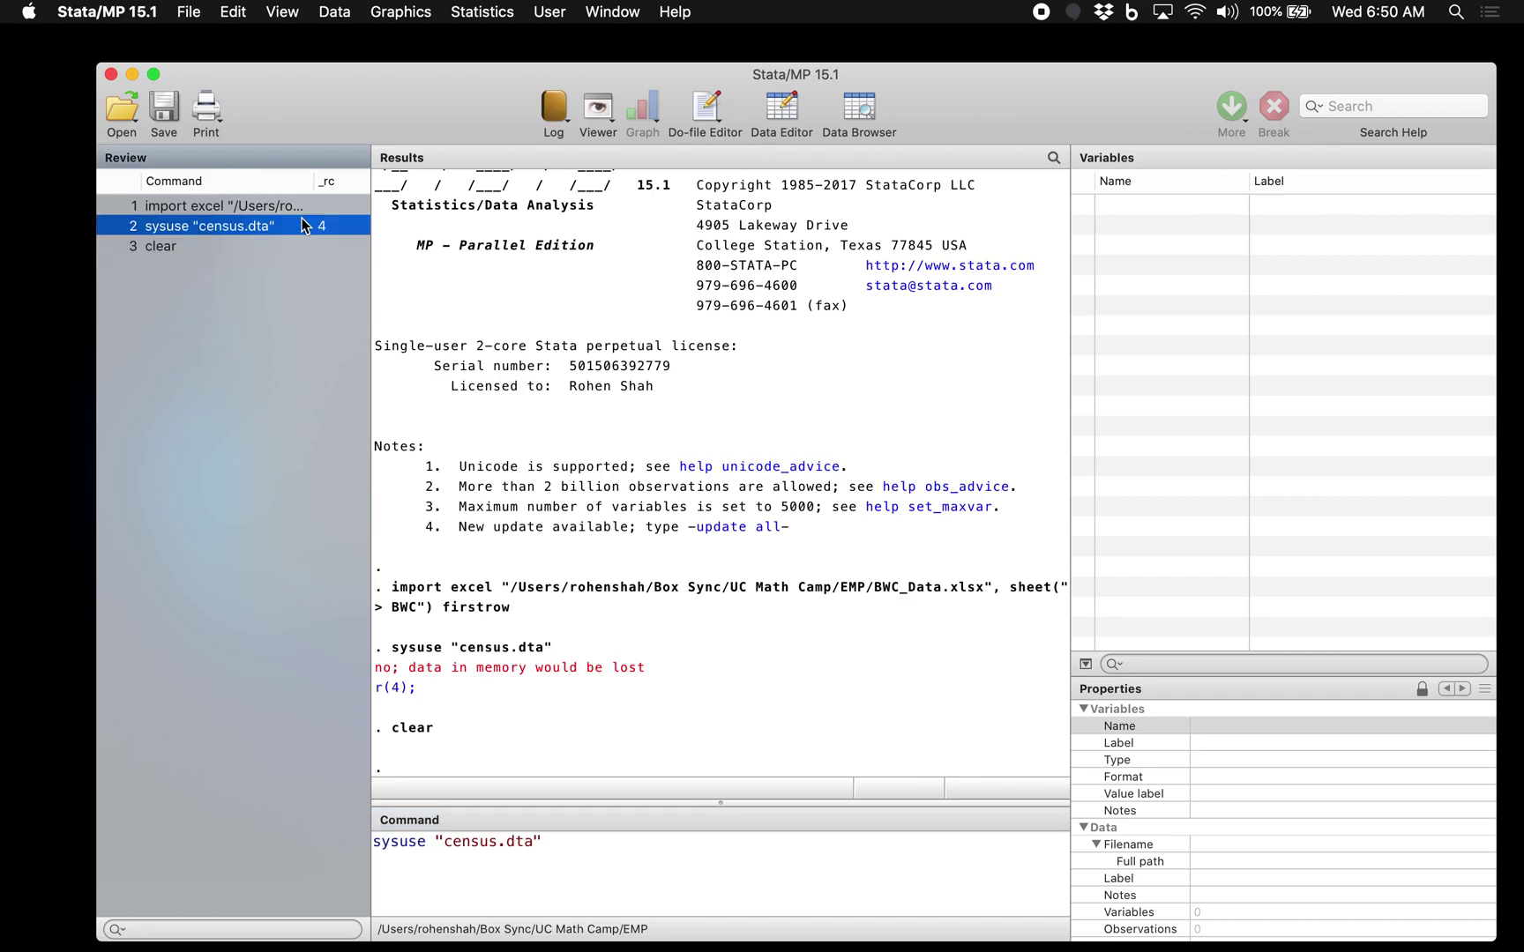
{"action": "left_click", "coordinate": [643, 856]}
{"action": "key", "text": "Return"}
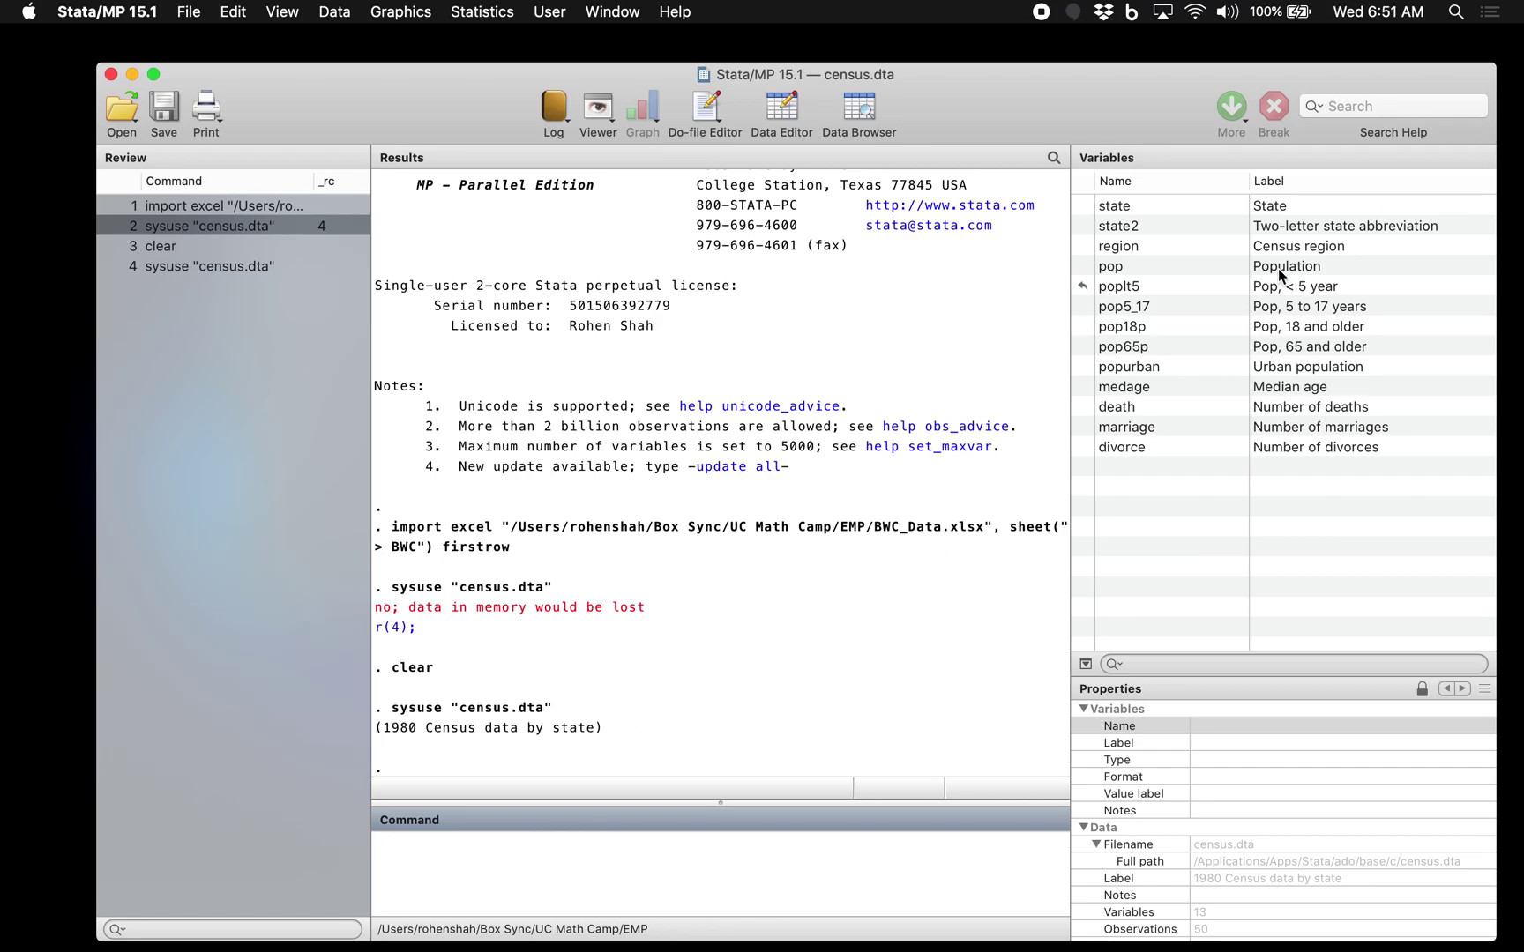
- Scroll through the census data in the Data Browser, then close it
{"action": "left_click", "coordinate": [871, 111]}
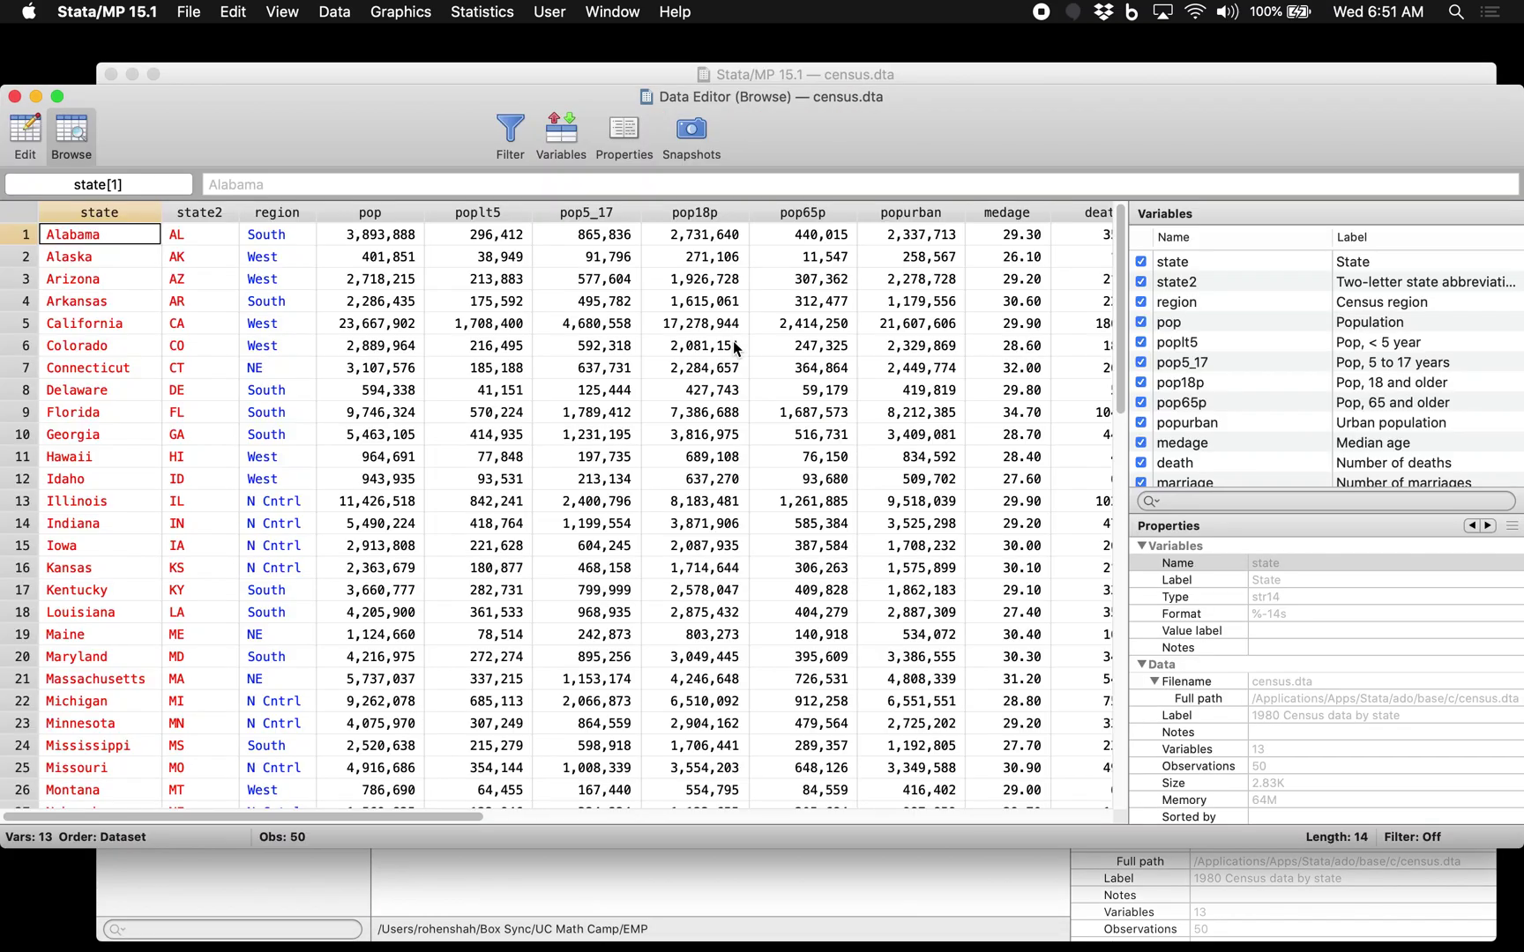
{"action": "scroll", "coordinate": [734, 345], "scroll_direction": "right", "scroll_amount": 5}
{"action": "scroll", "coordinate": [734, 346], "scroll_direction": "down", "scroll_amount": 15}
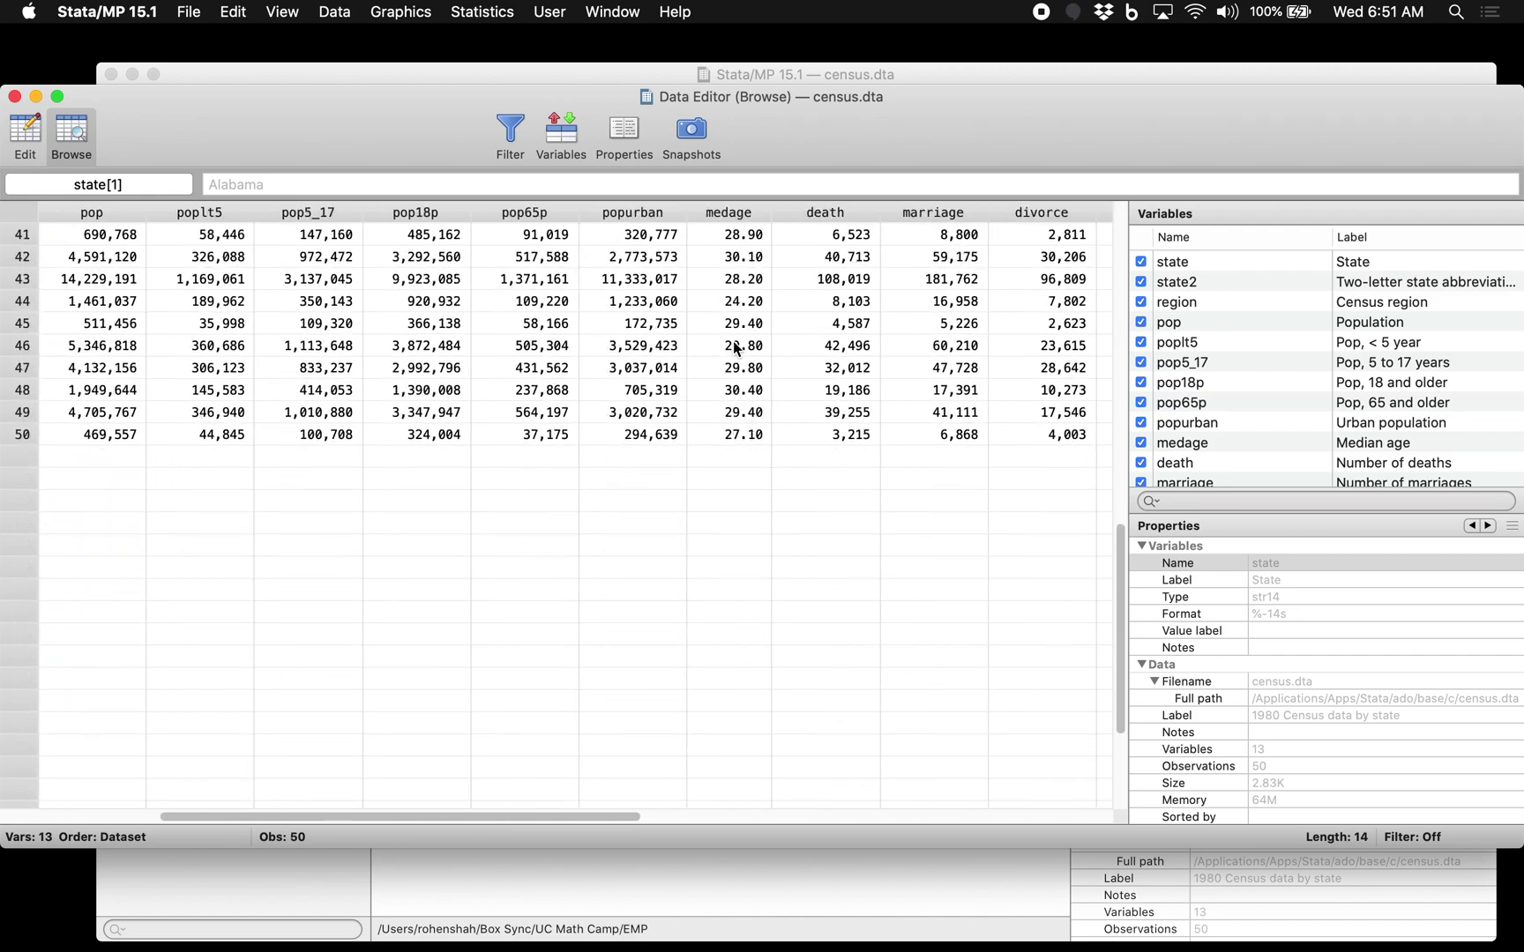
{"action": "scroll", "coordinate": [735, 348], "scroll_direction": "left", "scroll_amount": 5}
{"action": "scroll", "coordinate": [412, 371], "scroll_direction": "up", "scroll_amount": 15}
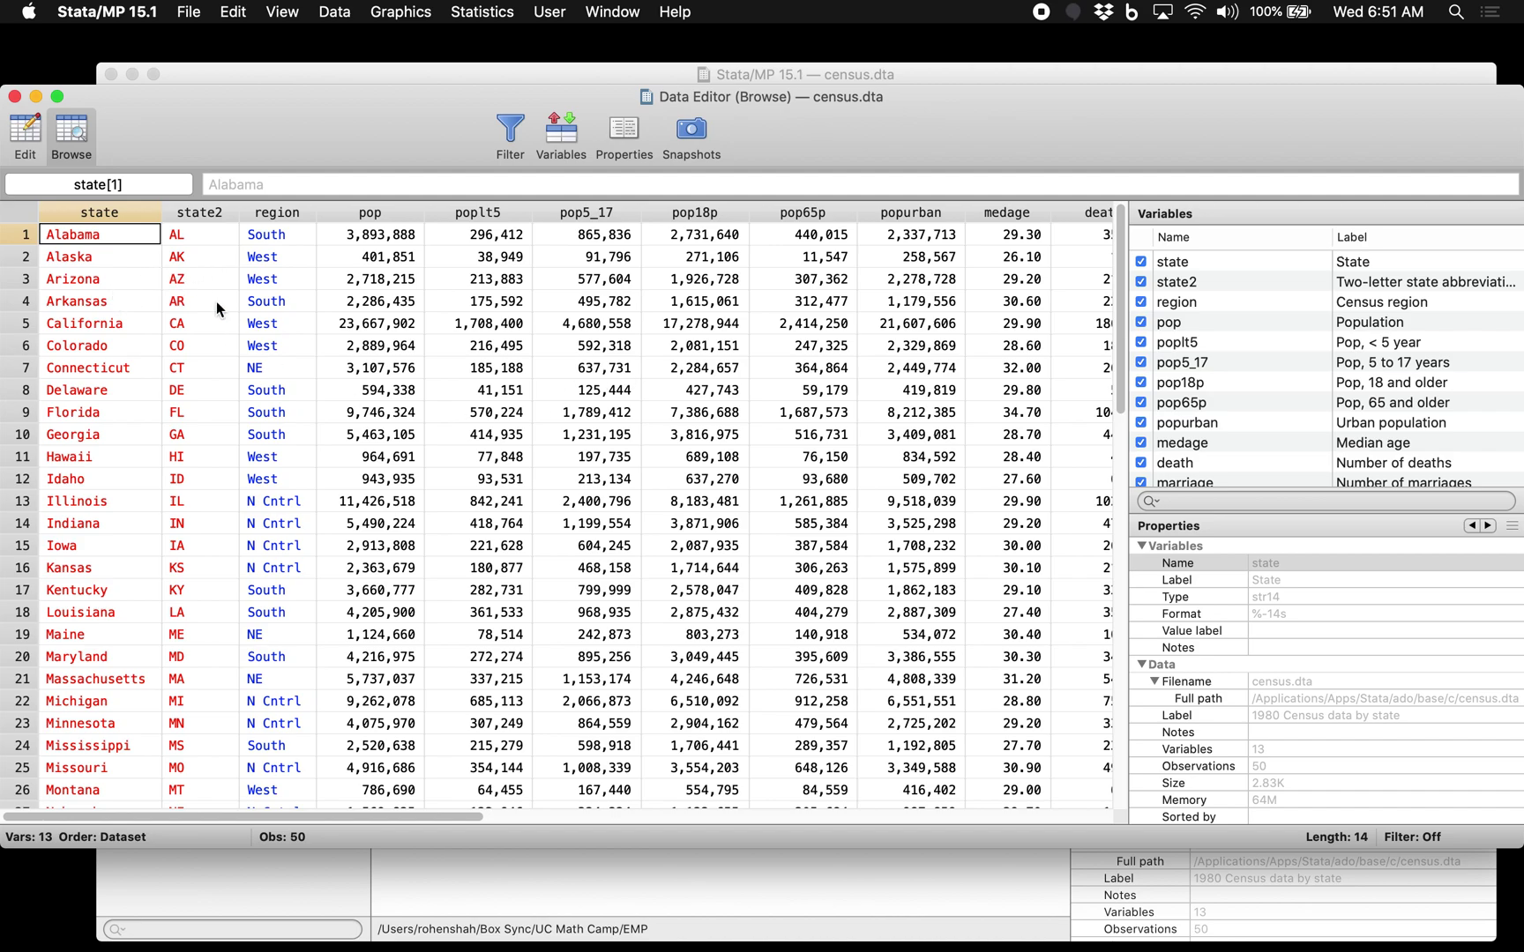
{"action": "scroll", "coordinate": [860, 273], "scroll_direction": "right", "scroll_amount": 3}
{"action": "scroll", "coordinate": [860, 273], "scroll_direction": "left", "scroll_amount": 3}
{"action": "left_click", "coordinate": [15, 96]}
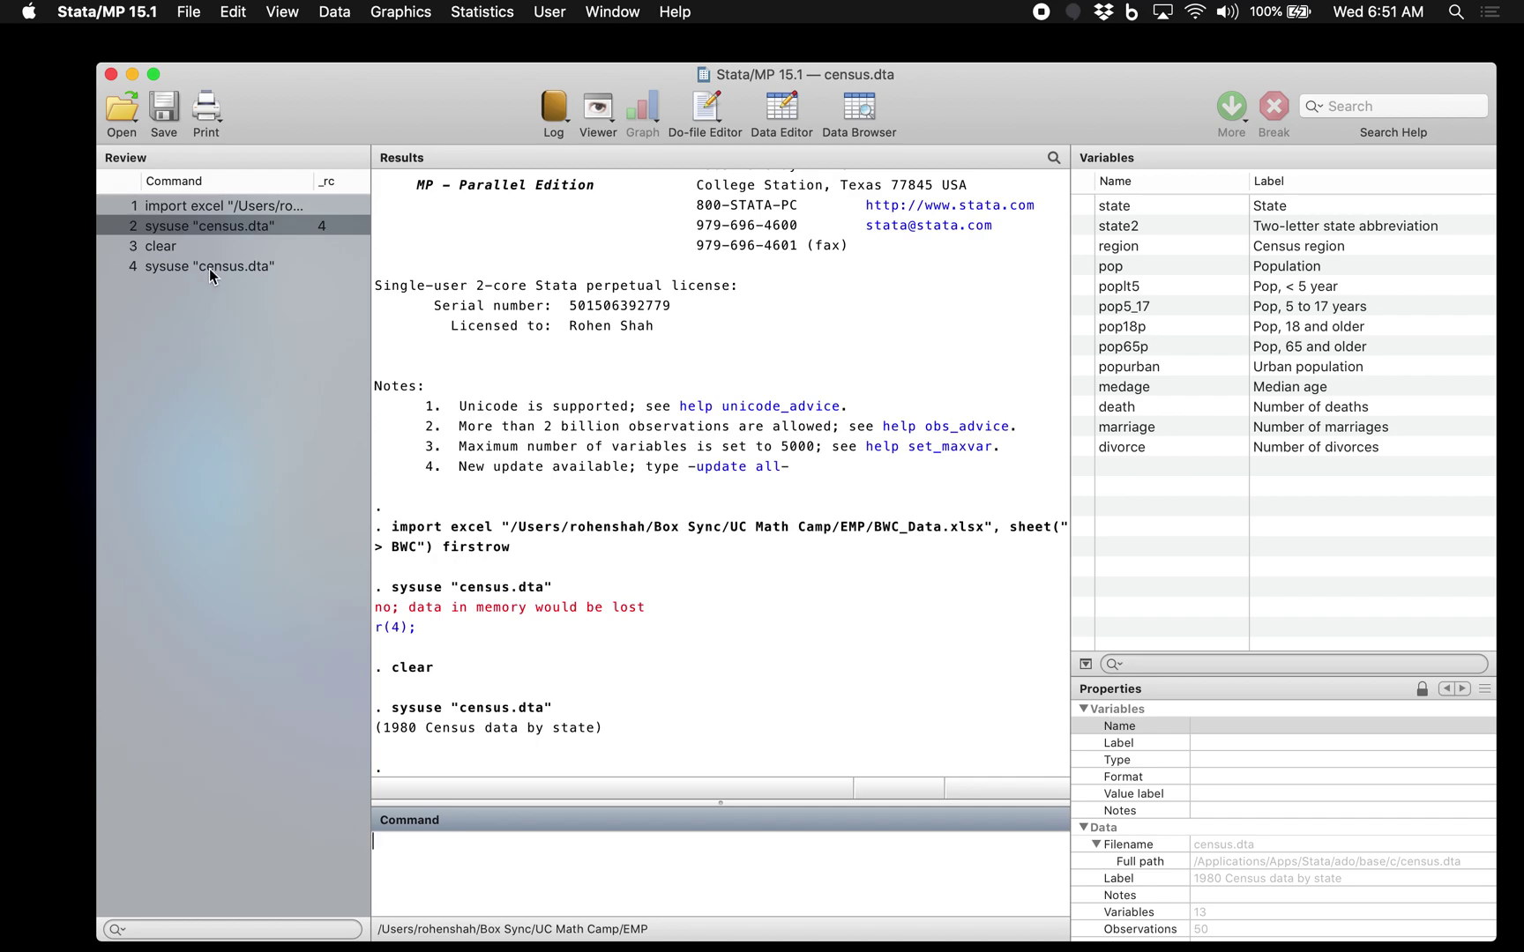
- Recall the earlier import excel command and highlight its firstrow option
{"action": "left_click", "coordinate": [243, 210]}
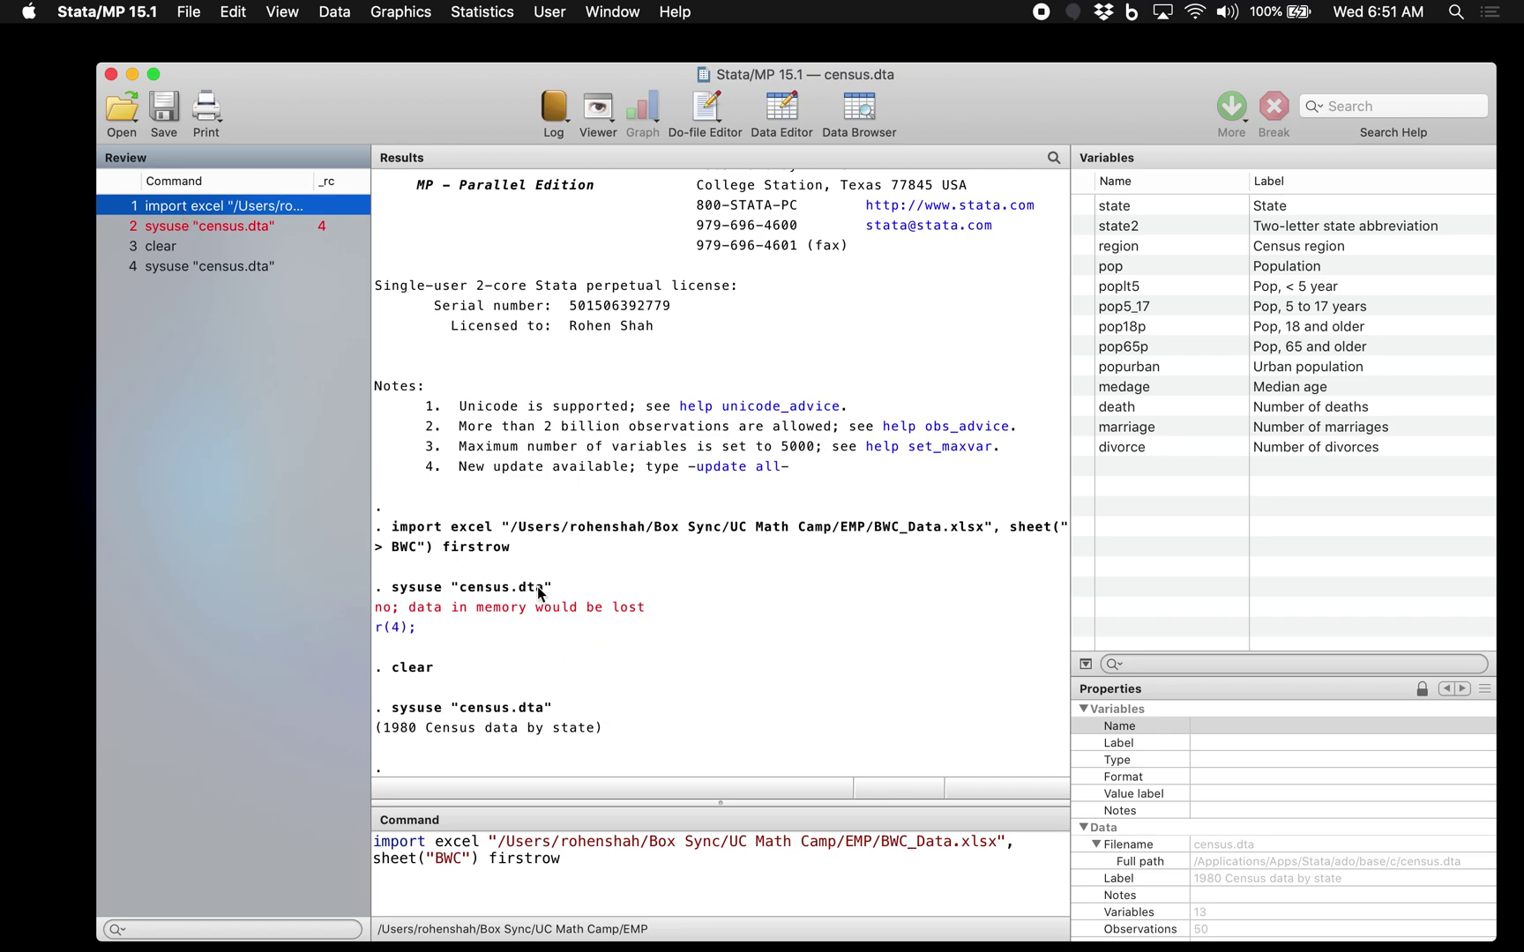
{"action": "left_click", "coordinate": [282, 9]}
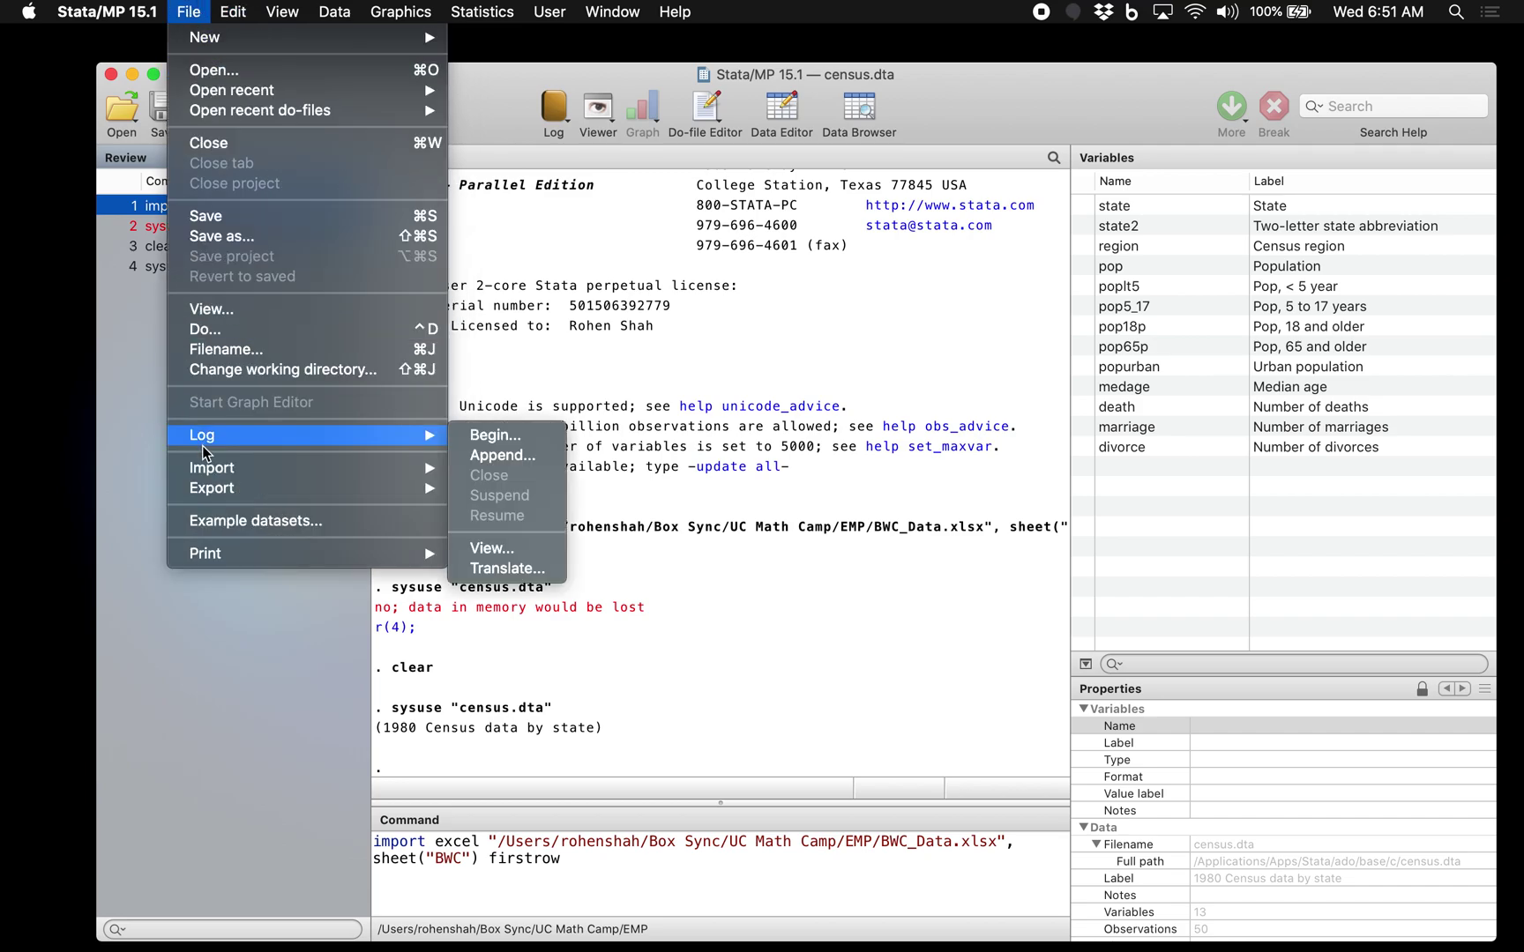
{"action": "mouse_move", "coordinate": [242, 469]}
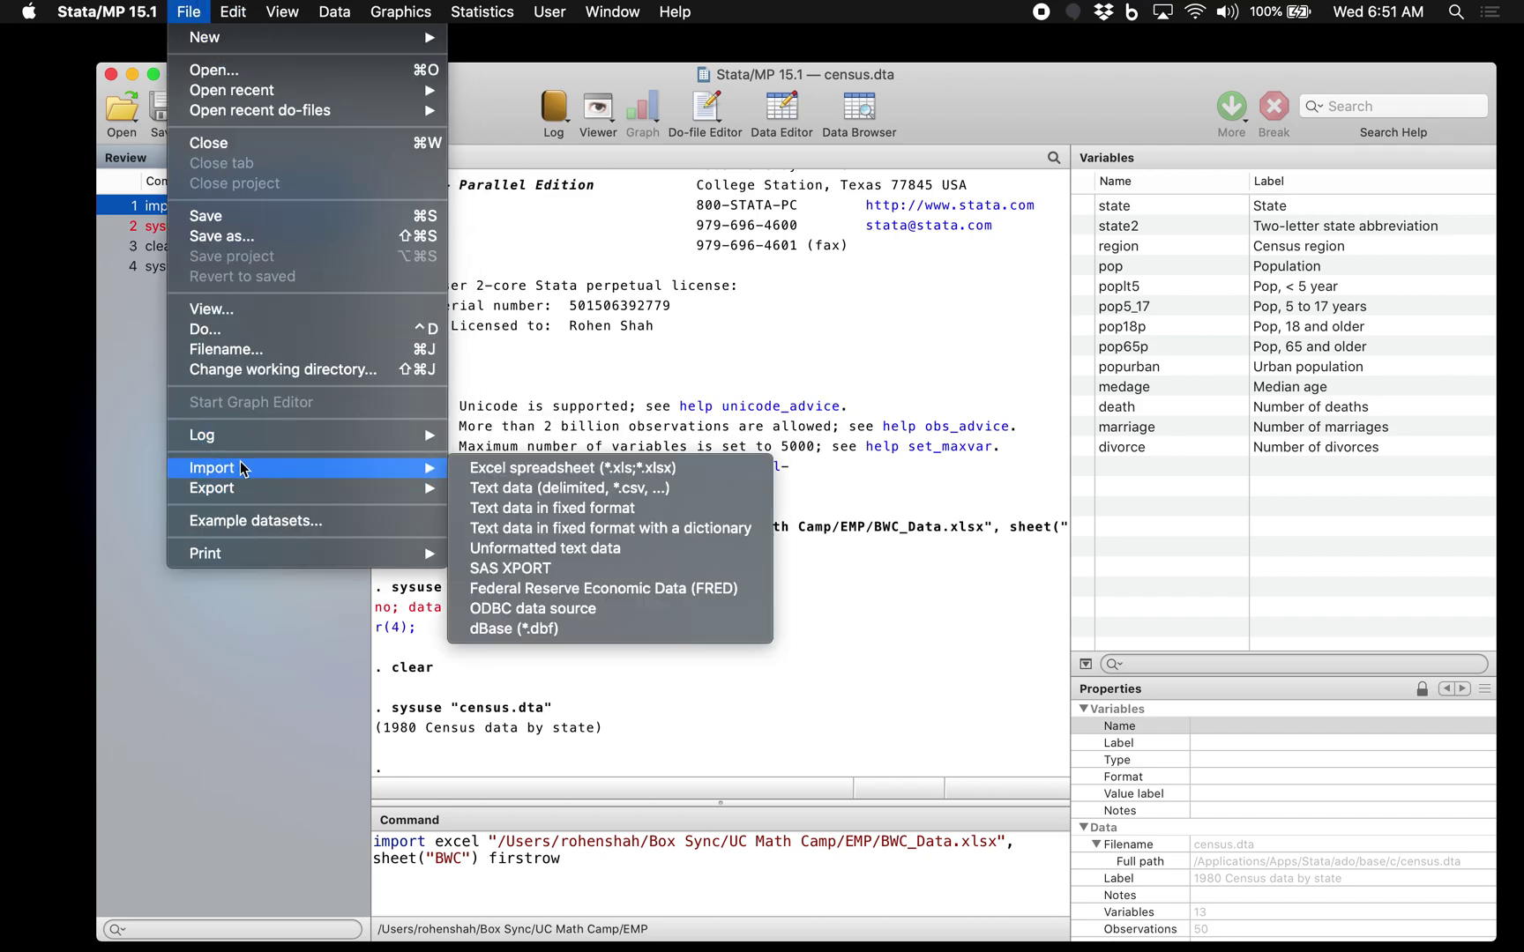
{"action": "left_click", "coordinate": [769, 394]}
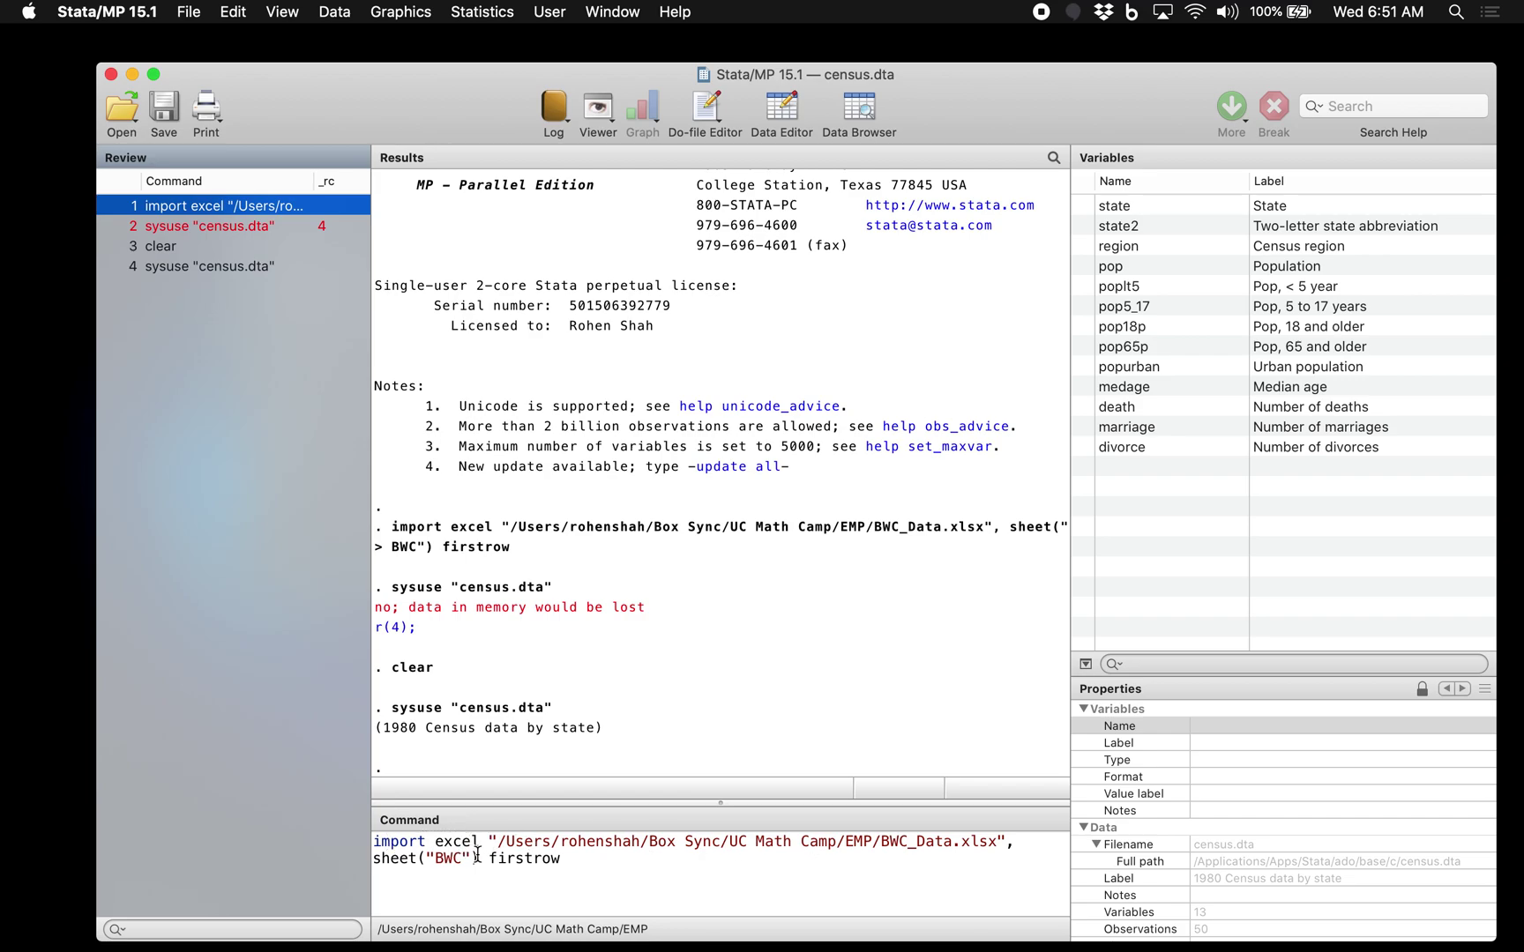
{"action": "double_click", "coordinate": [514, 860]}
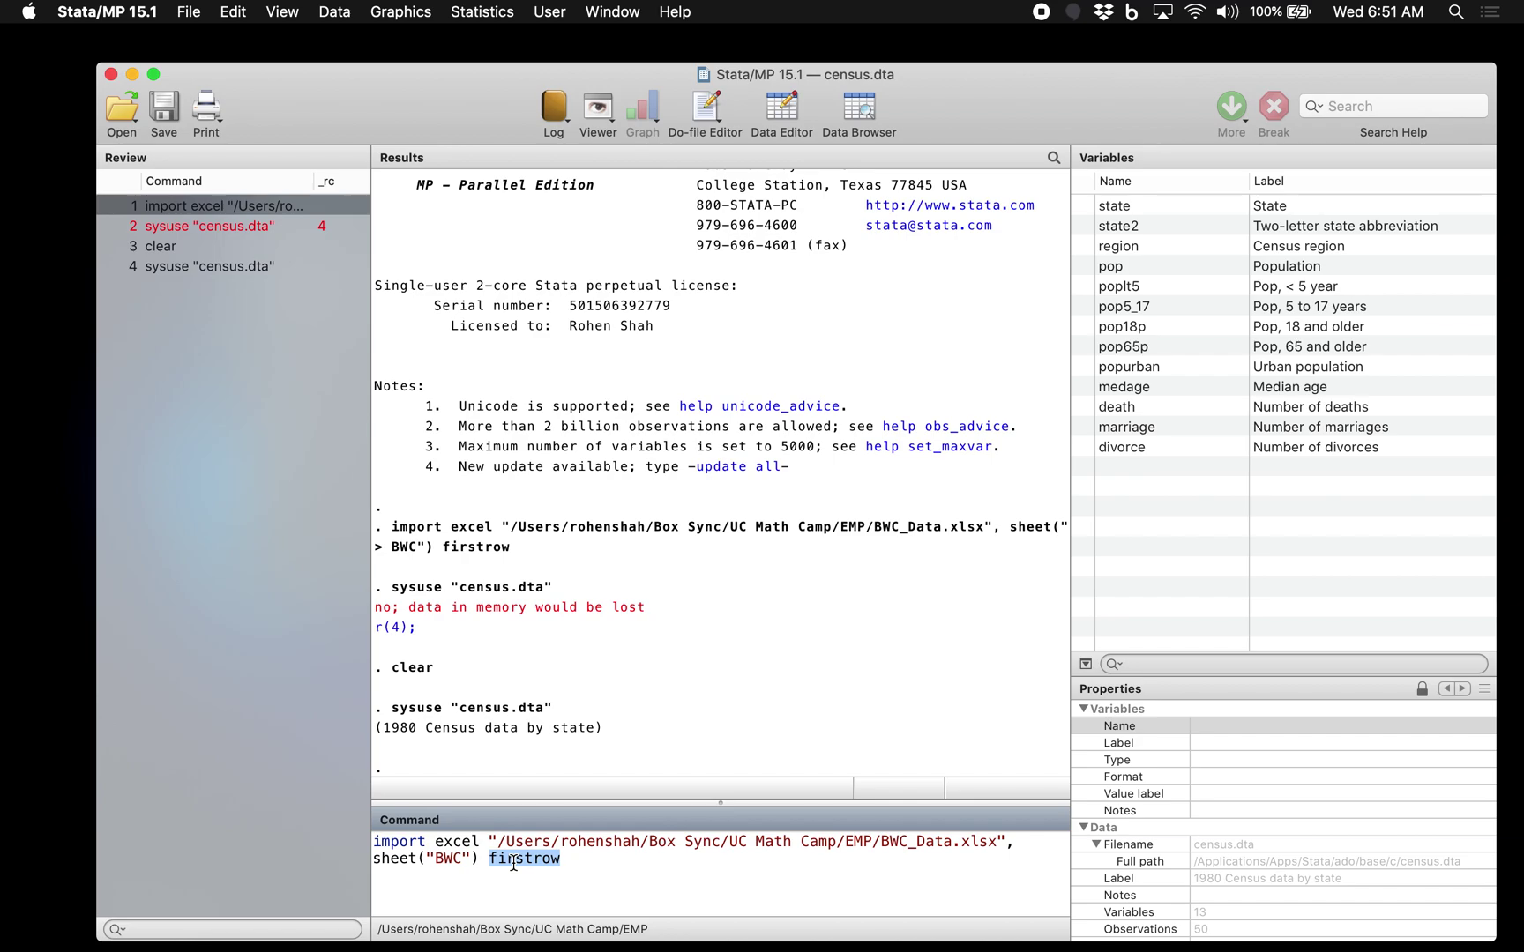
{"action": "left_click", "coordinate": [539, 873]}
{"action": "left_click_drag", "start_coordinate": [375, 839], "coordinate": [659, 870]}
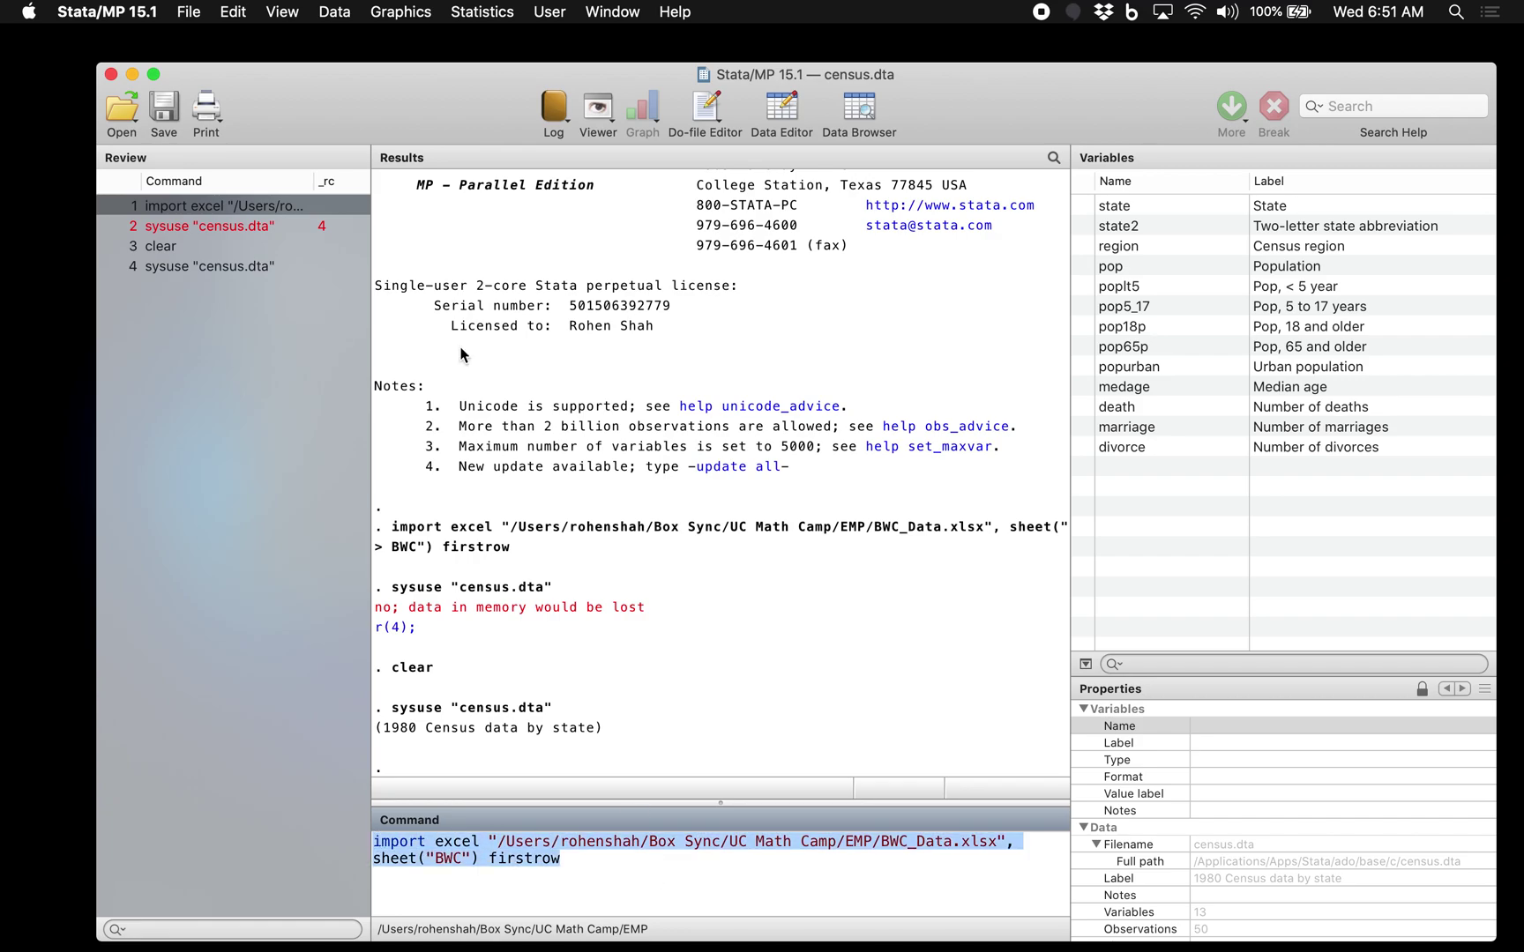
- Reselect the import excel command text while checking the File > Import menu, then deselect it
{"action": "left_click", "coordinate": [188, 12]}
{"action": "mouse_move", "coordinate": [269, 469]}
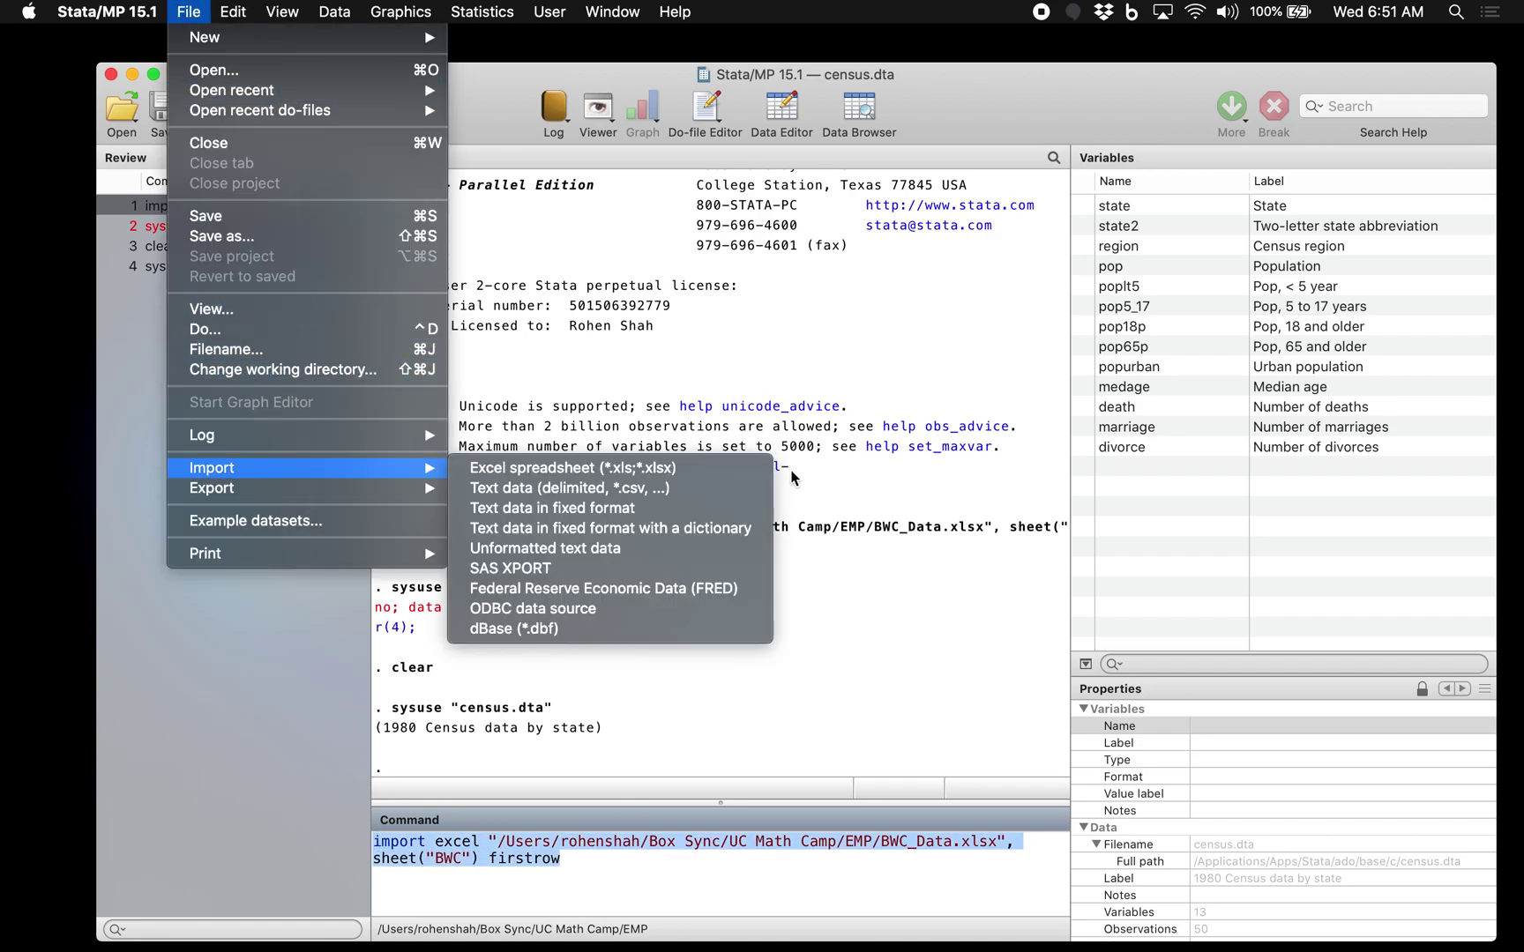
{"action": "left_click", "coordinate": [857, 446]}
{"action": "double_click", "coordinate": [628, 861]}
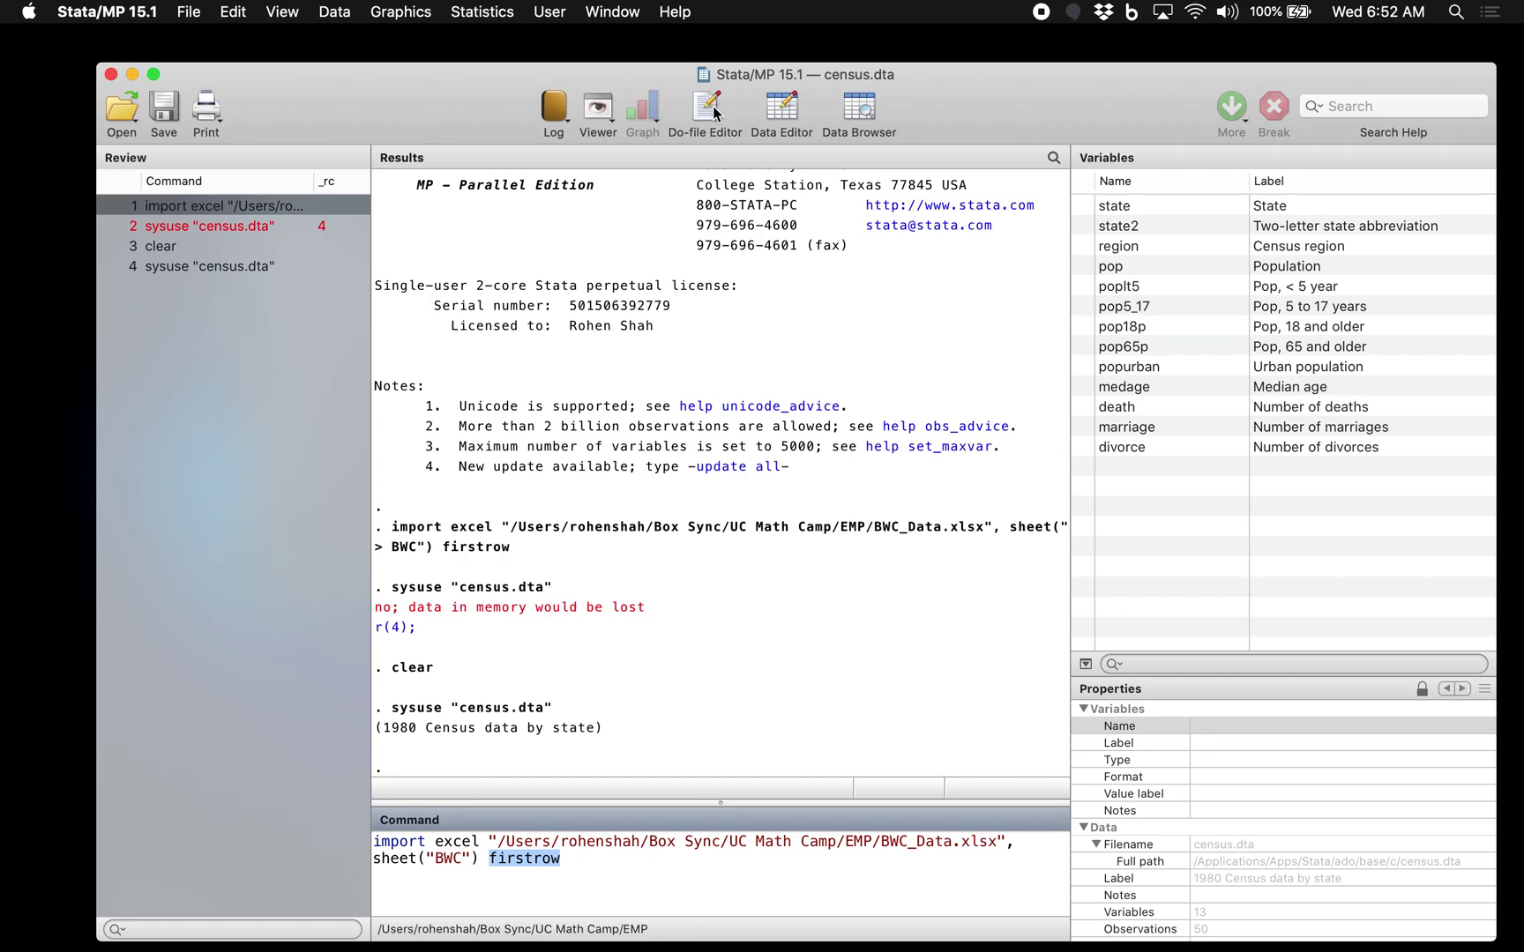
{"action": "triple_click", "coordinate": [440, 844]}
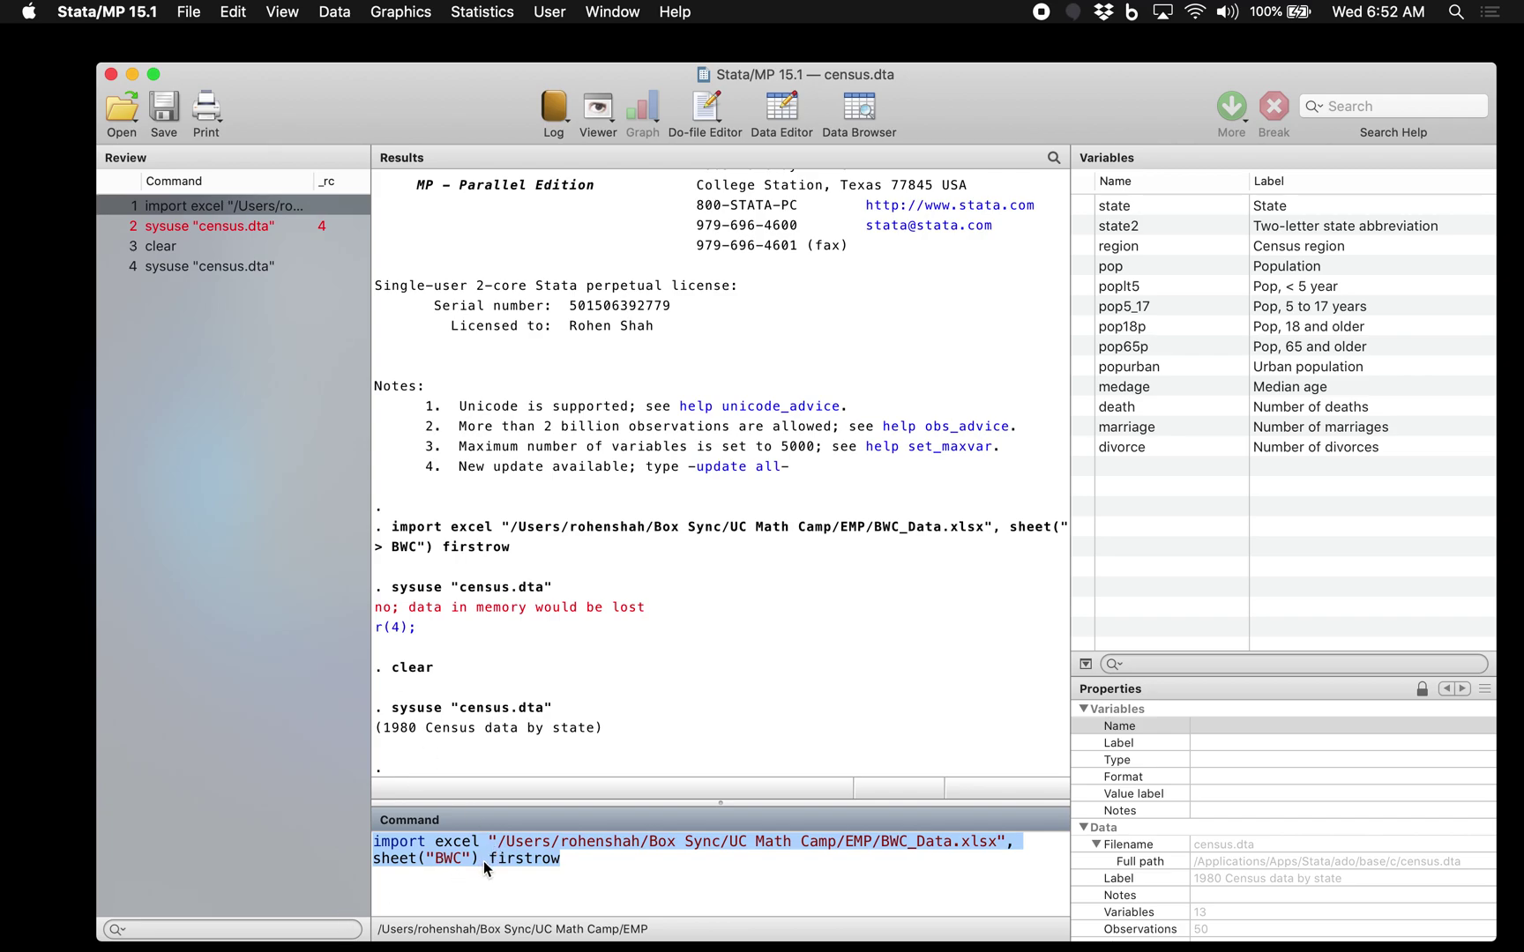
{"action": "triple_click", "coordinate": [605, 865]}
{"action": "double_click", "coordinate": [605, 864]}
{"action": "triple_click", "coordinate": [605, 865]}
{"action": "triple_click", "coordinate": [480, 840]}
{"action": "left_click", "coordinate": [199, 11]}
{"action": "left_click", "coordinate": [891, 751]}
{"action": "left_click", "coordinate": [475, 848]}
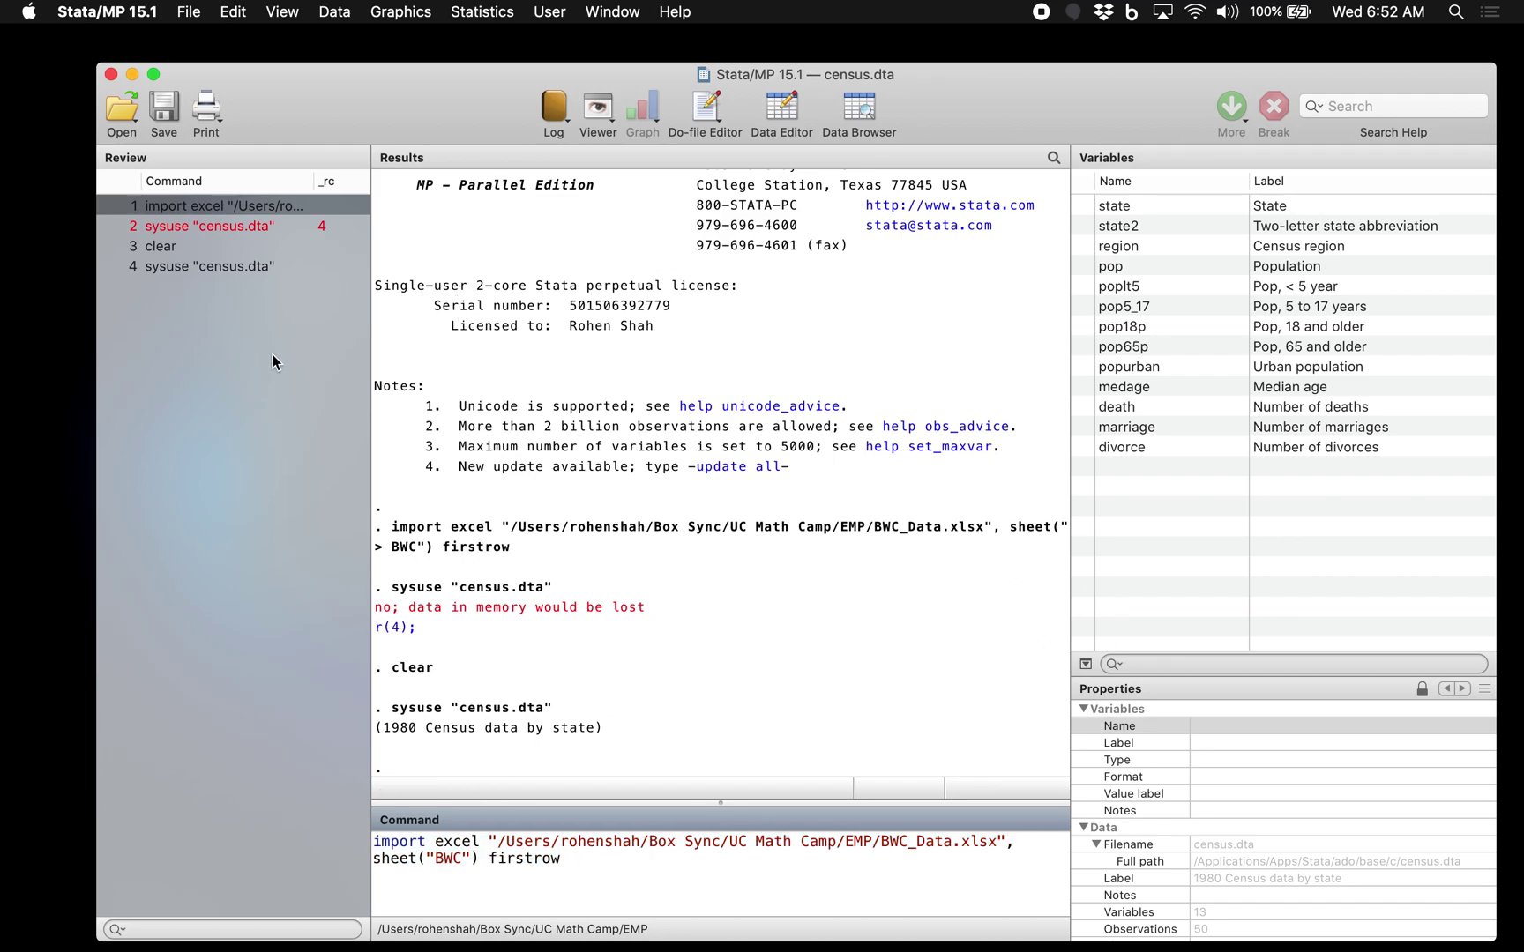
- Recall the sysuse "census.dta" command, then delete it to empty the Command box
{"action": "left_click", "coordinate": [252, 267]}
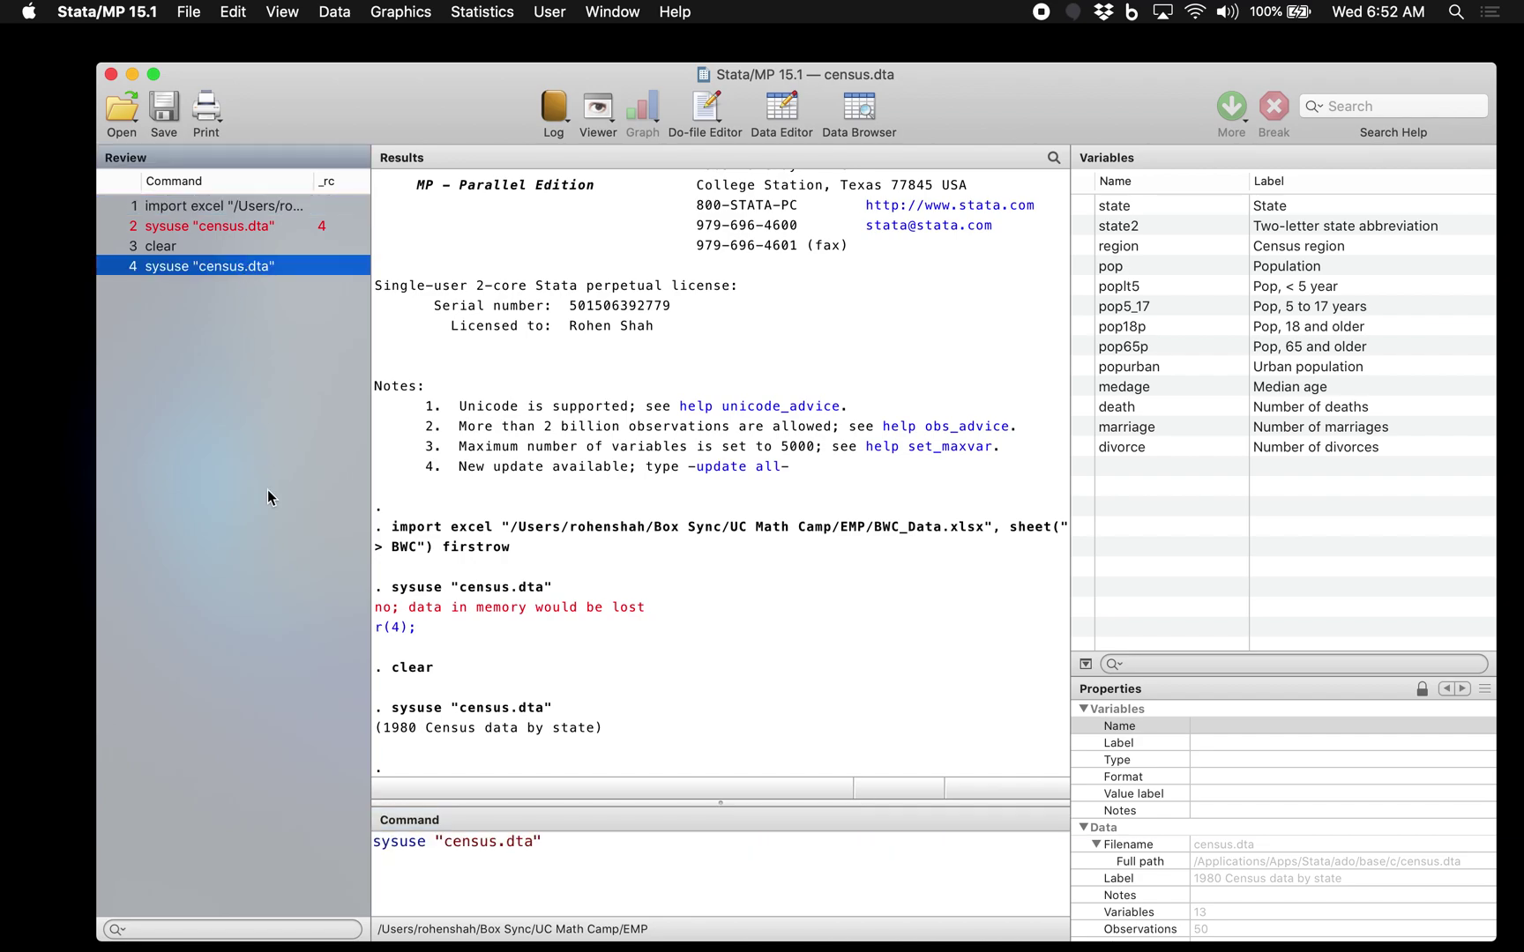
{"action": "left_click", "coordinate": [536, 881]}
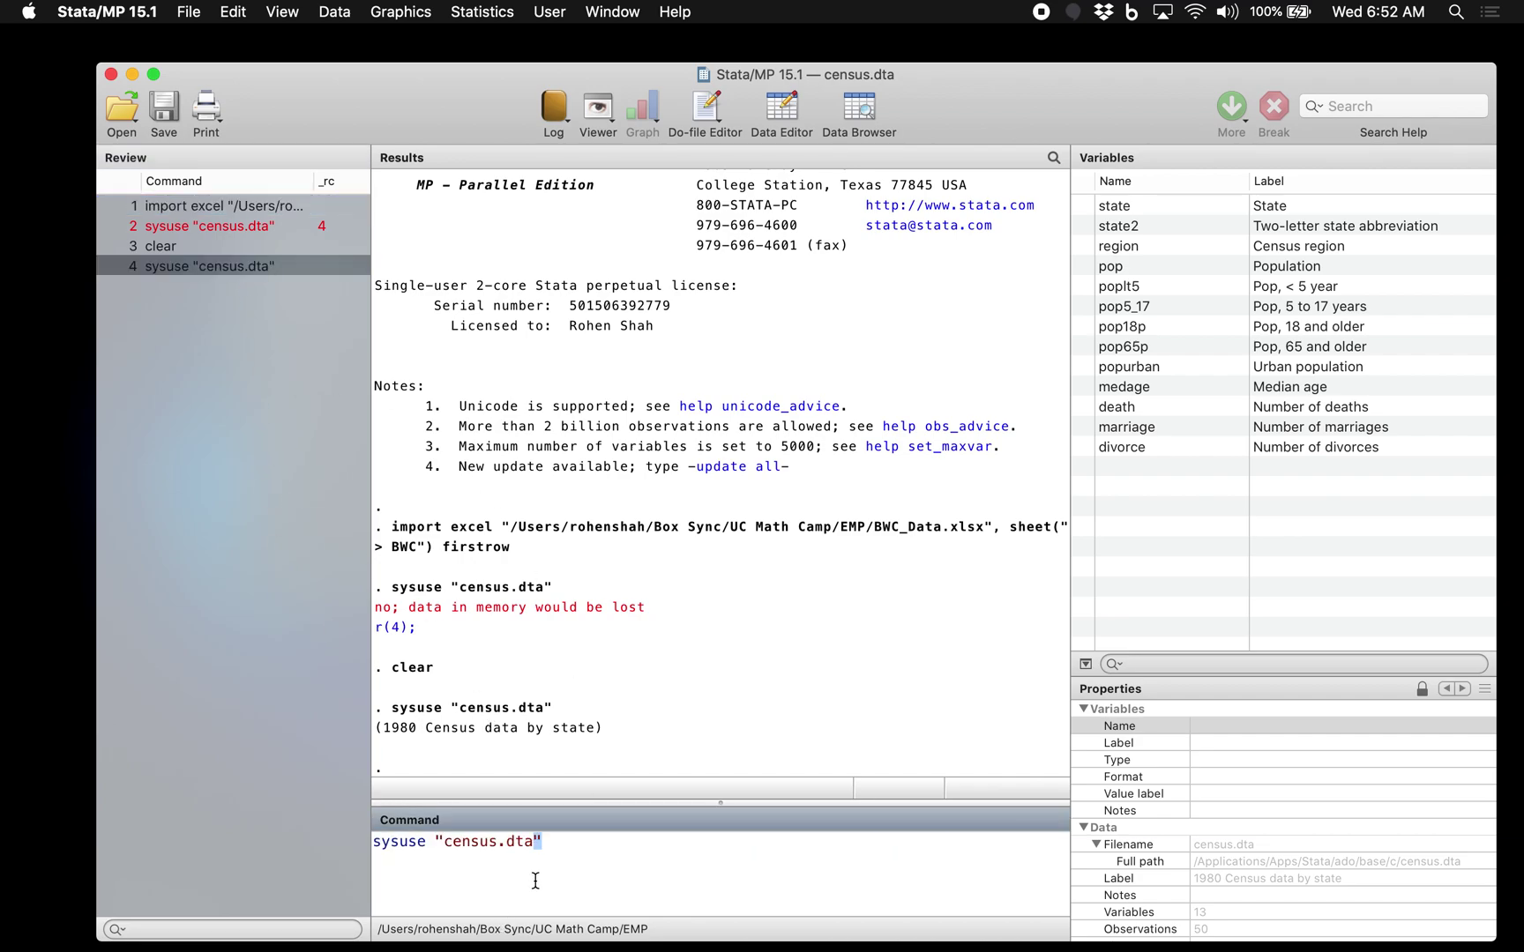
{"action": "key", "text": "super+a"}
{"action": "key", "text": "BackSpace"}
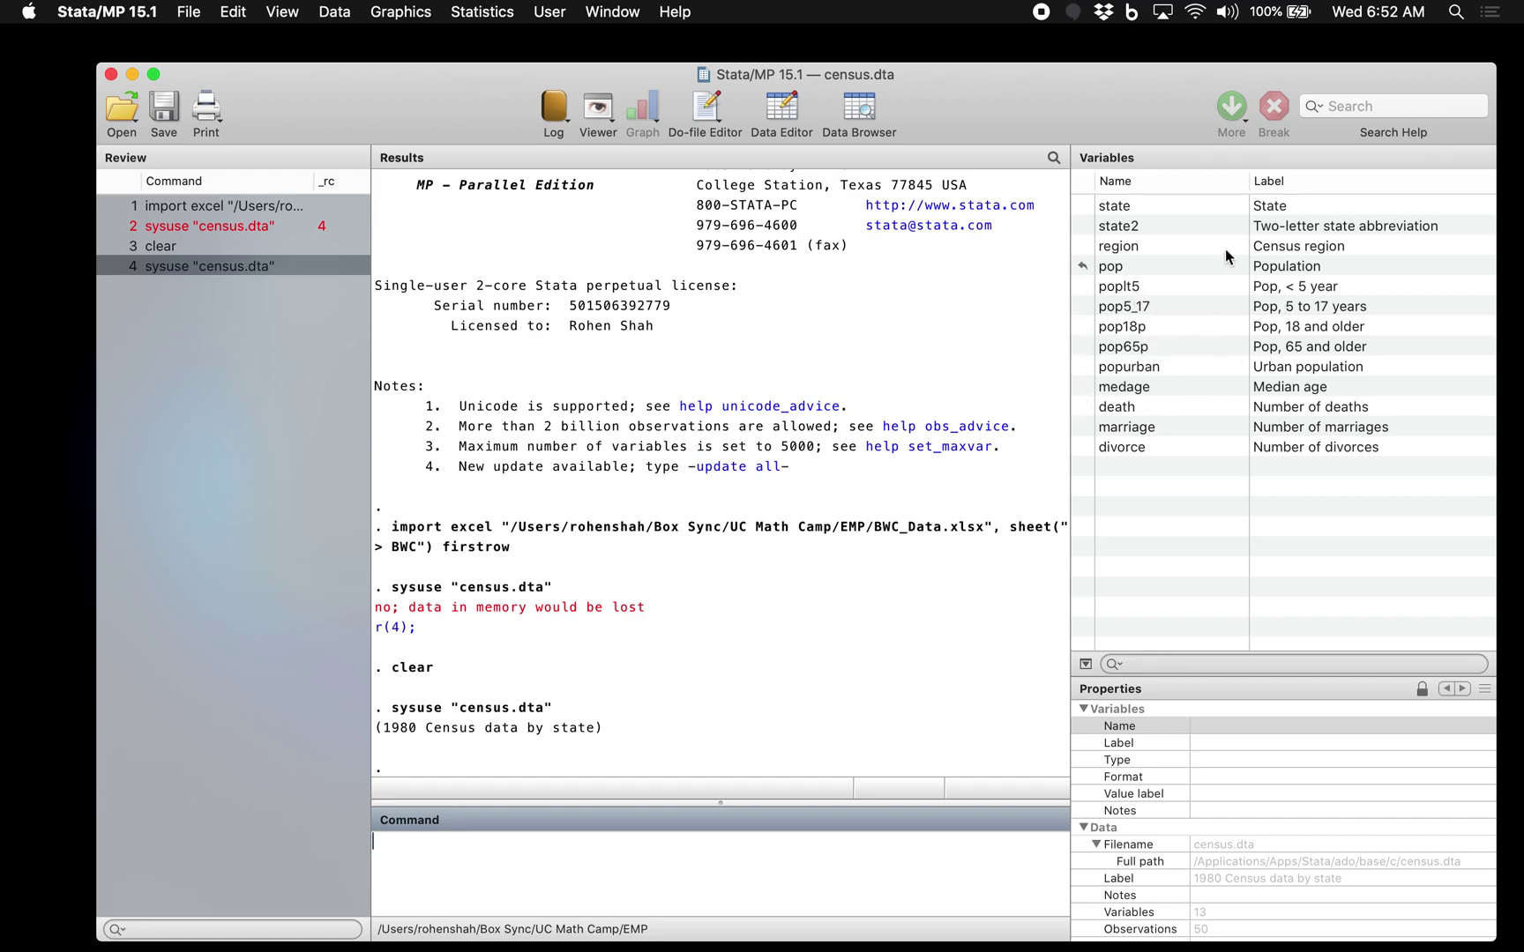
- Check the pop variable and run preserve to snapshot the census data
{"action": "left_click", "coordinate": [1130, 266]}
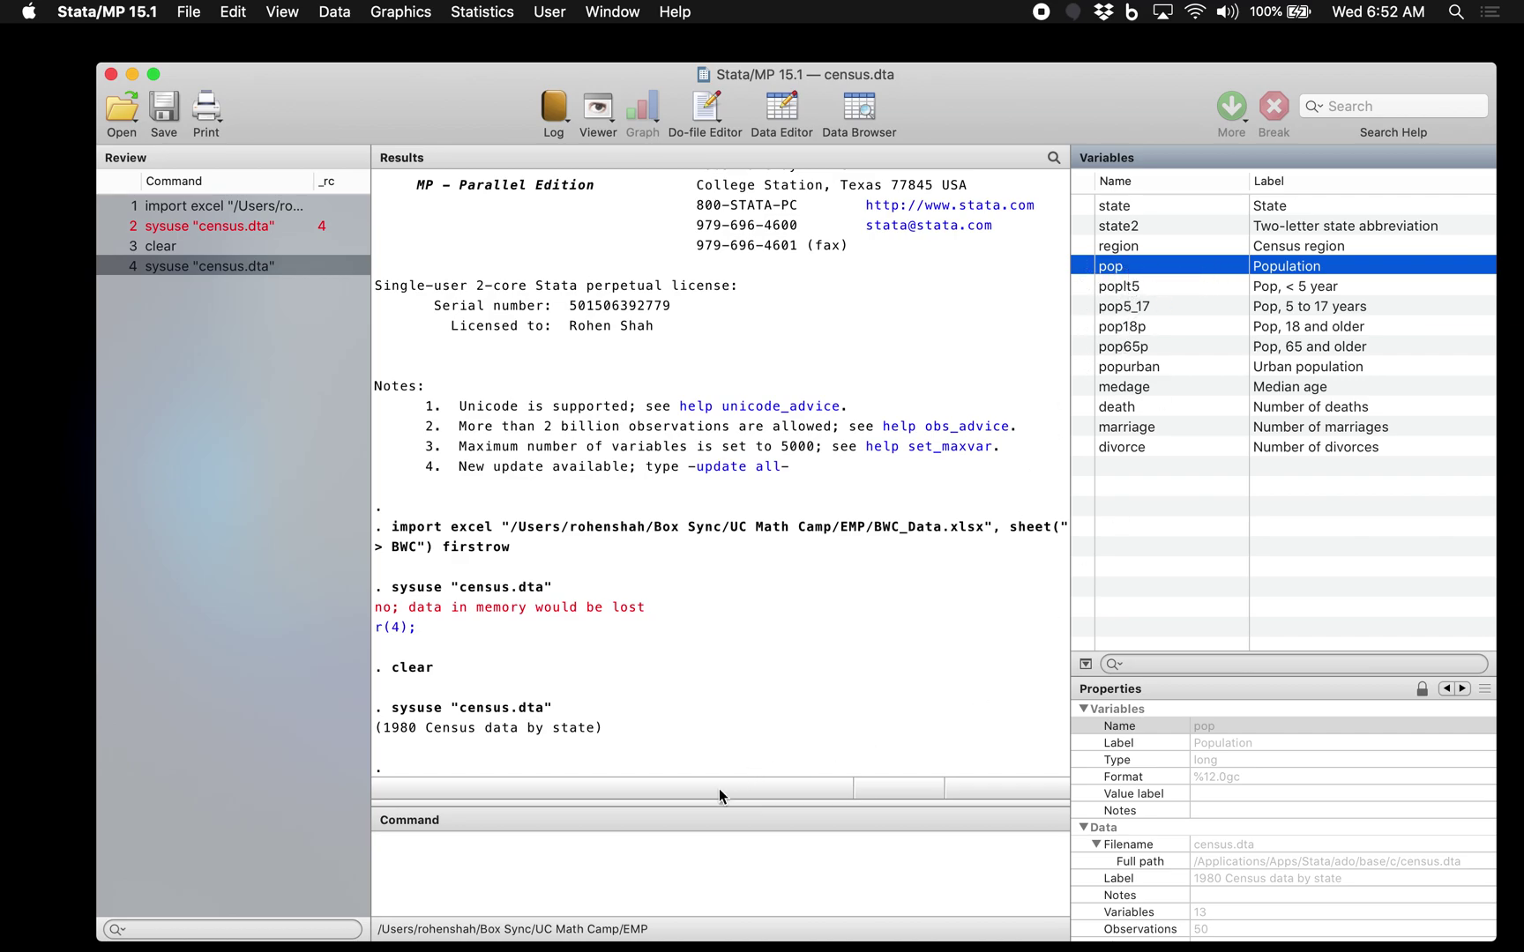
{"action": "left_click", "coordinate": [705, 846]}
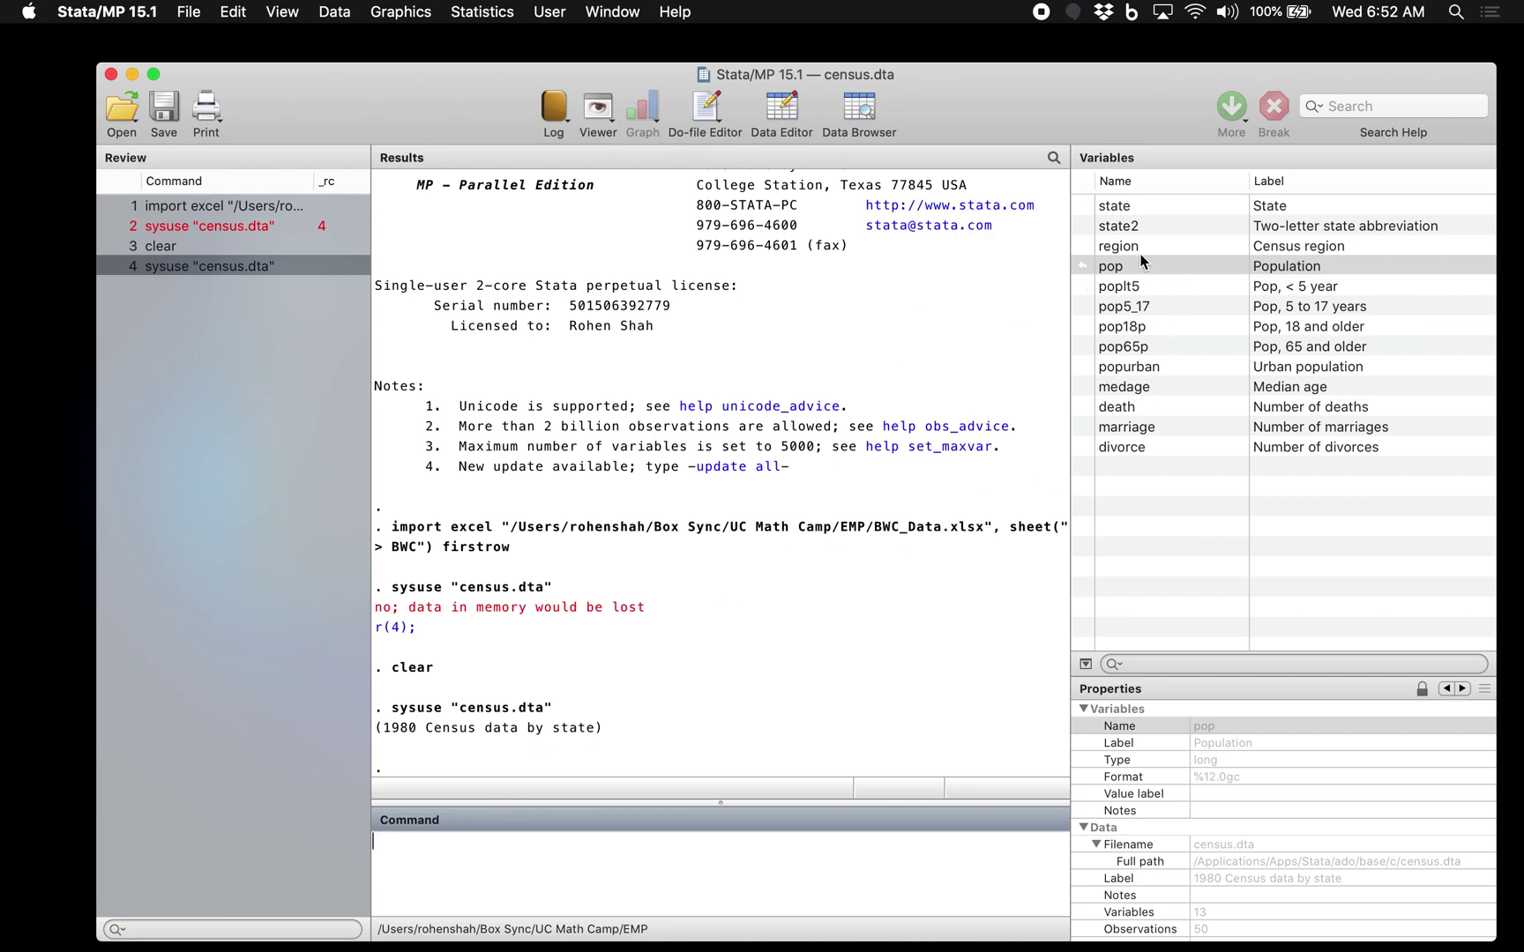
{"action": "type", "text": "preserve"}
{"action": "key", "text": "Return"}
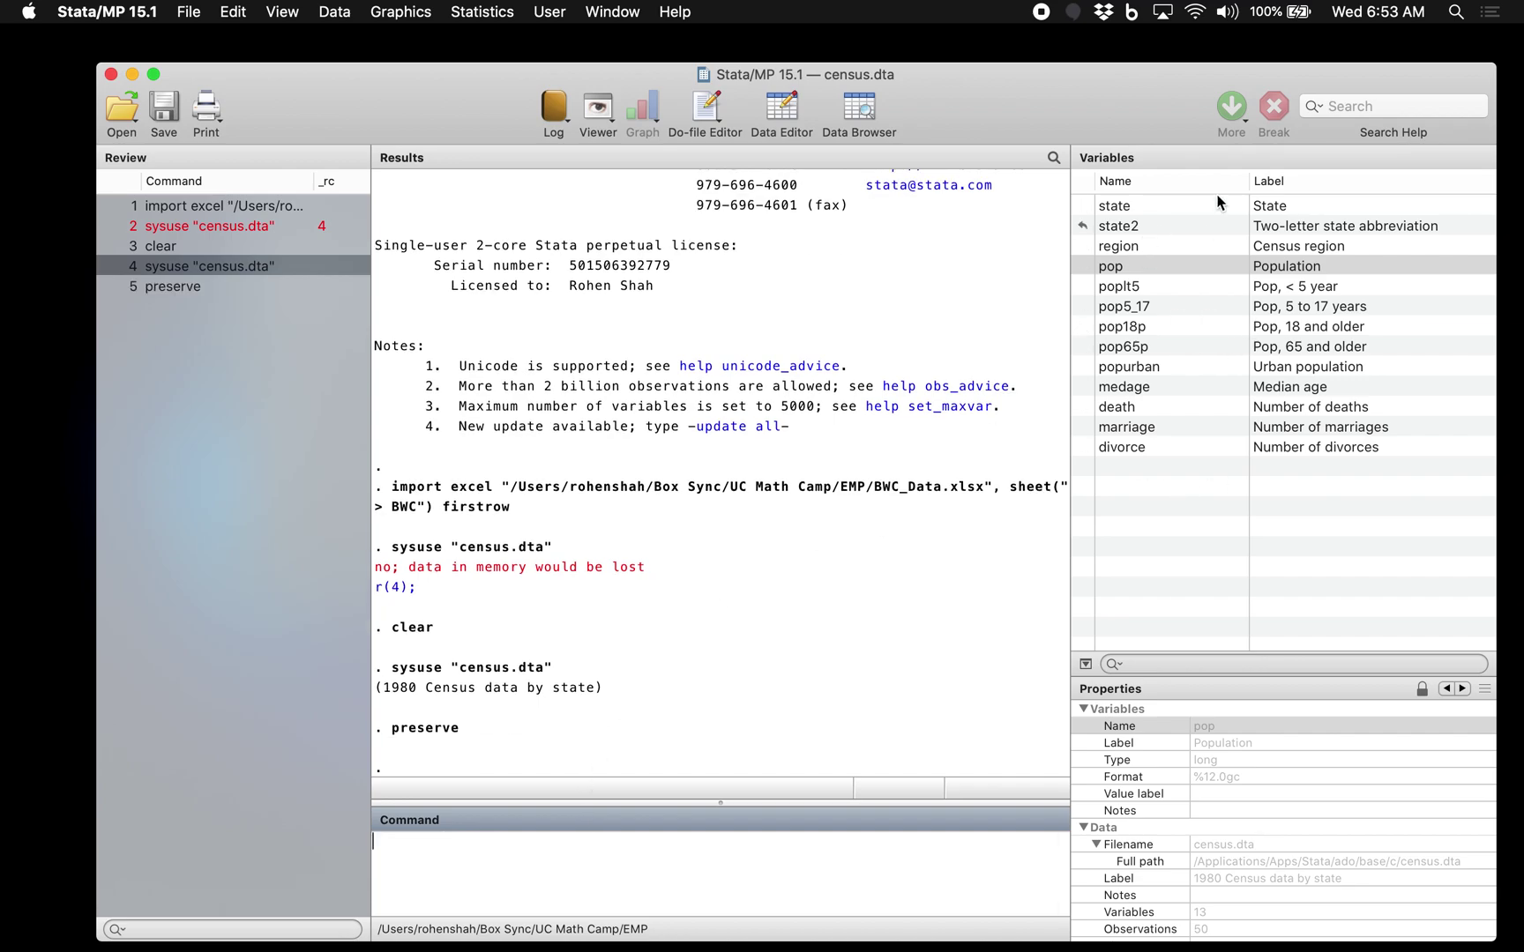
{"action": "left_click", "coordinate": [858, 109]}
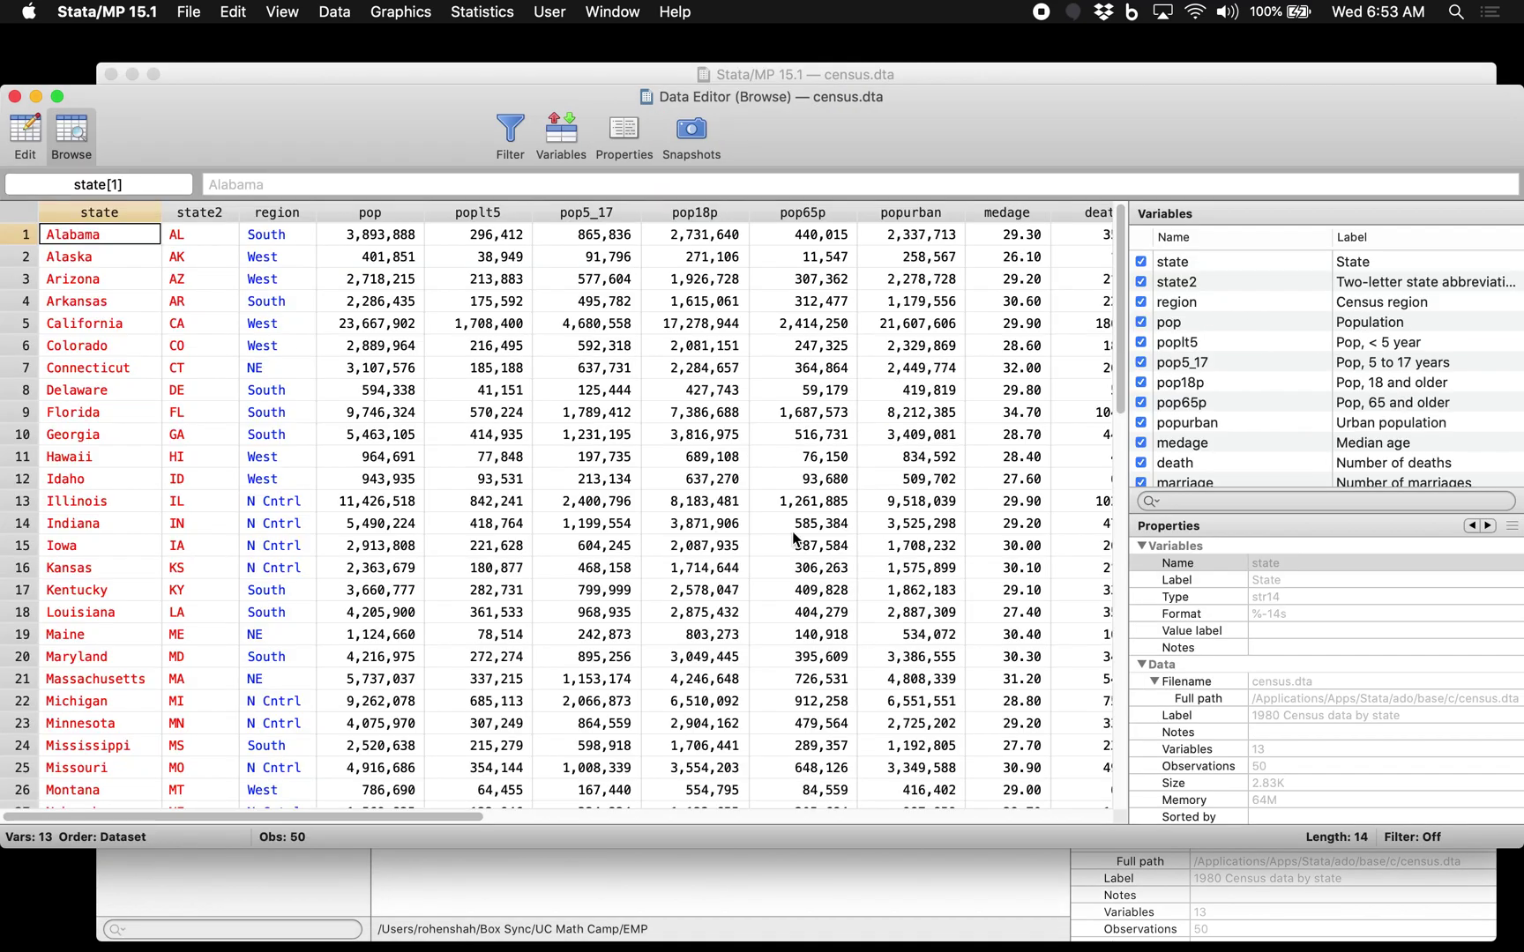
{"action": "left_click", "coordinate": [15, 96]}
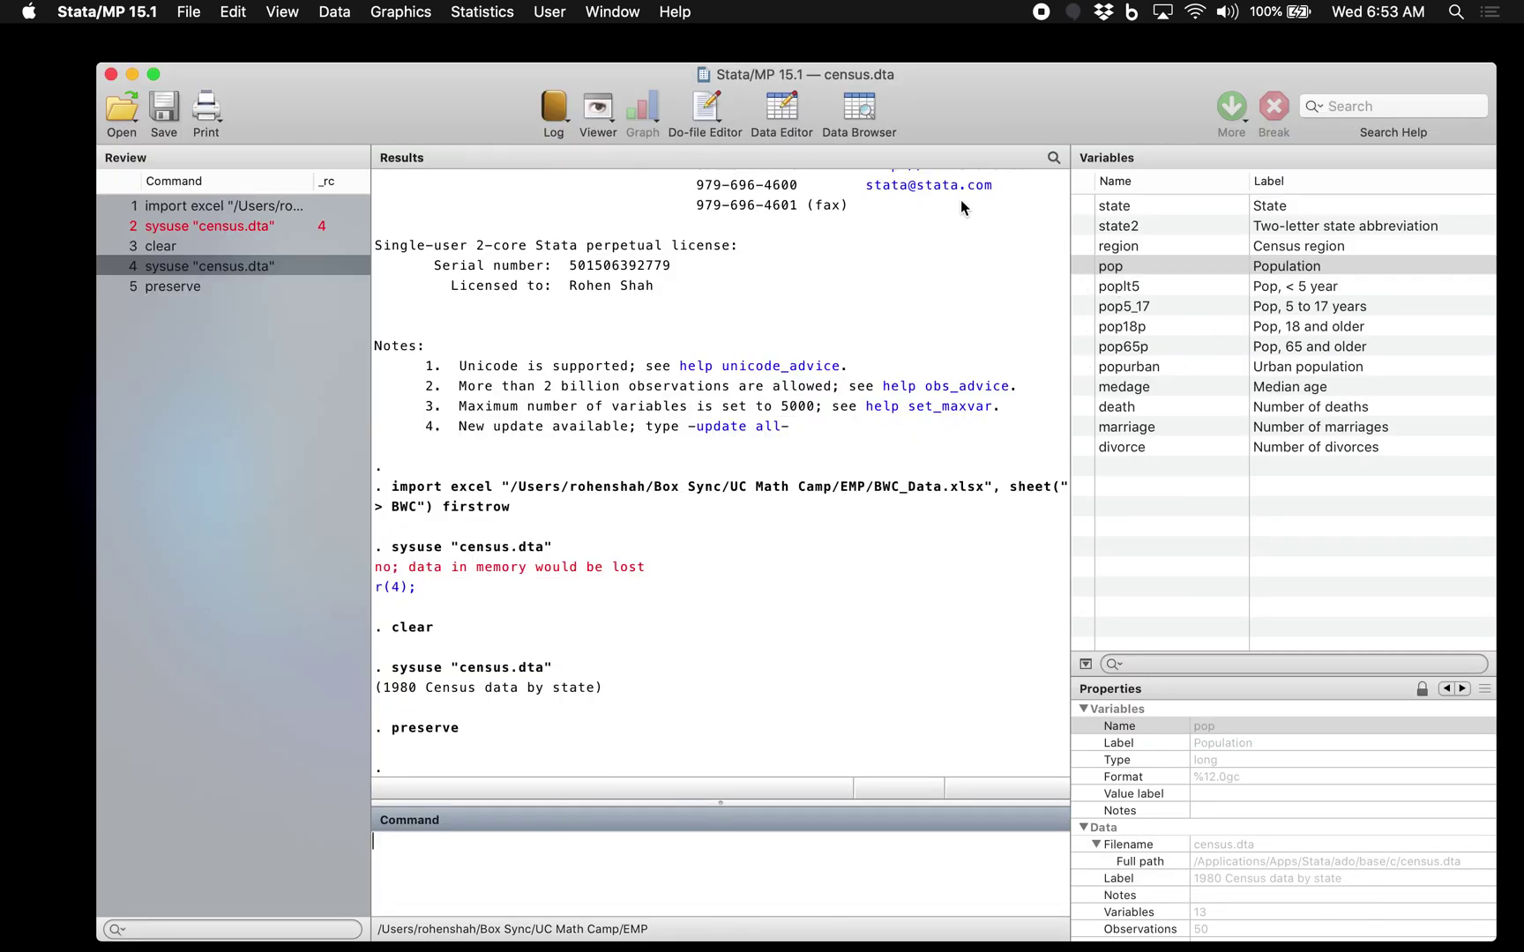
{"action": "left_click", "coordinate": [840, 107]}
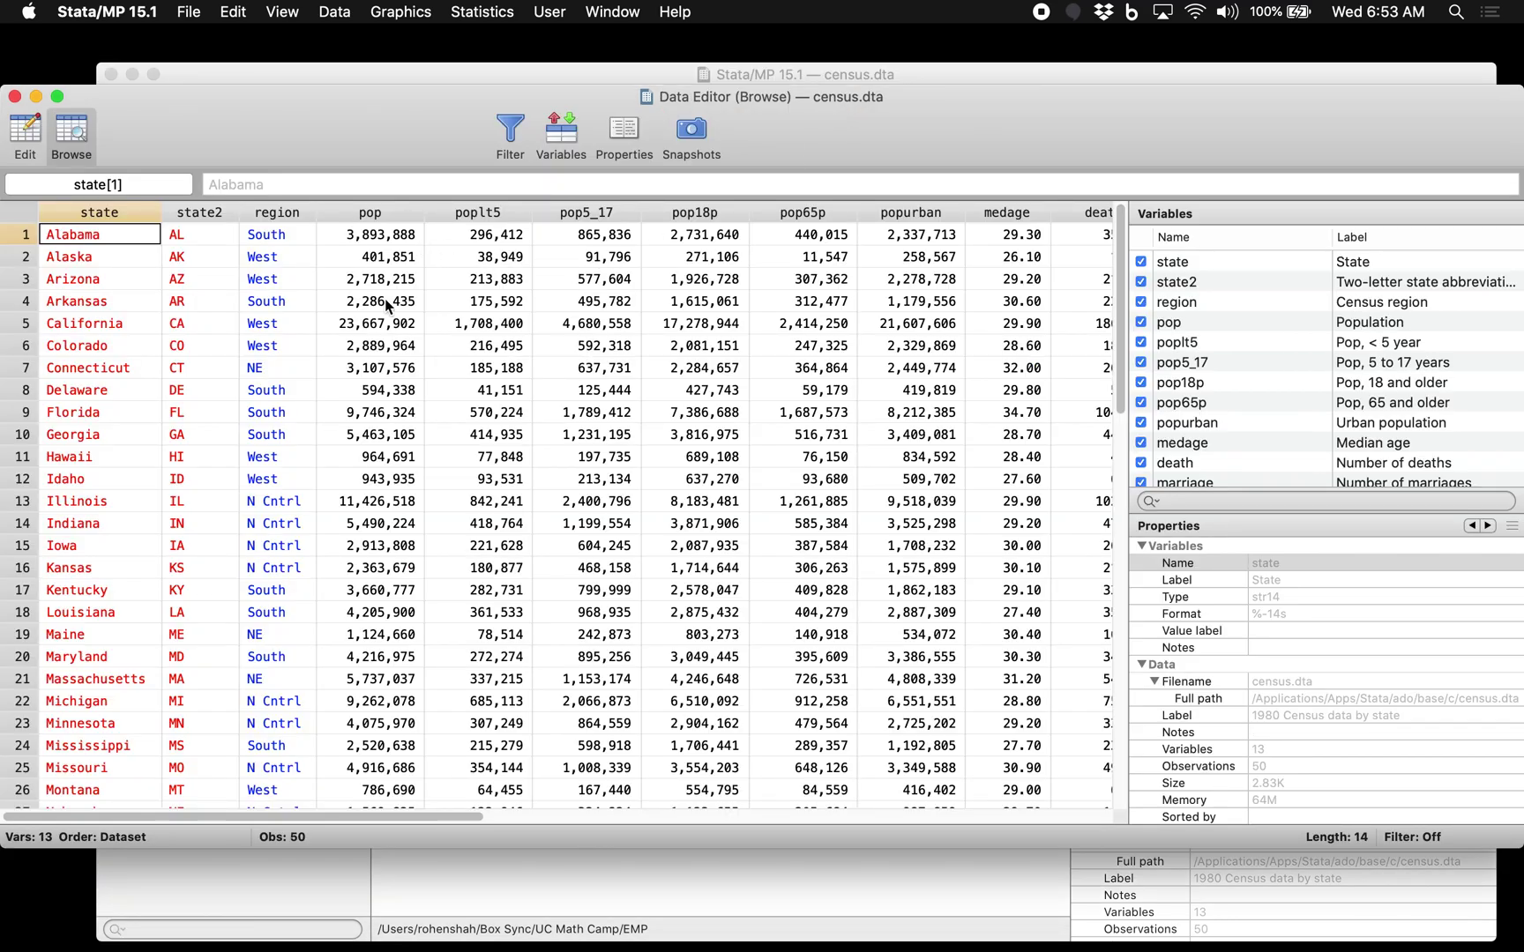
{"action": "left_click", "coordinate": [15, 97]}
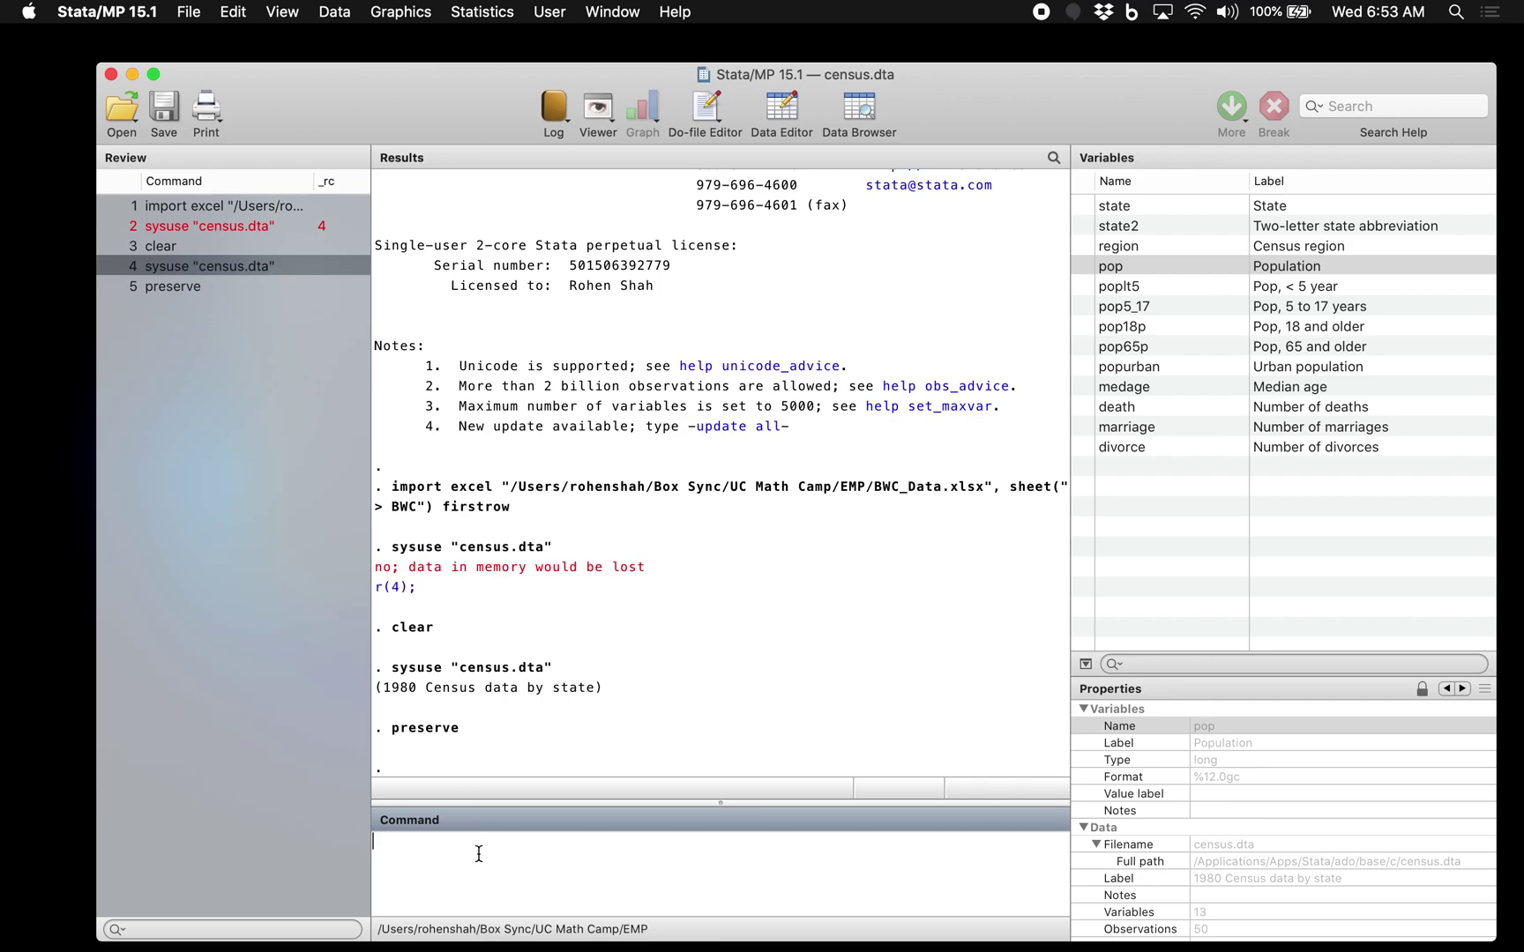
- Drop the pop variable with drop pop
{"action": "type", "text": "op pop"}
{"action": "key", "text": "Return"}
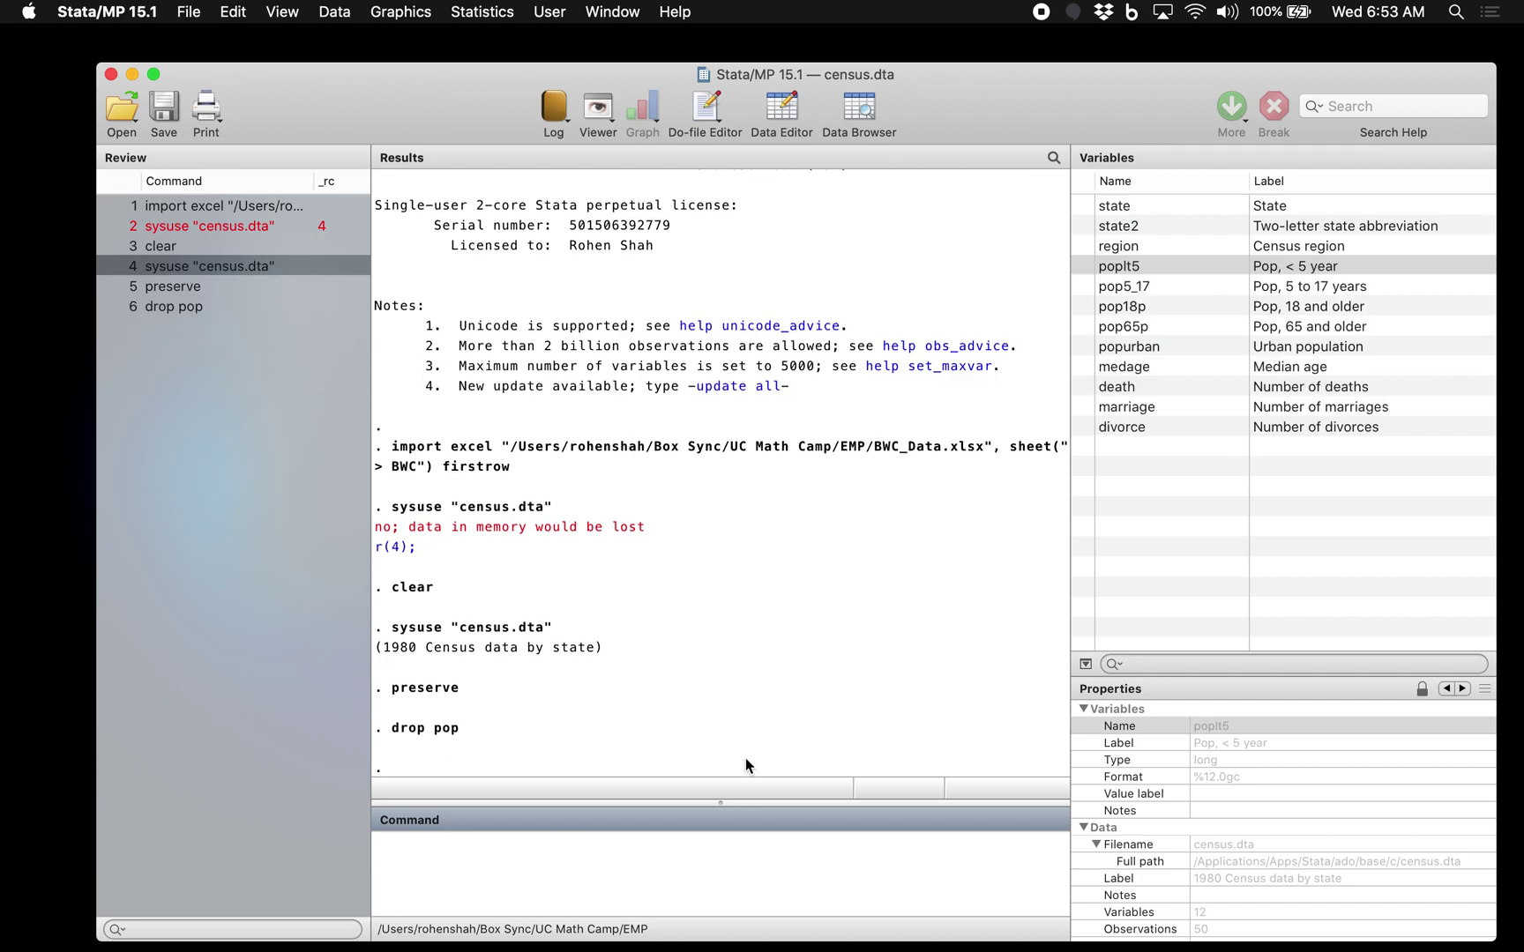
{"action": "mouse_move", "coordinate": [1182, 243]}
{"action": "left_mouse_down"}
{"action": "mouse_move", "coordinate": [1156, 257]}
{"action": "mouse_move", "coordinate": [1180, 279]}
{"action": "mouse_move", "coordinate": [1173, 262]}
{"action": "left_mouse_up"}
{"action": "left_click", "coordinate": [1159, 270]}
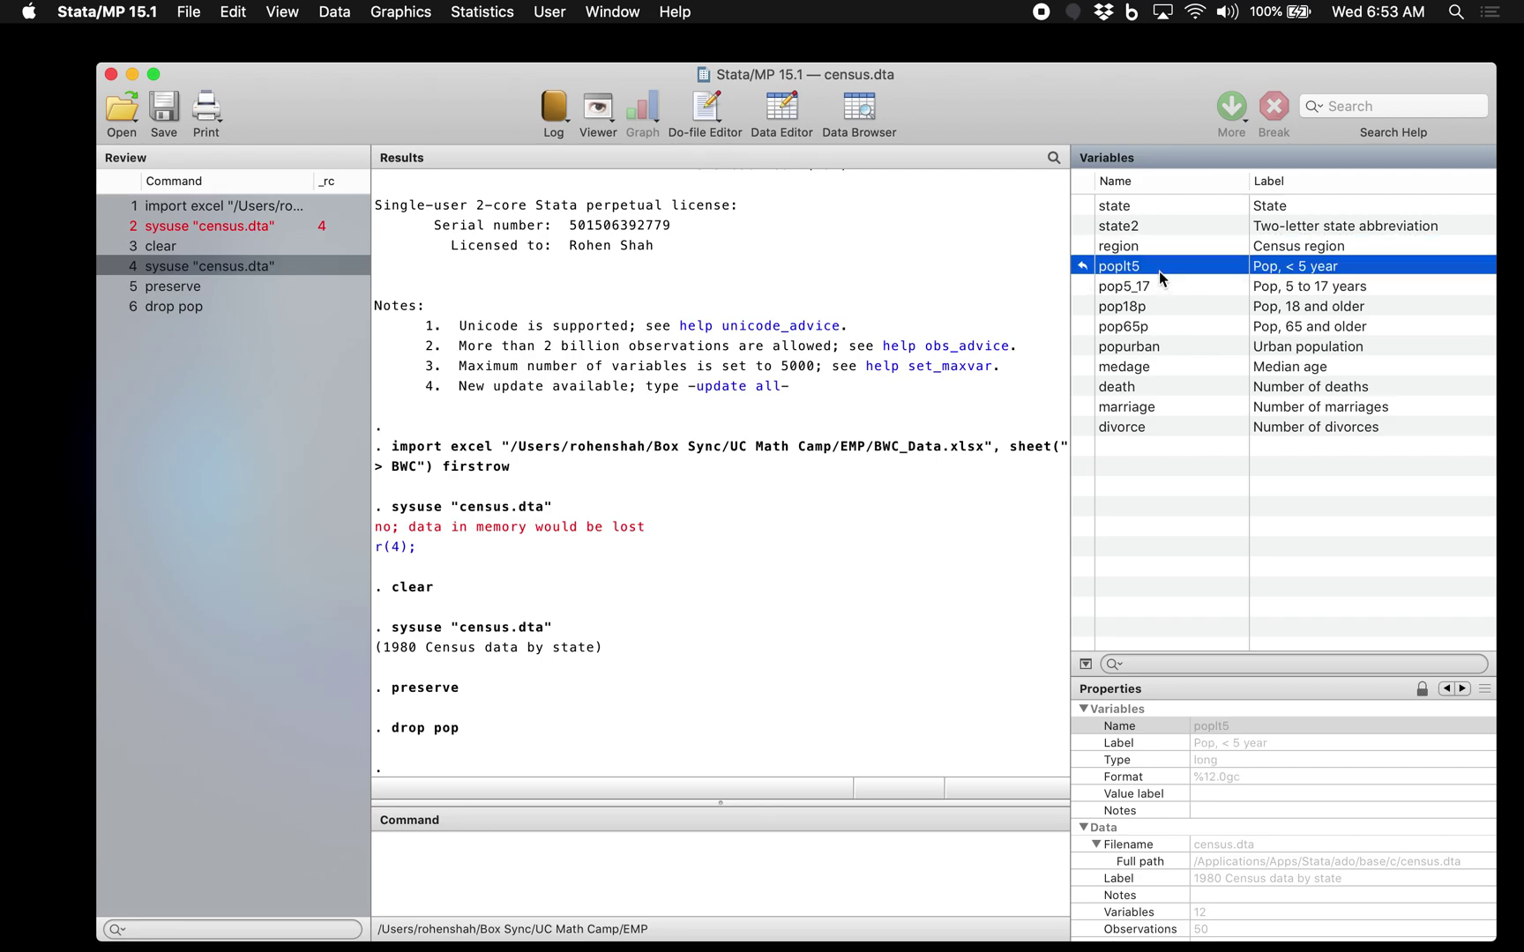
{"action": "key", "text": "Down"}
- Drop poplt5, pop5_17 and pop18p, adding each name from the Variables pane
{"action": "left_click", "coordinate": [671, 832]}
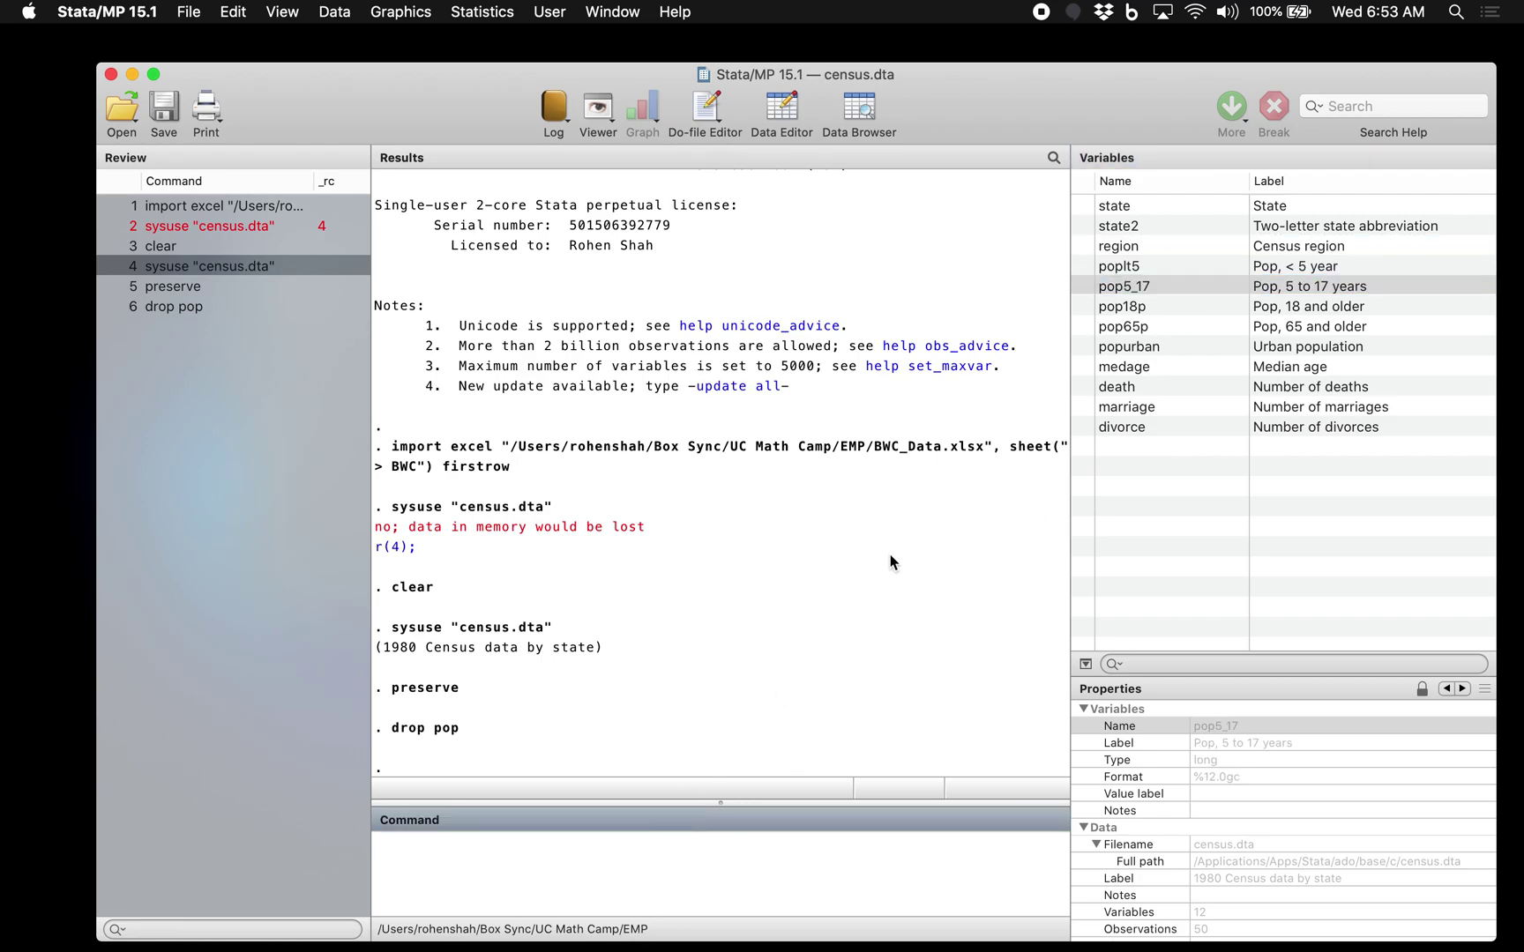
{"action": "type", "text": "drop"}
{"action": "double_click", "coordinate": [1152, 265]}
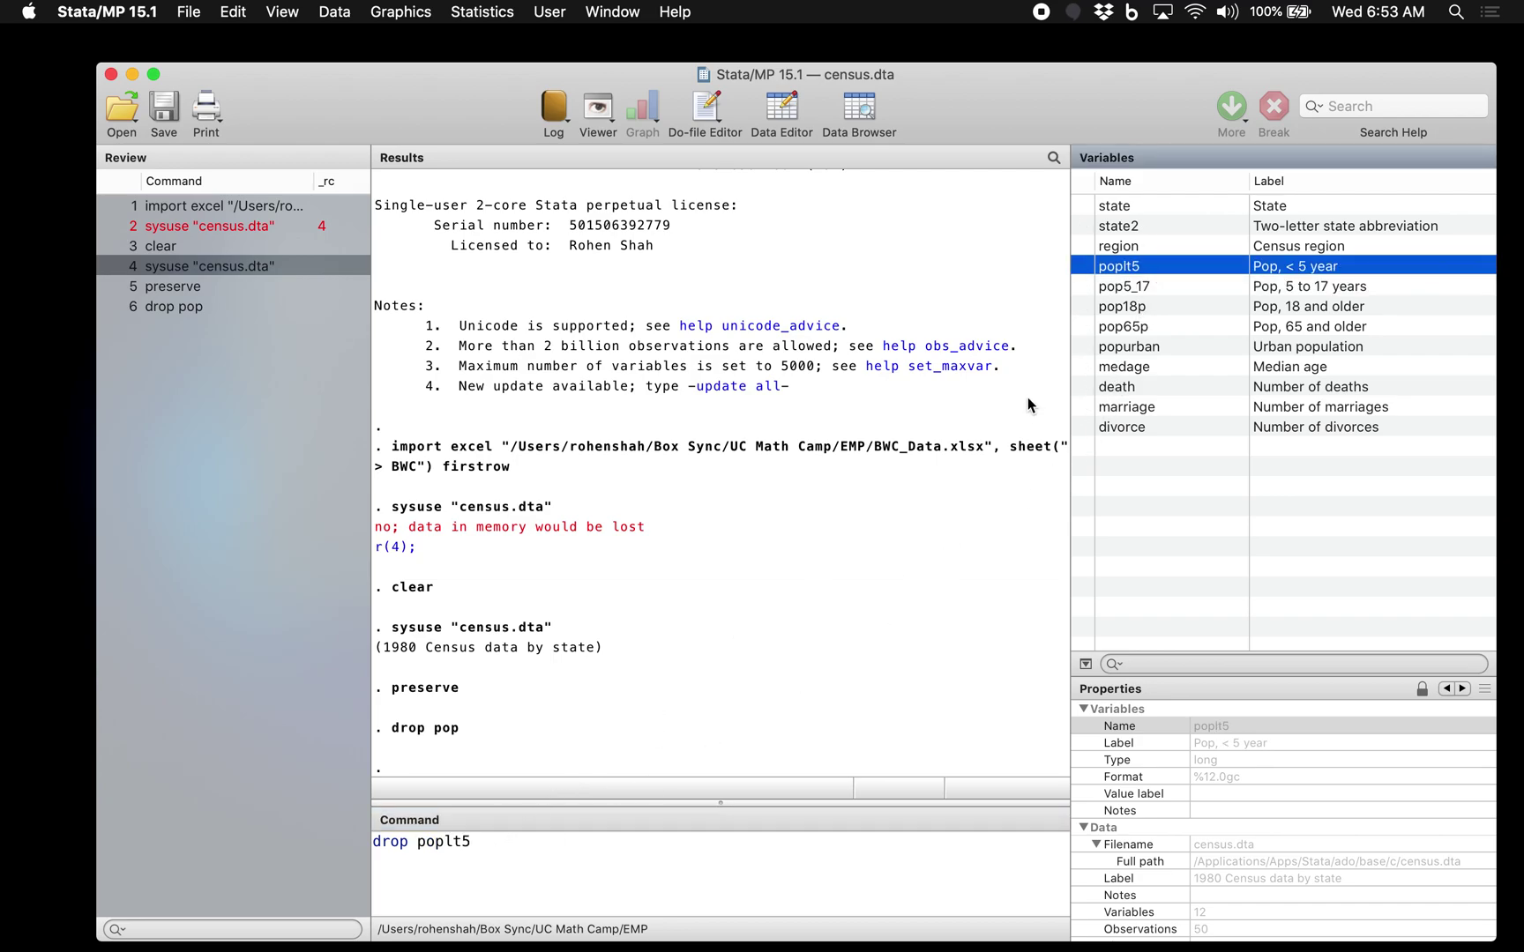
{"action": "double_click", "coordinate": [1134, 287]}
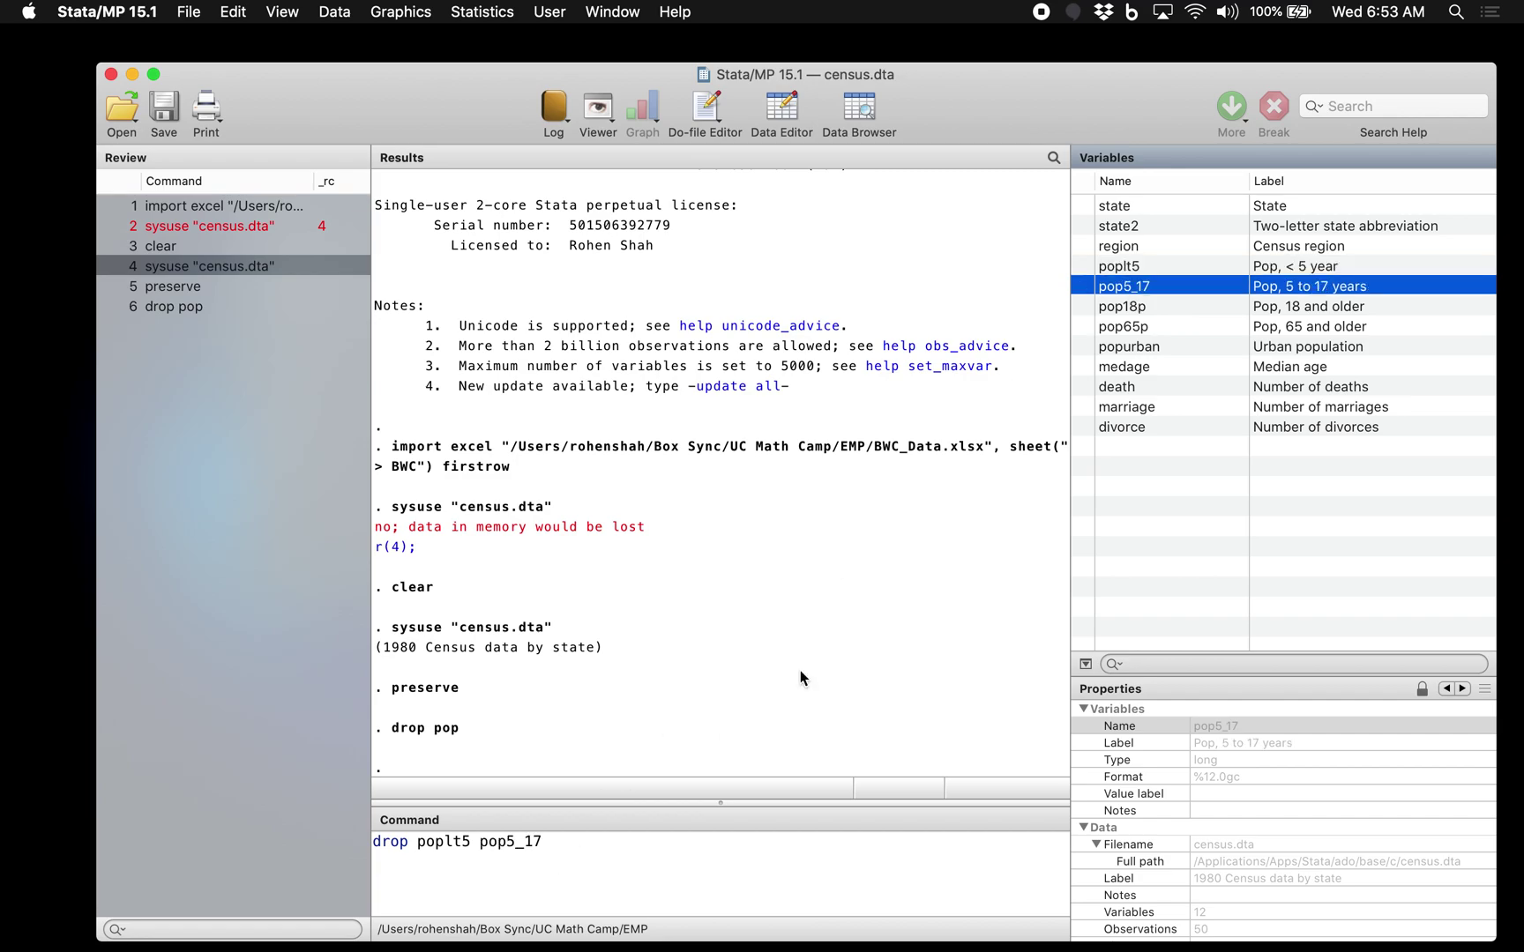
{"action": "double_click", "coordinate": [1143, 306]}
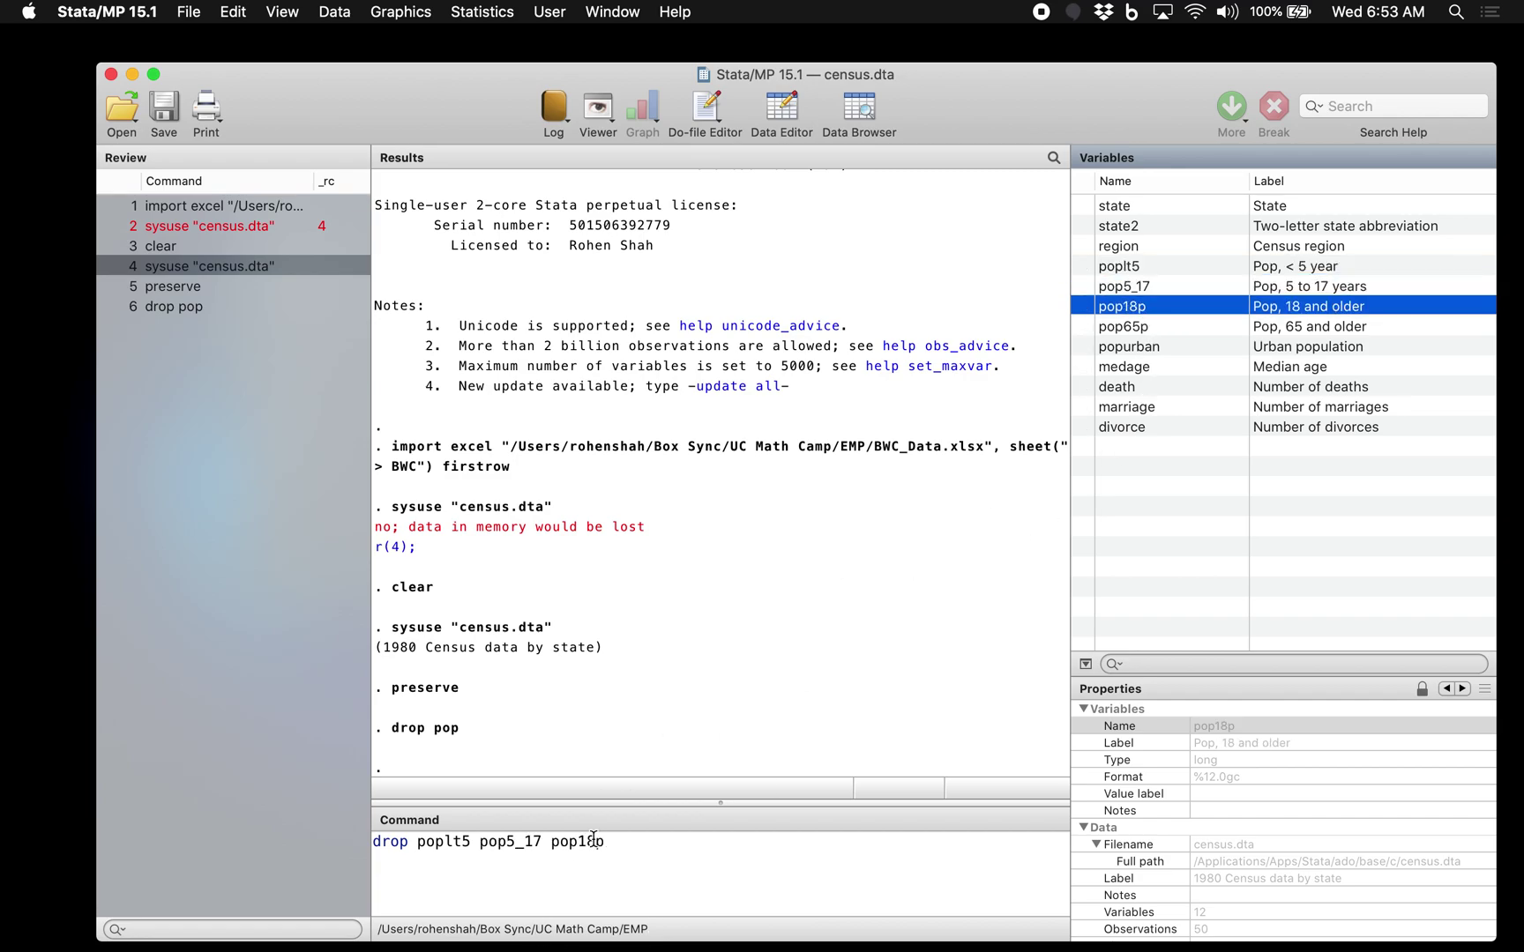
{"action": "left_click", "coordinate": [595, 841]}
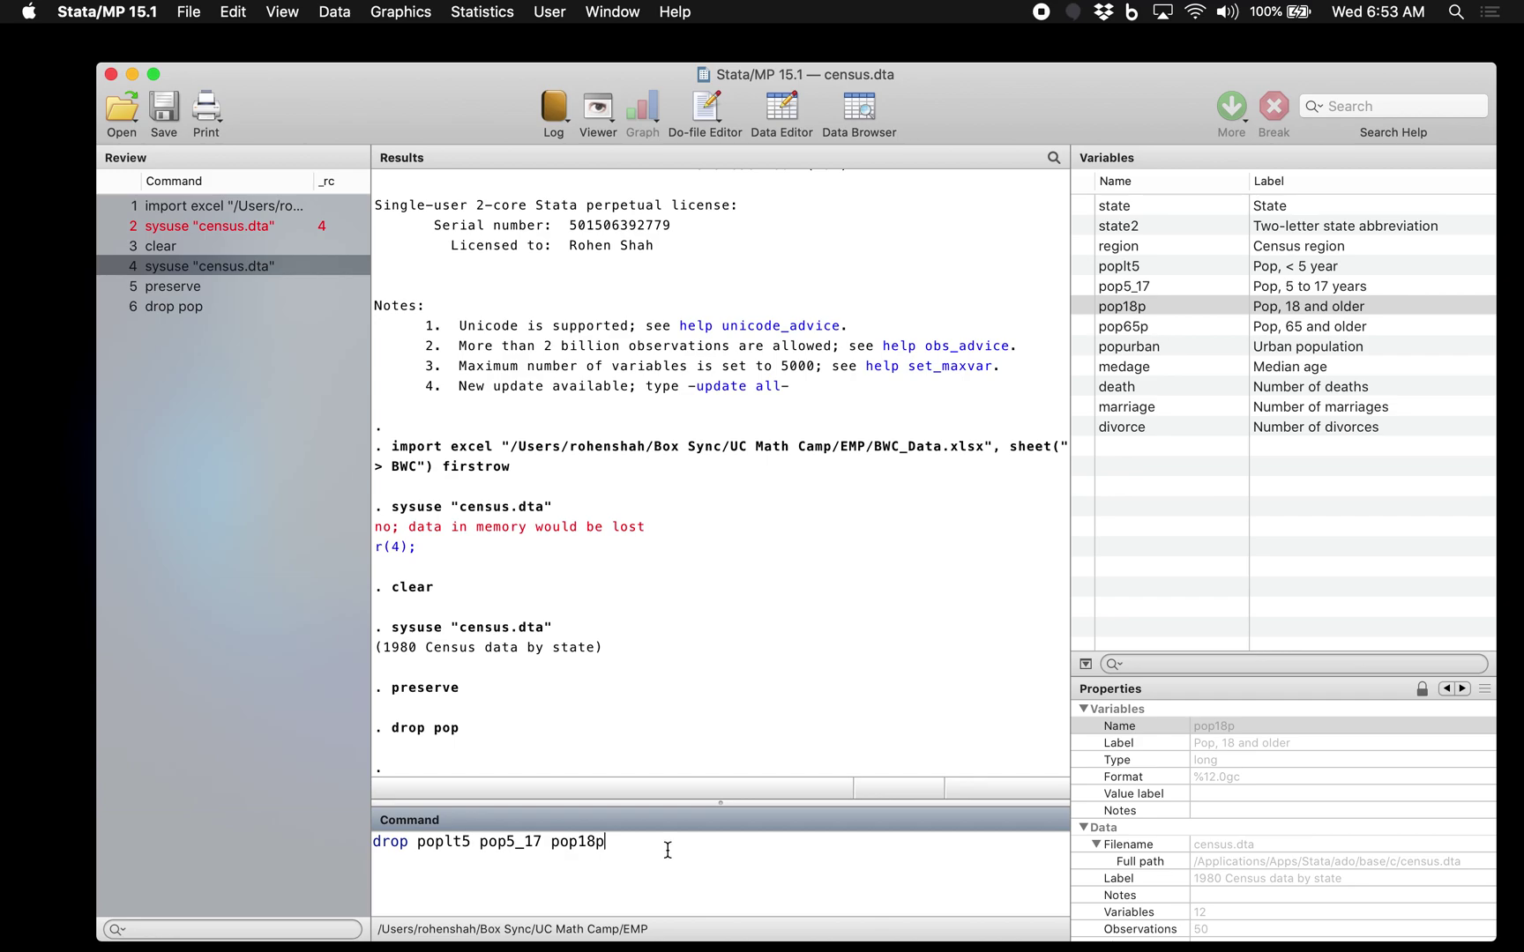
{"action": "key", "text": "Return"}
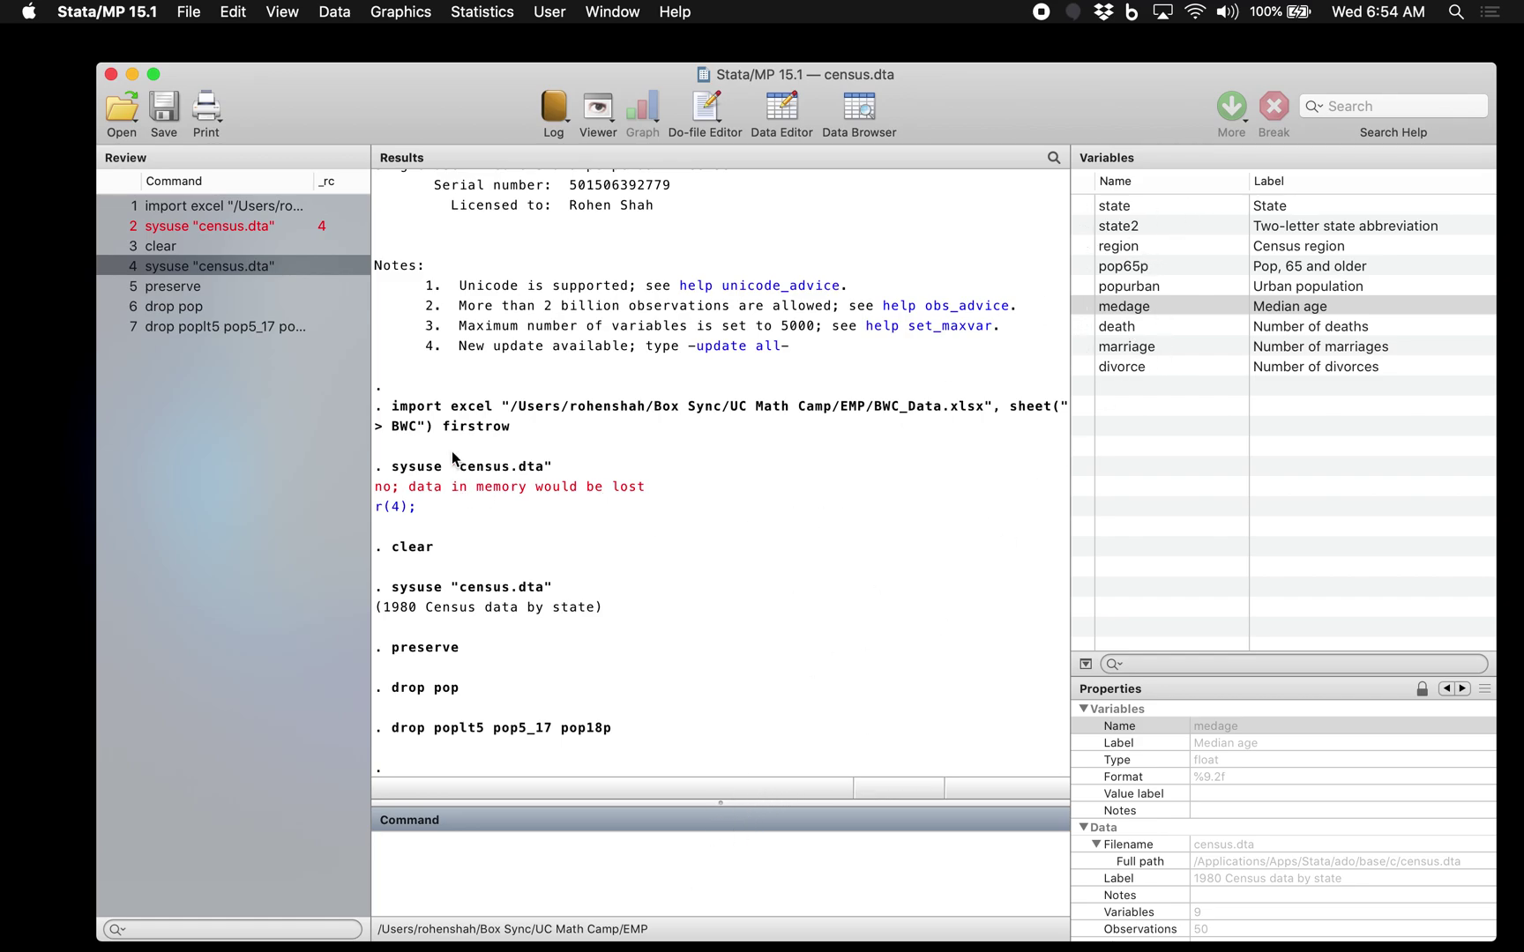
{"action": "scroll", "coordinate": [476, 452], "scroll_direction": "up", "scroll_amount": 1}
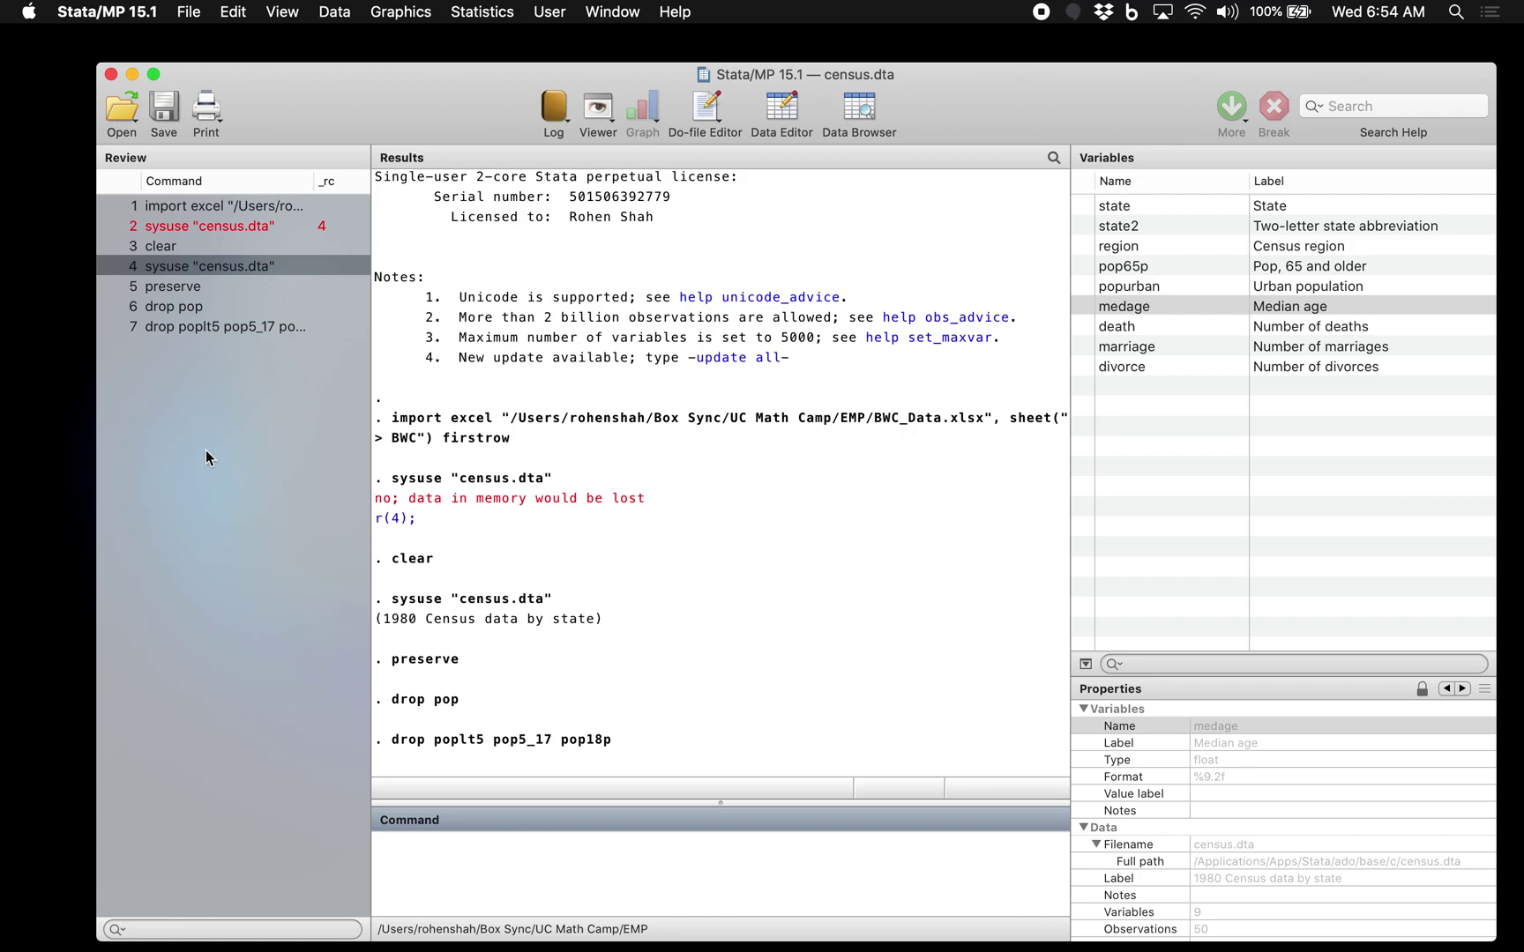
- Run restore to bring back pop, poplt5, pop5_17 and pop18p
{"action": "type", "text": "restore"}
{"action": "key", "text": "Return"}
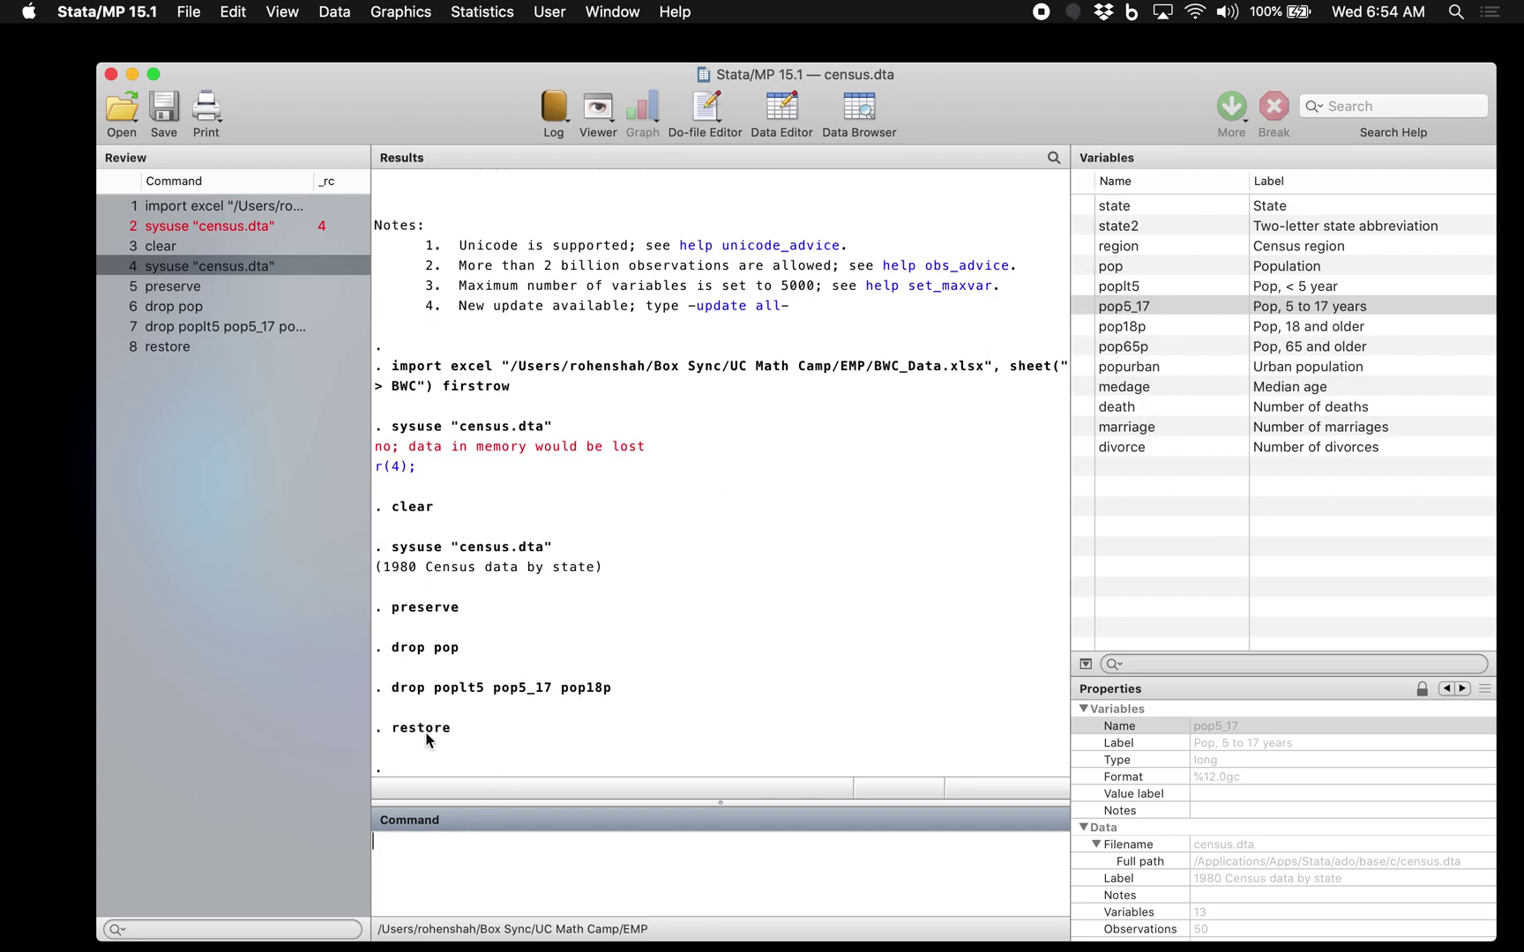
{"action": "scroll", "coordinate": [483, 476], "scroll_direction": "up", "scroll_amount": 1}
{"action": "scroll", "coordinate": [418, 641], "scroll_direction": "down", "scroll_amount": 1}
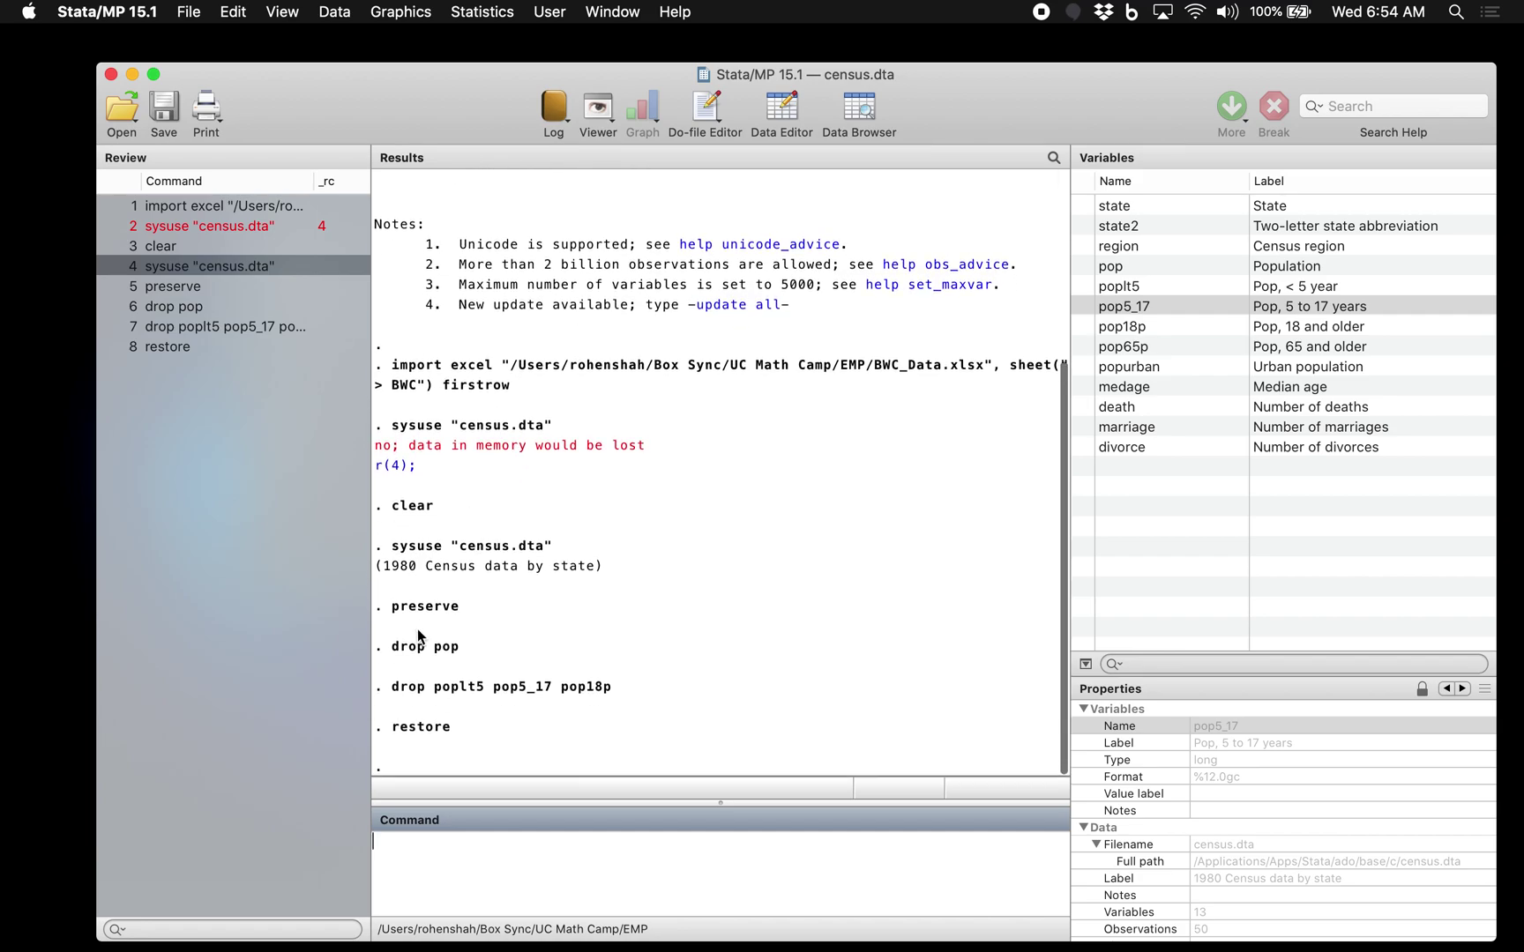
- Highlight the preserve, drop pop and dropped age-group lines in the Results window
{"action": "left_click", "coordinate": [426, 608]}
{"action": "left_click_drag", "start_coordinate": [462, 708], "coordinate": [387, 646]}
{"action": "left_click", "coordinate": [414, 622]}
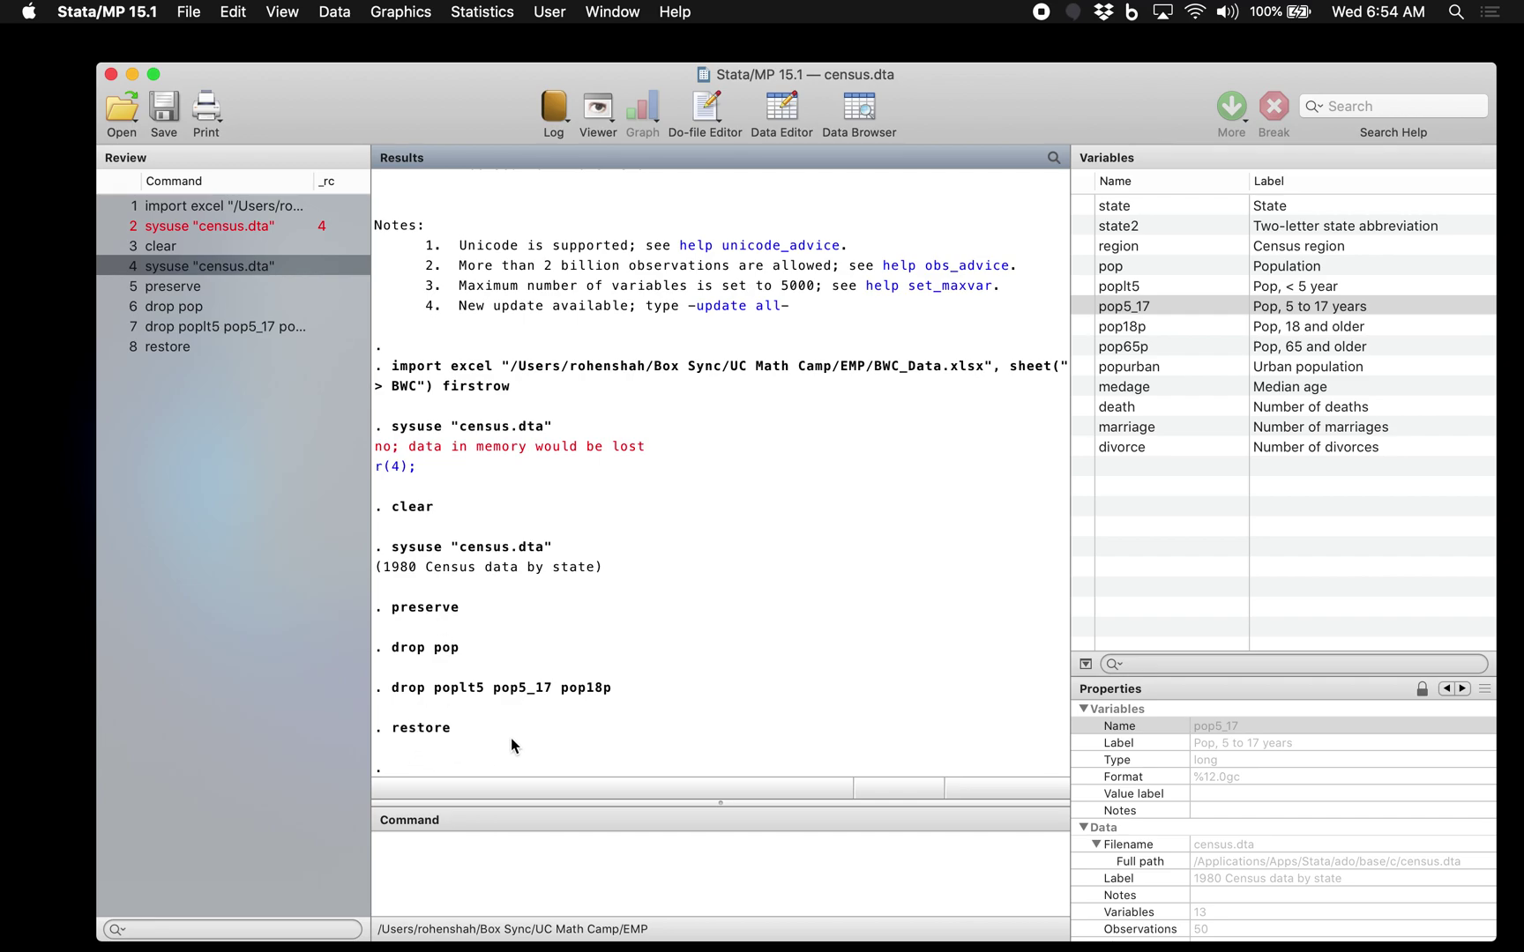
{"action": "left_click_drag", "start_coordinate": [454, 612], "coordinate": [384, 613]}
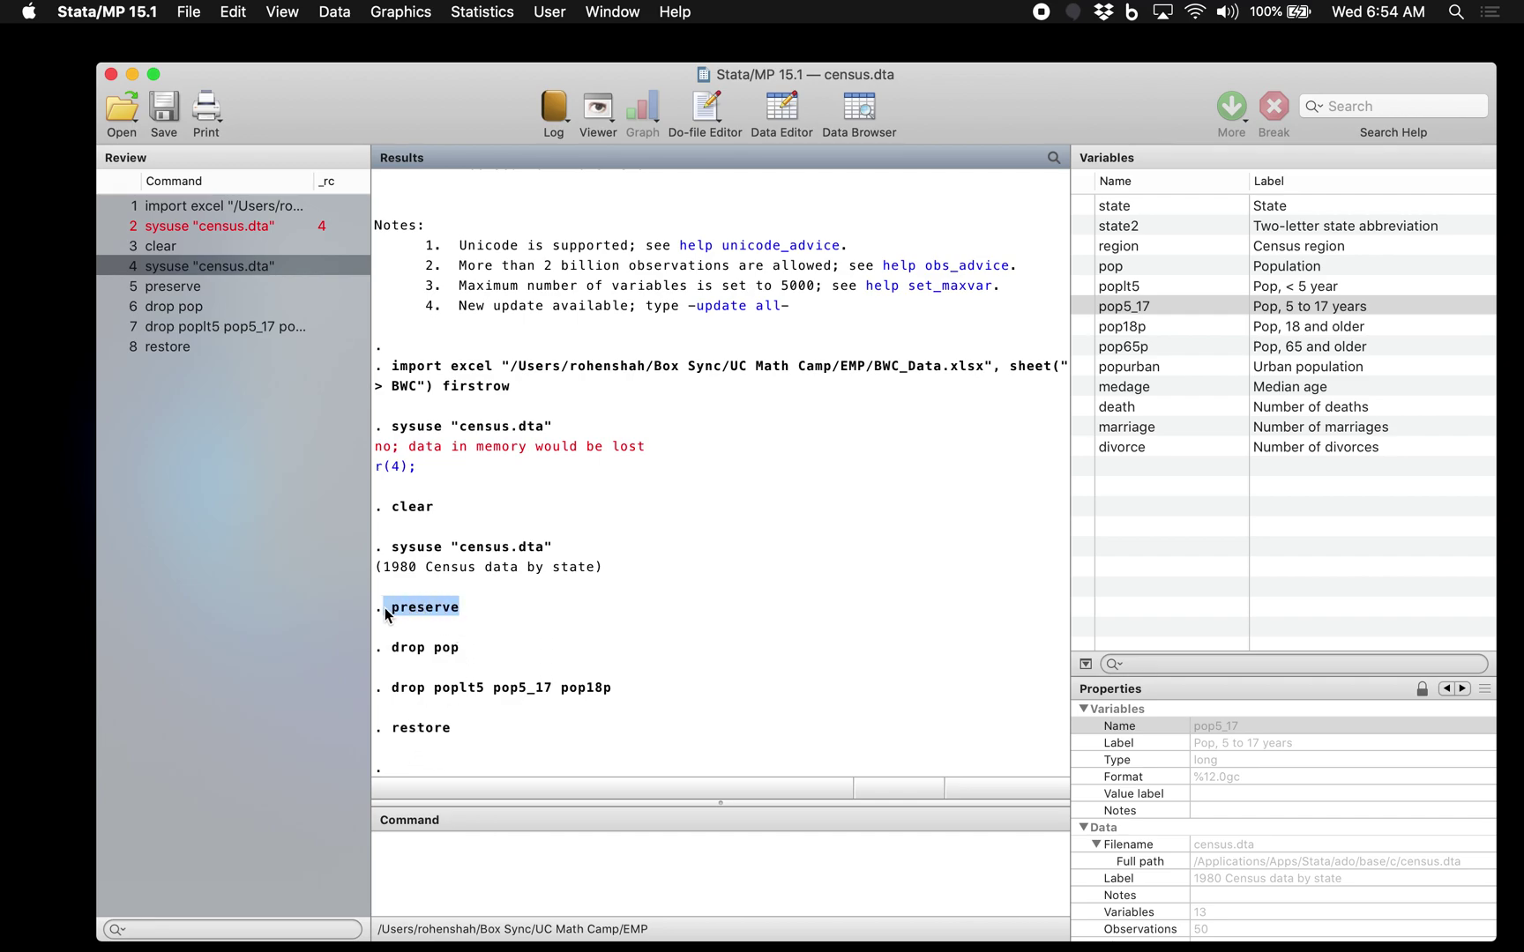
{"action": "left_click", "coordinate": [479, 881]}
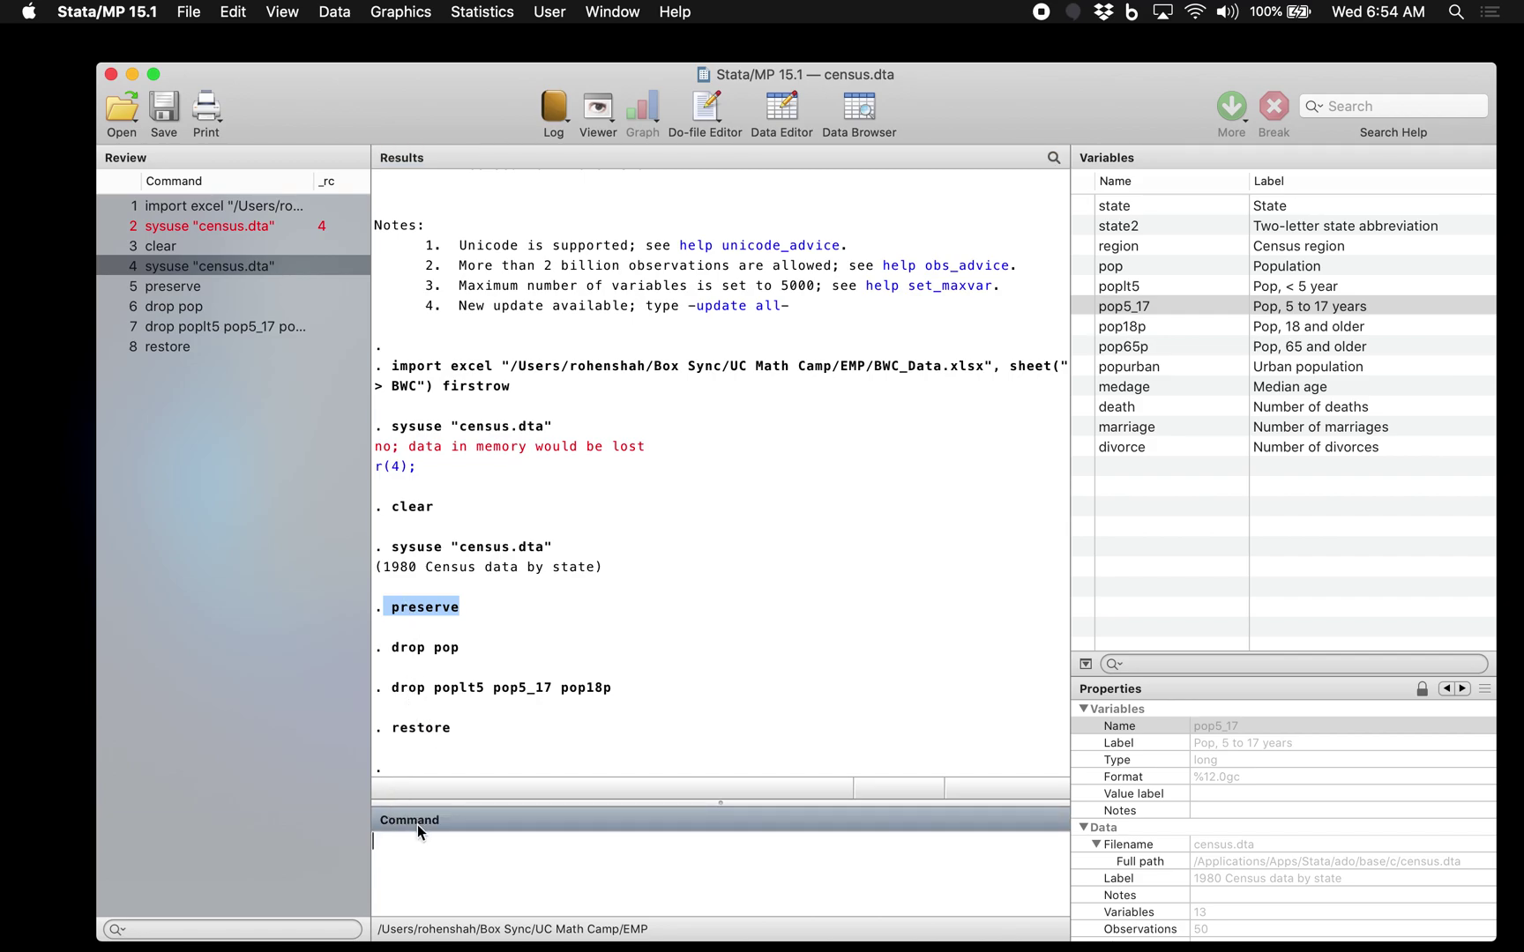
{"action": "left_click_drag", "start_coordinate": [420, 654], "coordinate": [460, 652]}
{"action": "left_click", "coordinate": [856, 111]}
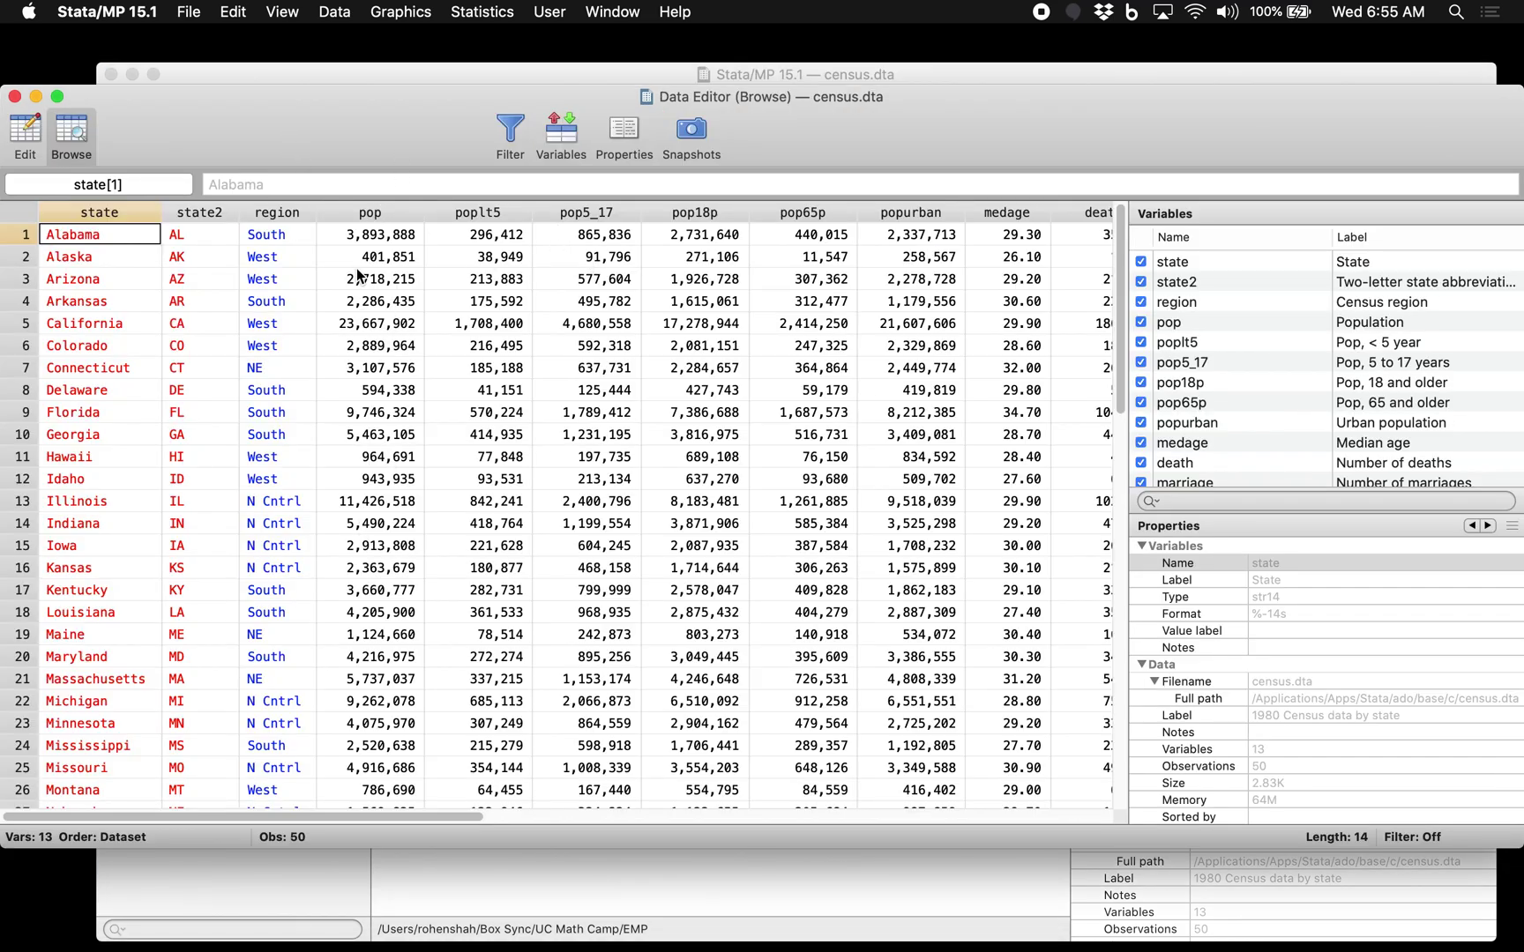
{"action": "scroll", "coordinate": [361, 275], "scroll_direction": "down", "scroll_amount": 5}
{"action": "scroll", "coordinate": [318, 317], "scroll_direction": "down", "scroll_amount": 1}
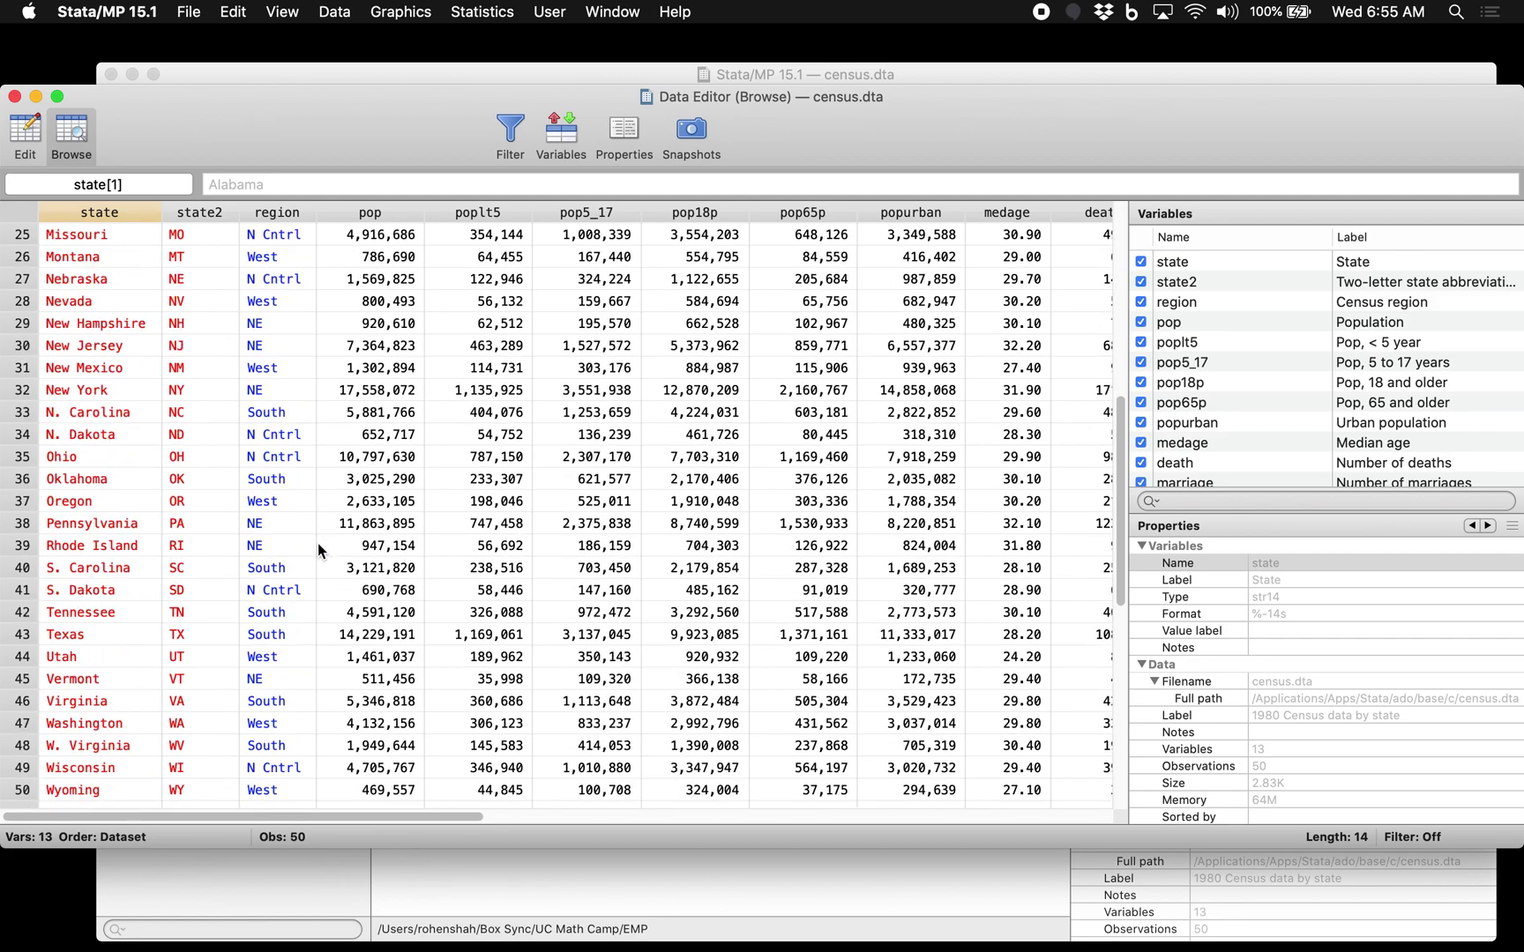
{"action": "scroll", "coordinate": [317, 543], "scroll_direction": "up", "scroll_amount": 6}
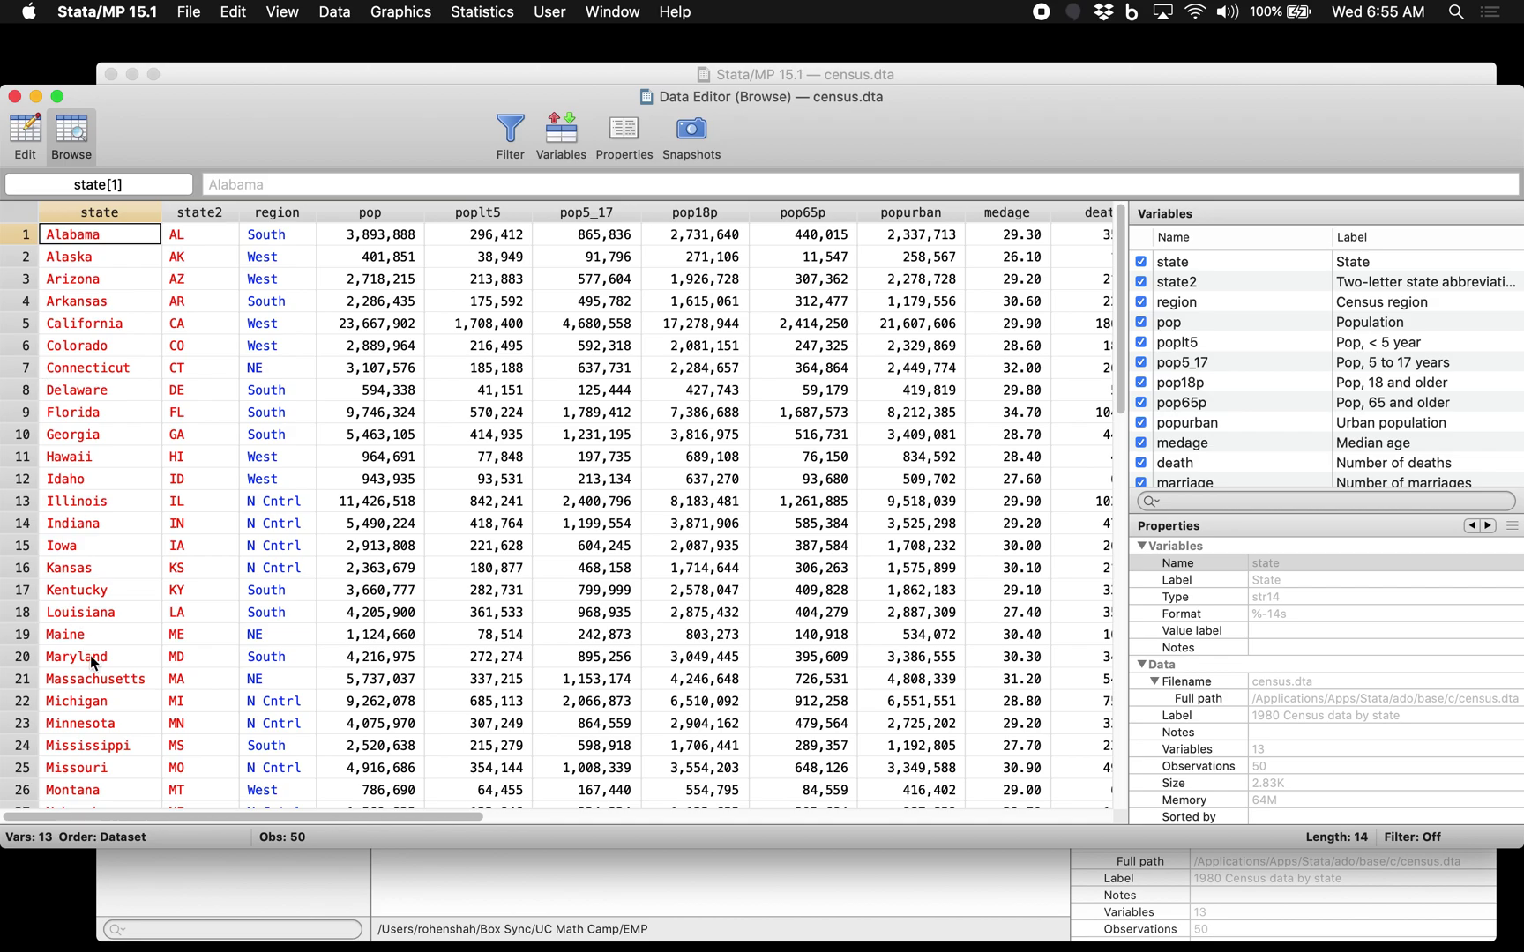
{"action": "scroll", "coordinate": [91, 655], "scroll_direction": "down", "scroll_amount": 10}
{"action": "scroll", "coordinate": [91, 654], "scroll_direction": "up", "scroll_amount": 10}
{"action": "scroll", "coordinate": [364, 403], "scroll_direction": "down", "scroll_amount": 10}
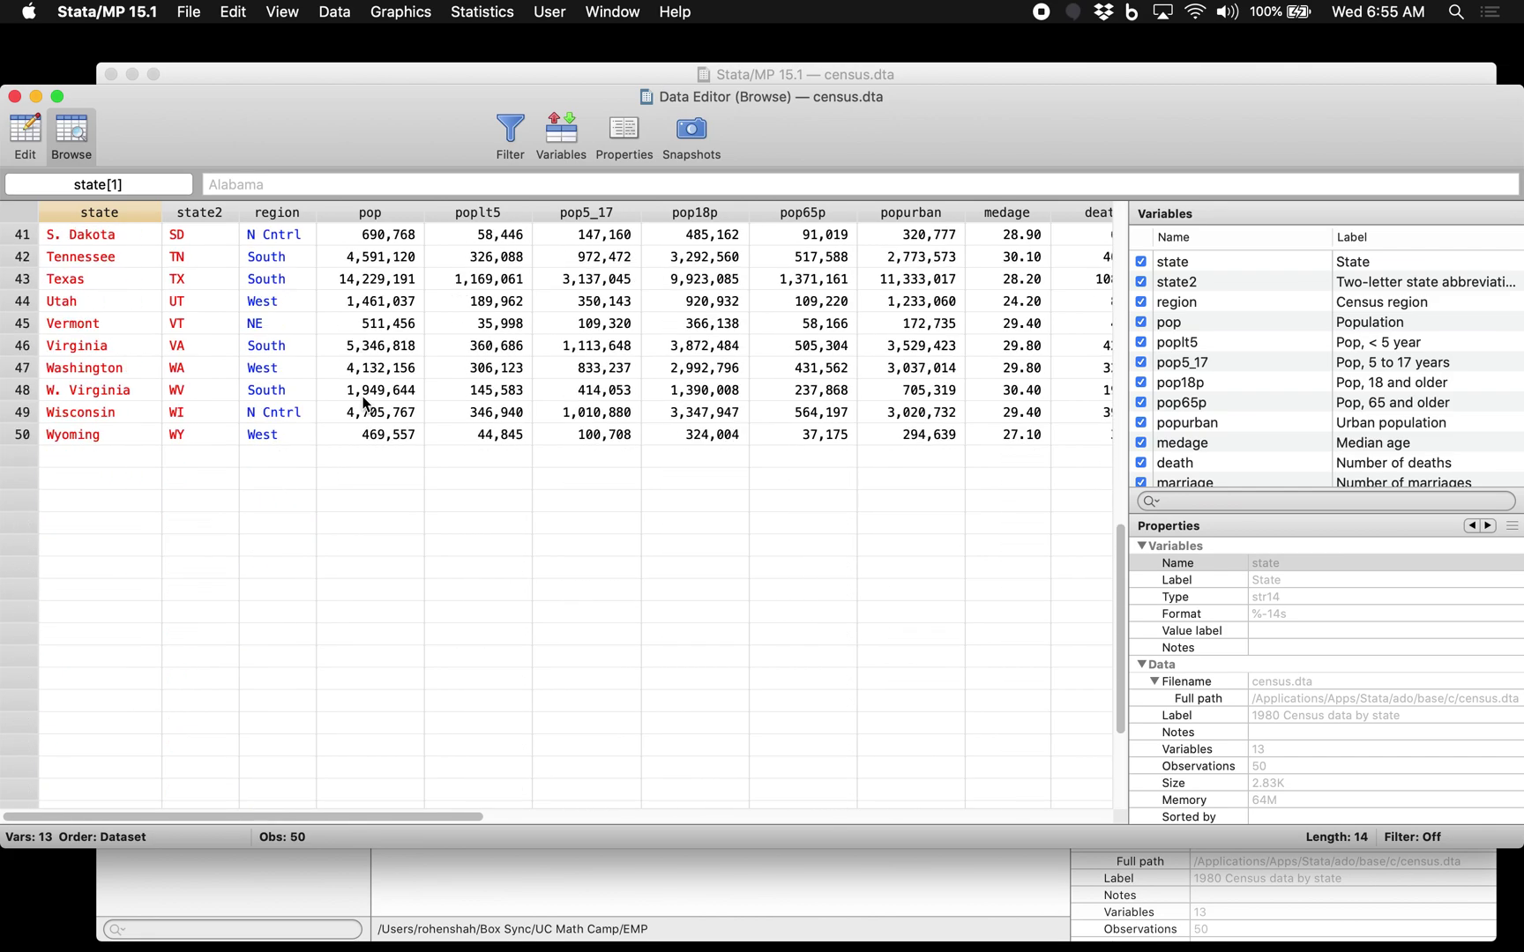
{"action": "scroll", "coordinate": [363, 403], "scroll_direction": "up", "scroll_amount": 10}
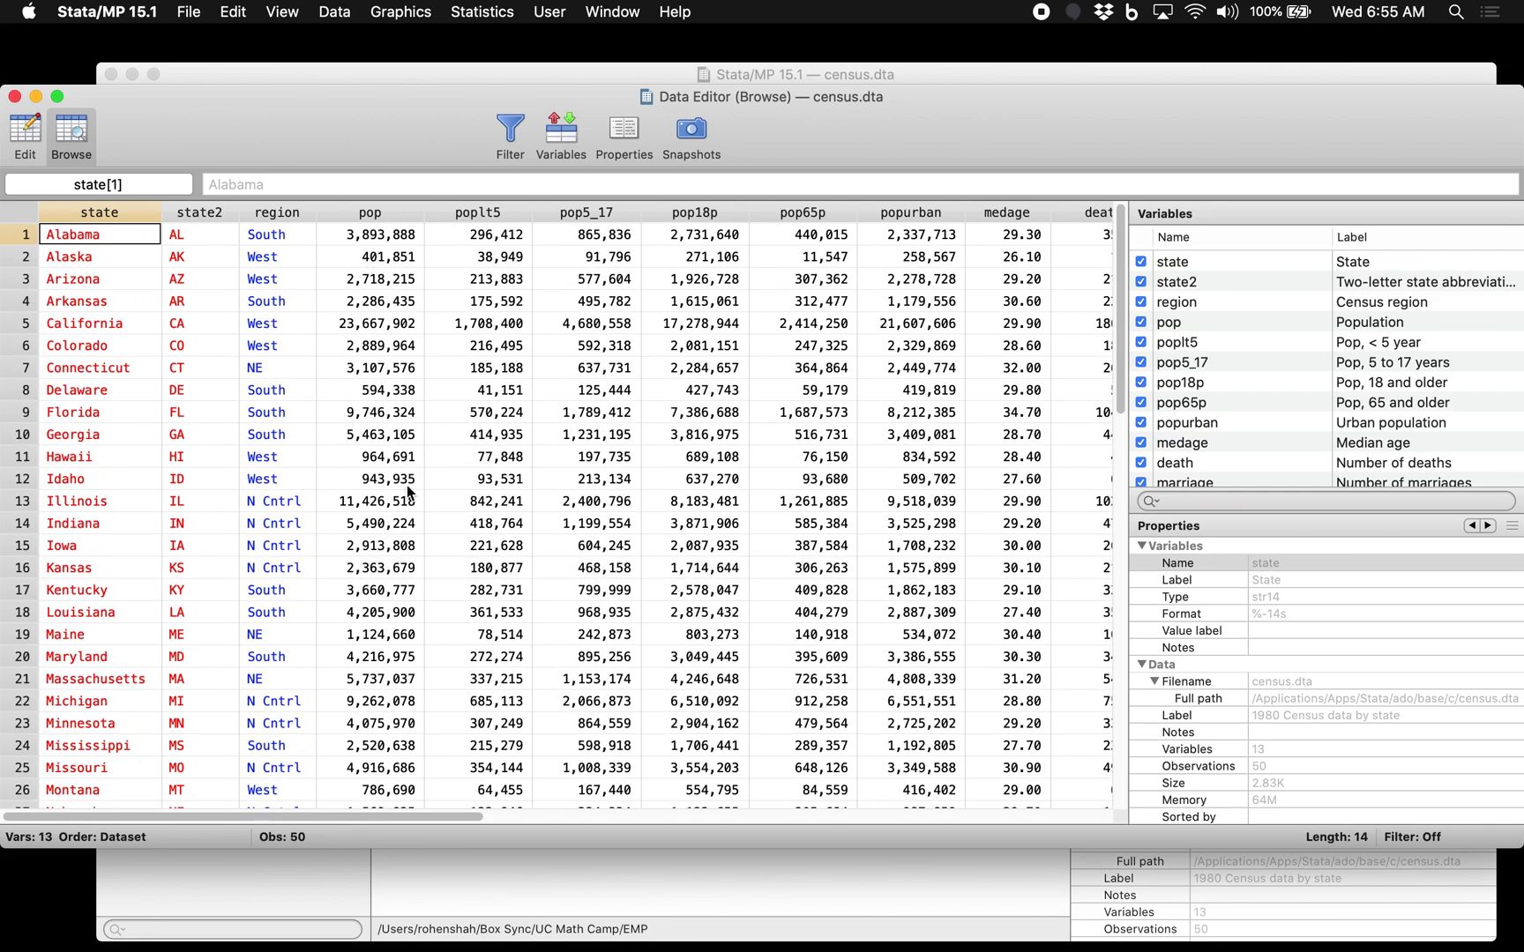
{"action": "left_click", "coordinate": [372, 260]}
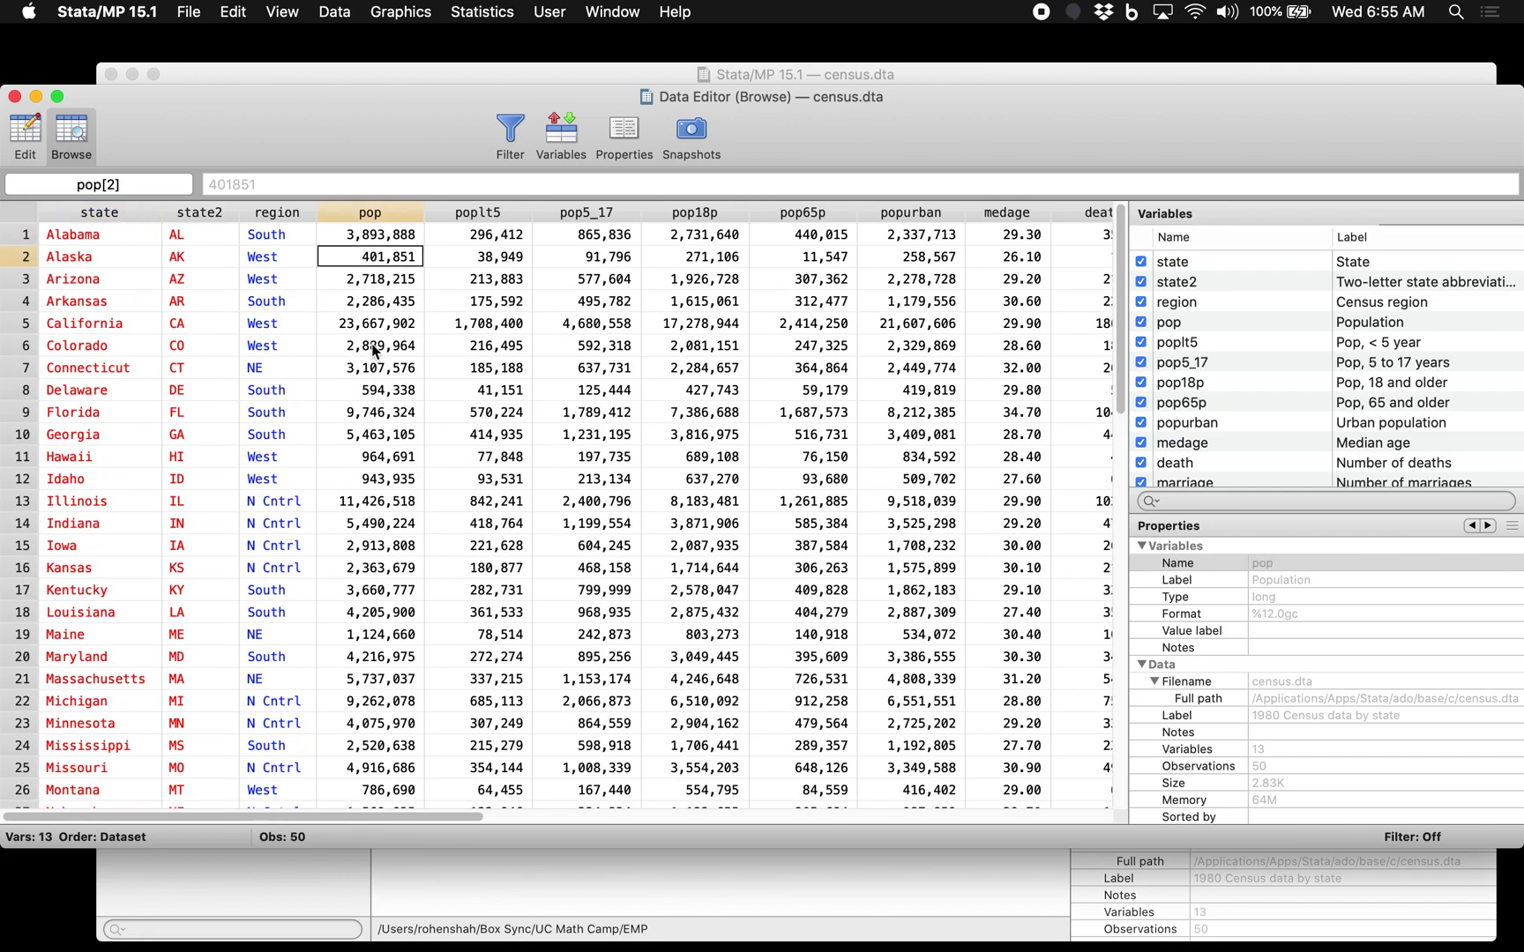
- Delete states with population under 1000000 using drop if pop < 1000000
{"action": "left_click", "coordinate": [15, 96]}
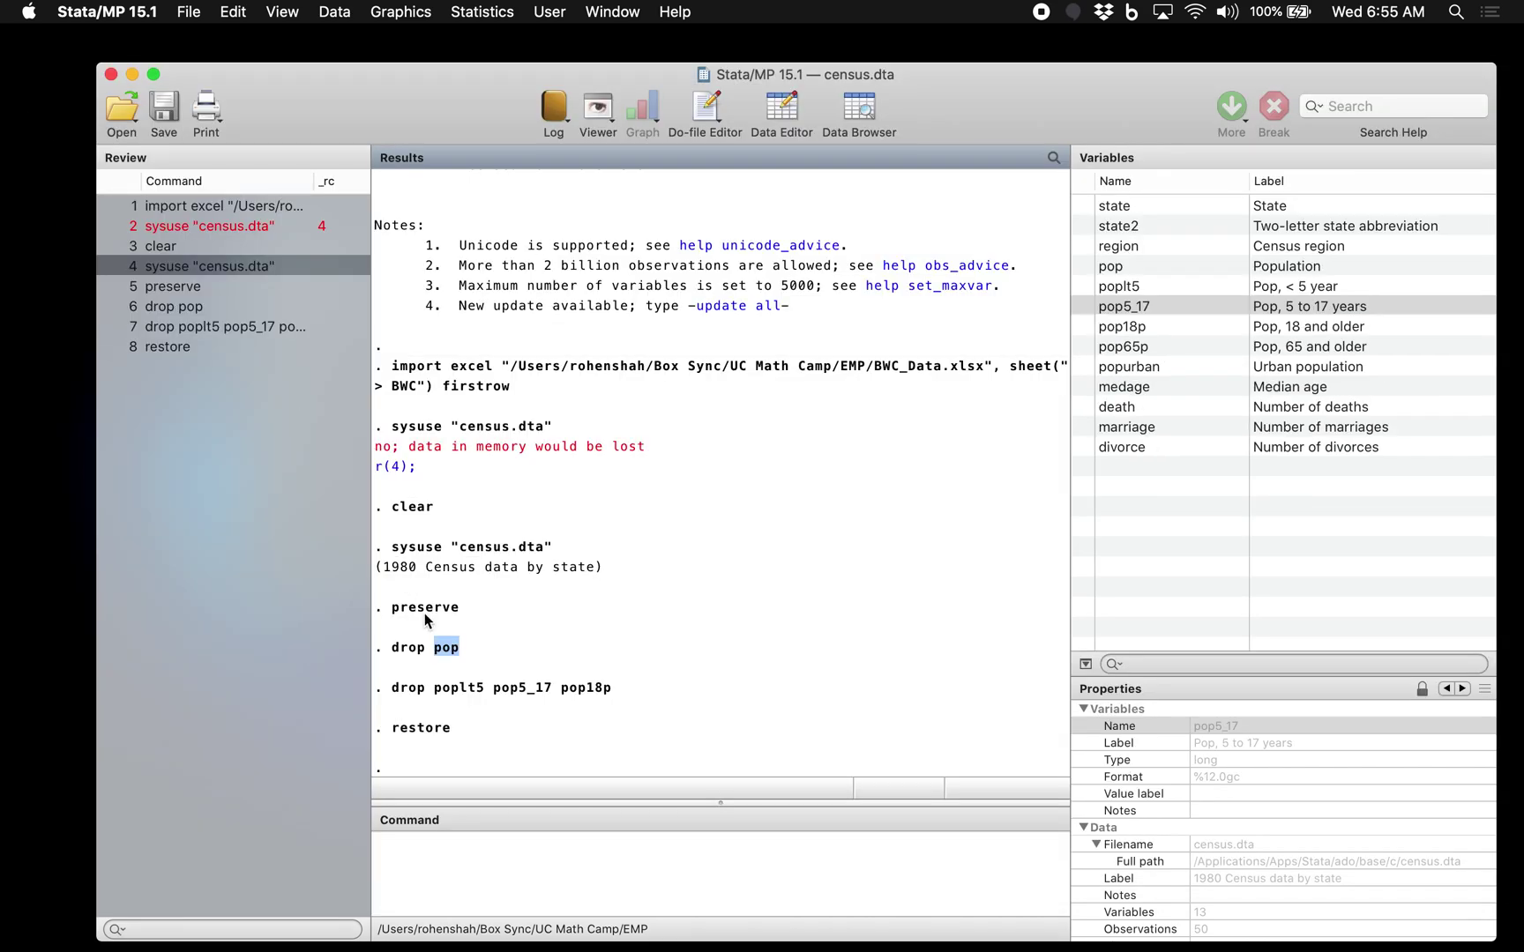
{"action": "left_click", "coordinate": [459, 845]}
{"action": "type", "text": "drop if"}
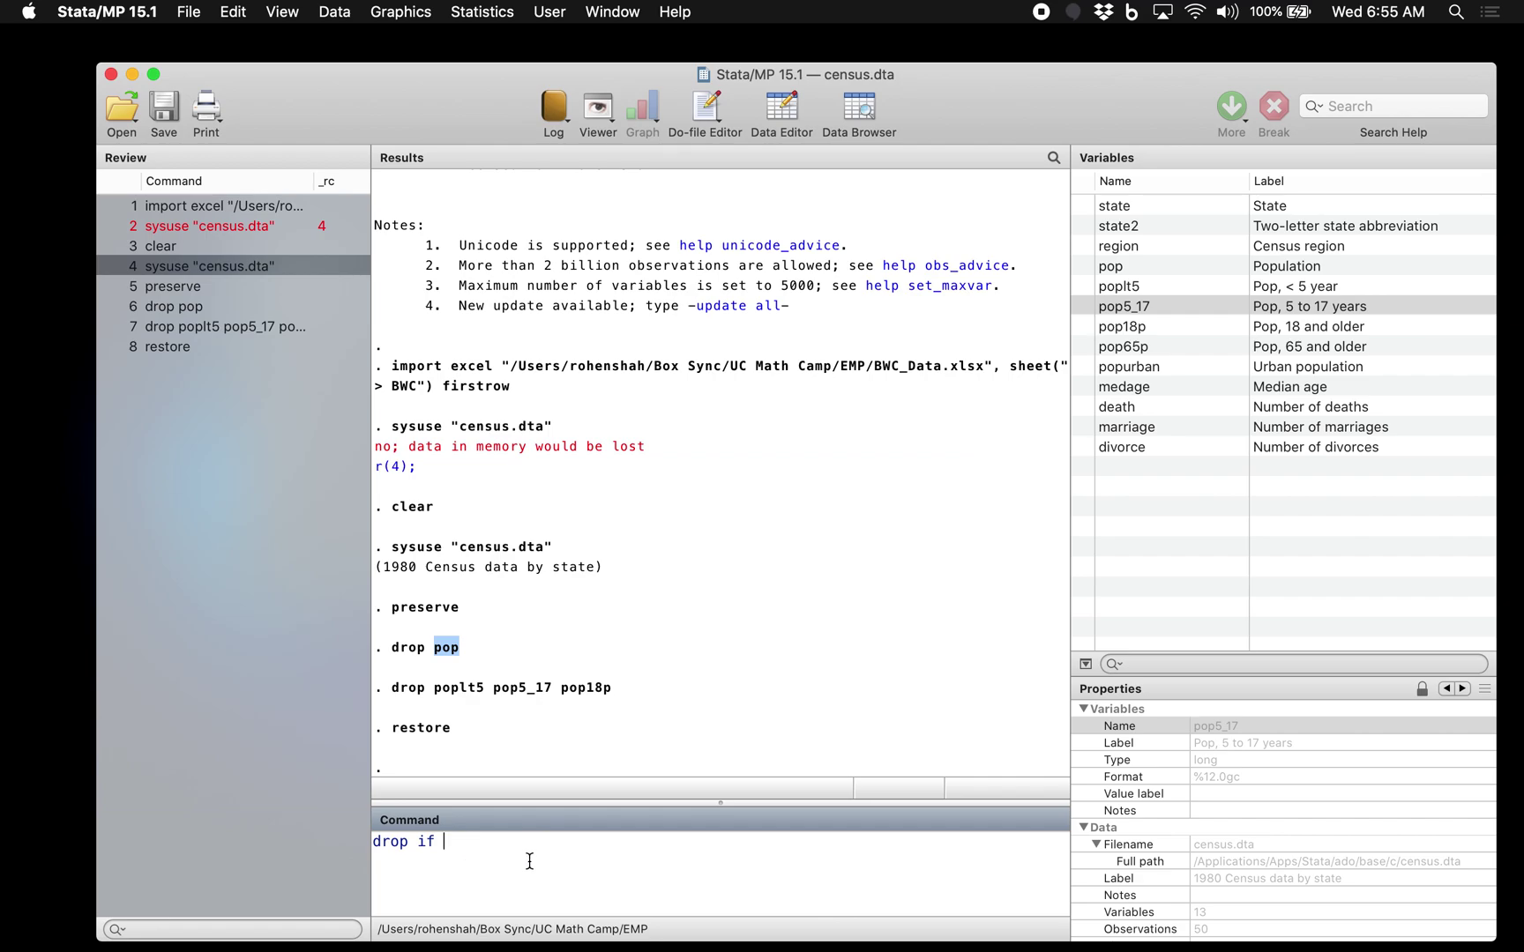
{"action": "double_click", "coordinate": [1137, 265]}
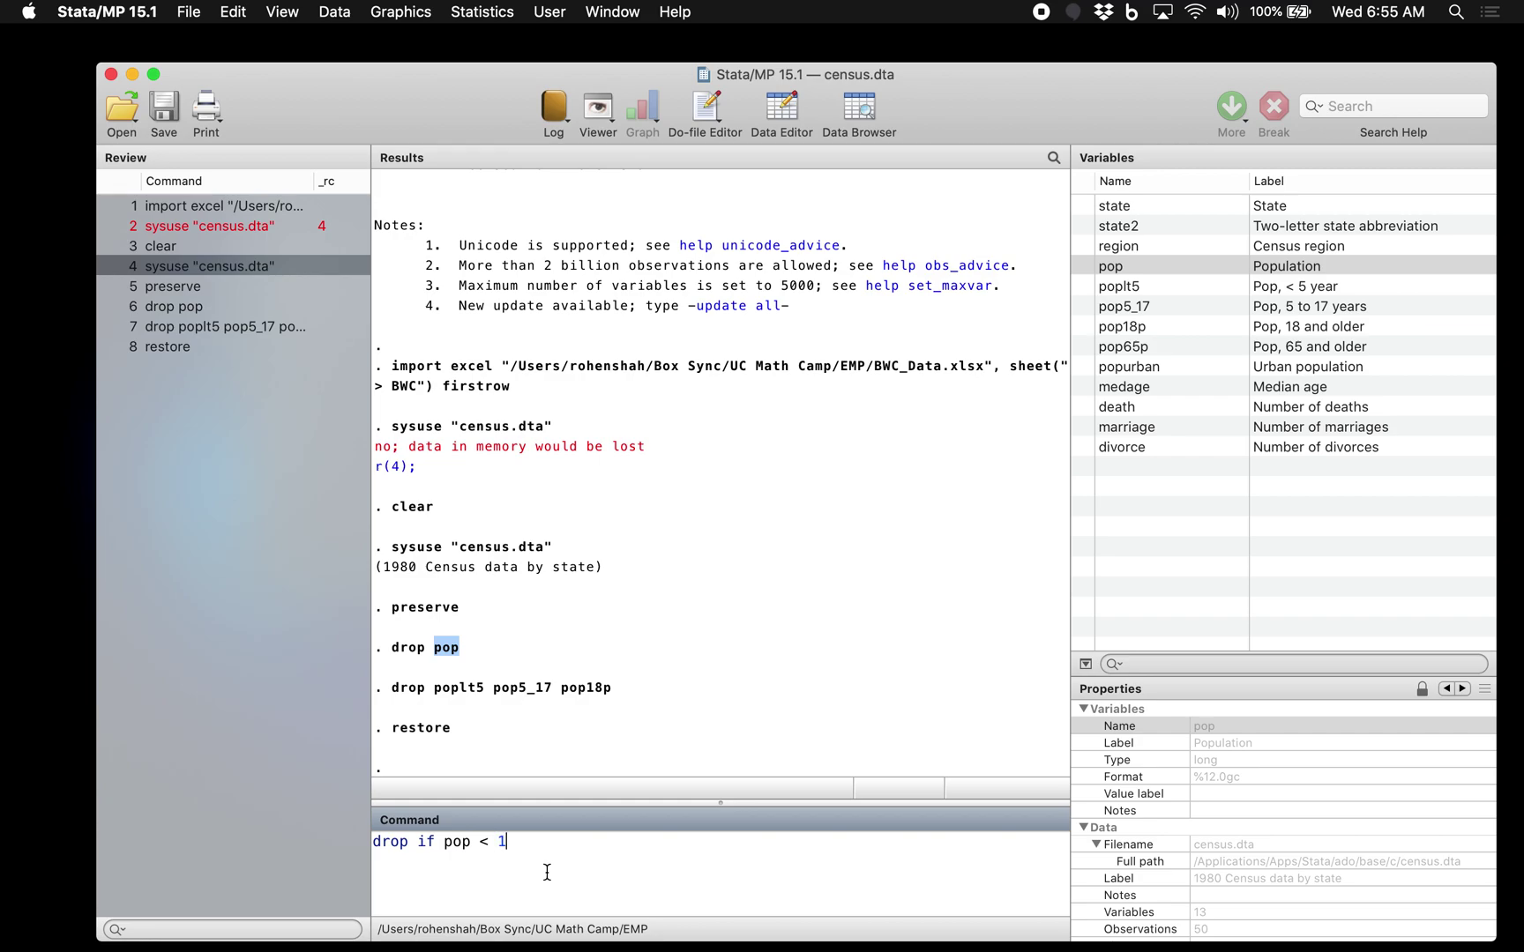
{"action": "type", "text": "< 1000000"}
{"action": "key", "text": "Return"}
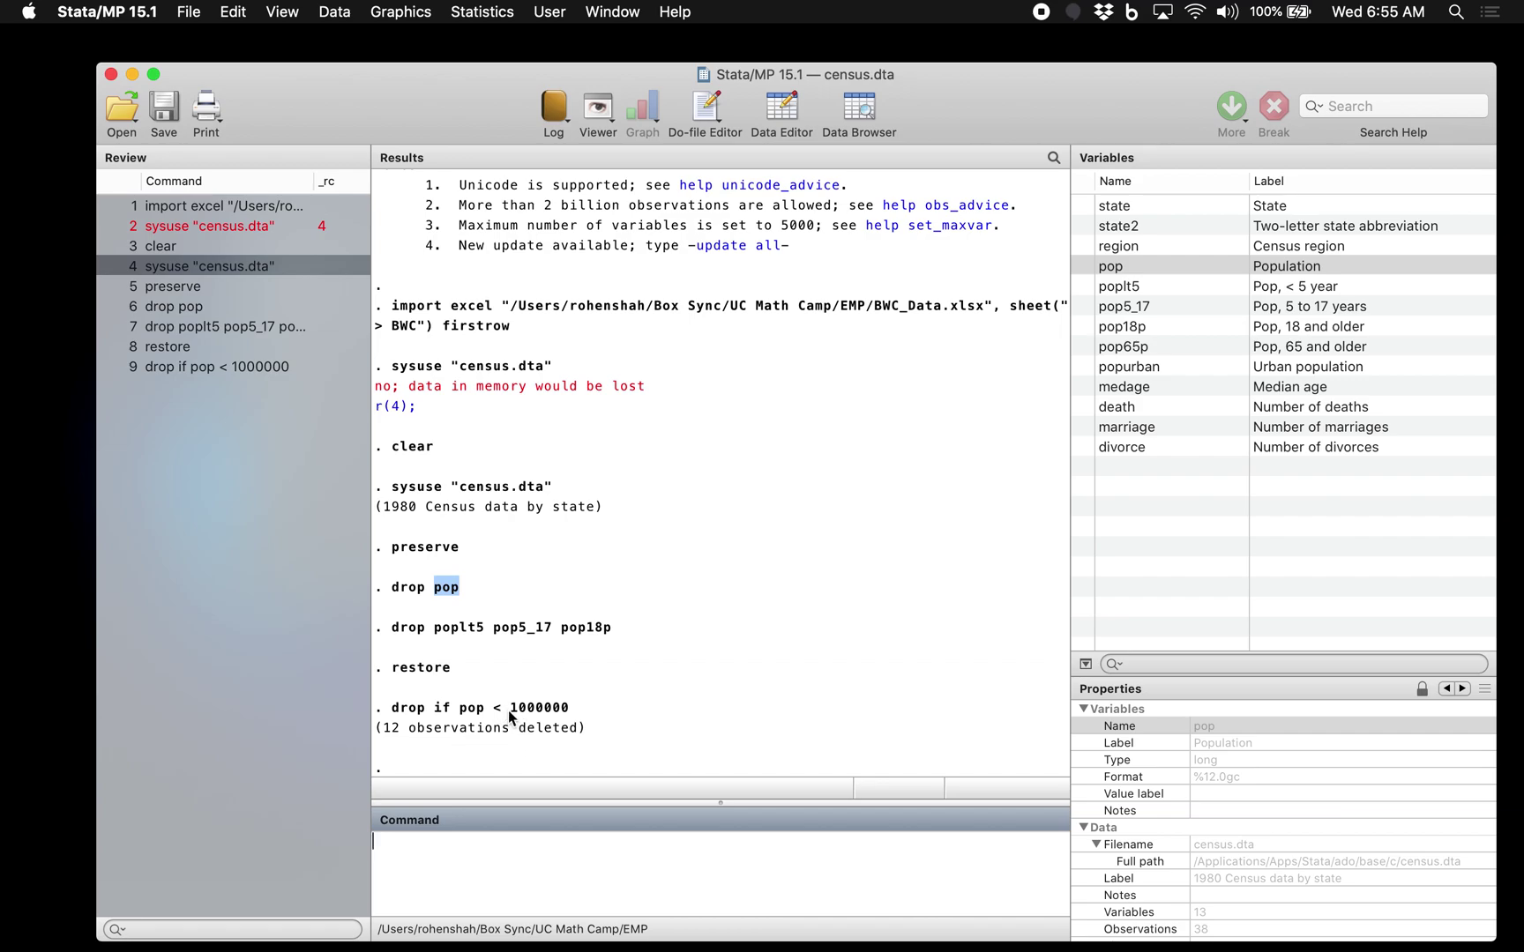
- Scroll through the 38 remaining states in the Data Browser, then close it
{"action": "left_click", "coordinate": [860, 110]}
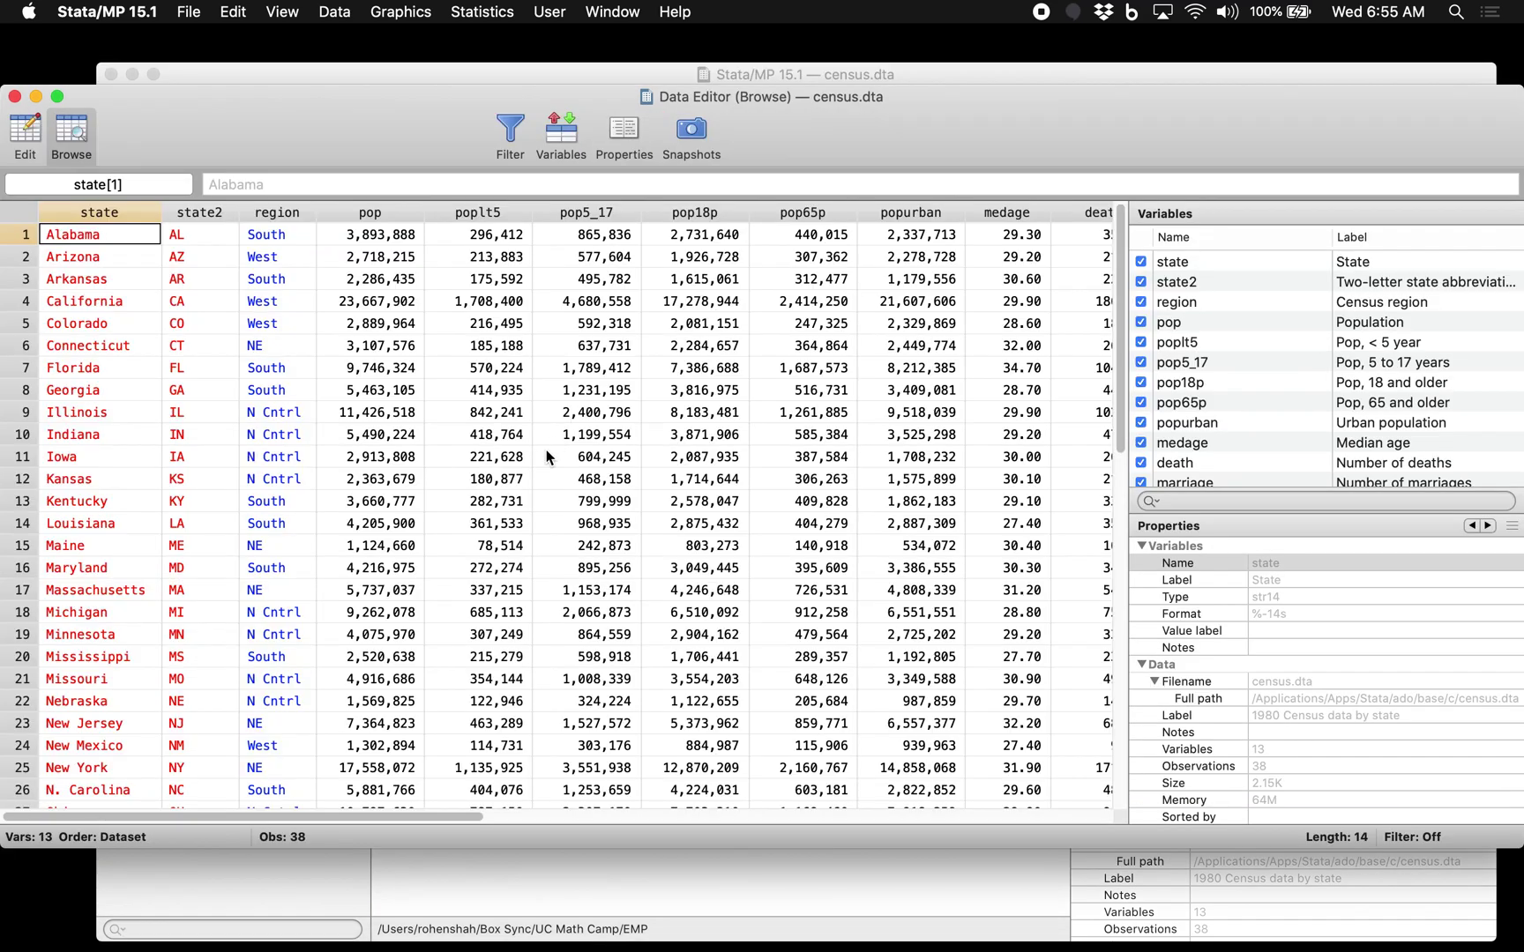
{"action": "scroll", "coordinate": [366, 398], "scroll_direction": "down", "scroll_amount": 1}
{"action": "scroll", "coordinate": [366, 397], "scroll_direction": "down", "scroll_amount": 5}
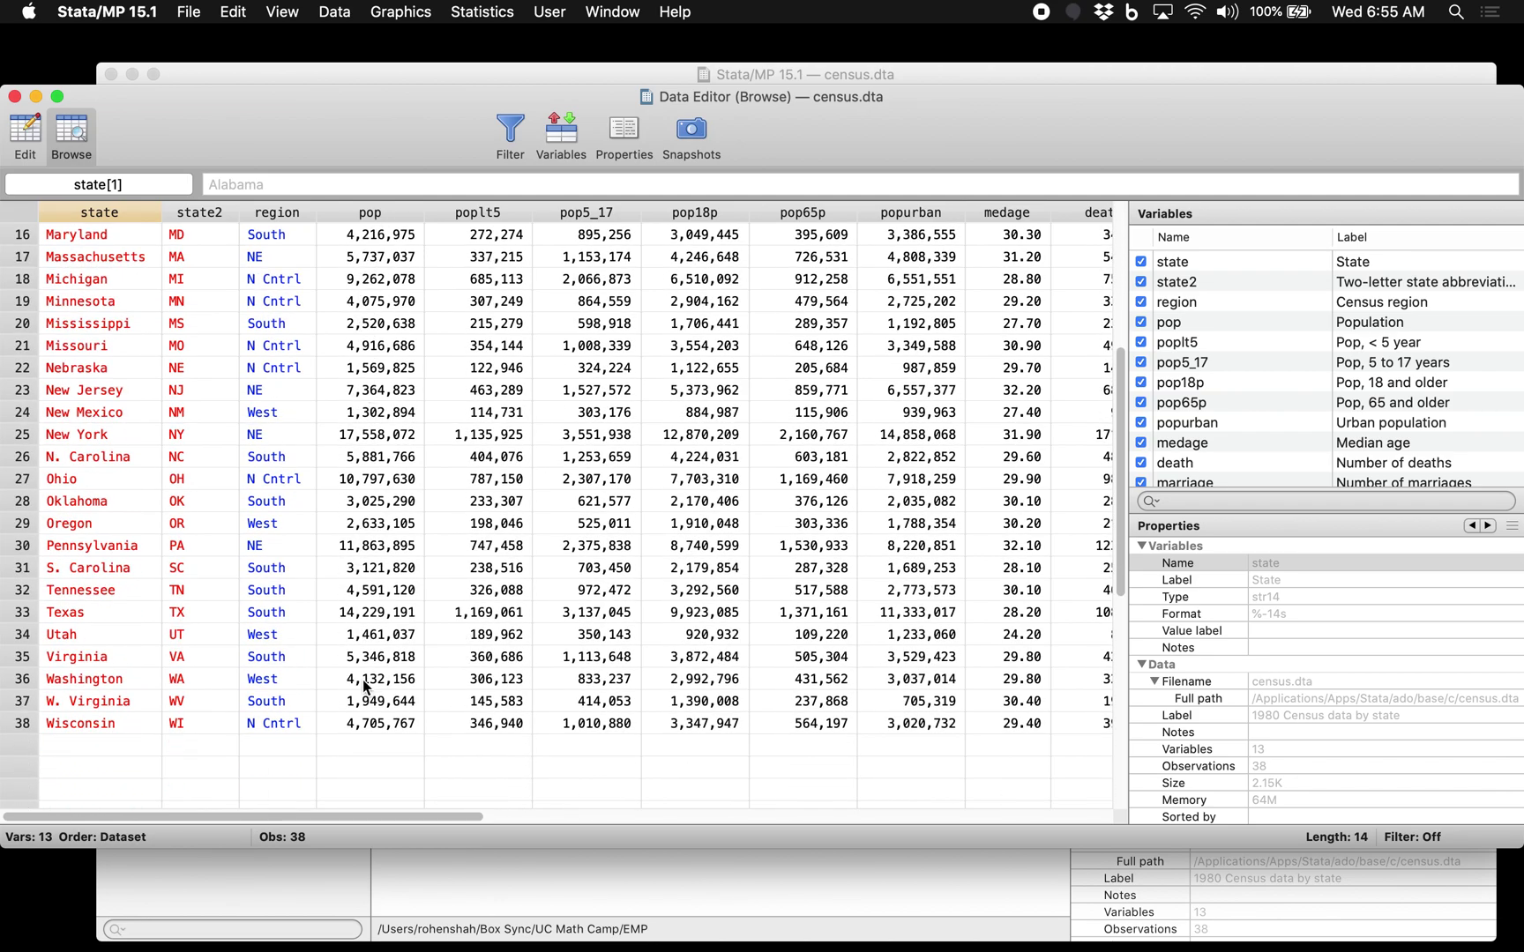
{"action": "scroll", "coordinate": [365, 561], "scroll_direction": "up", "scroll_amount": 5}
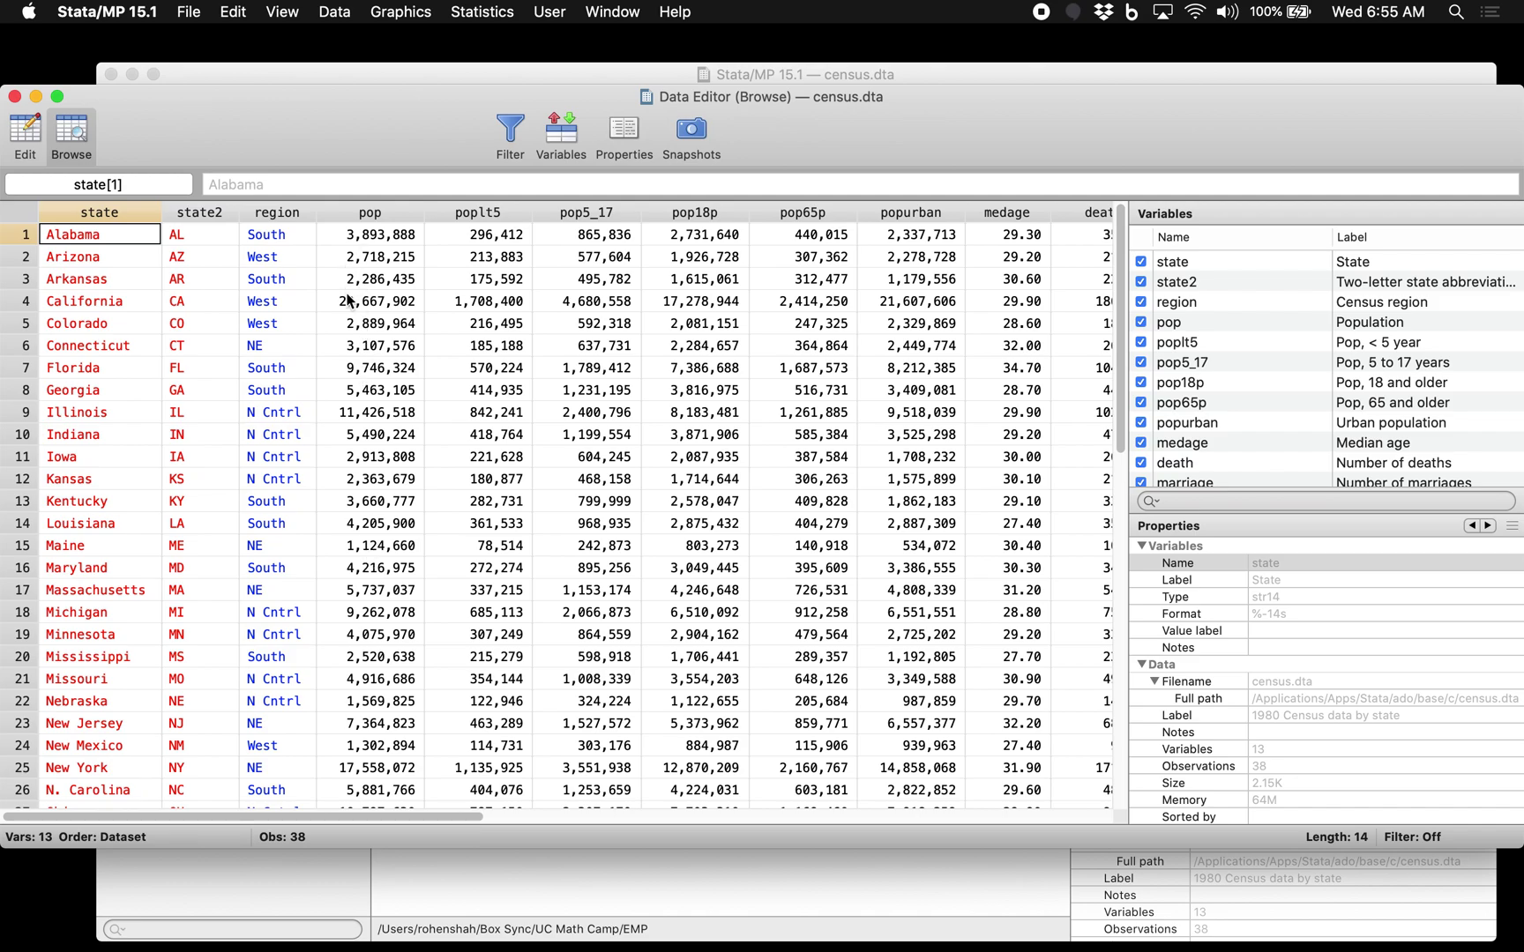
{"action": "scroll", "coordinate": [353, 616], "scroll_direction": "down", "scroll_amount": 6}
{"action": "scroll", "coordinate": [353, 616], "scroll_direction": "up", "scroll_amount": 6}
{"action": "left_click", "coordinate": [14, 96]}
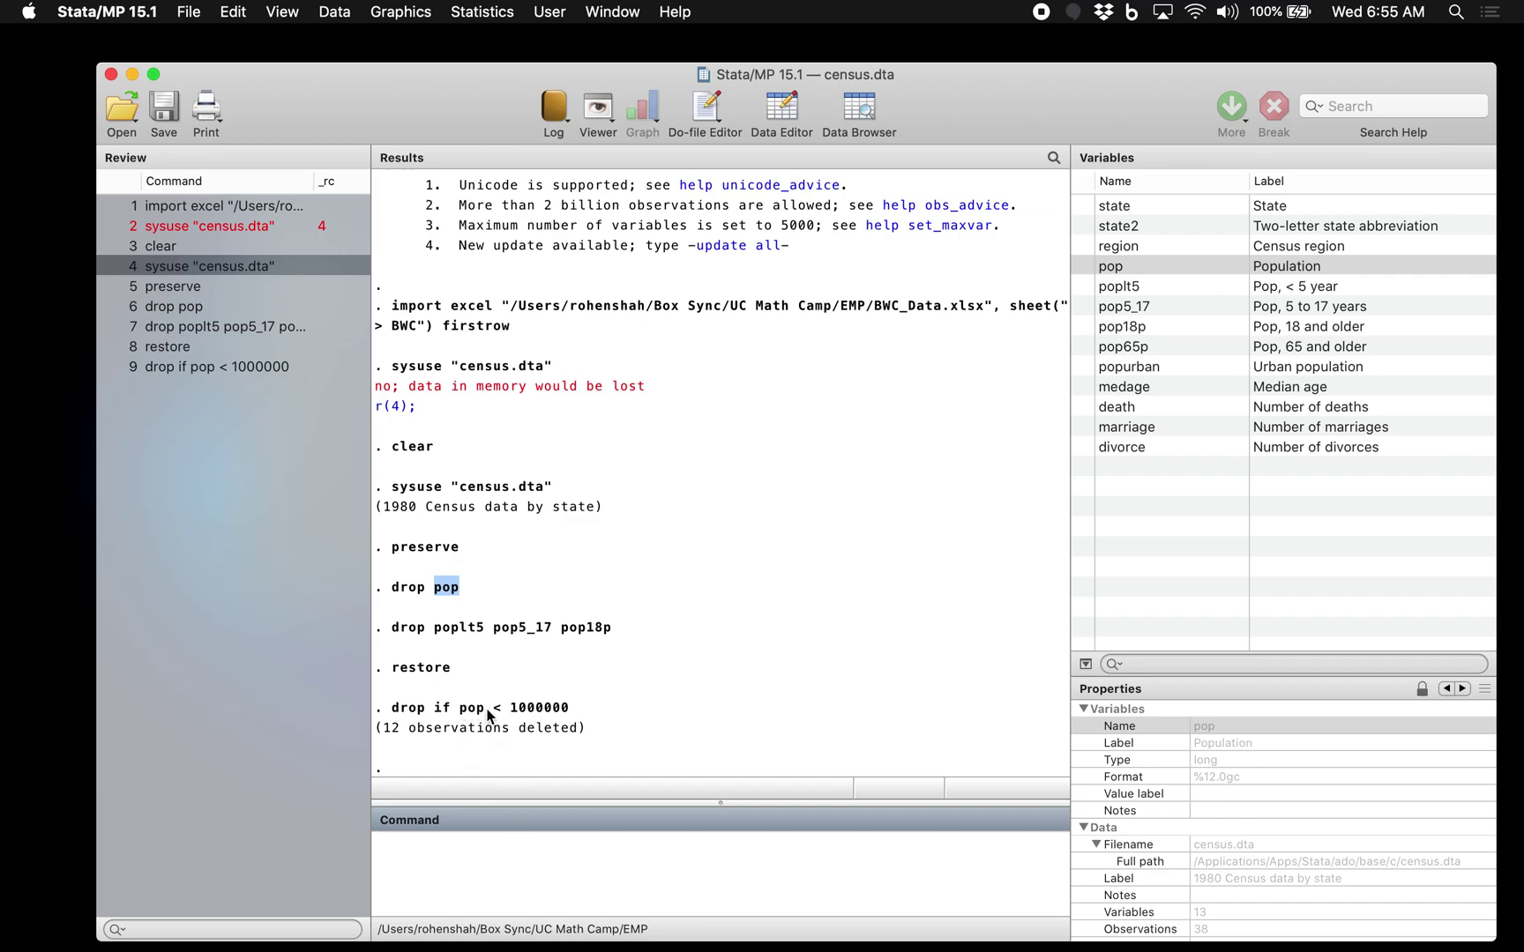
{"action": "left_click_drag", "start_coordinate": [520, 715], "coordinate": [472, 714]}
{"action": "left_click", "coordinate": [599, 722]}
{"action": "left_click", "coordinate": [473, 715]}
{"action": "left_click", "coordinate": [1170, 388]}
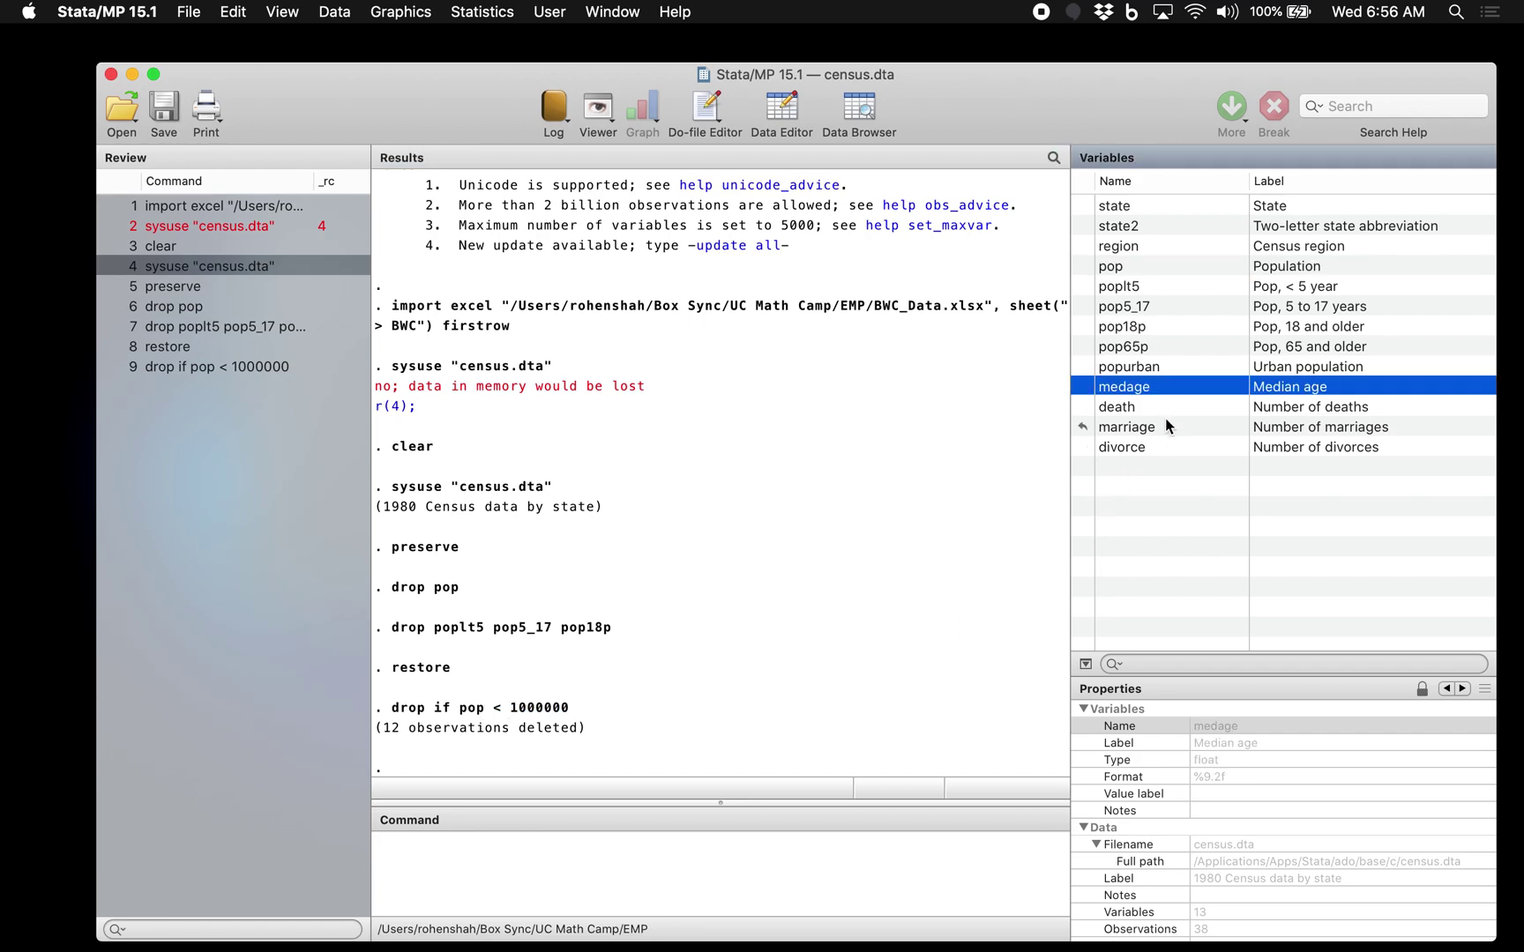
{"action": "left_click", "coordinate": [1165, 408]}
{"action": "left_click", "coordinate": [1155, 452]}
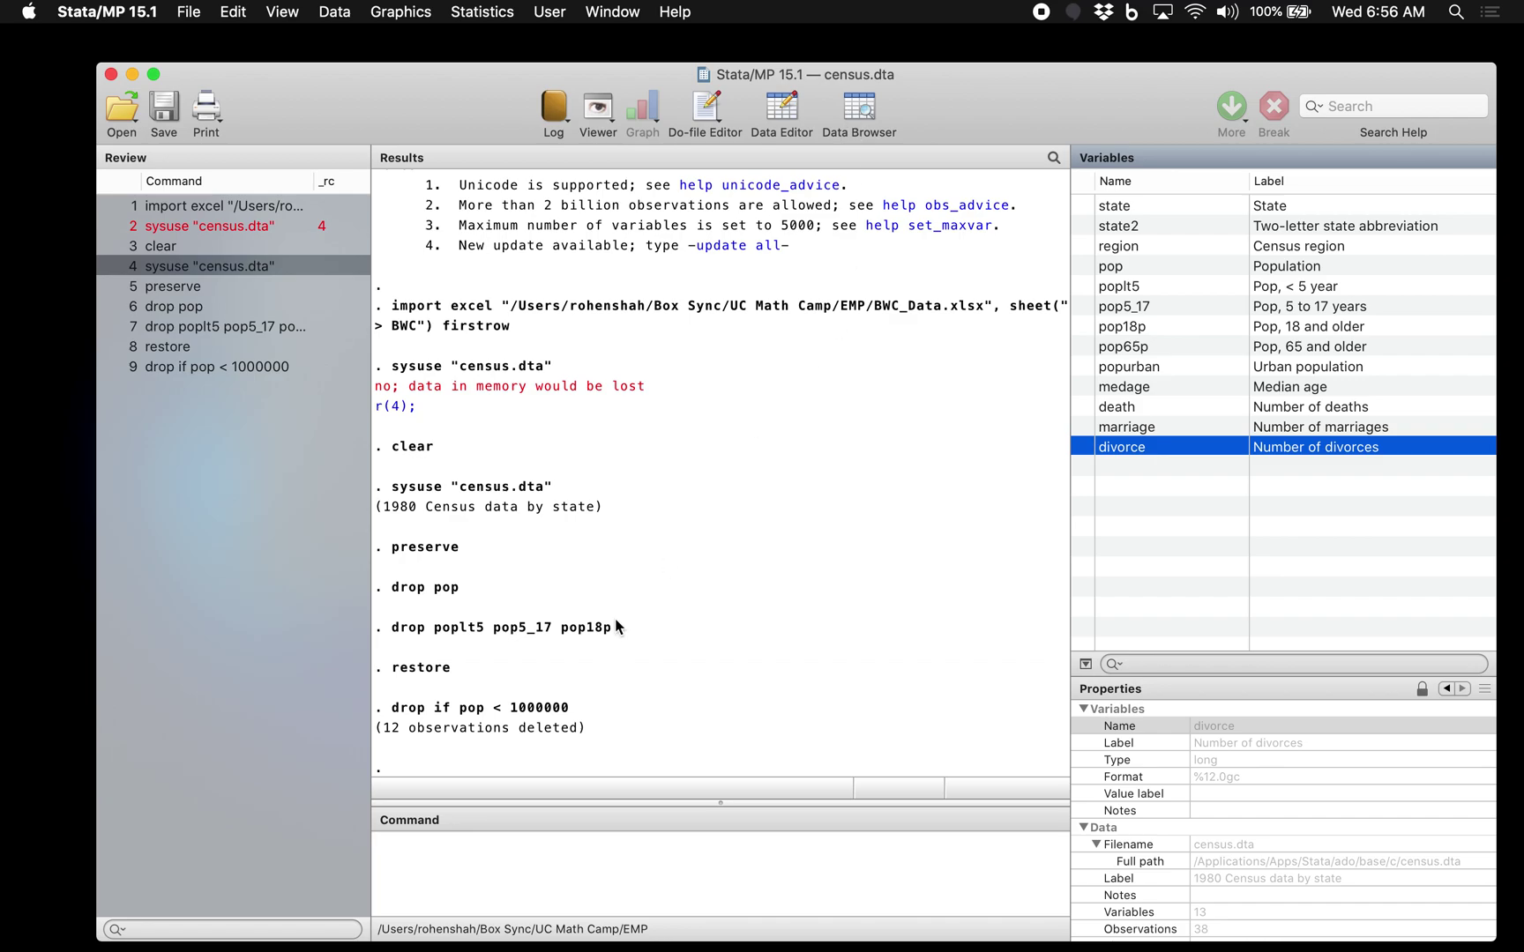
{"action": "scroll", "coordinate": [555, 725], "scroll_direction": "up", "scroll_amount": 2}
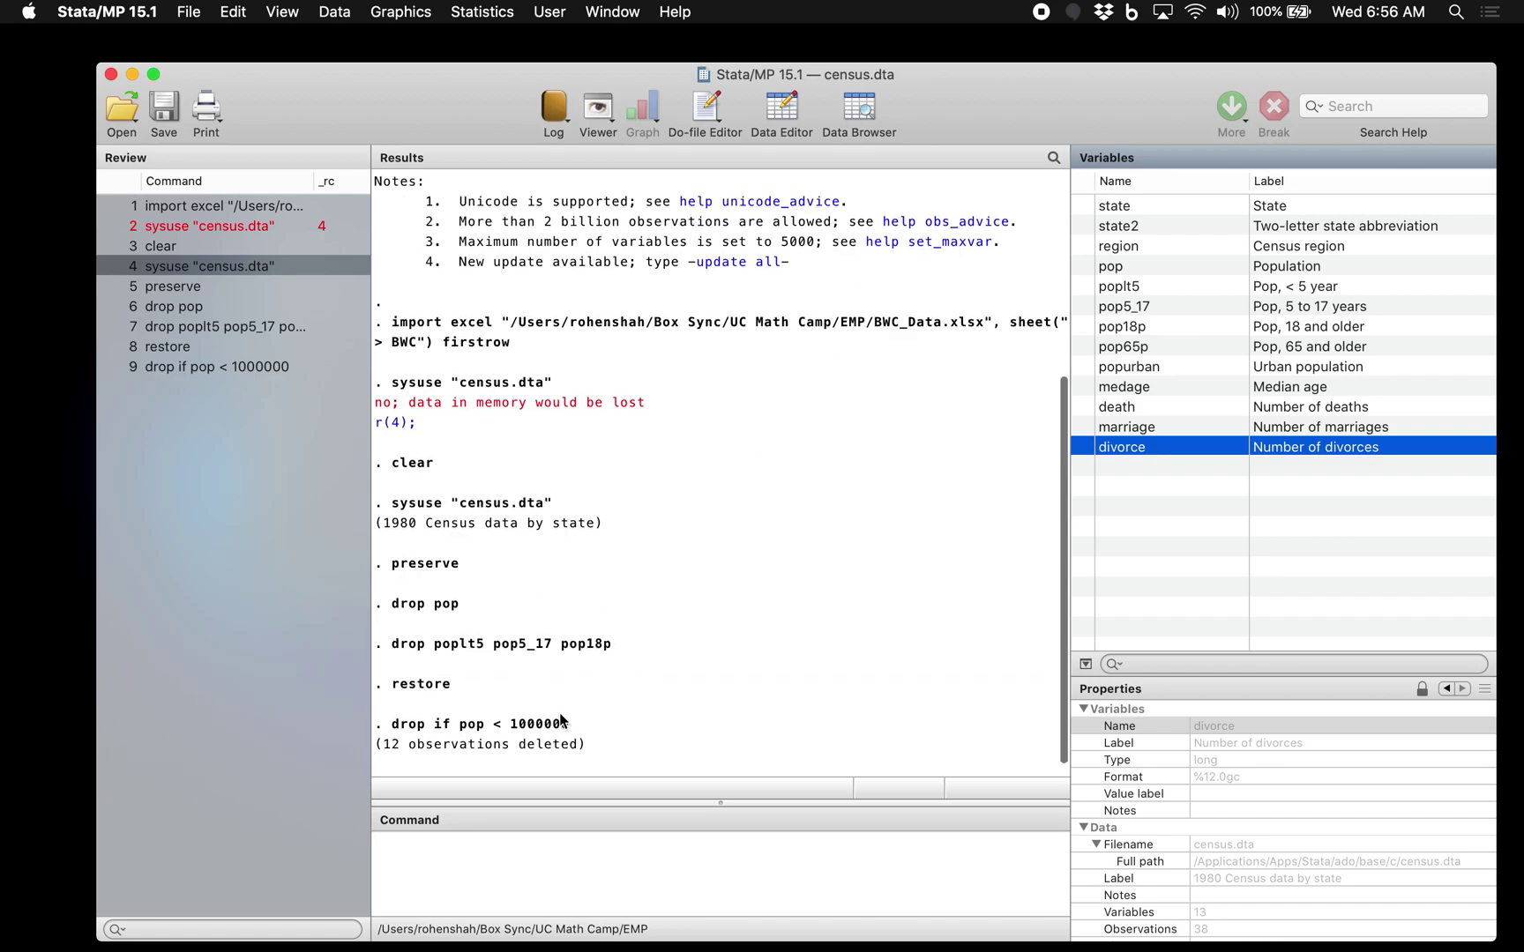
{"action": "scroll", "coordinate": [557, 721], "scroll_direction": "down", "scroll_amount": 2}
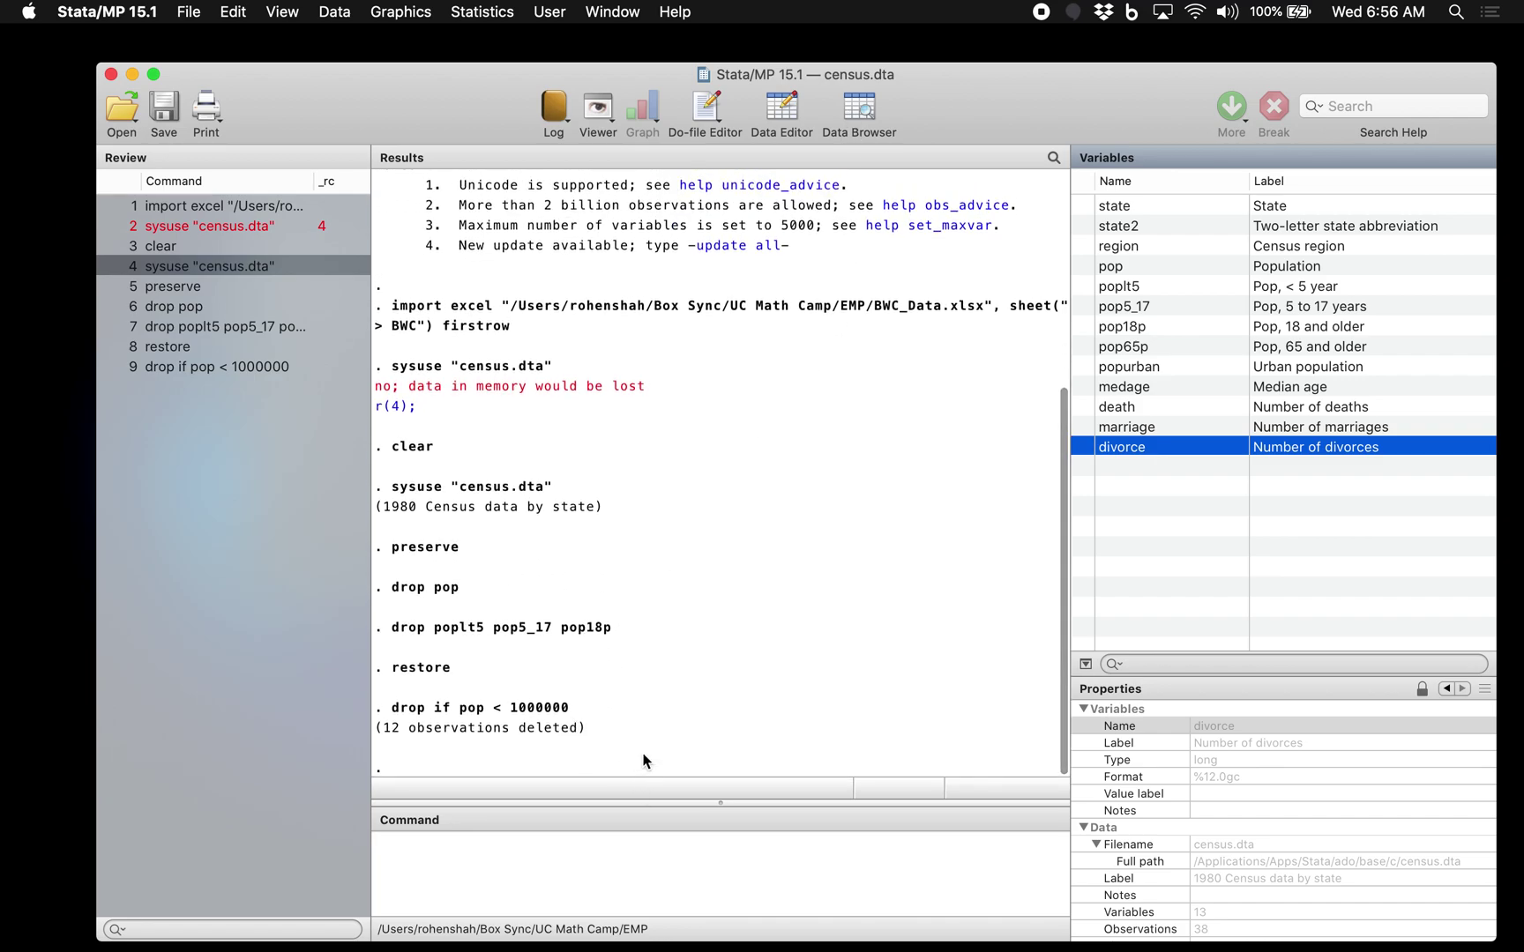
{"action": "scroll", "coordinate": [843, 555], "scroll_direction": "up", "scroll_amount": 2}
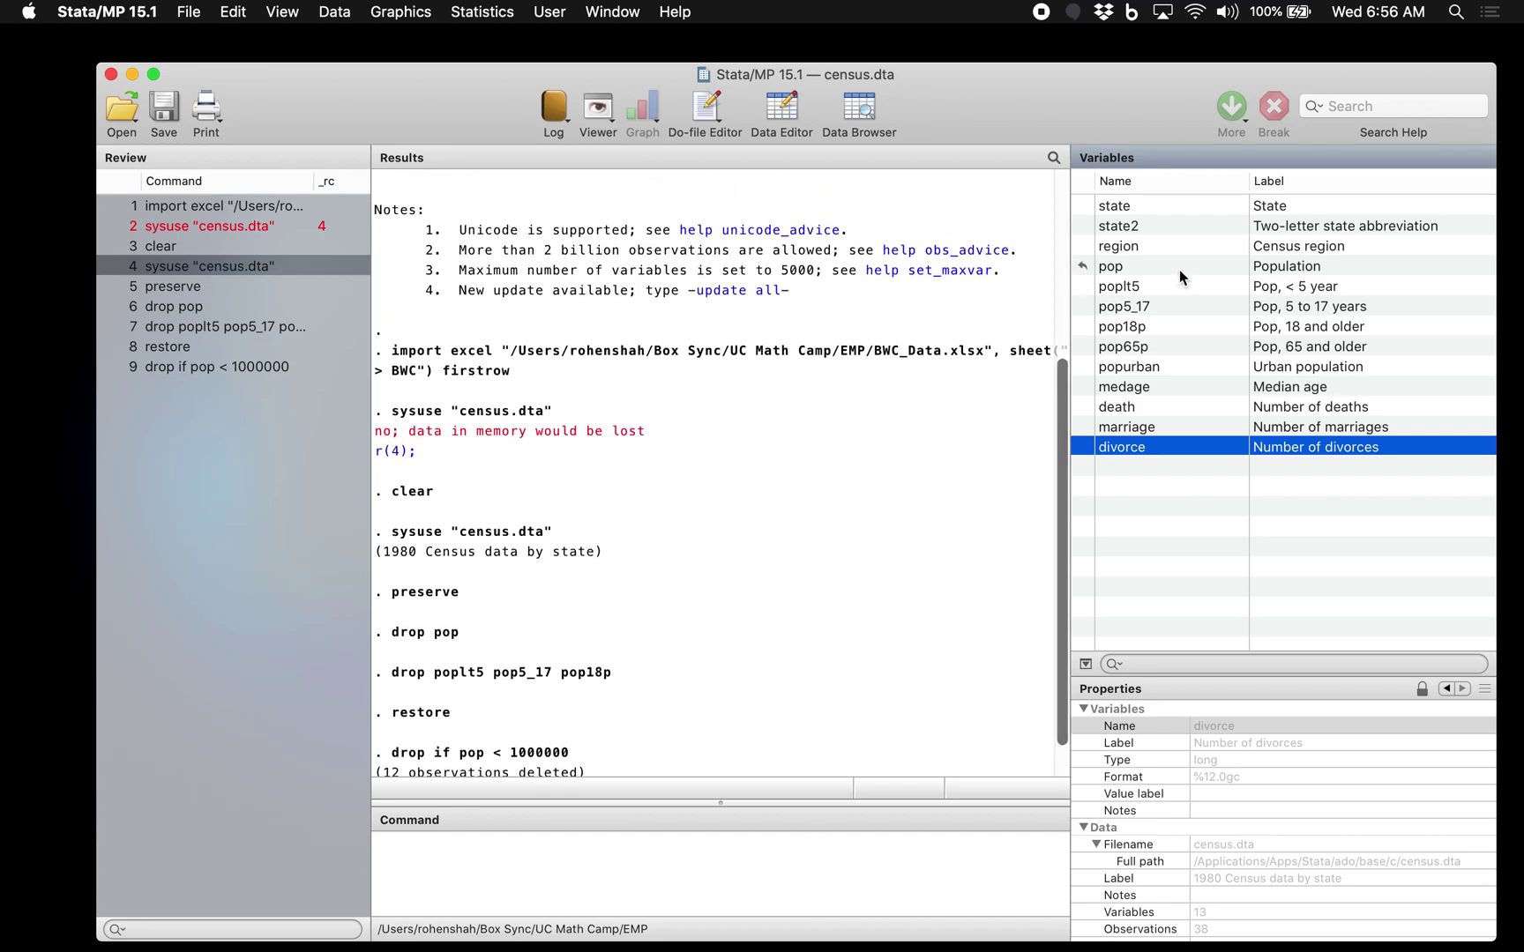
{"action": "left_click", "coordinate": [1156, 227]}
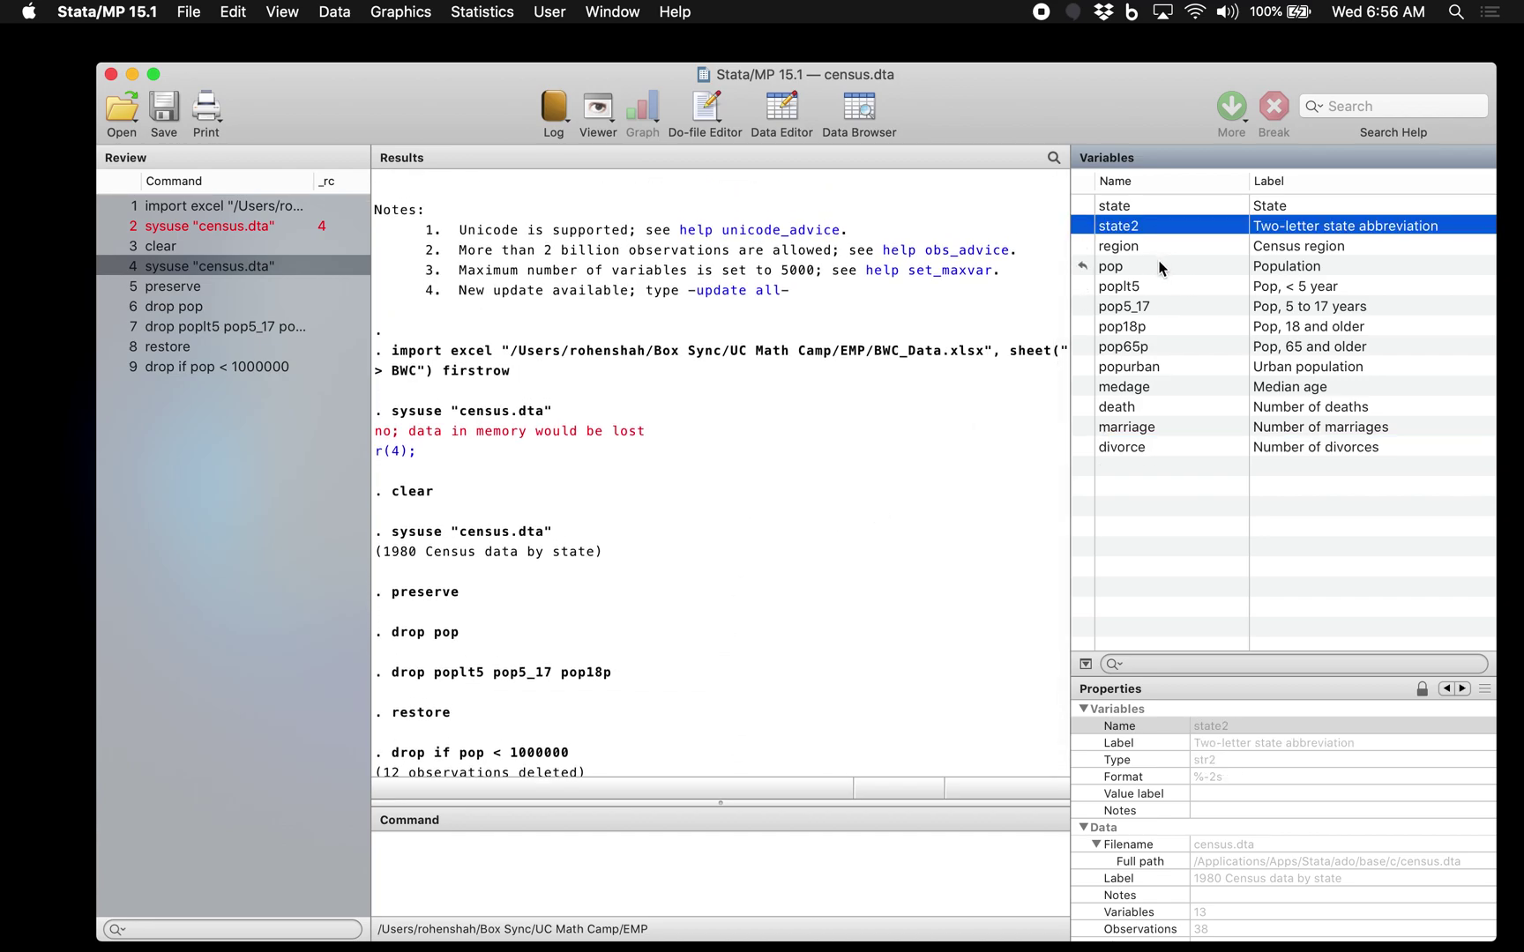
{"action": "left_click", "coordinate": [1158, 269]}
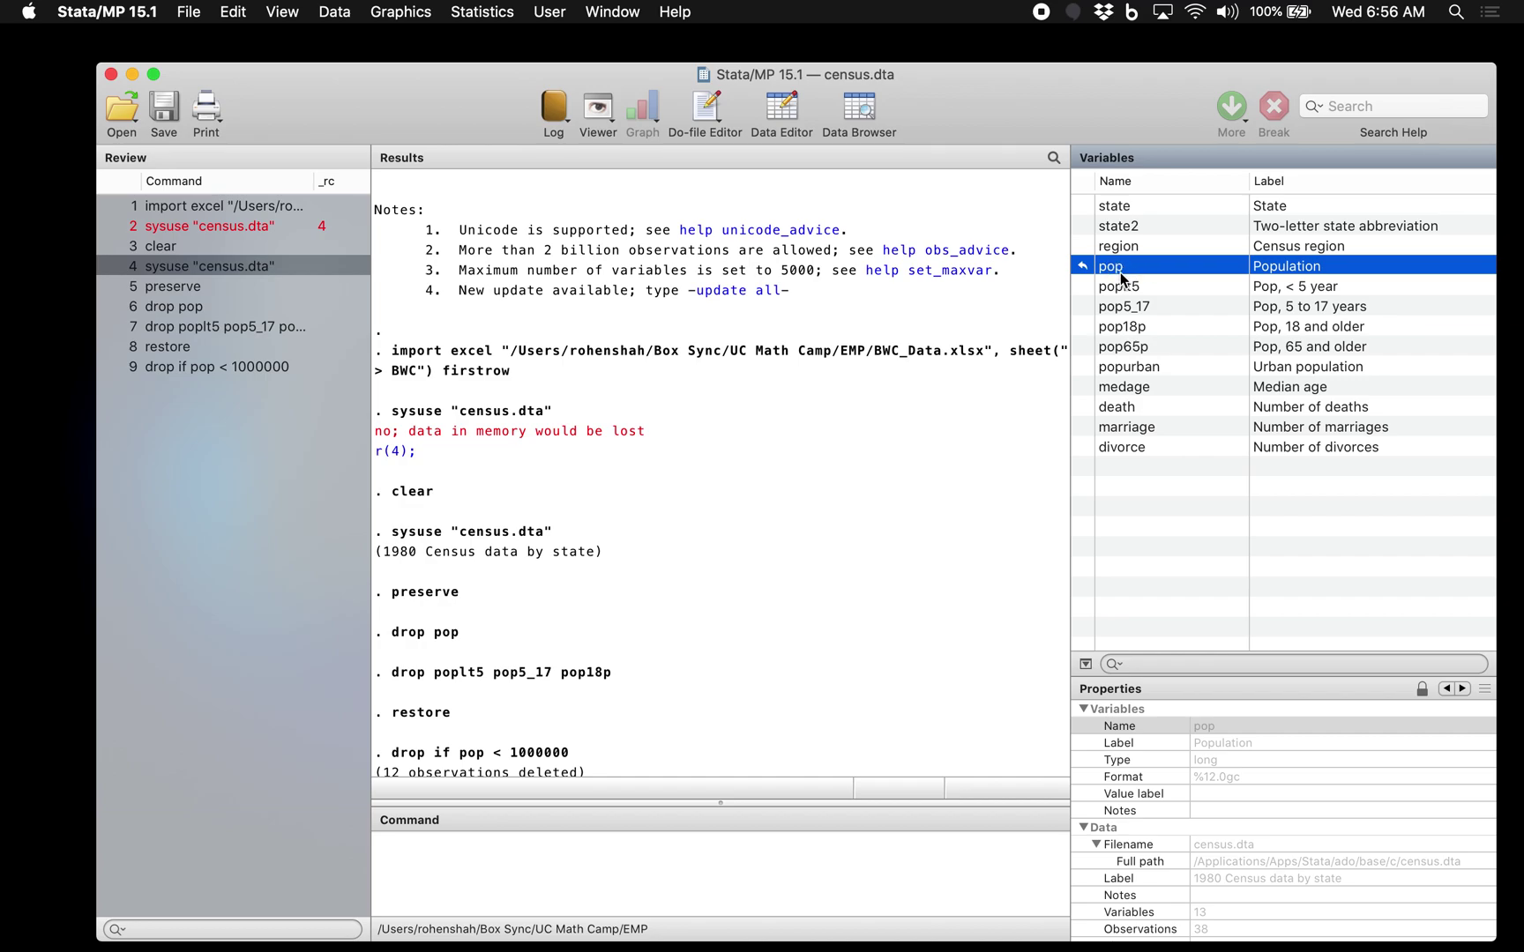
{"action": "left_click", "coordinate": [739, 847]}
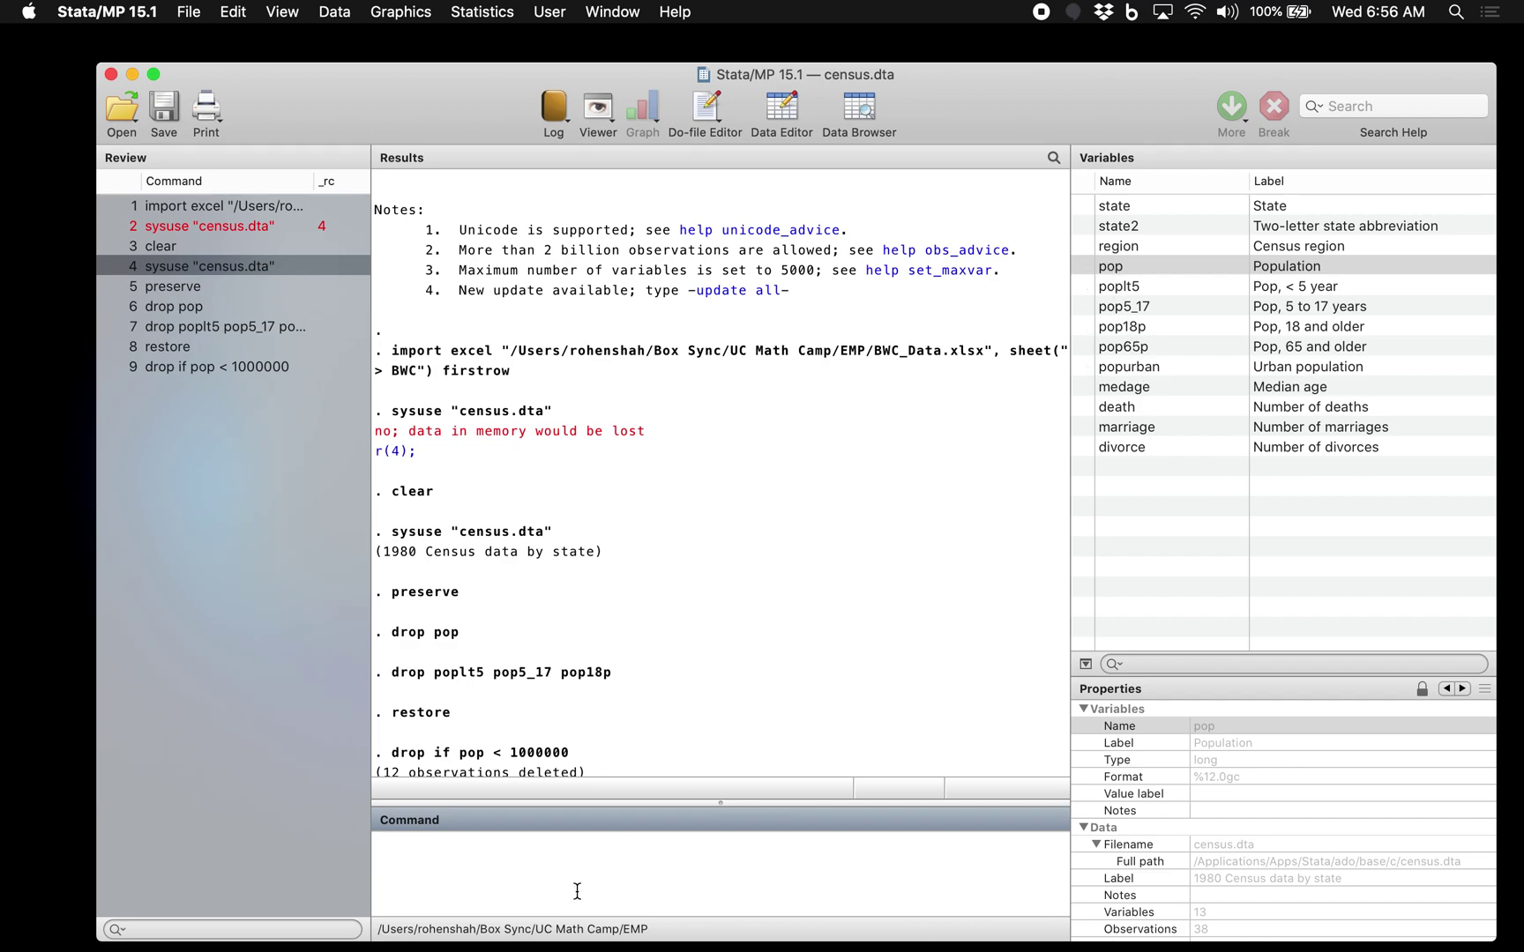
- Rename pop to population and check population, pop5_17 and pop18p in the Variables pane
{"action": "type", "text": "rename pop populat"}
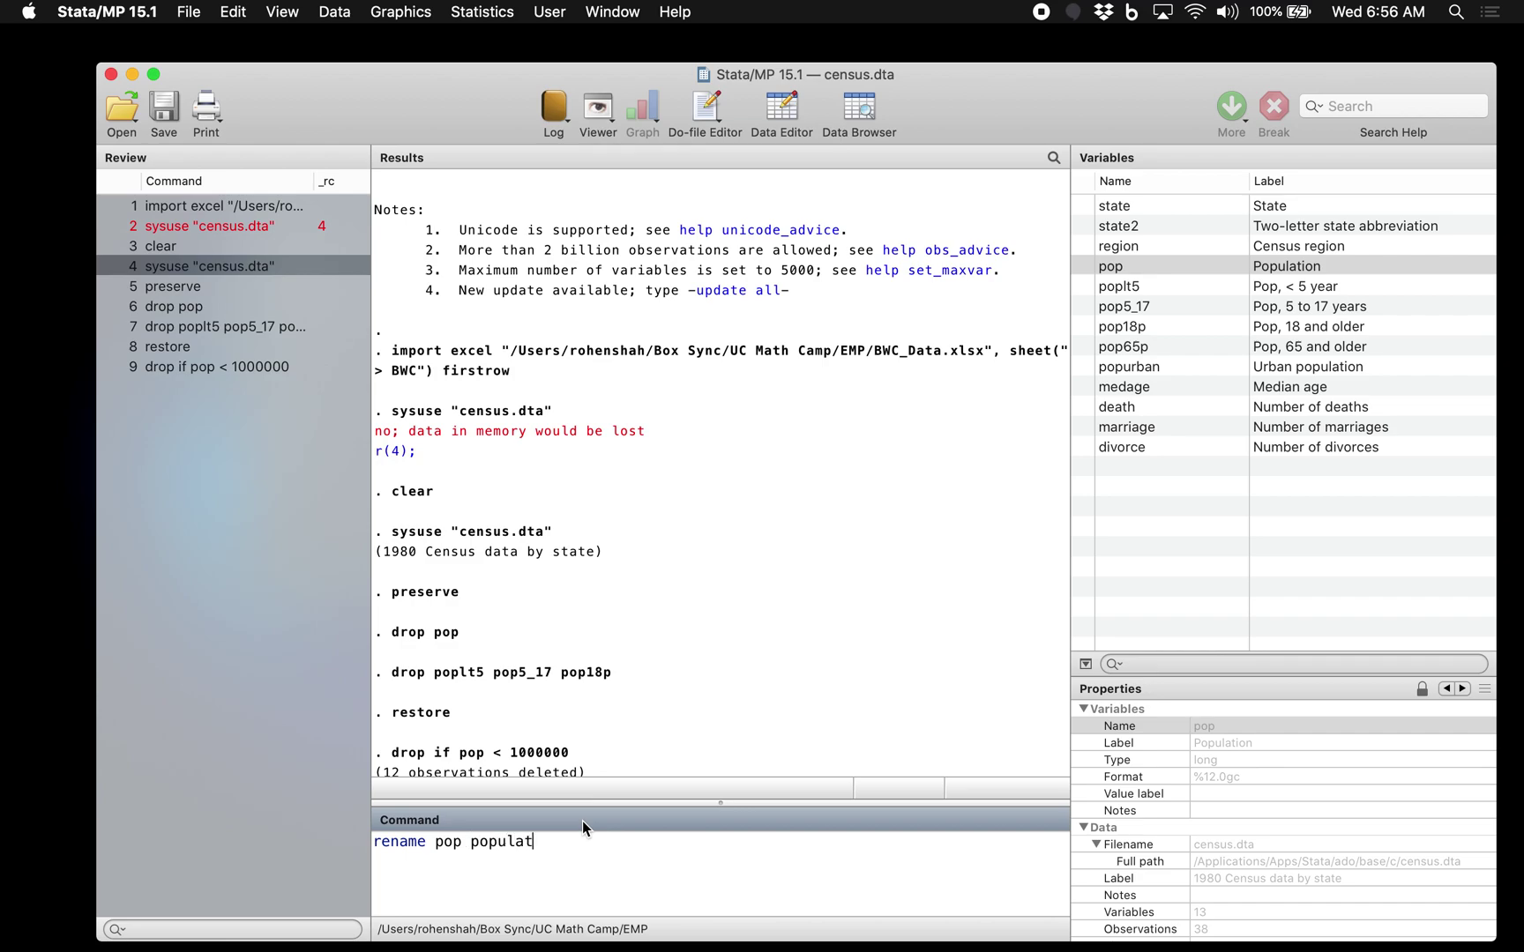
{"action": "type", "text": "ion"}
{"action": "key", "text": "Return"}
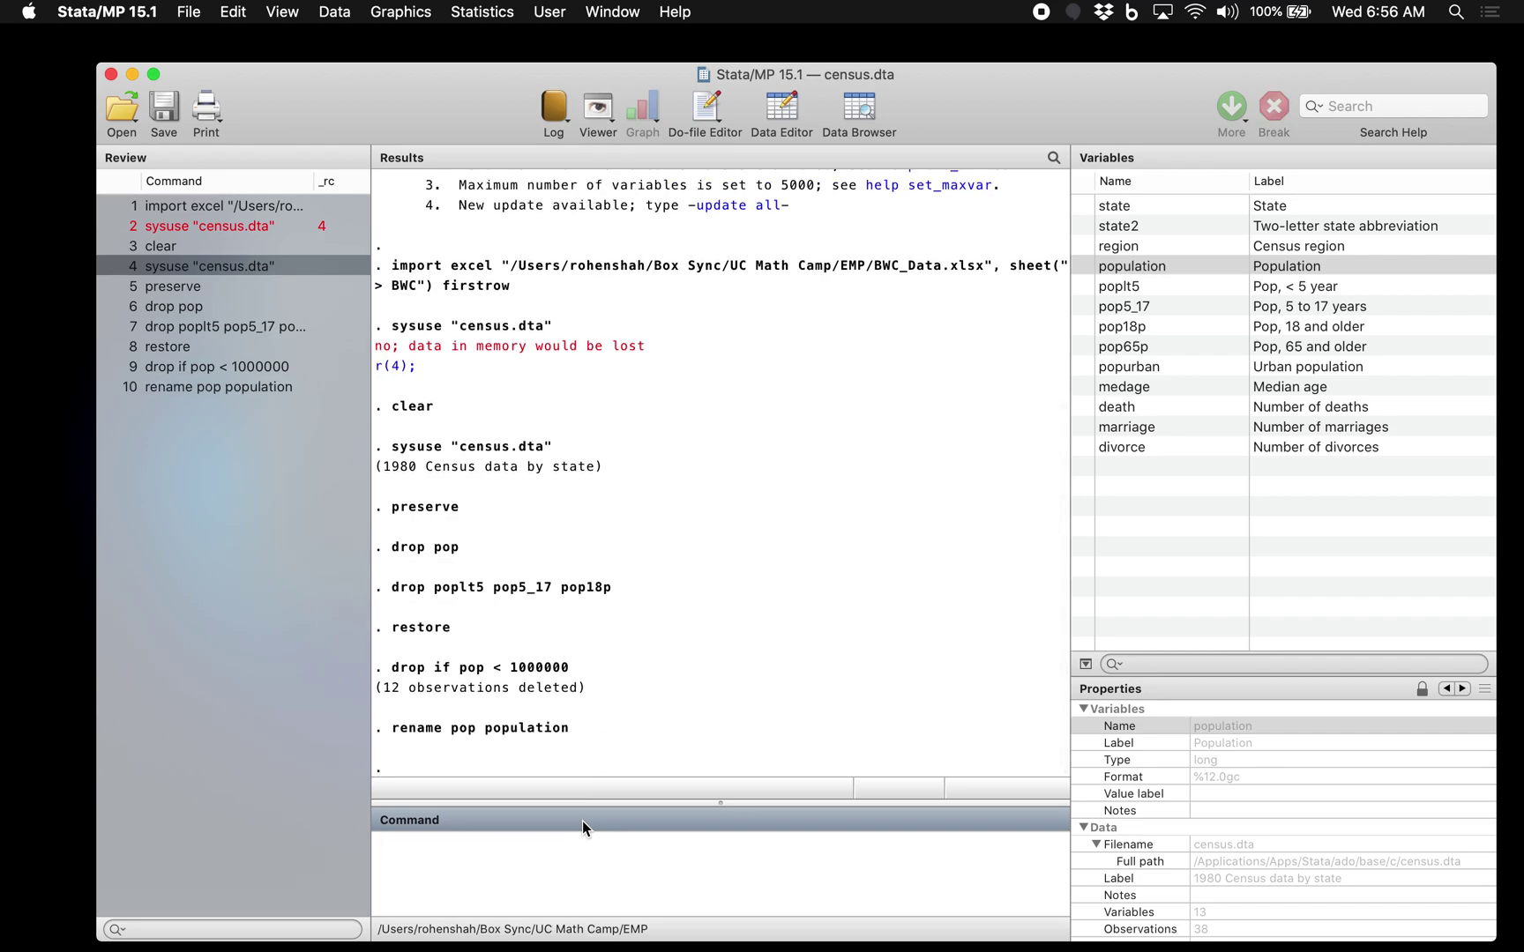
{"action": "left_click", "coordinate": [1150, 263]}
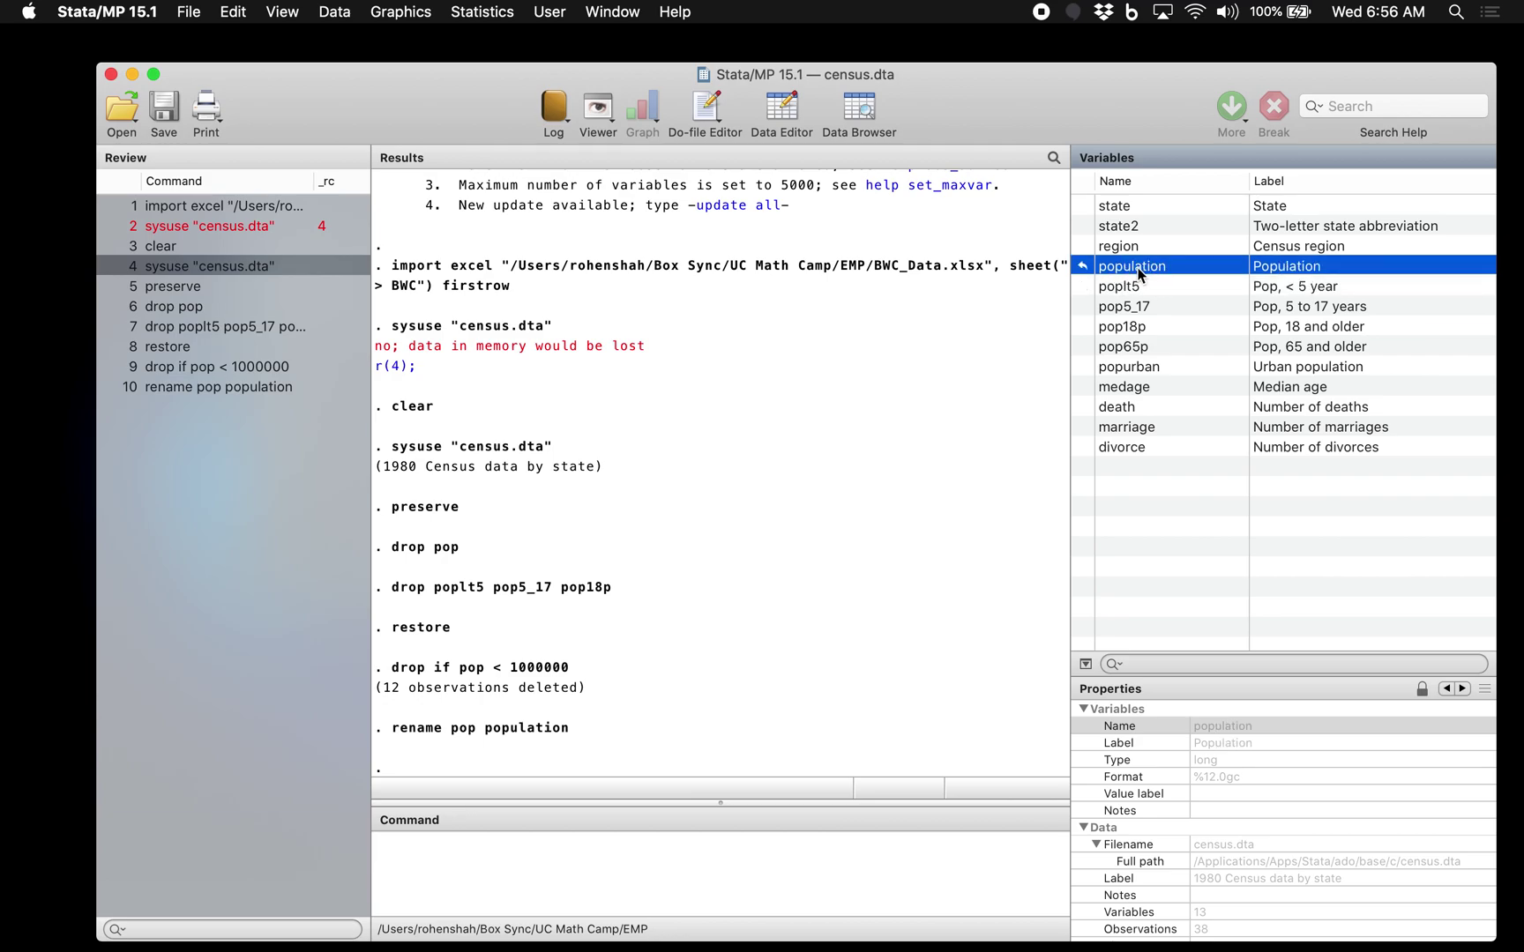
{"action": "left_click", "coordinate": [416, 871]}
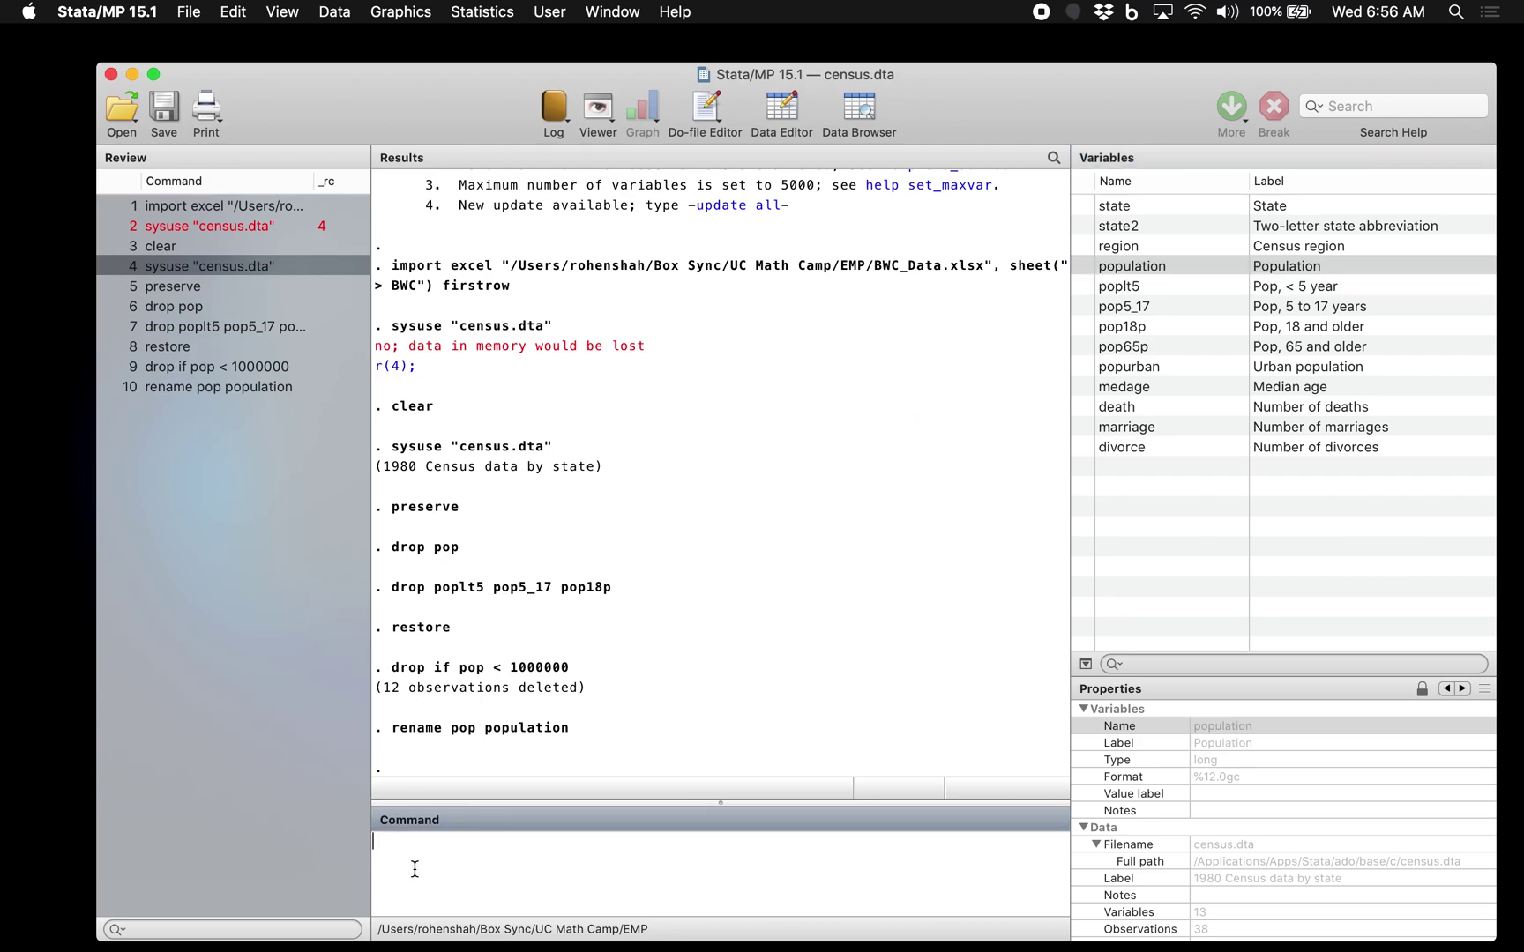
{"action": "left_click", "coordinate": [1177, 302]}
{"action": "left_click", "coordinate": [1176, 305]}
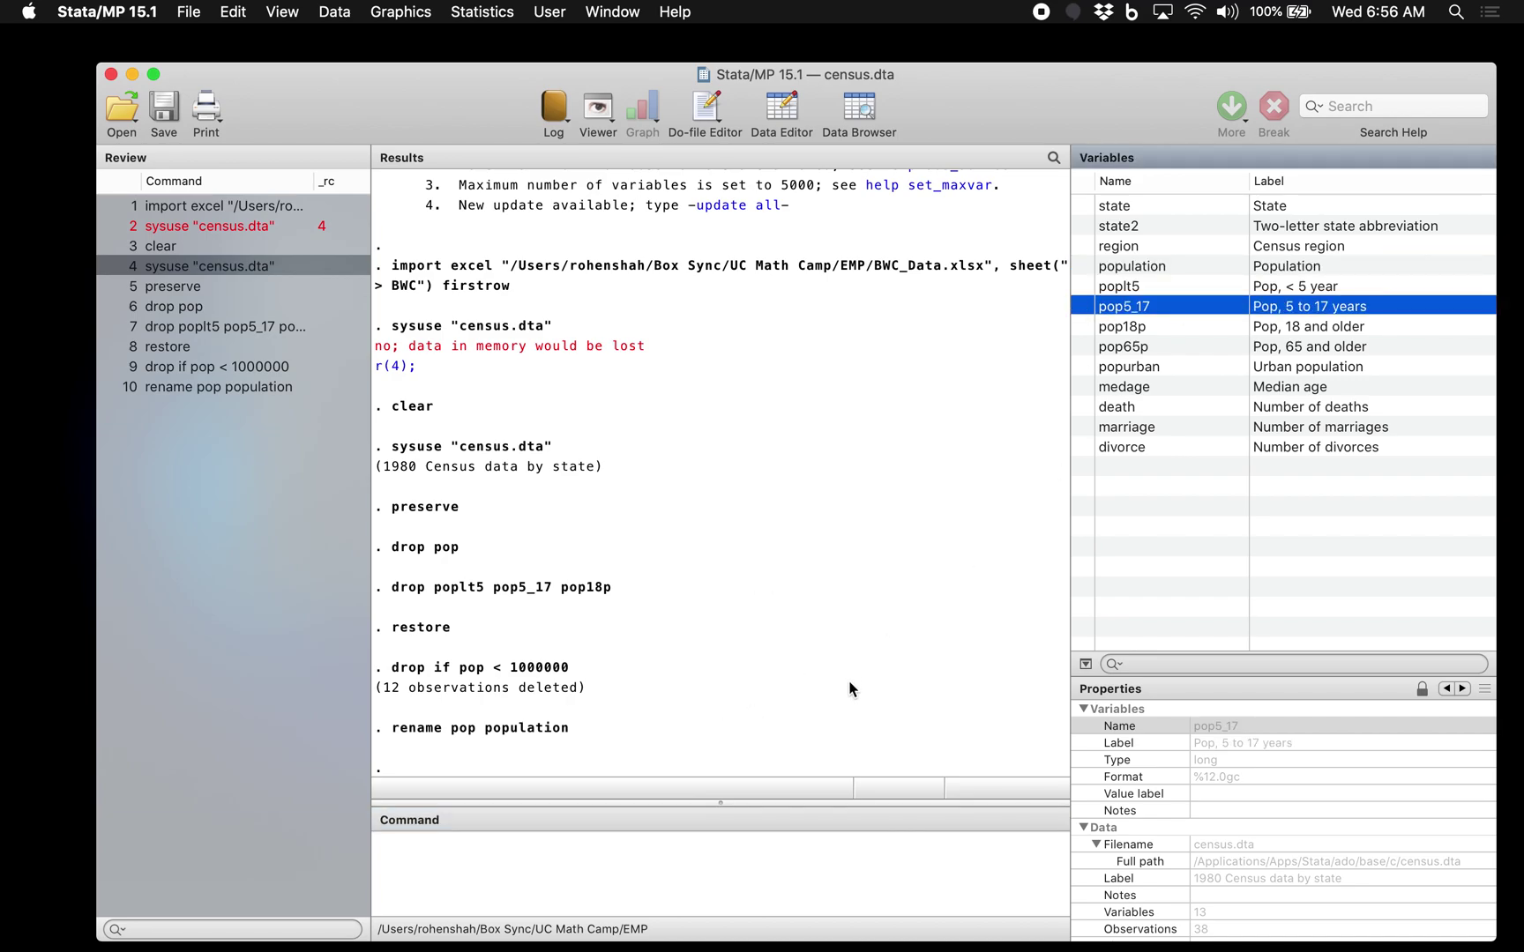
{"action": "left_click", "coordinate": [739, 829]}
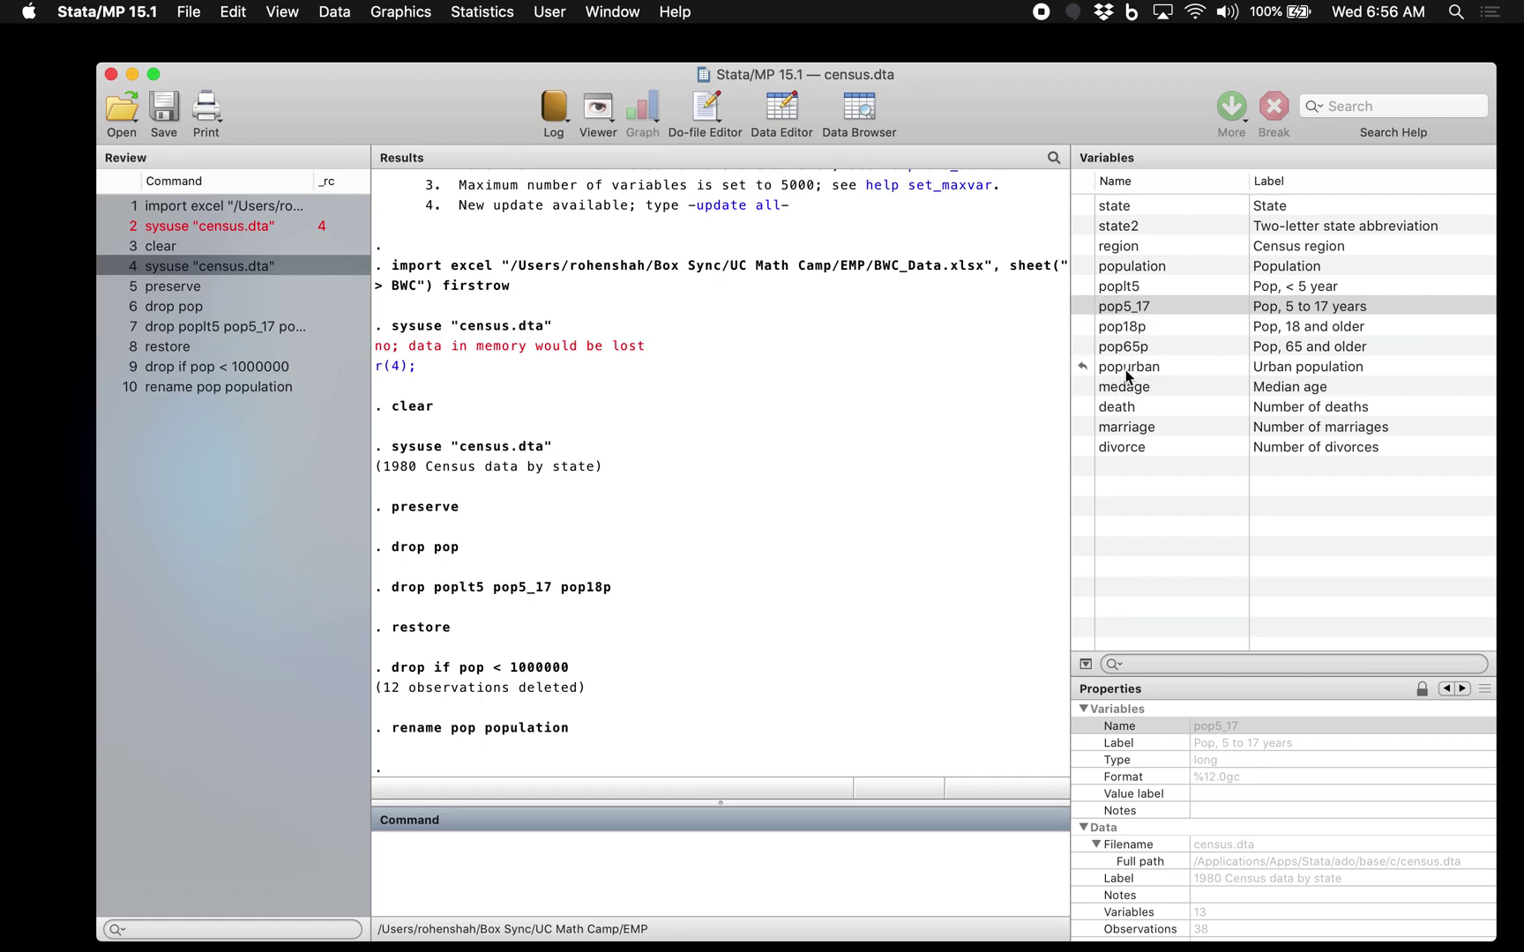
{"action": "left_click", "coordinate": [1137, 326]}
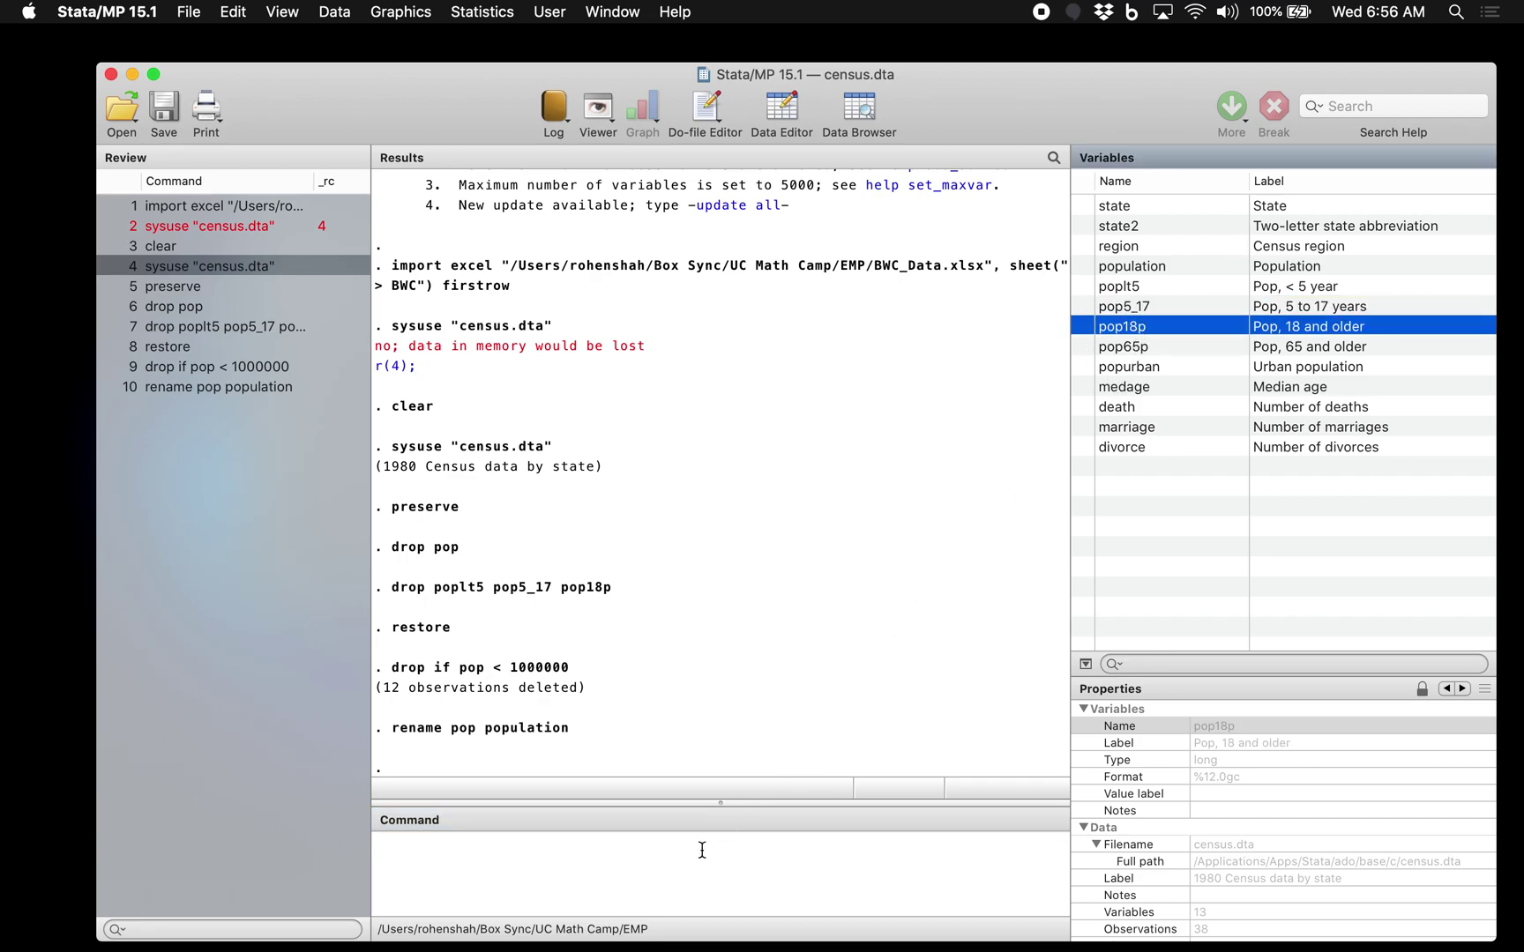
{"action": "left_click", "coordinate": [674, 867]}
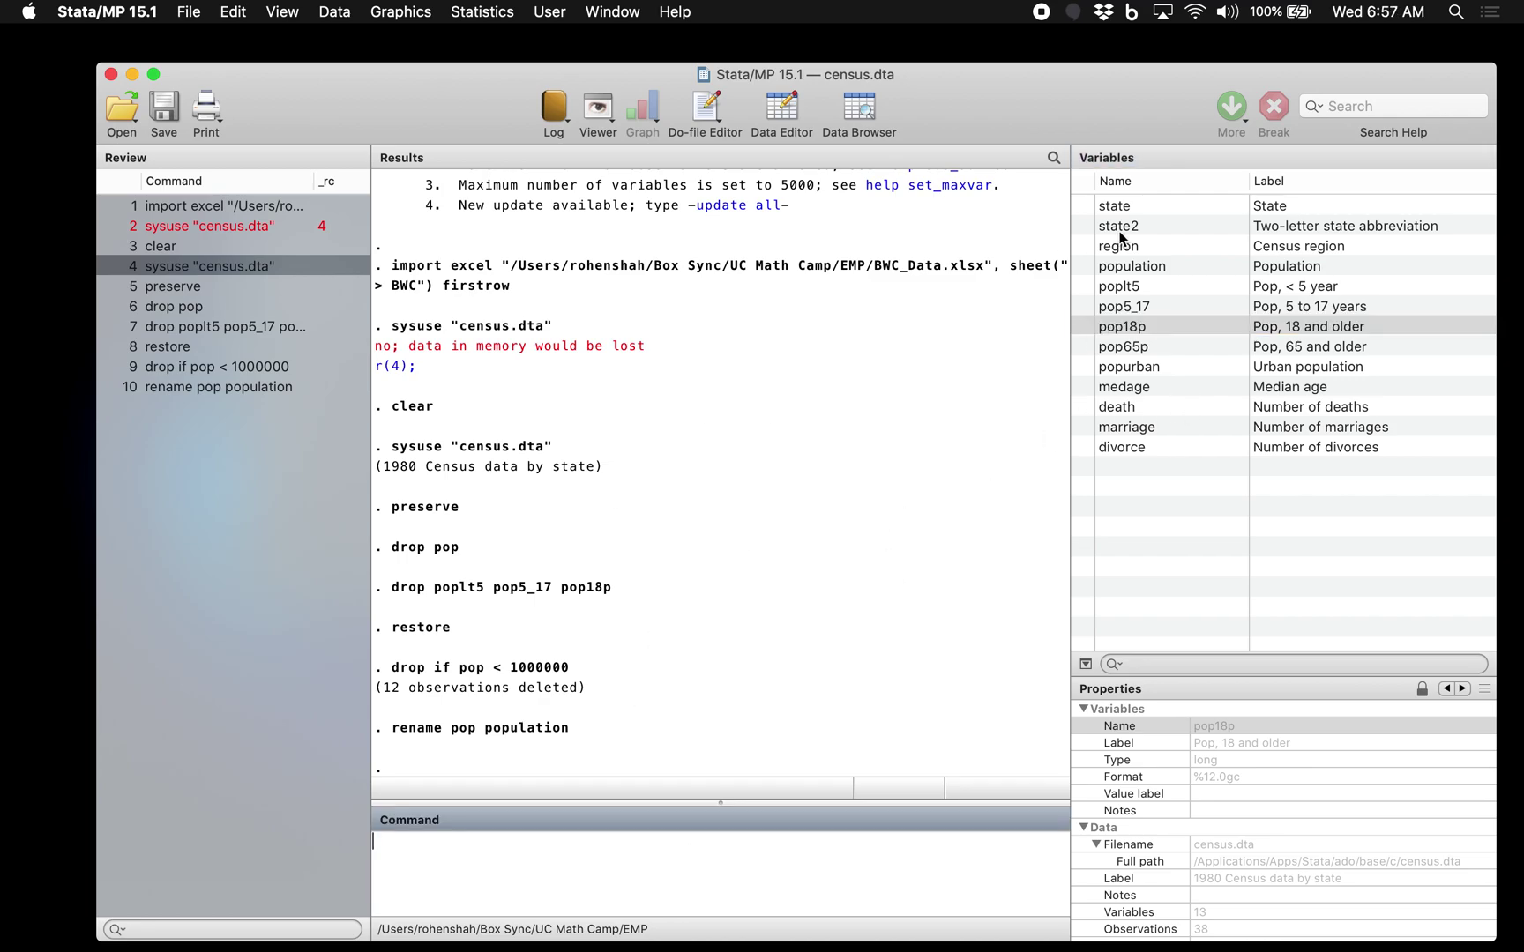
- Open the Data Browser to confirm the population column across the 38 states
{"action": "left_click", "coordinate": [859, 110]}
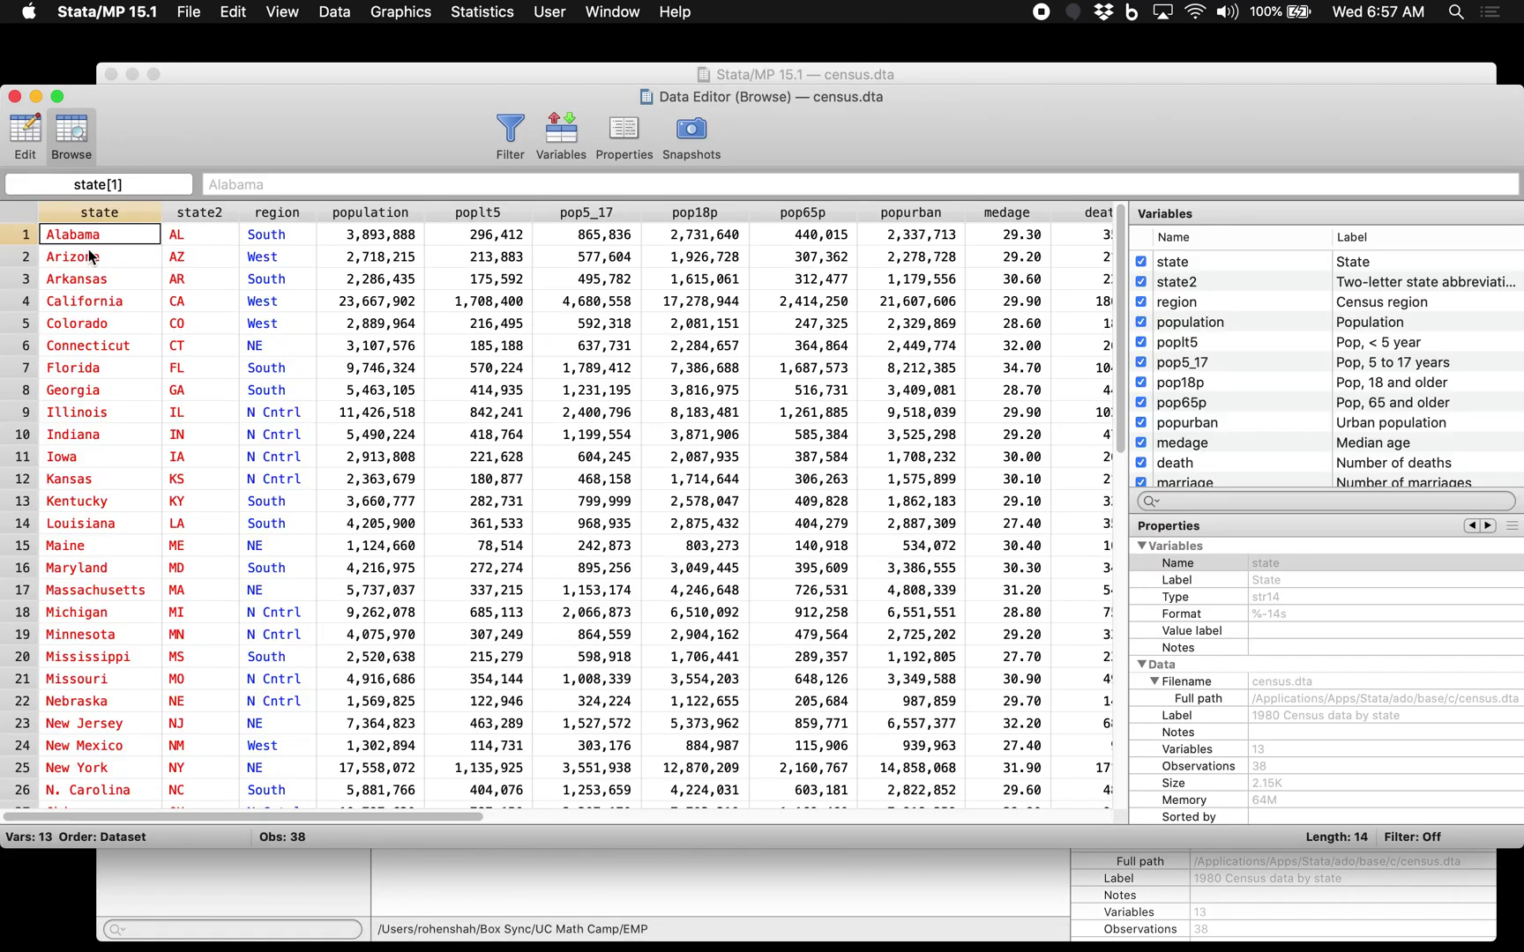
{"action": "left_click", "coordinate": [14, 95]}
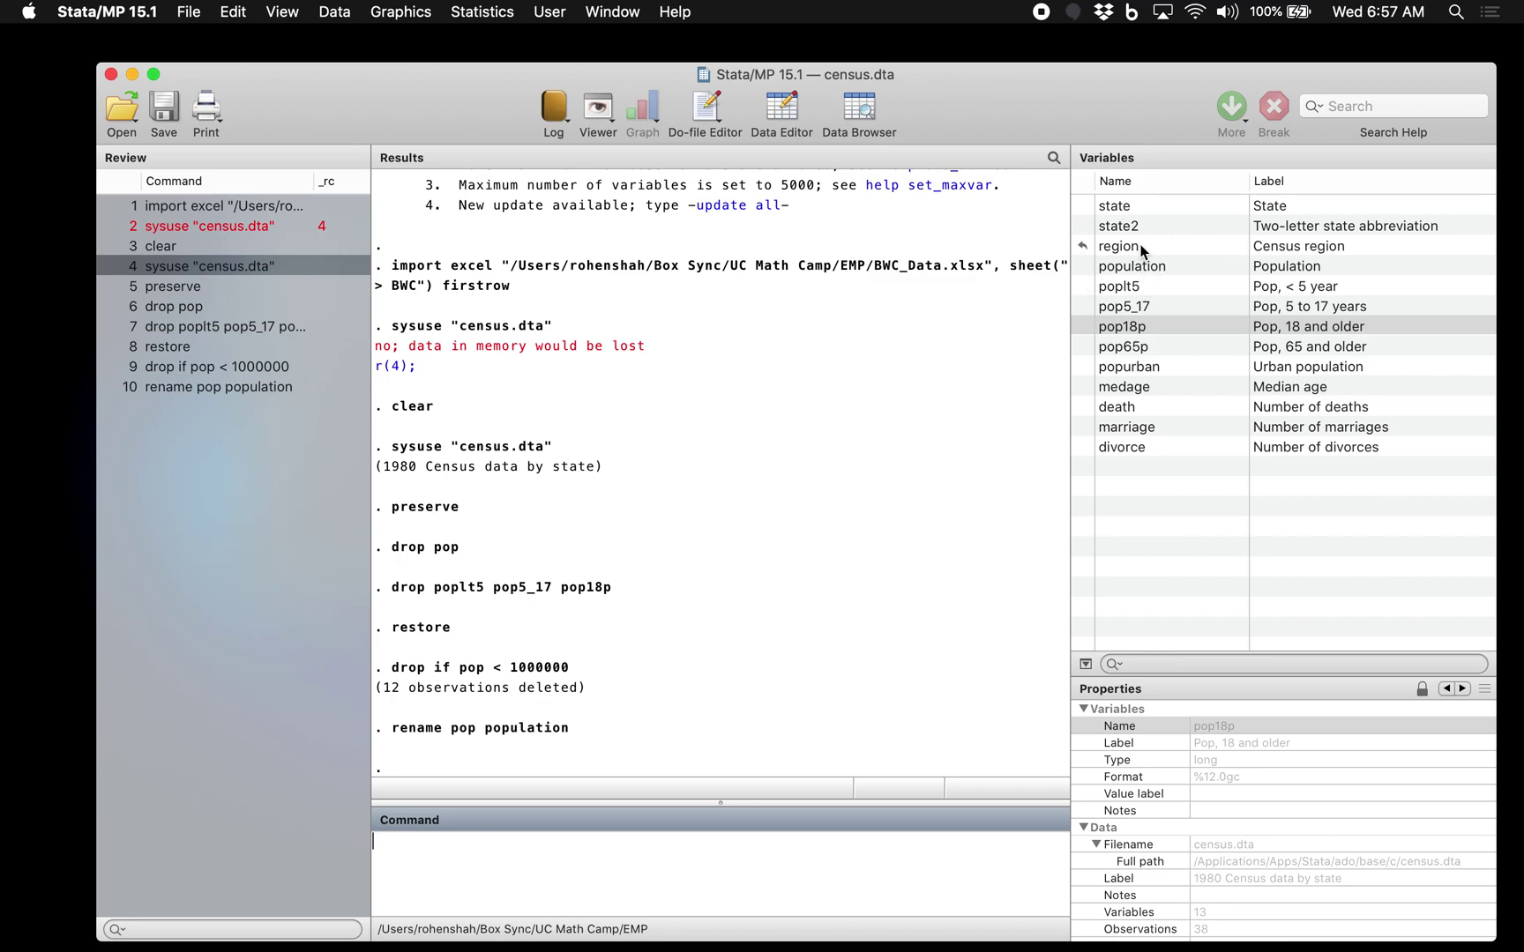
{"action": "left_click", "coordinate": [1159, 274]}
{"action": "left_click", "coordinate": [1158, 269]}
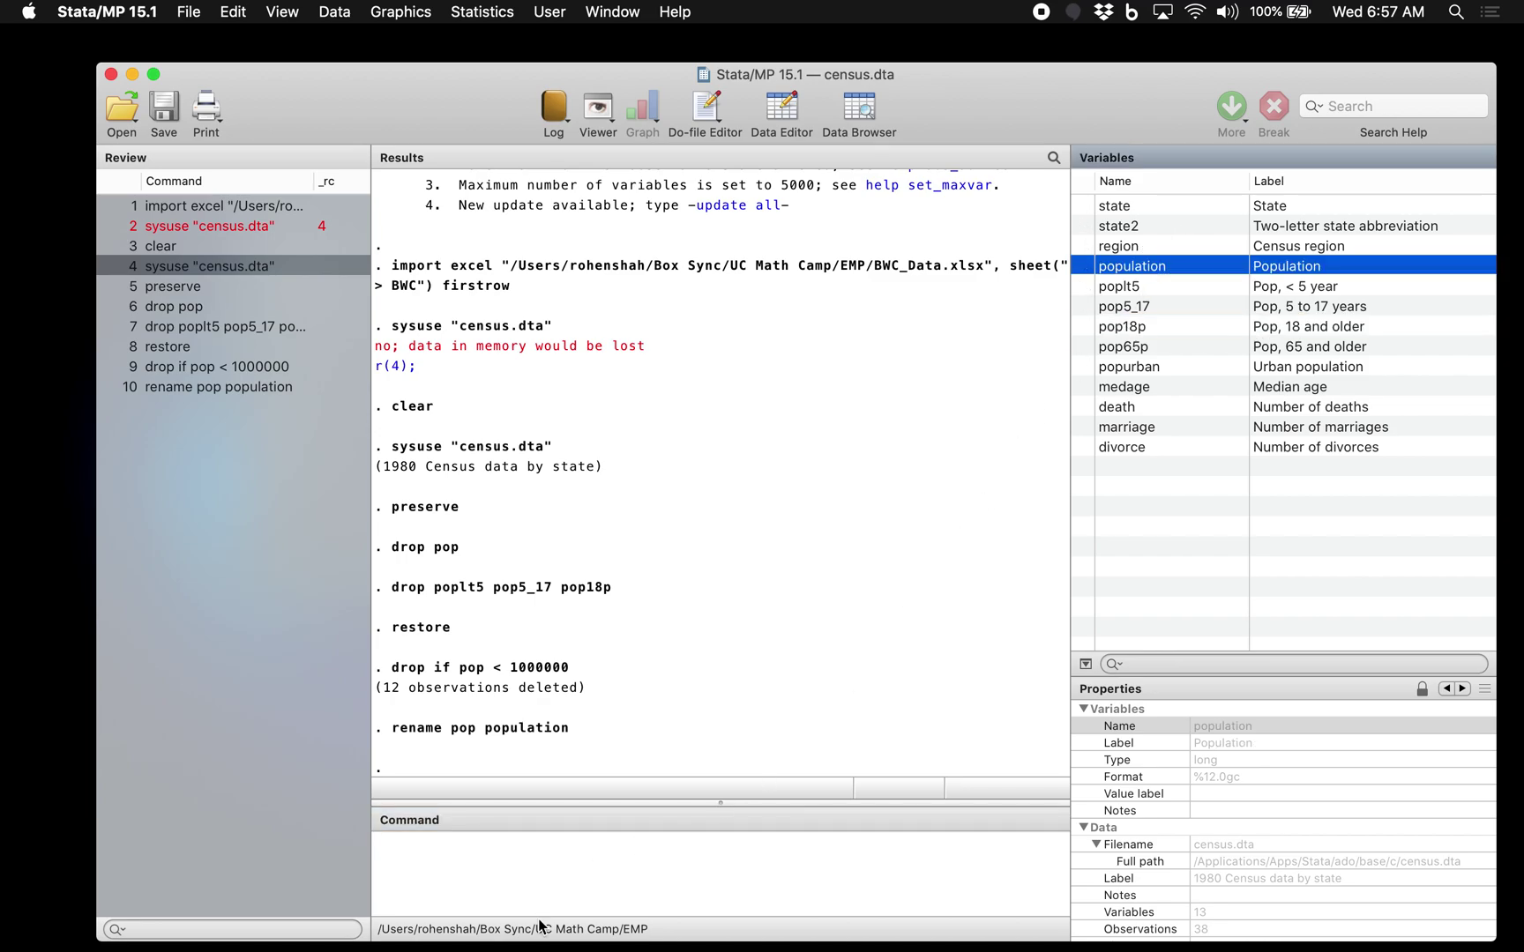
{"action": "left_click", "coordinate": [548, 856]}
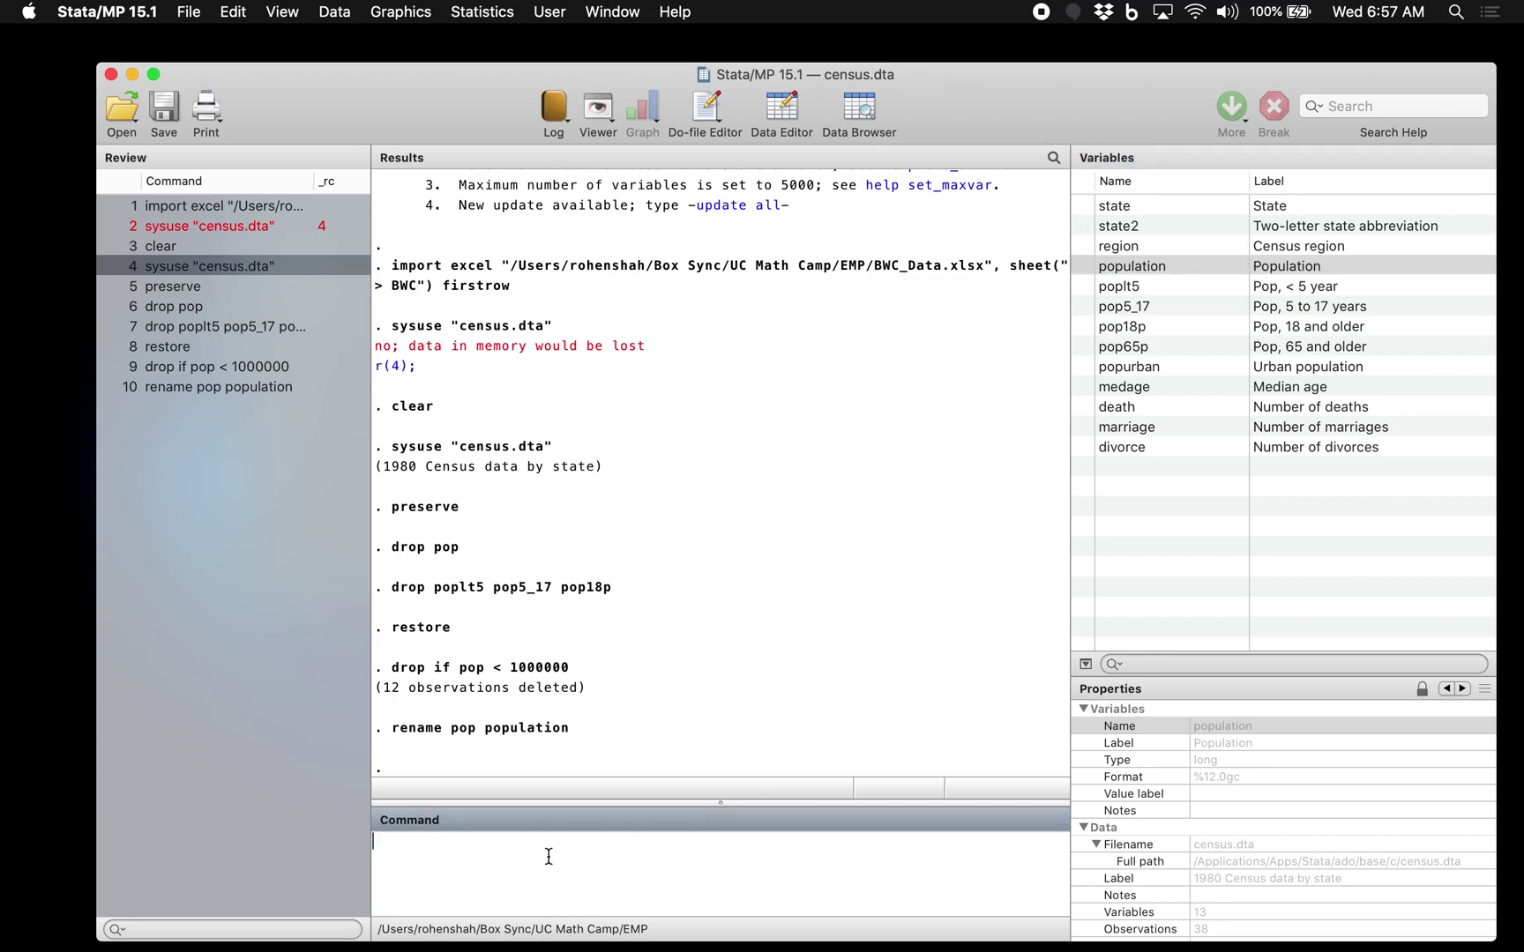
{"action": "left_click", "coordinate": [858, 110]}
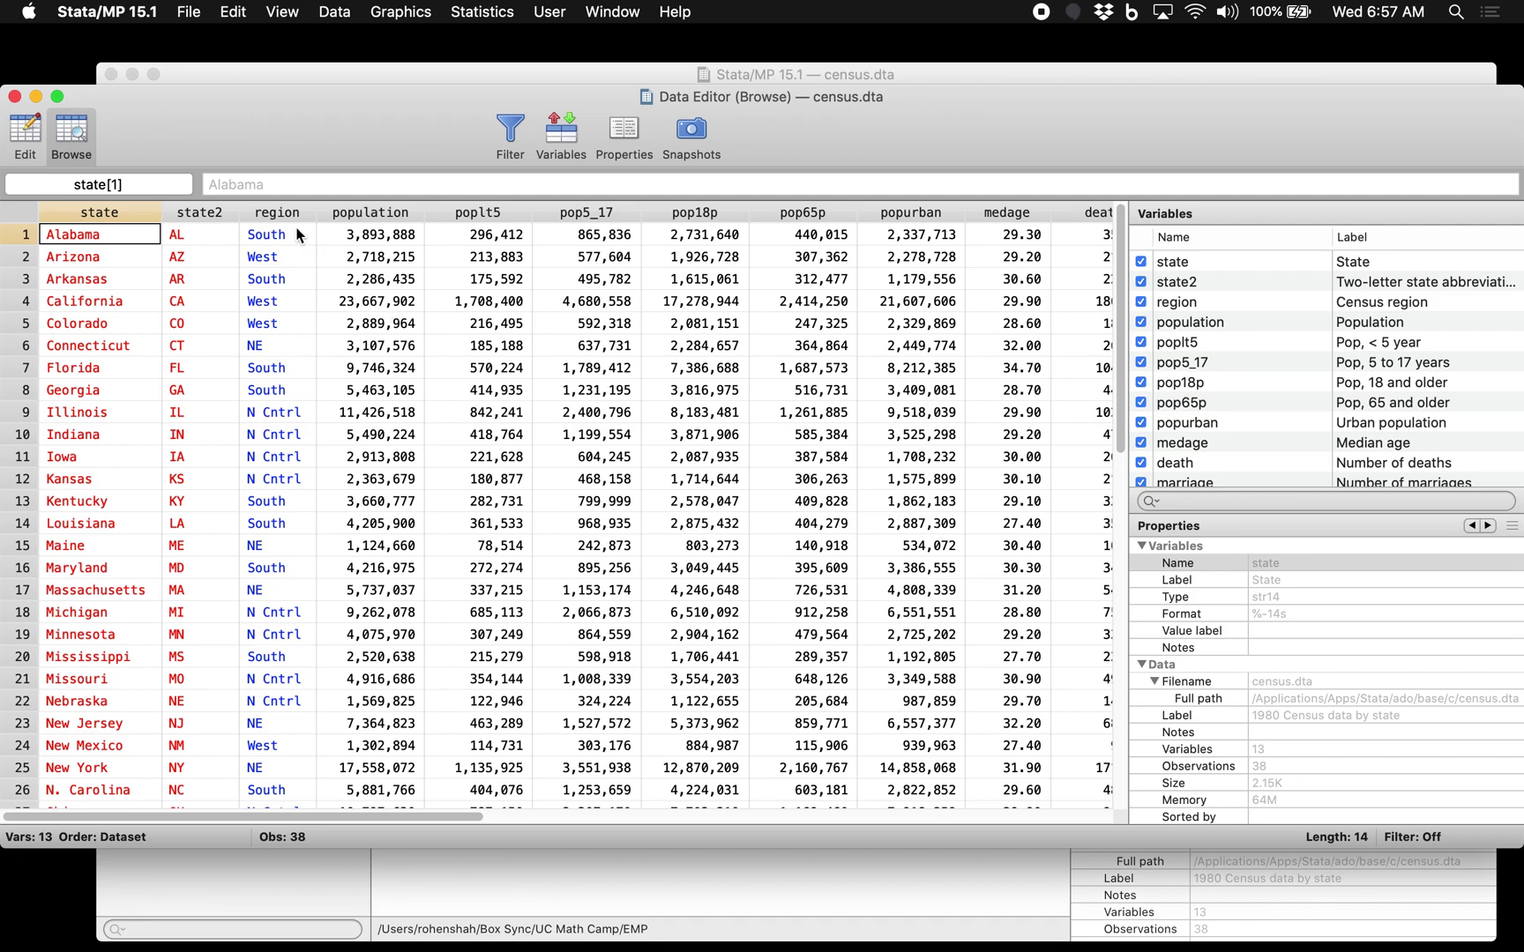
- Build the command 'gen pop_thousands = population/1000', inserting population from the Variables pane
{"action": "left_click", "coordinate": [15, 96]}
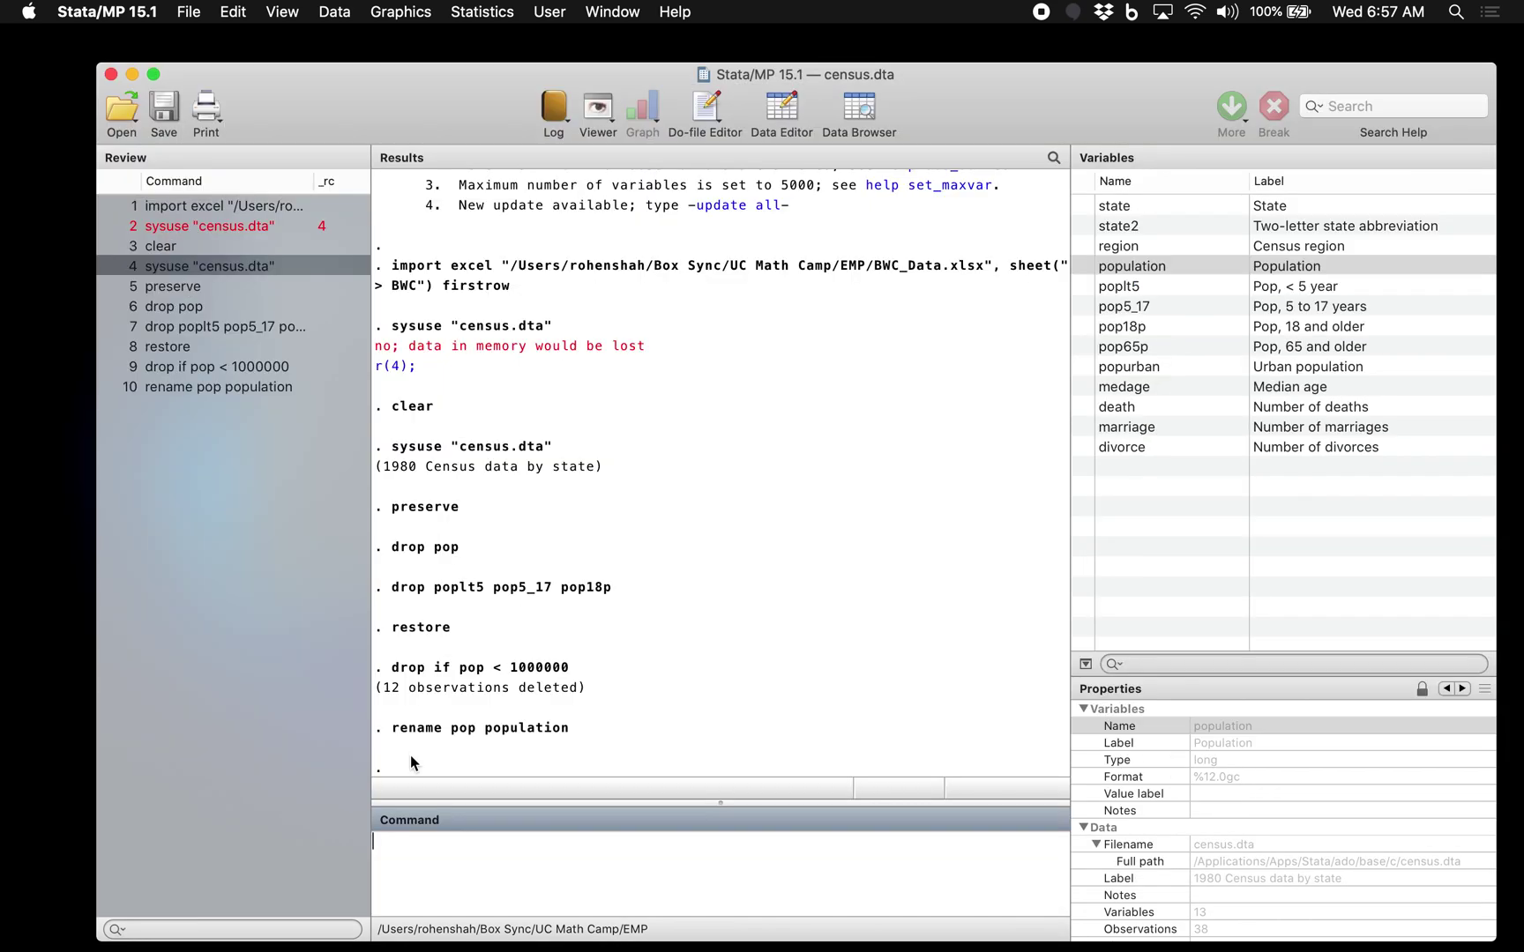
{"action": "left_click", "coordinate": [433, 867]}
{"action": "type", "text": "gen"}
{"action": "type", "text": "pop_thousands ="}
{"action": "double_click", "coordinate": [1109, 266]}
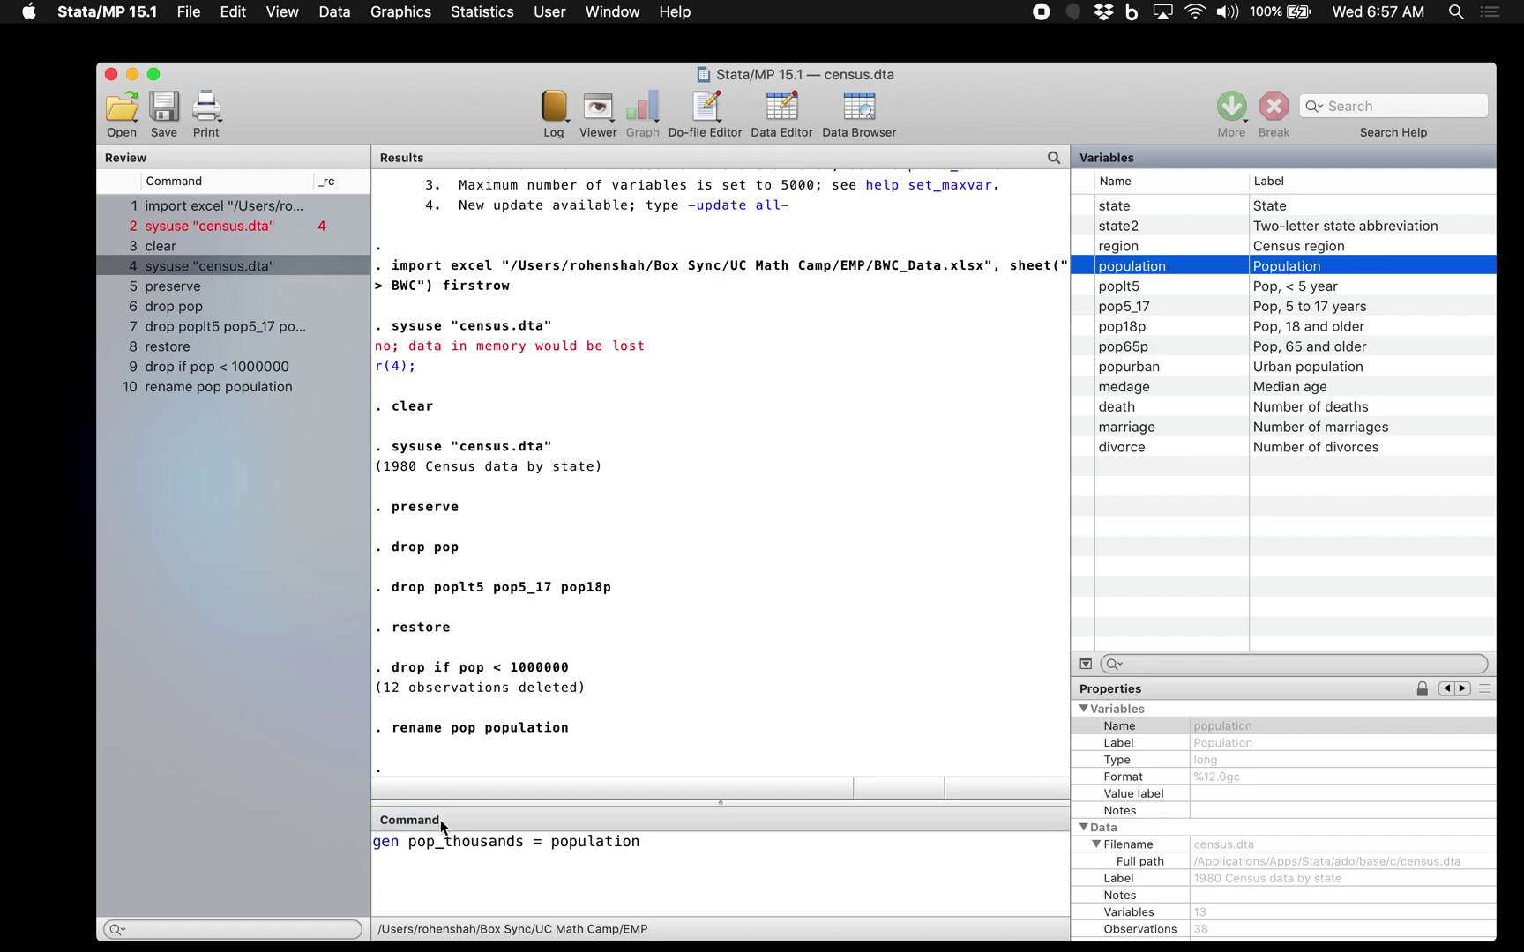
{"action": "left_click", "coordinate": [664, 852]}
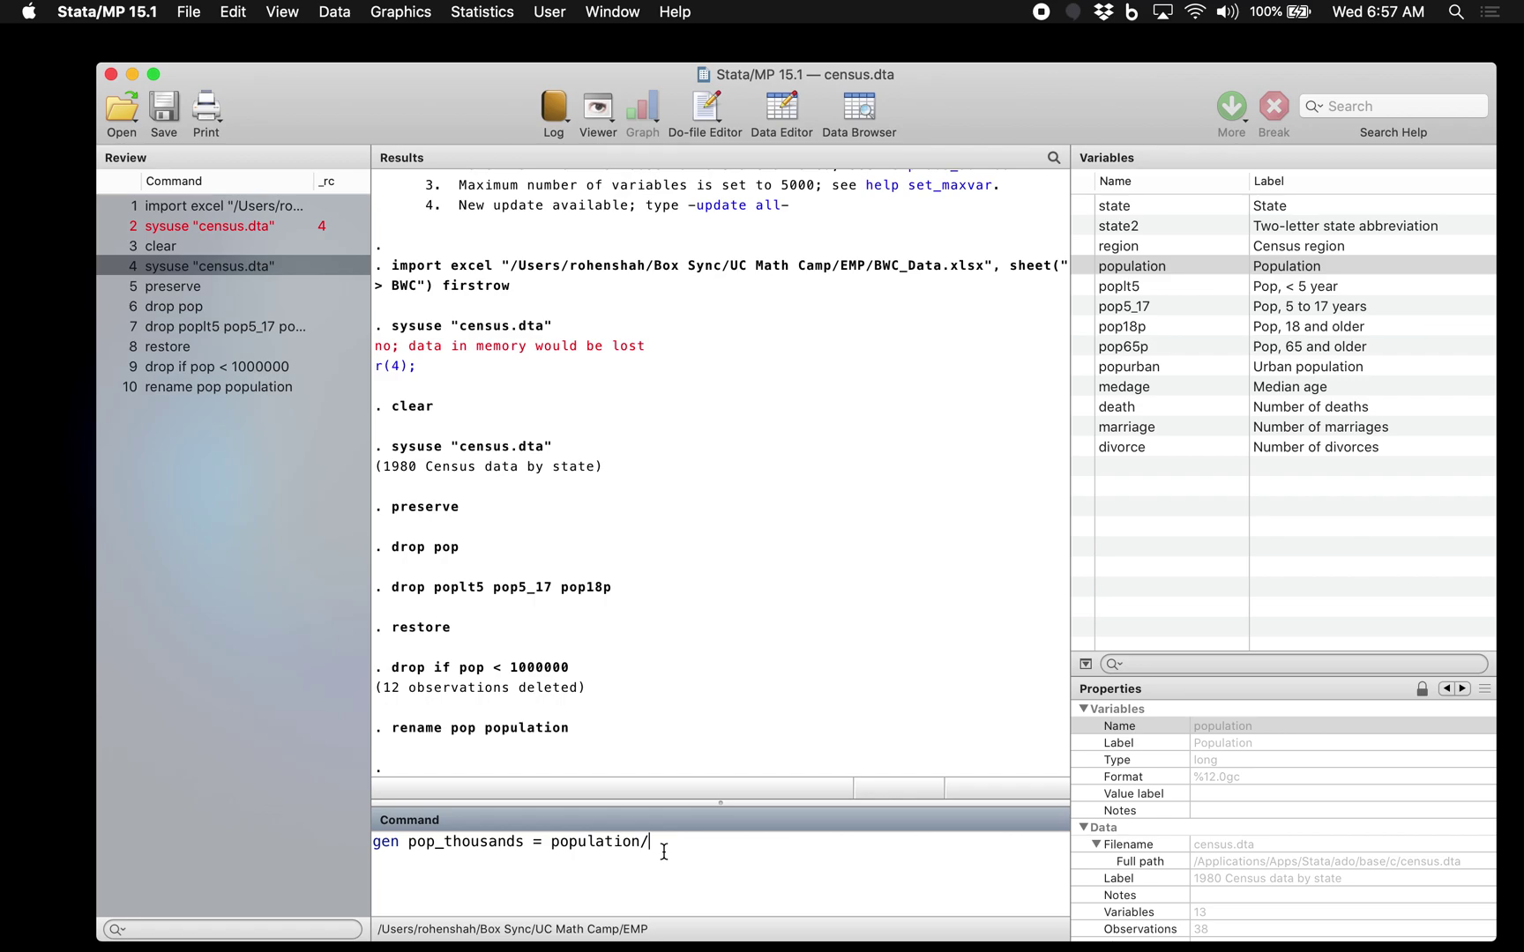
{"action": "type", "text": "1000"}
- Review the pop_thousands expression and run it to create the variable
{"action": "double_click", "coordinate": [470, 848]}
{"action": "left_click", "coordinate": [489, 854]}
{"action": "left_click_drag", "start_coordinate": [504, 848], "coordinate": [410, 849]}
{"action": "key", "text": "shift+super+Right"}
{"action": "left_click", "coordinate": [578, 848]}
{"action": "left_click_drag", "start_coordinate": [413, 848], "coordinate": [507, 851]}
{"action": "left_click", "coordinate": [579, 847]}
{"action": "double_click", "coordinate": [580, 845]}
{"action": "left_click", "coordinate": [682, 848]}
{"action": "key", "text": "Return"}
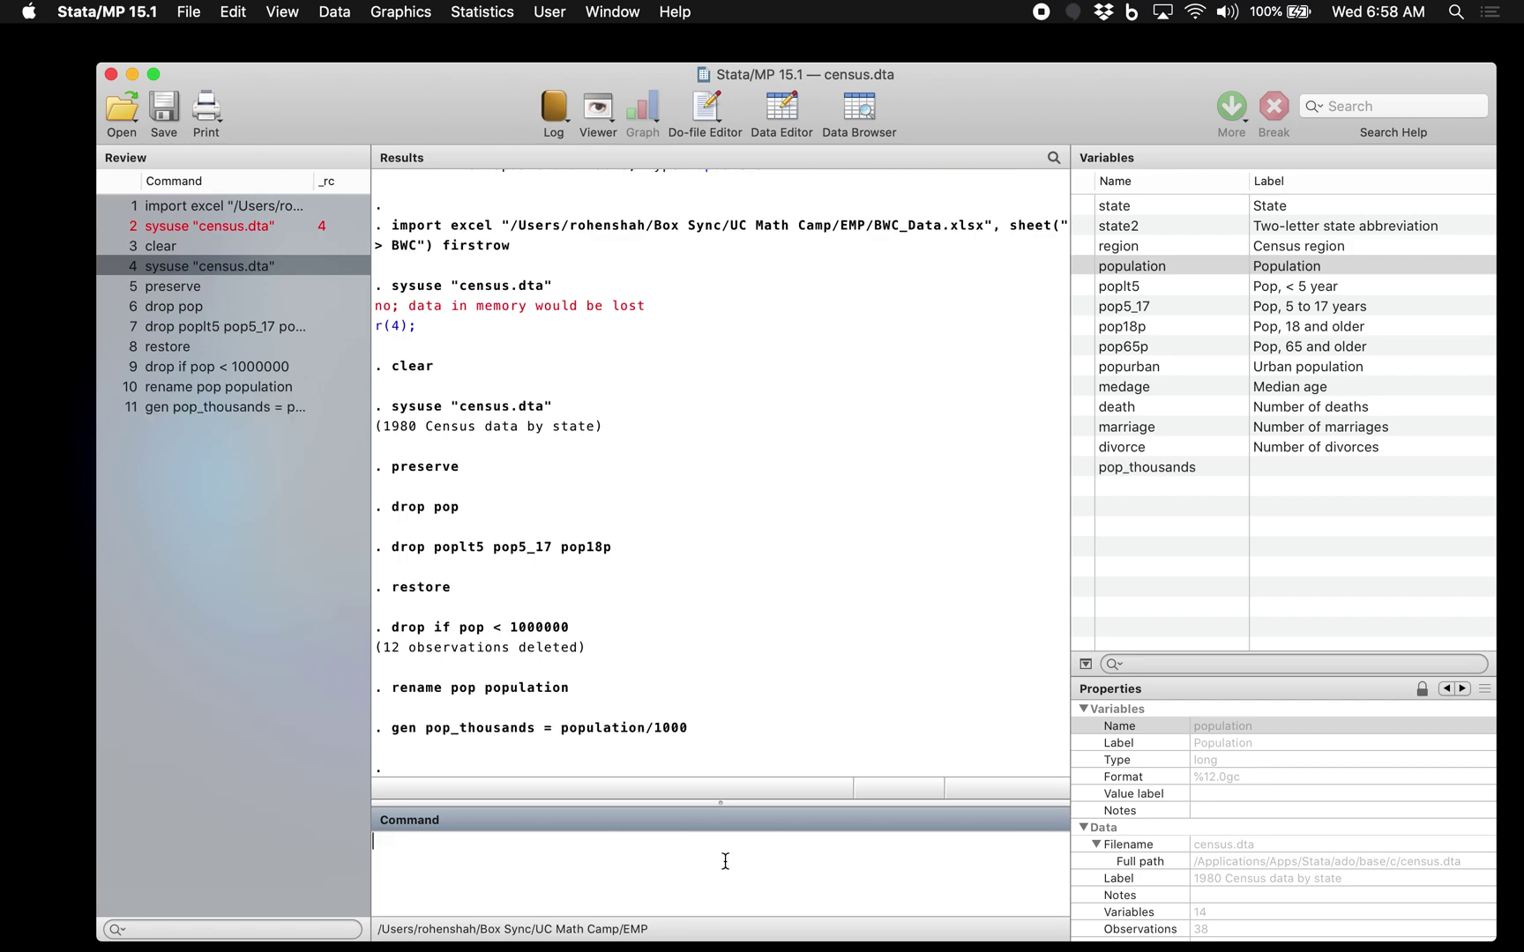
{"action": "left_click", "coordinate": [871, 104]}
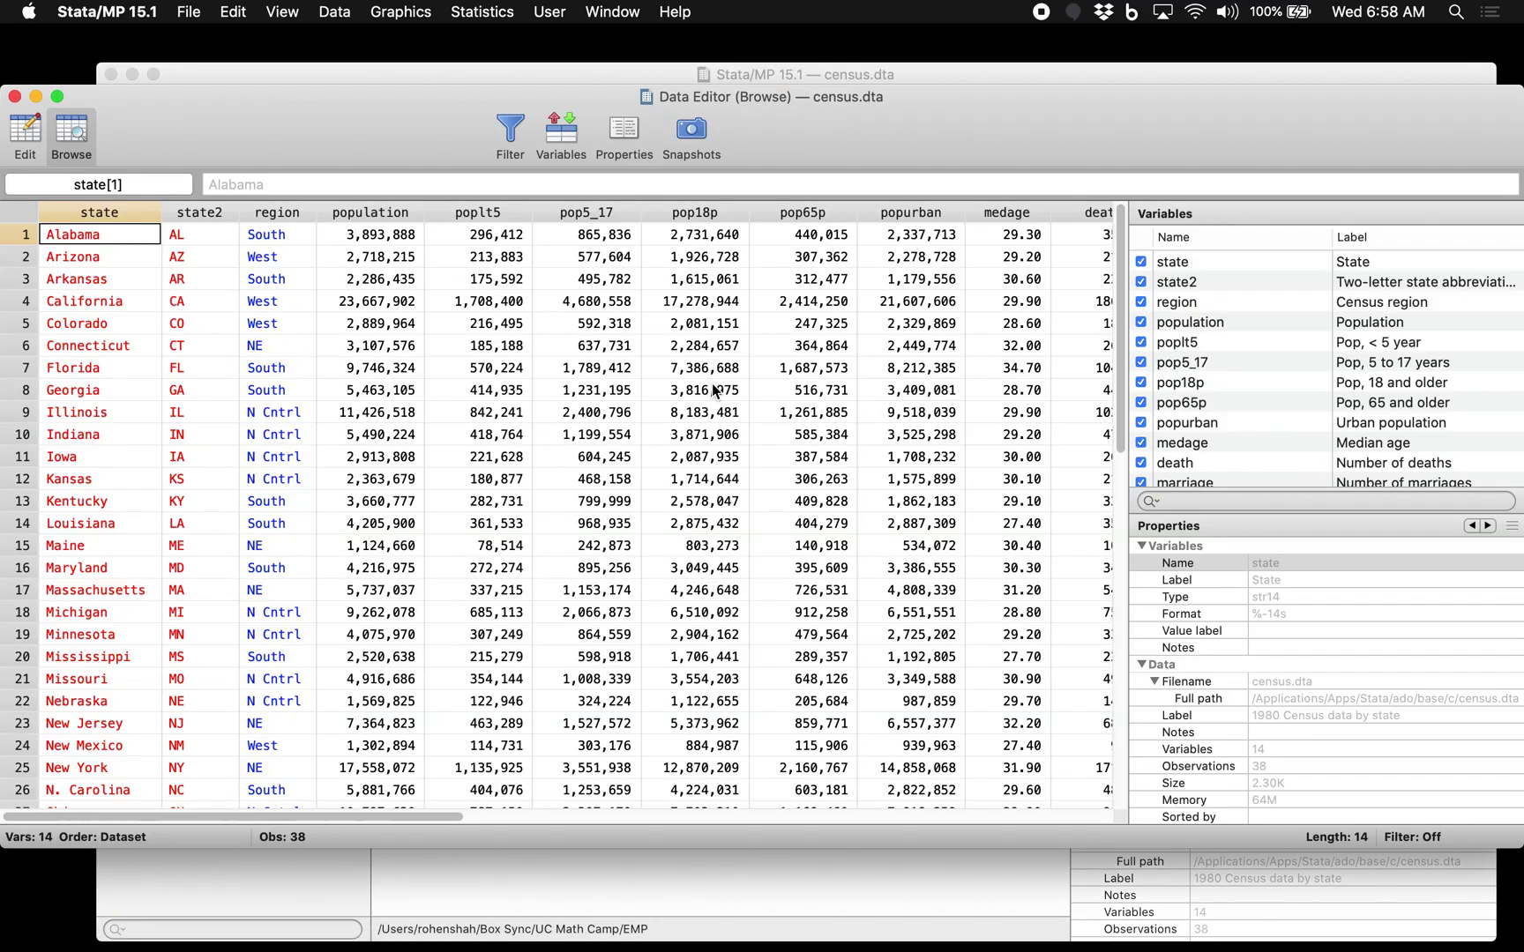
{"action": "scroll", "coordinate": [714, 391], "scroll_direction": "right", "scroll_amount": 10}
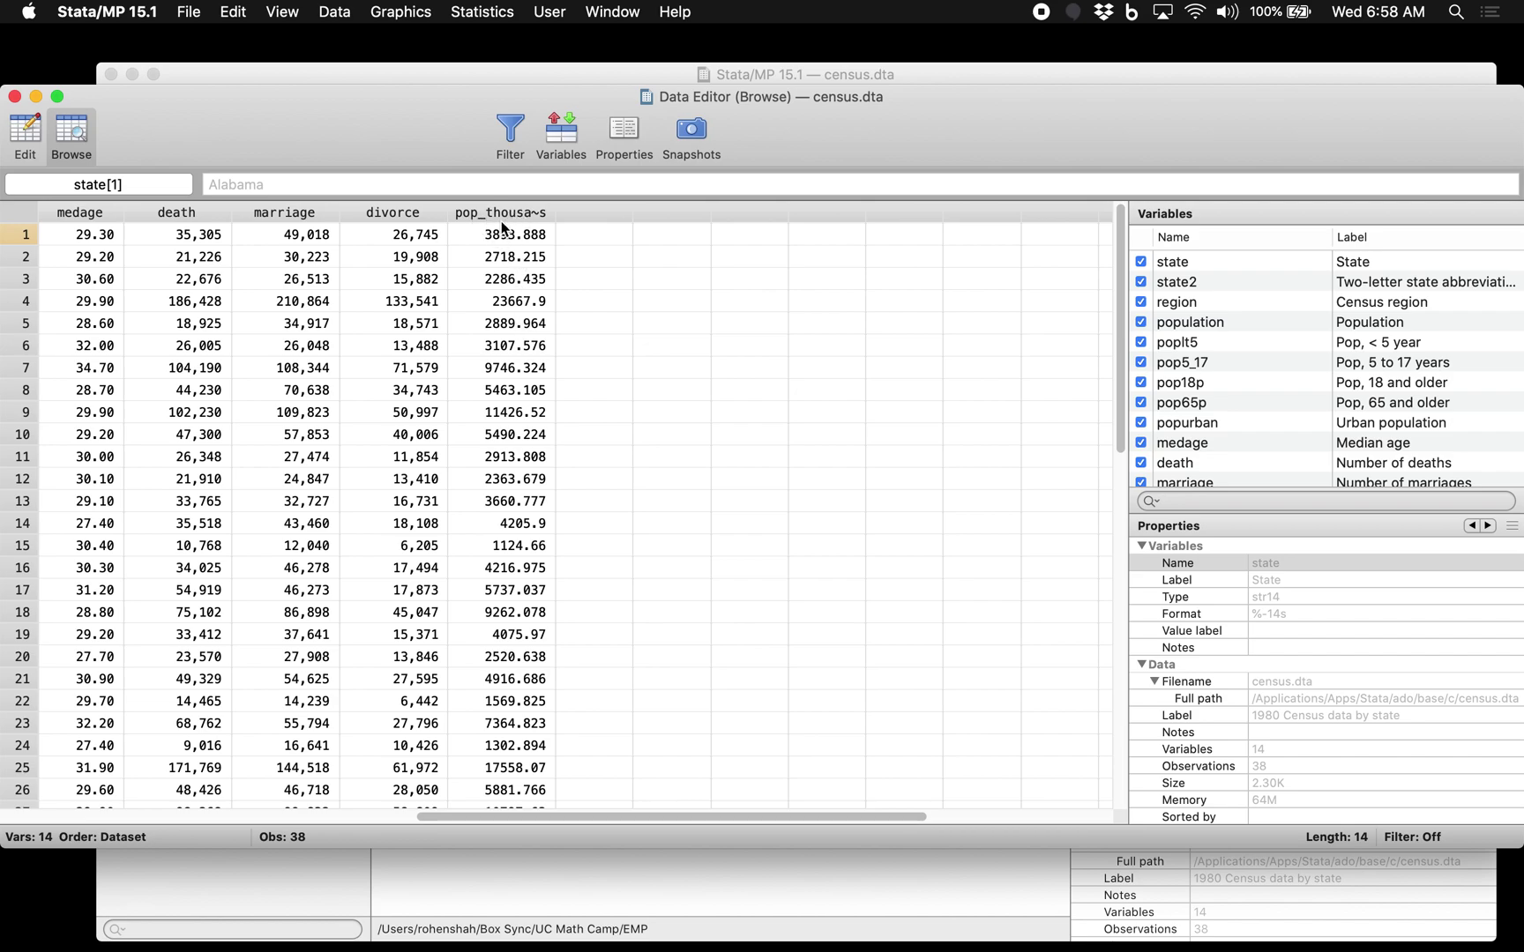
{"action": "scroll", "coordinate": [559, 233], "scroll_direction": "left", "scroll_amount": 3}
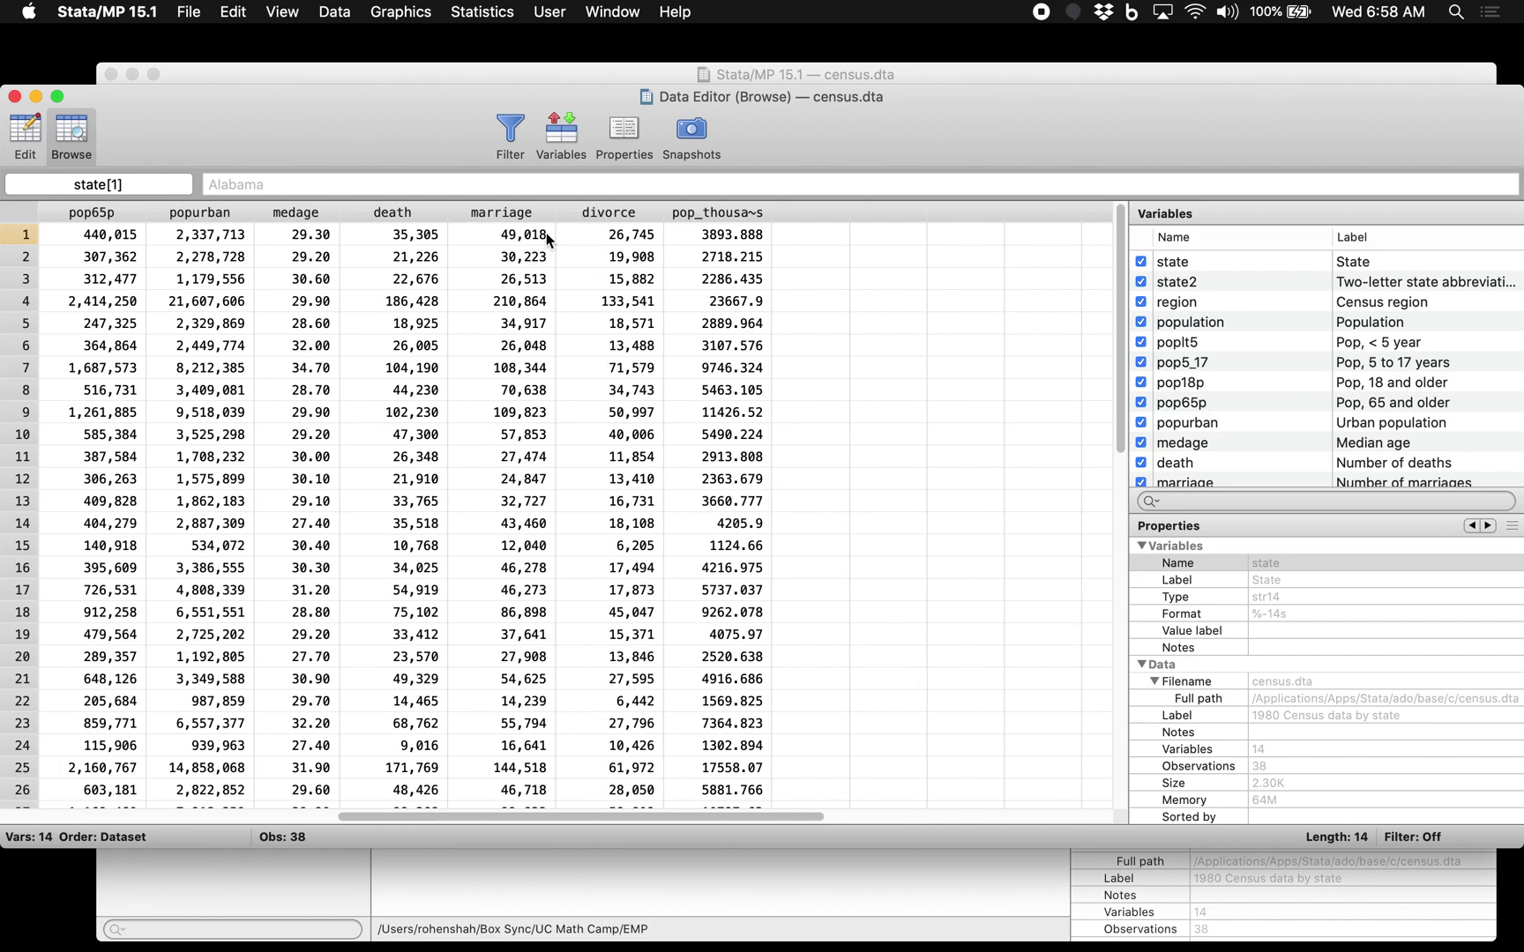
{"action": "left_click", "coordinate": [721, 240]}
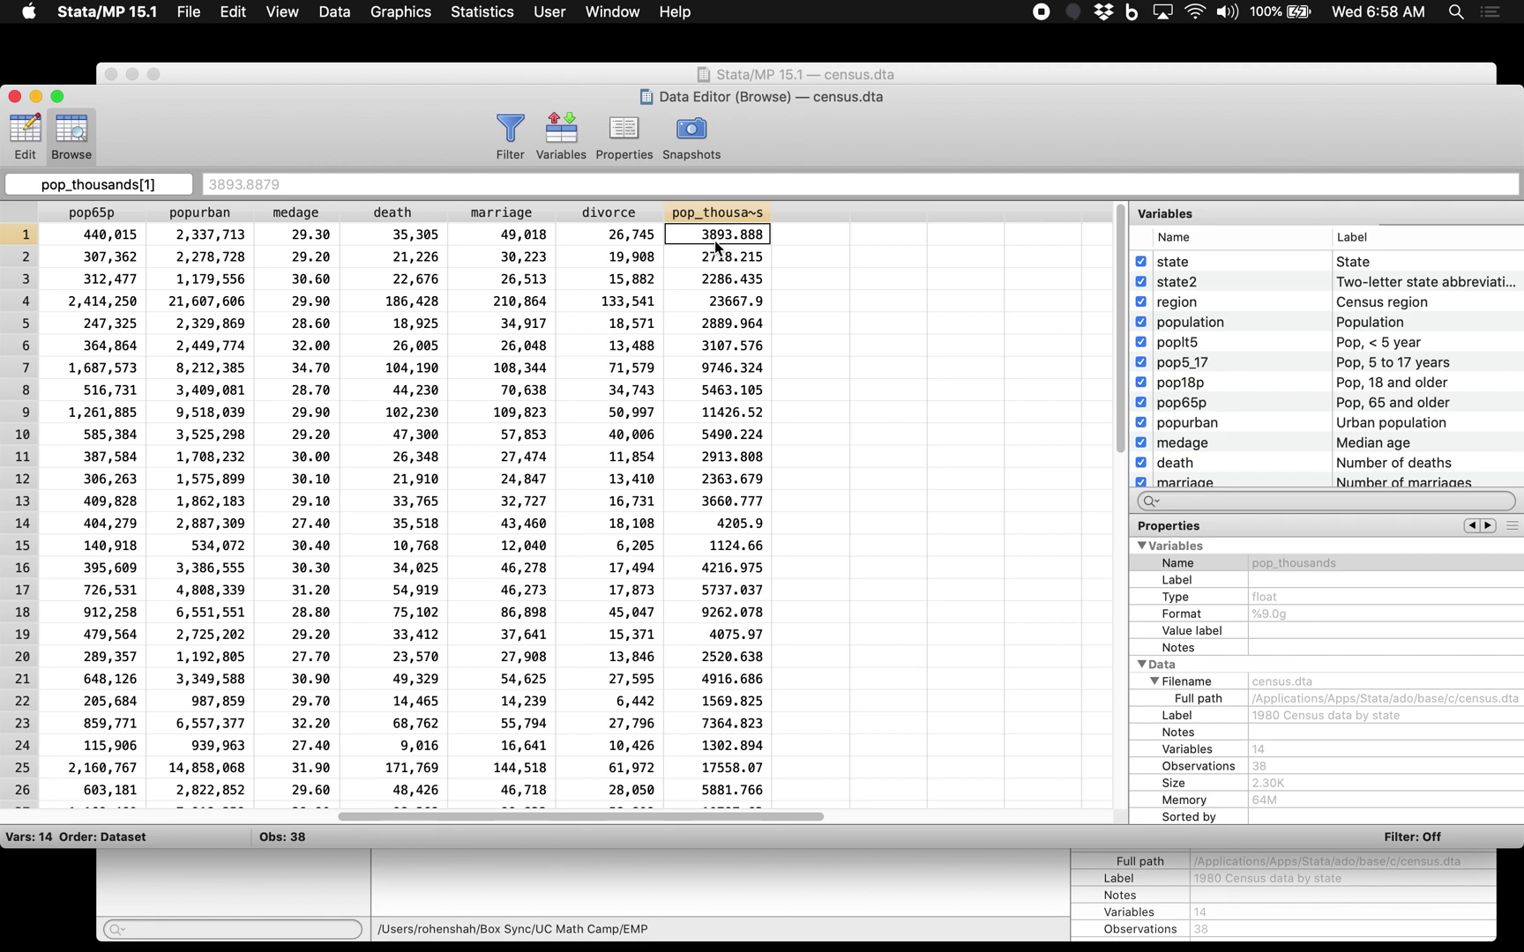
{"action": "scroll", "coordinate": [739, 246], "scroll_direction": "left", "scroll_amount": 5}
{"action": "scroll", "coordinate": [739, 245], "scroll_direction": "down", "scroll_amount": 1}
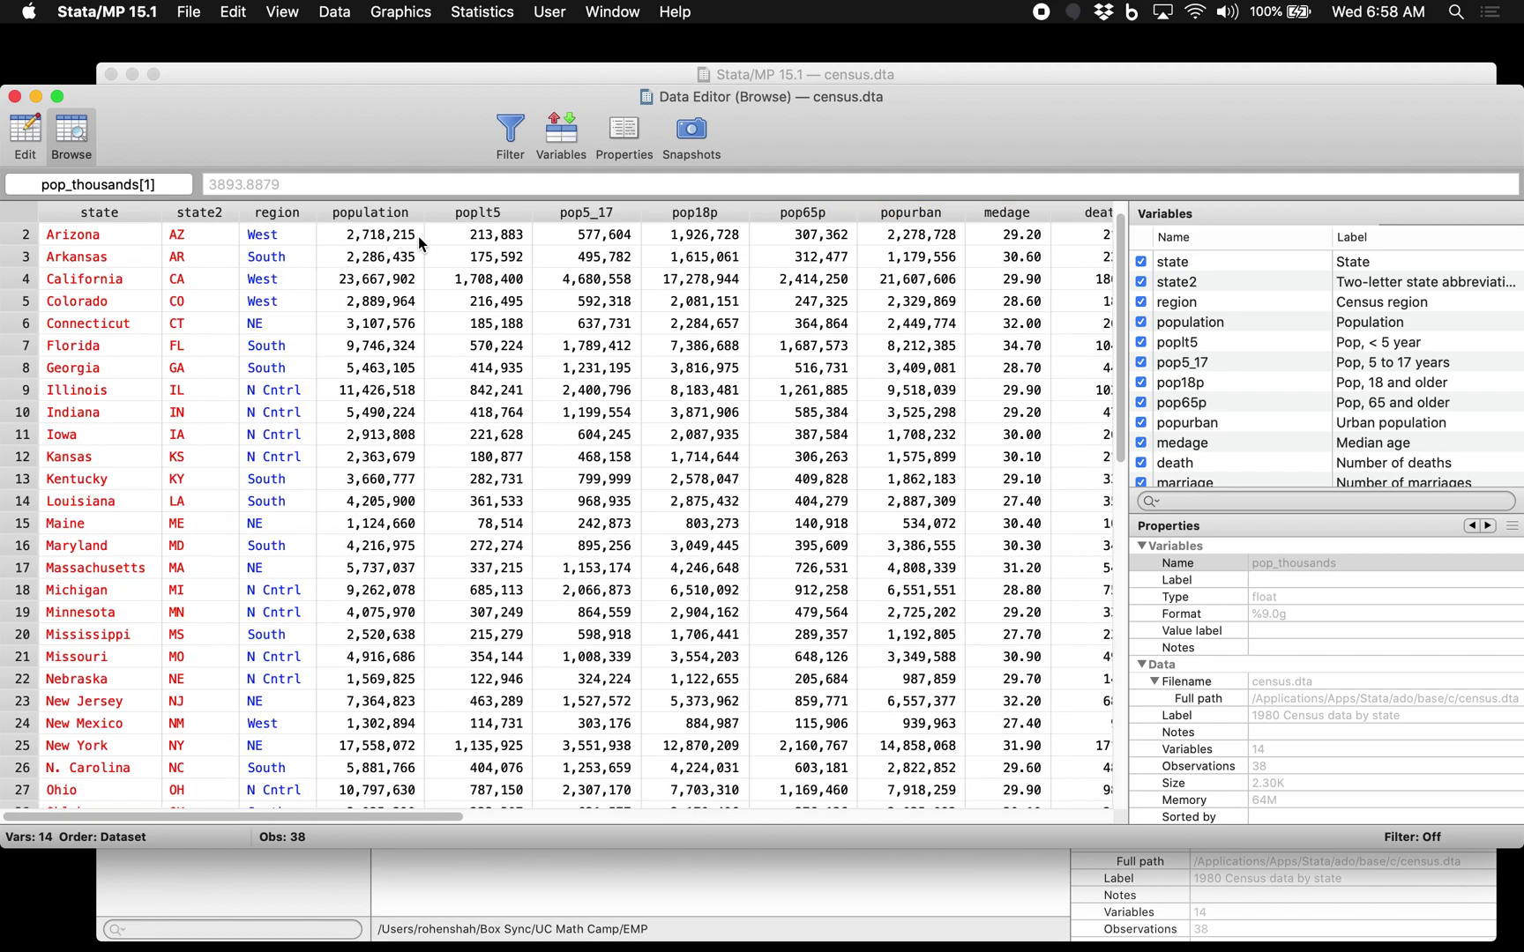
{"action": "scroll", "coordinate": [419, 238], "scroll_direction": "up", "scroll_amount": 1}
{"action": "left_click", "coordinate": [355, 237]}
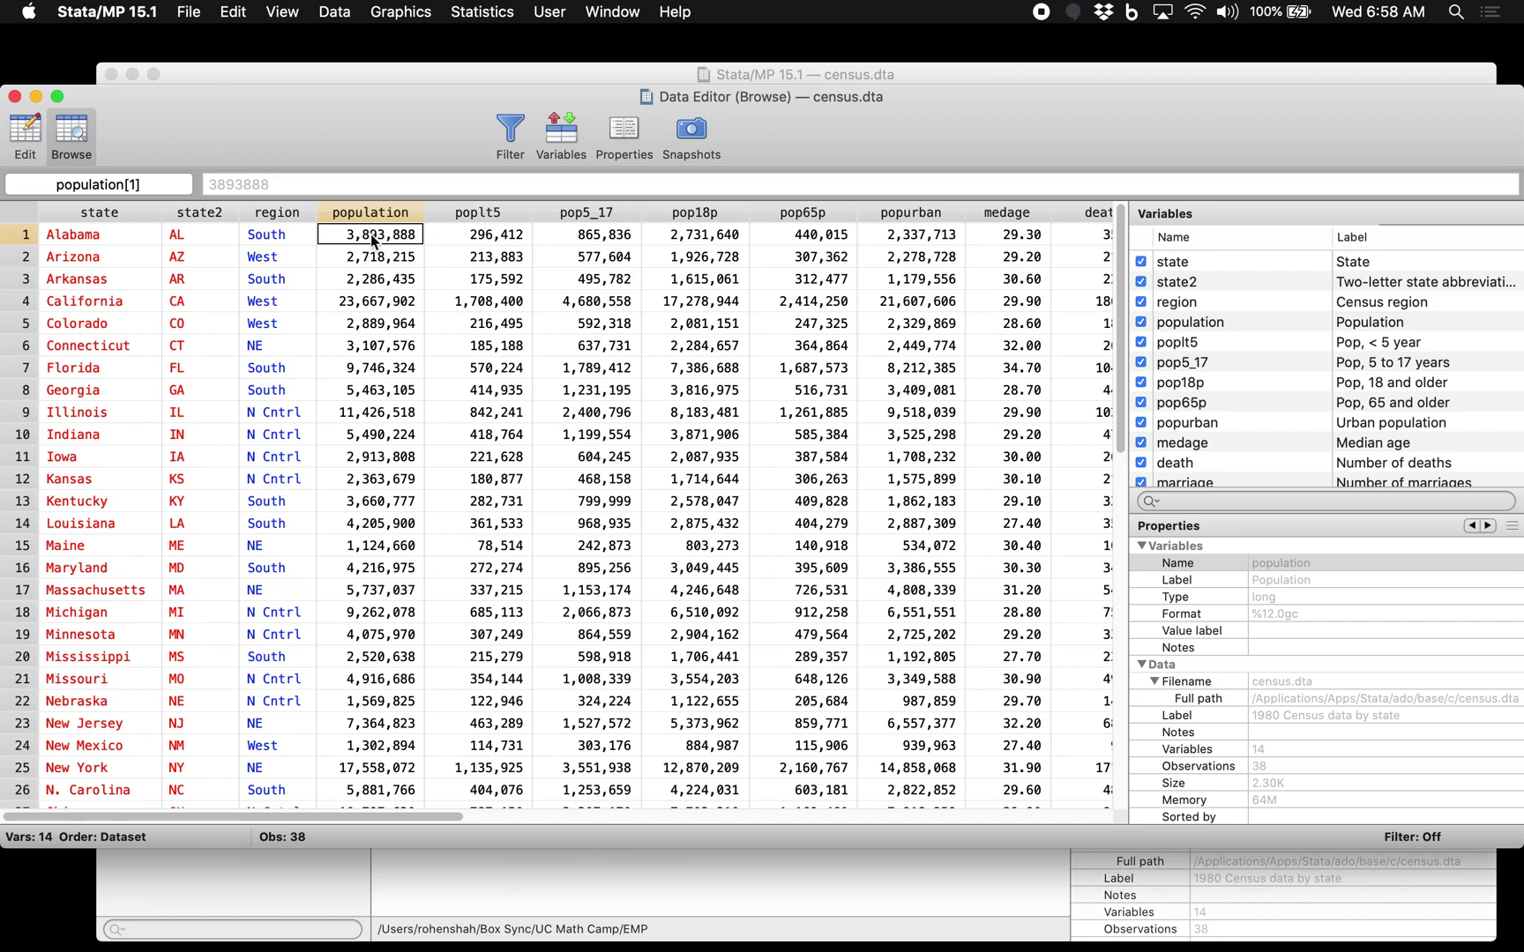
{"action": "scroll", "coordinate": [367, 242], "scroll_direction": "right", "scroll_amount": 10}
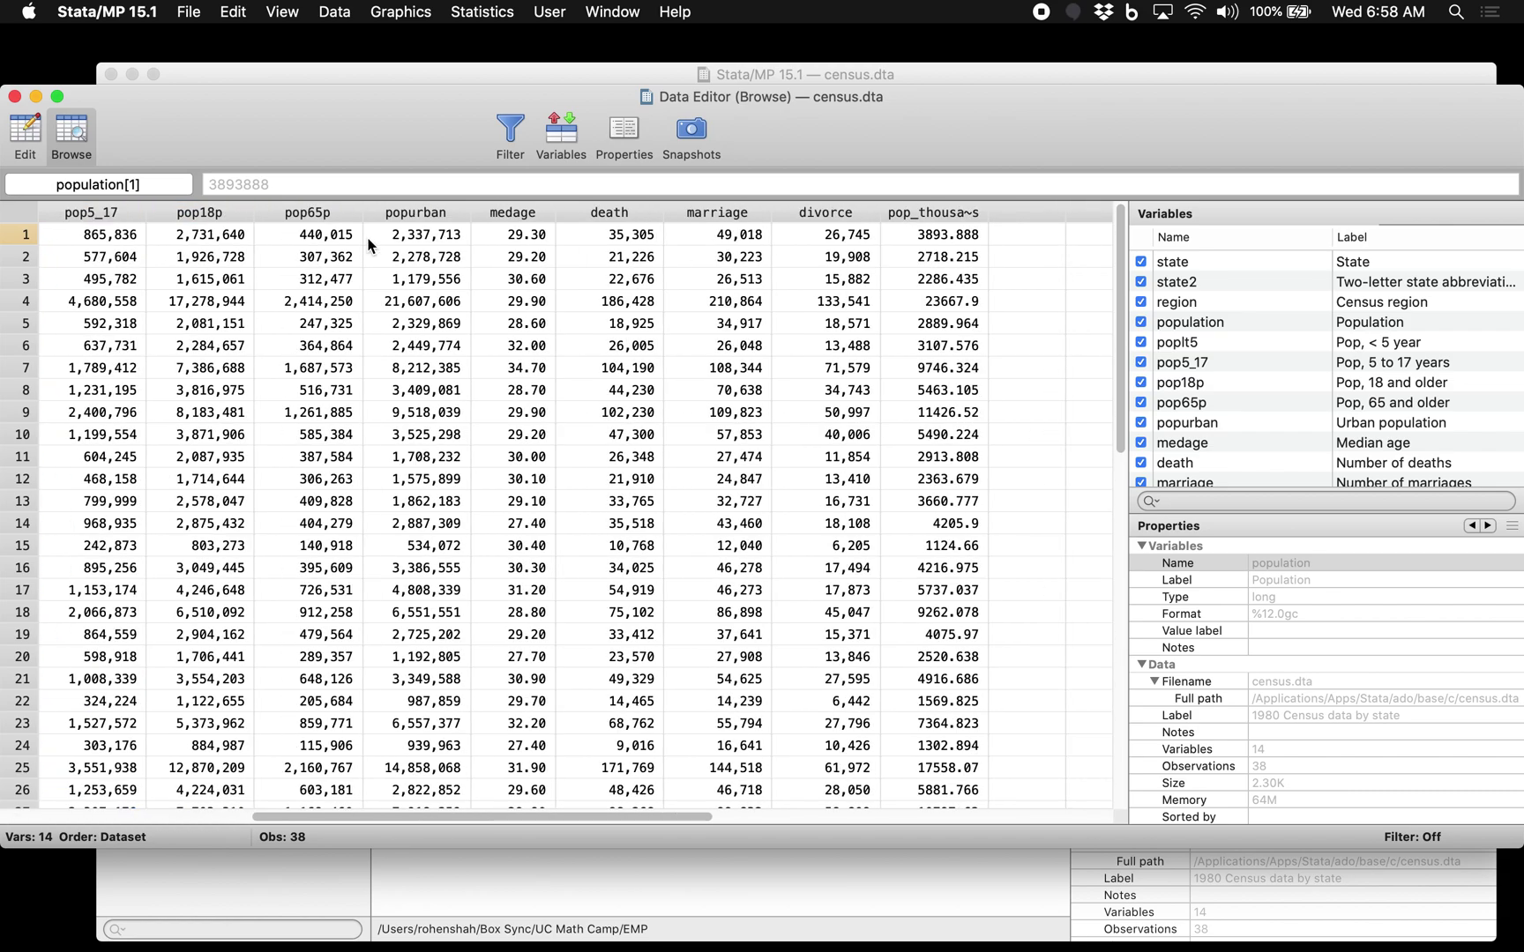
{"action": "left_click", "coordinate": [944, 235]}
{"action": "scroll", "coordinate": [846, 252], "scroll_direction": "left", "scroll_amount": 10}
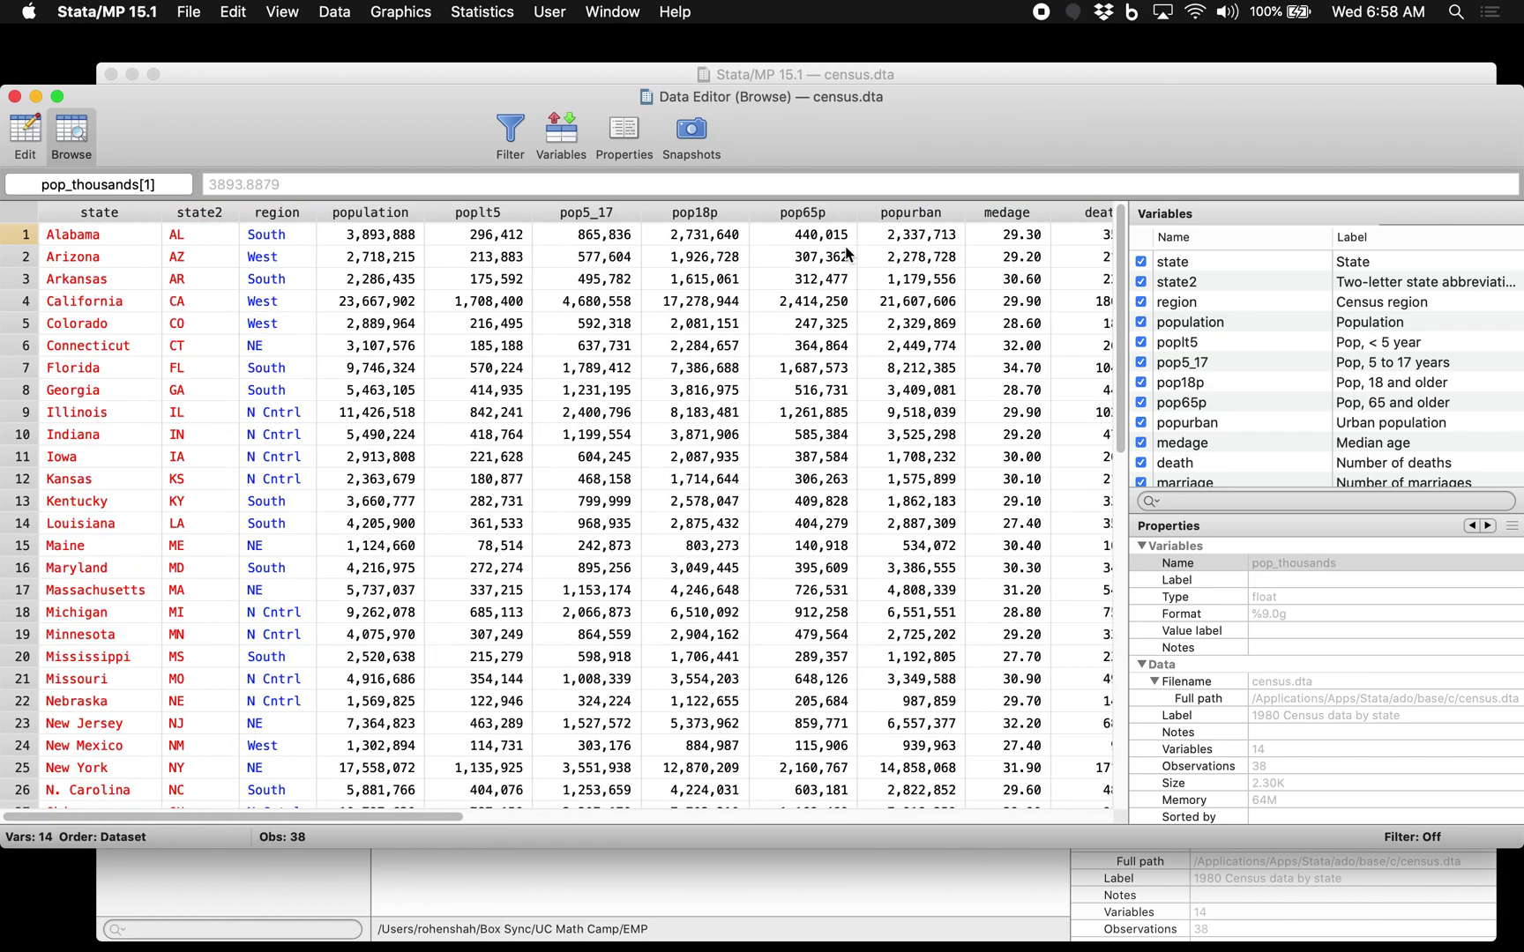
{"action": "scroll", "coordinate": [847, 251], "scroll_direction": "right", "scroll_amount": 10}
{"action": "scroll", "coordinate": [924, 267], "scroll_direction": "left", "scroll_amount": 10}
{"action": "scroll", "coordinate": [925, 268], "scroll_direction": "right", "scroll_amount": 10}
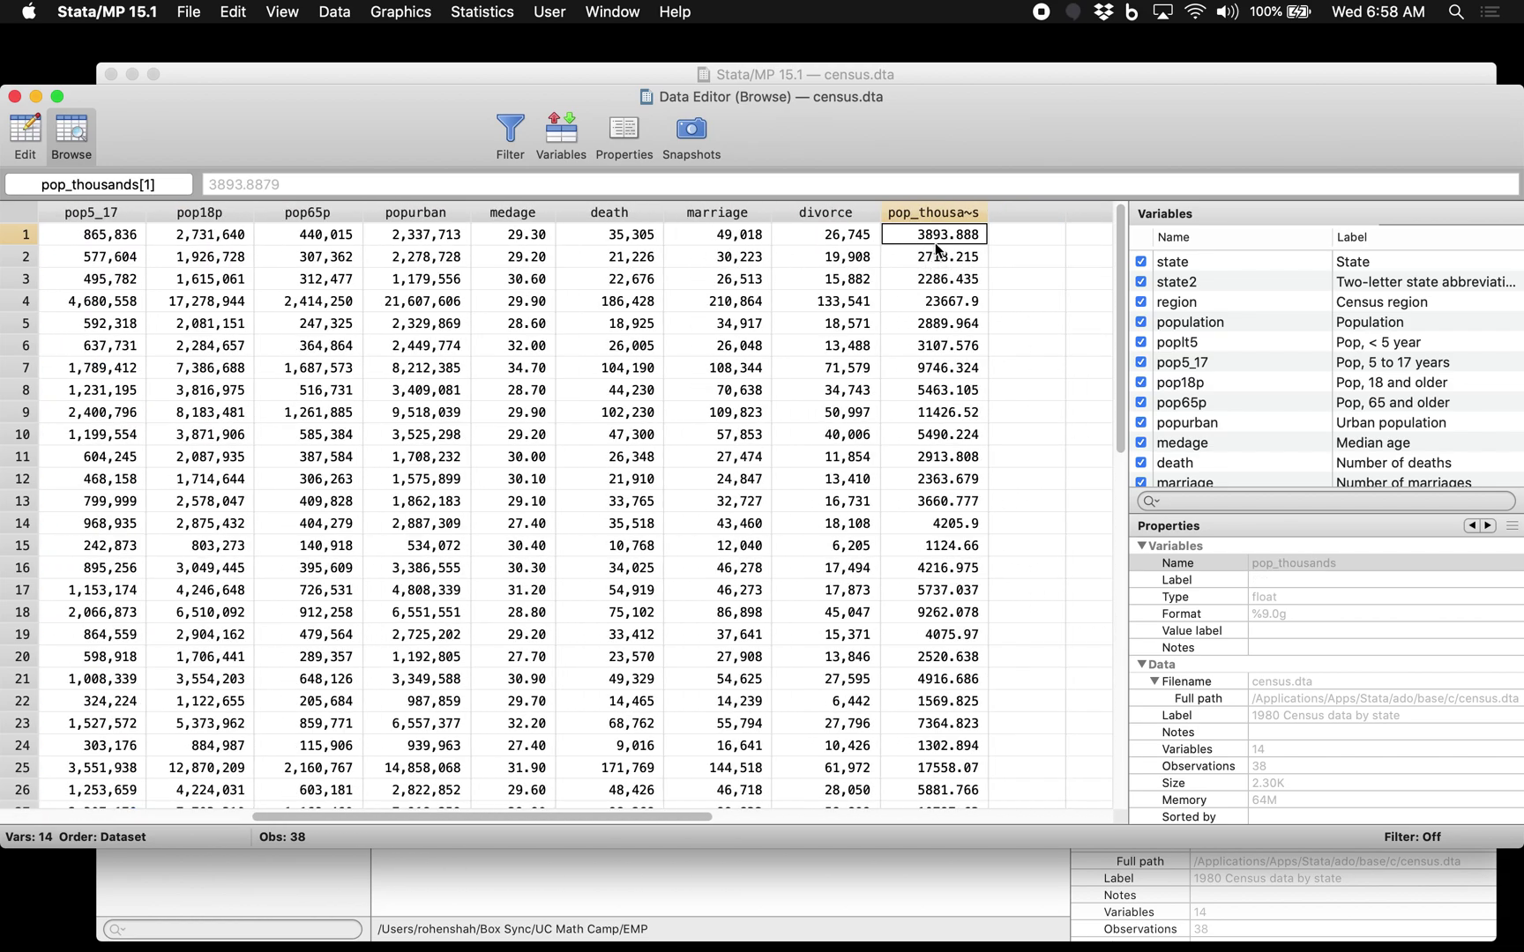
{"action": "scroll", "coordinate": [932, 239], "scroll_direction": "left", "scroll_amount": 10}
{"action": "scroll", "coordinate": [932, 239], "scroll_direction": "down", "scroll_amount": 1}
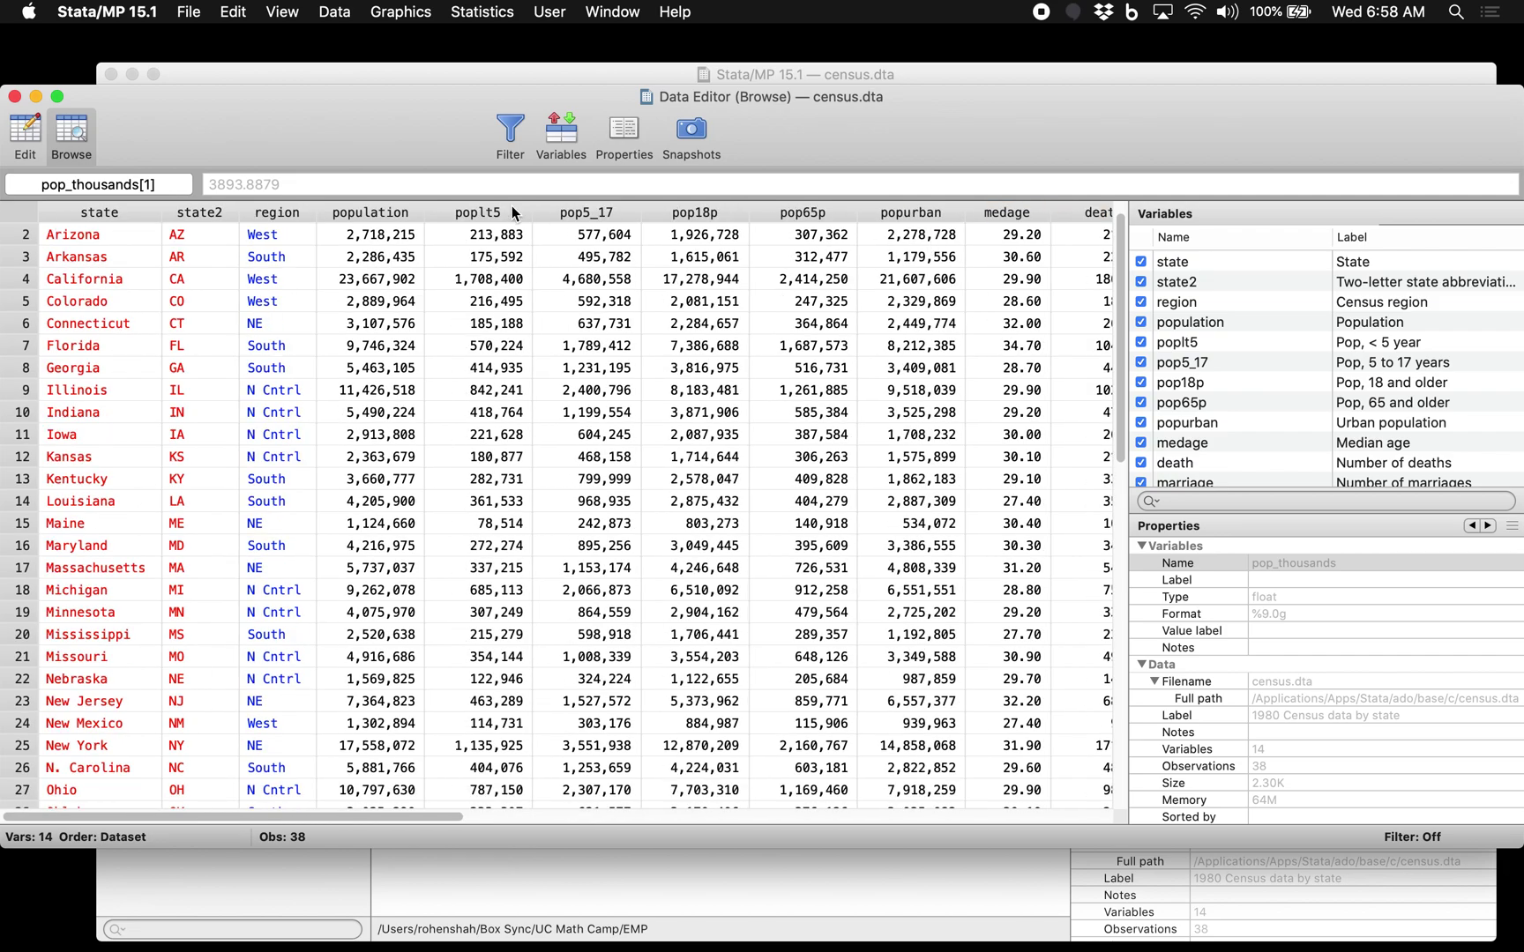
{"action": "scroll", "coordinate": [426, 238], "scroll_direction": "up", "scroll_amount": 1}
{"action": "left_click", "coordinate": [420, 237]}
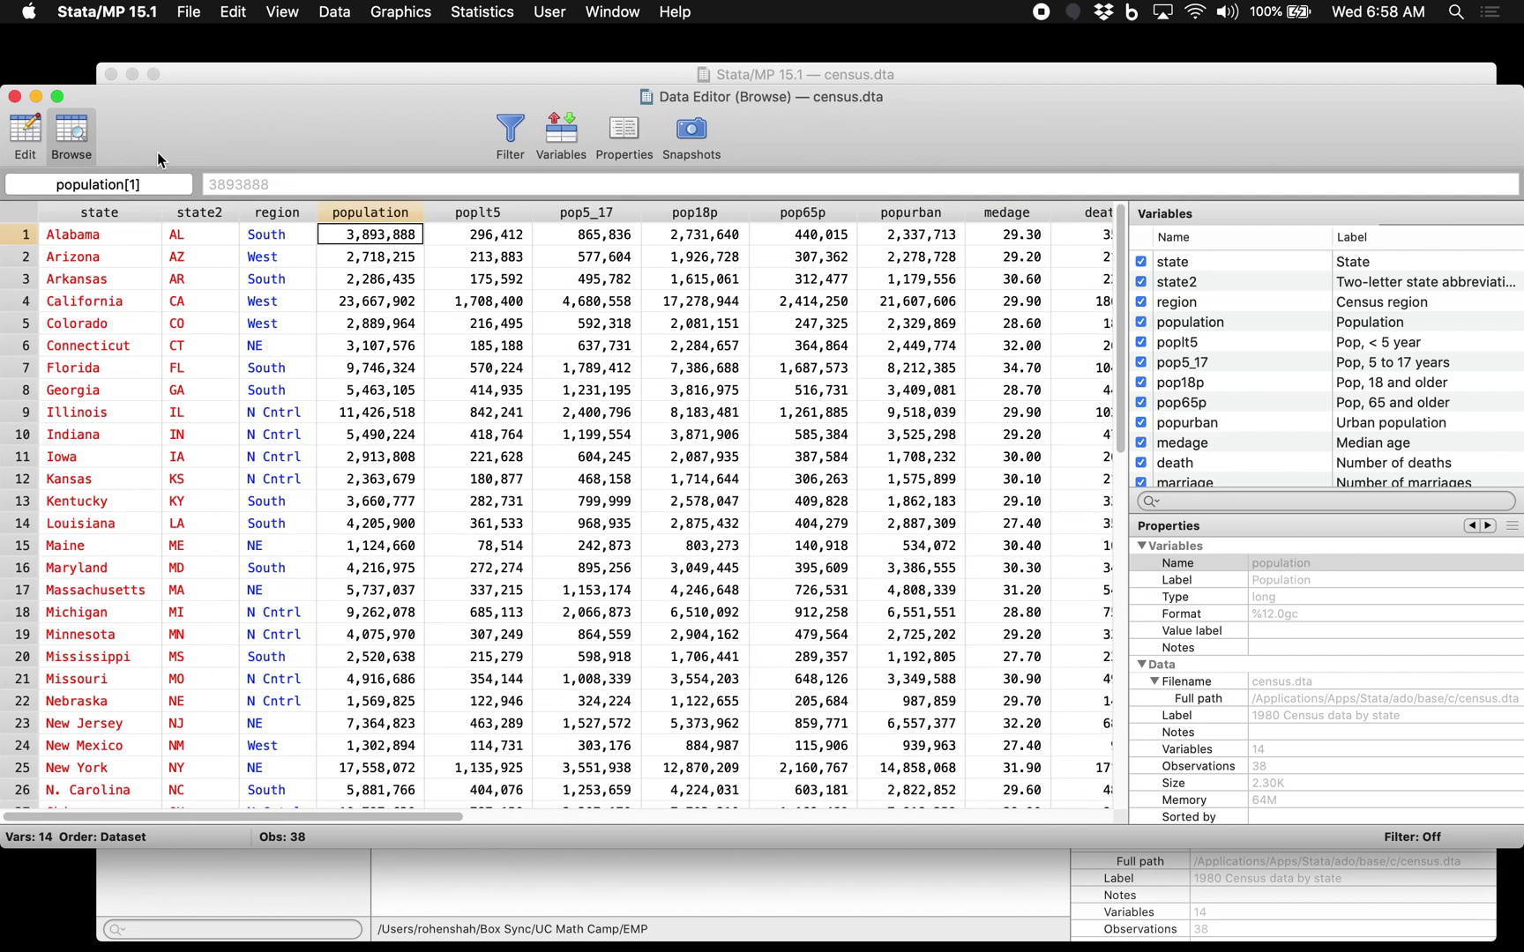
{"action": "left_click", "coordinate": [14, 96]}
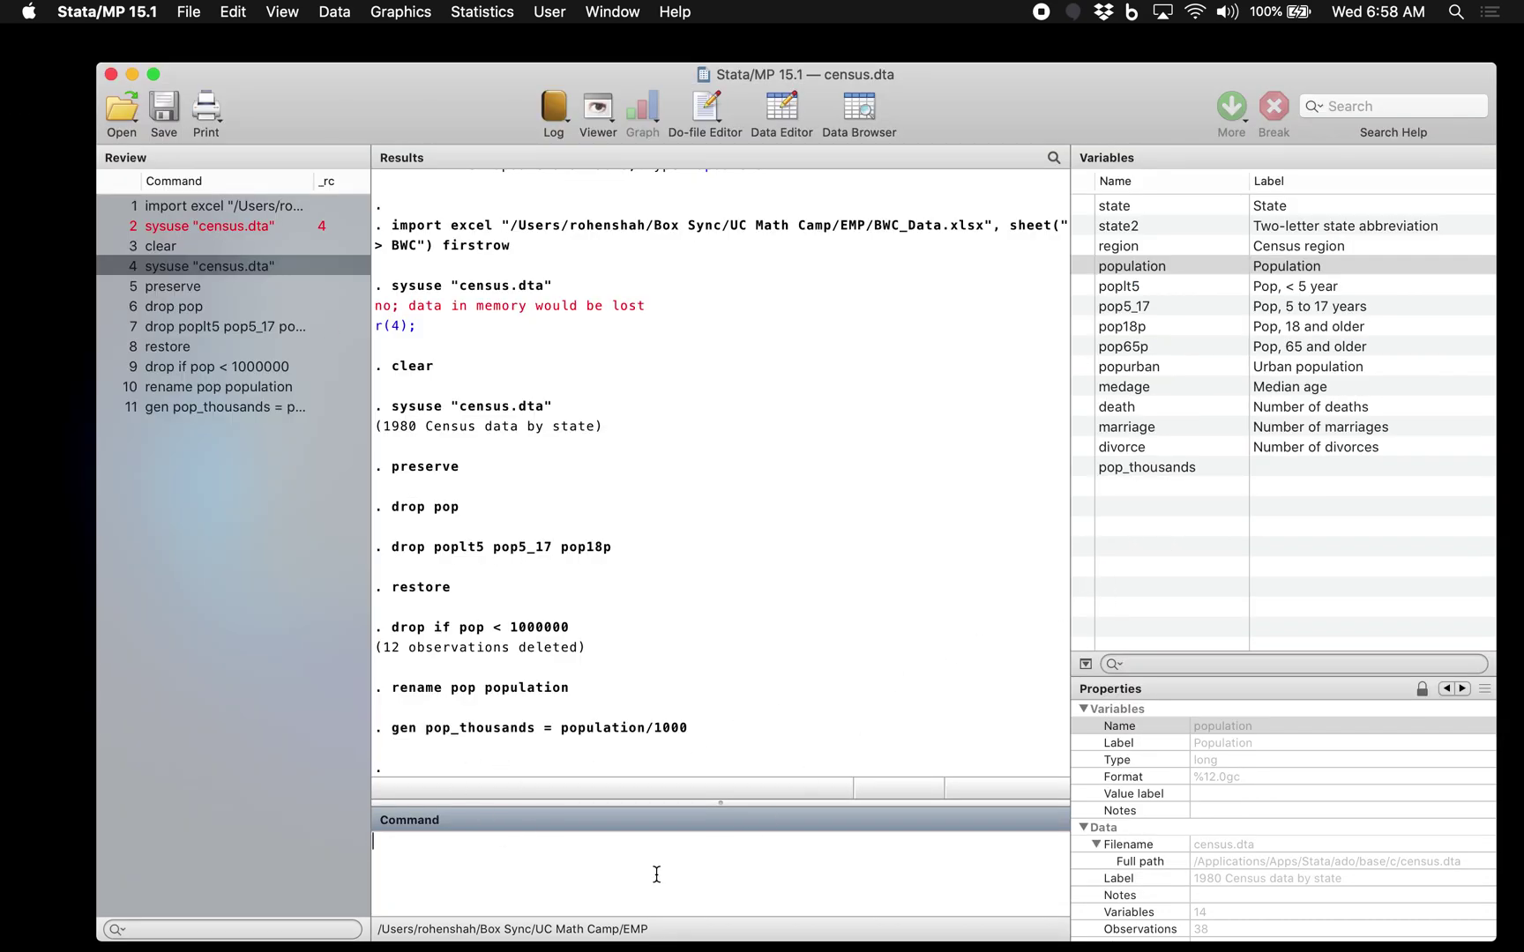
- Check the divorce values in the Data Browser, then run 'gen x = divorce^2'
{"action": "left_click", "coordinate": [859, 110]}
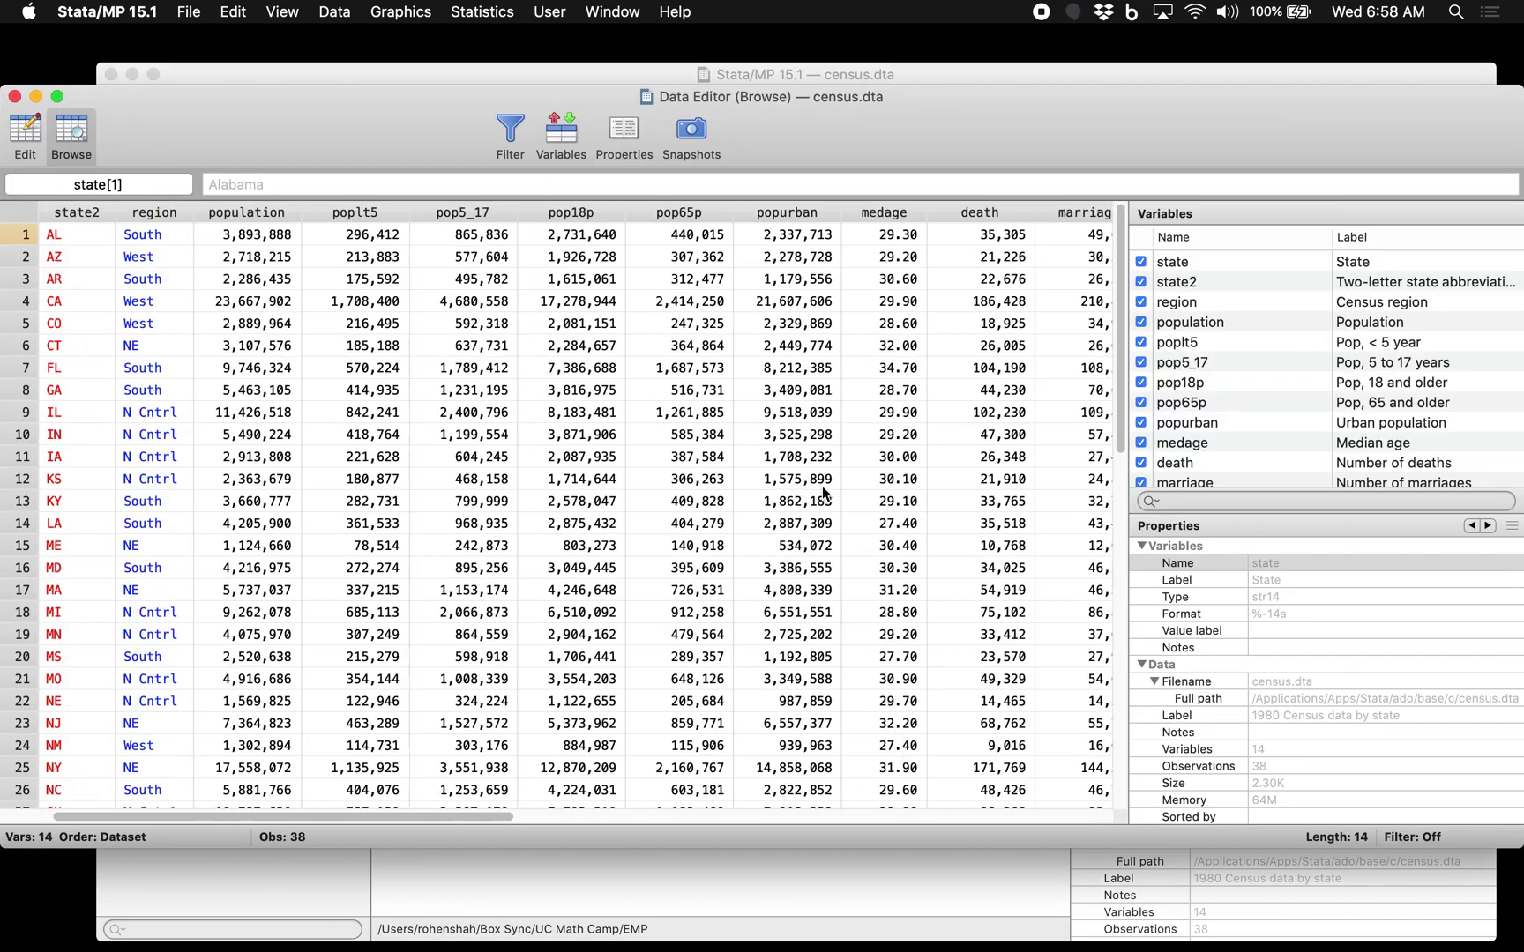
{"action": "scroll", "coordinate": [822, 486], "scroll_direction": "right", "scroll_amount": 10}
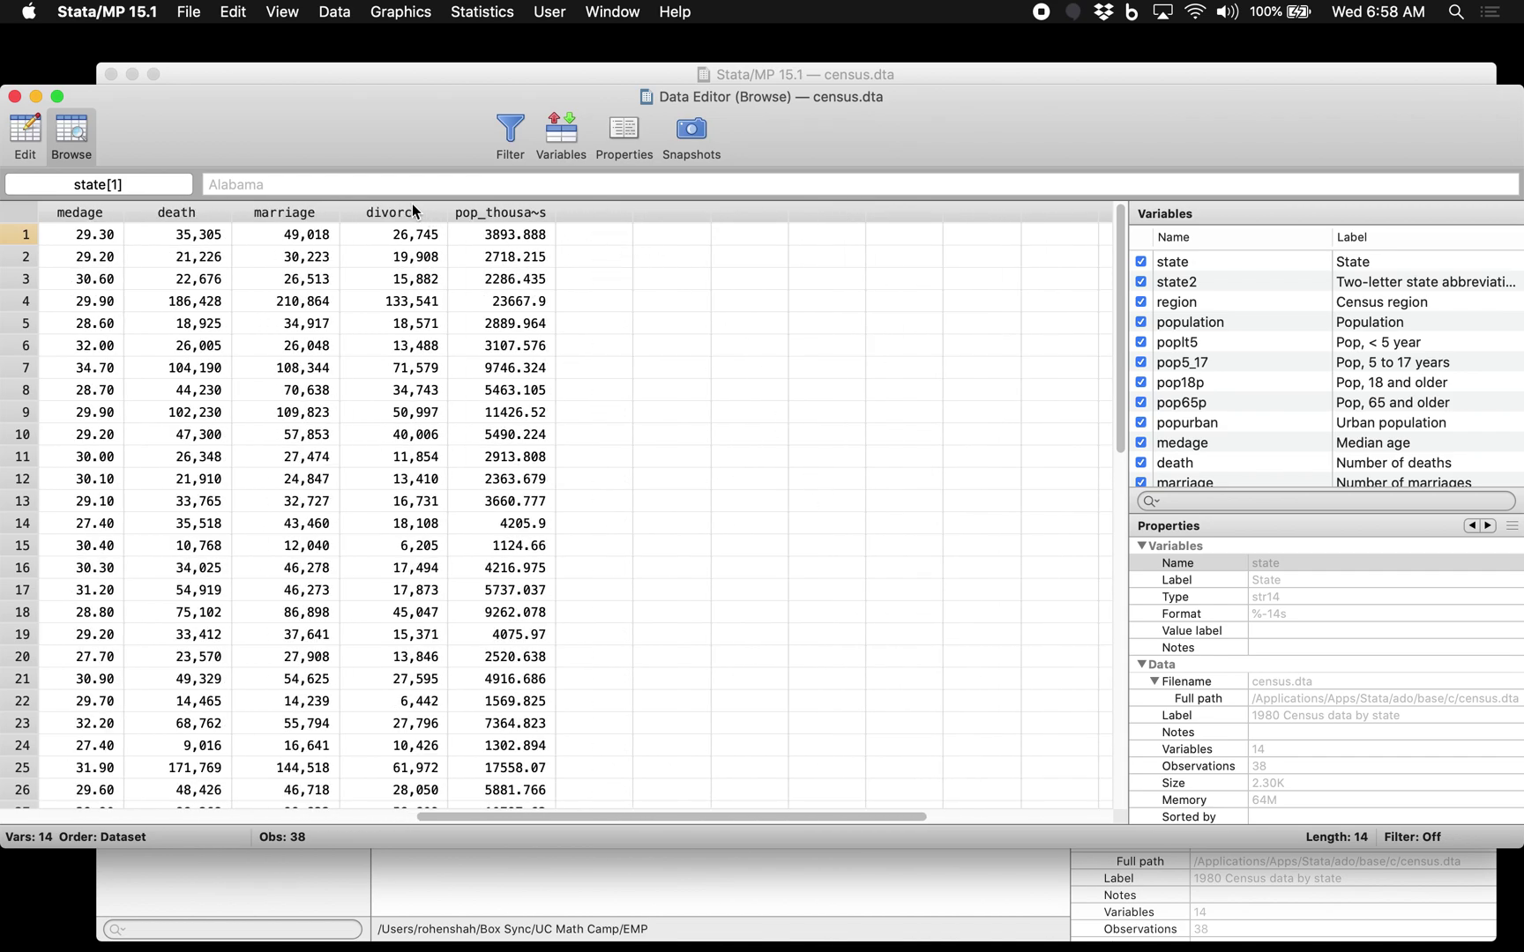
{"action": "left_click", "coordinate": [412, 209]}
{"action": "left_click", "coordinate": [414, 257]}
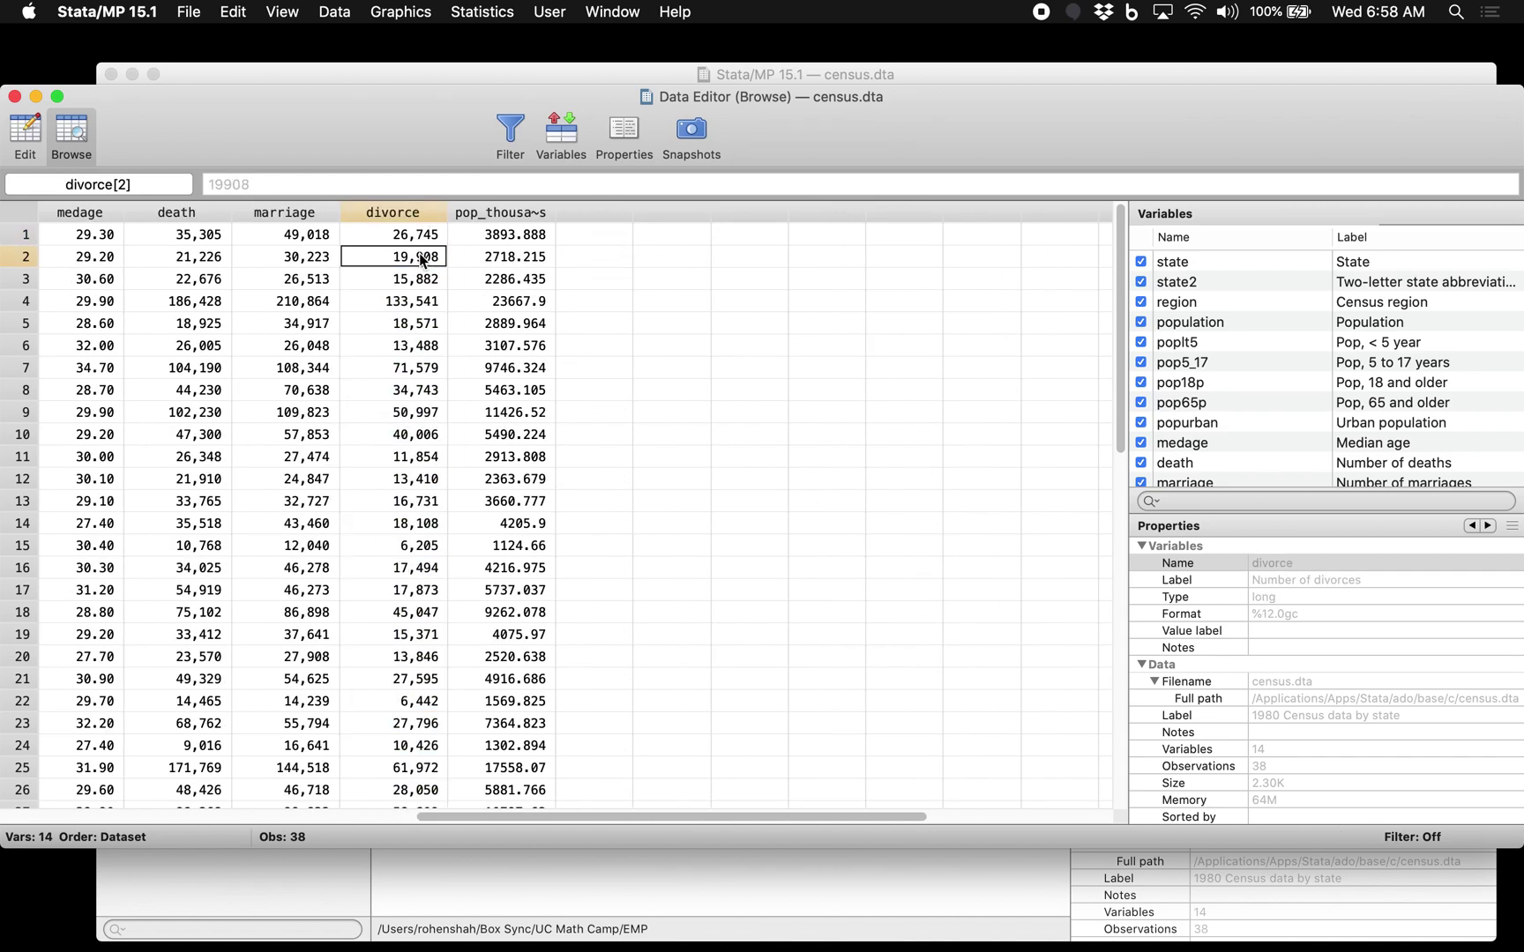
{"action": "left_click", "coordinate": [14, 97]}
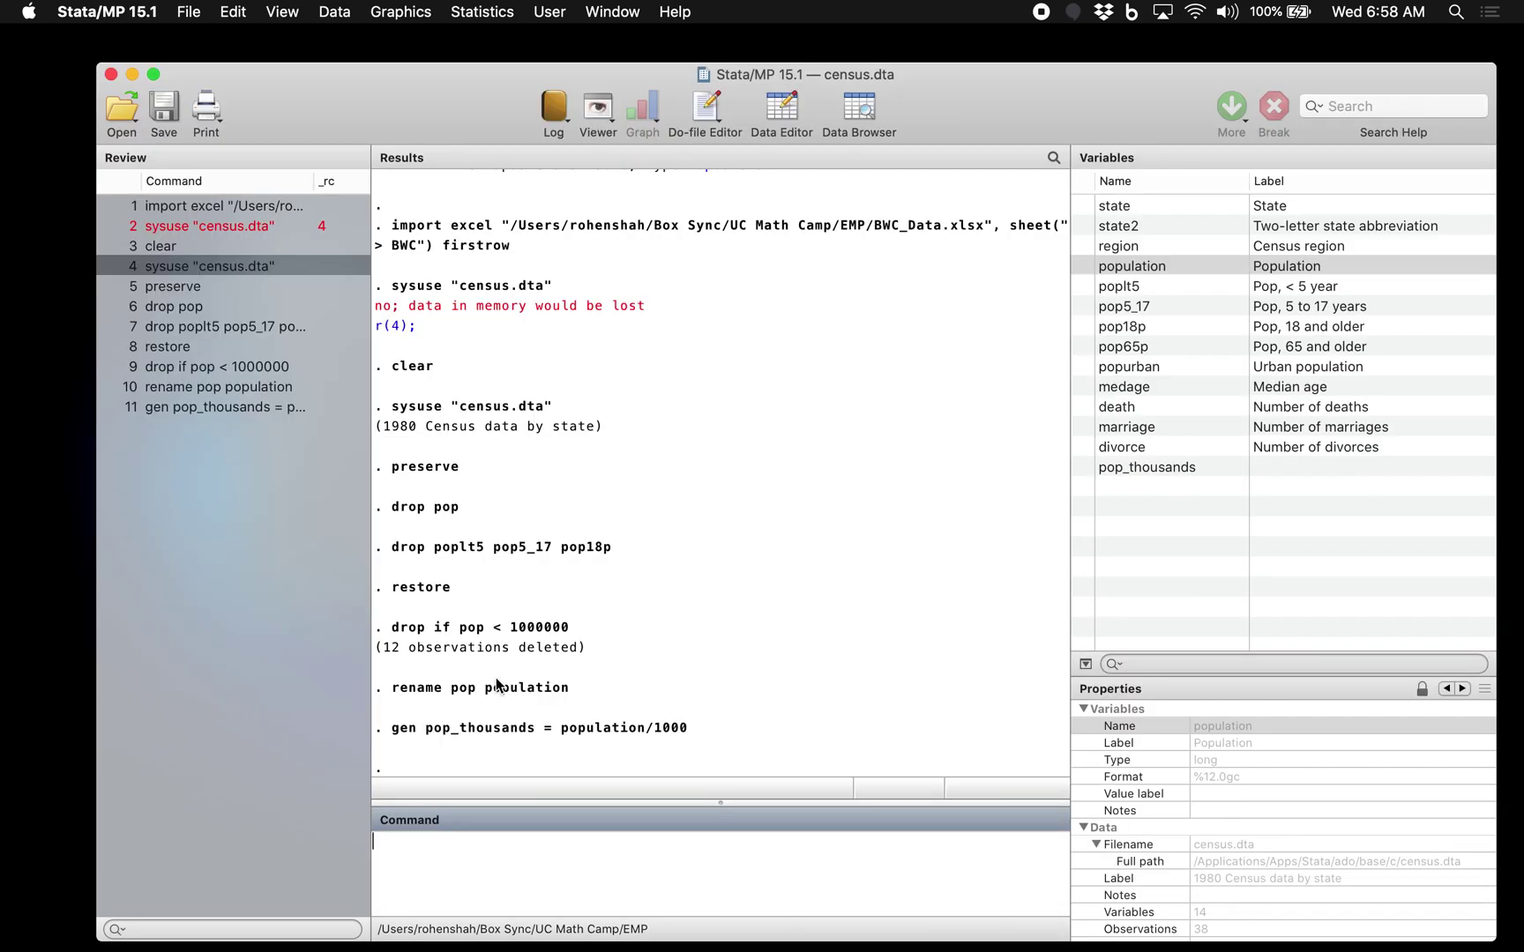
{"action": "type", "text": "gen x = divorce^2"}
{"action": "key", "text": "Return"}
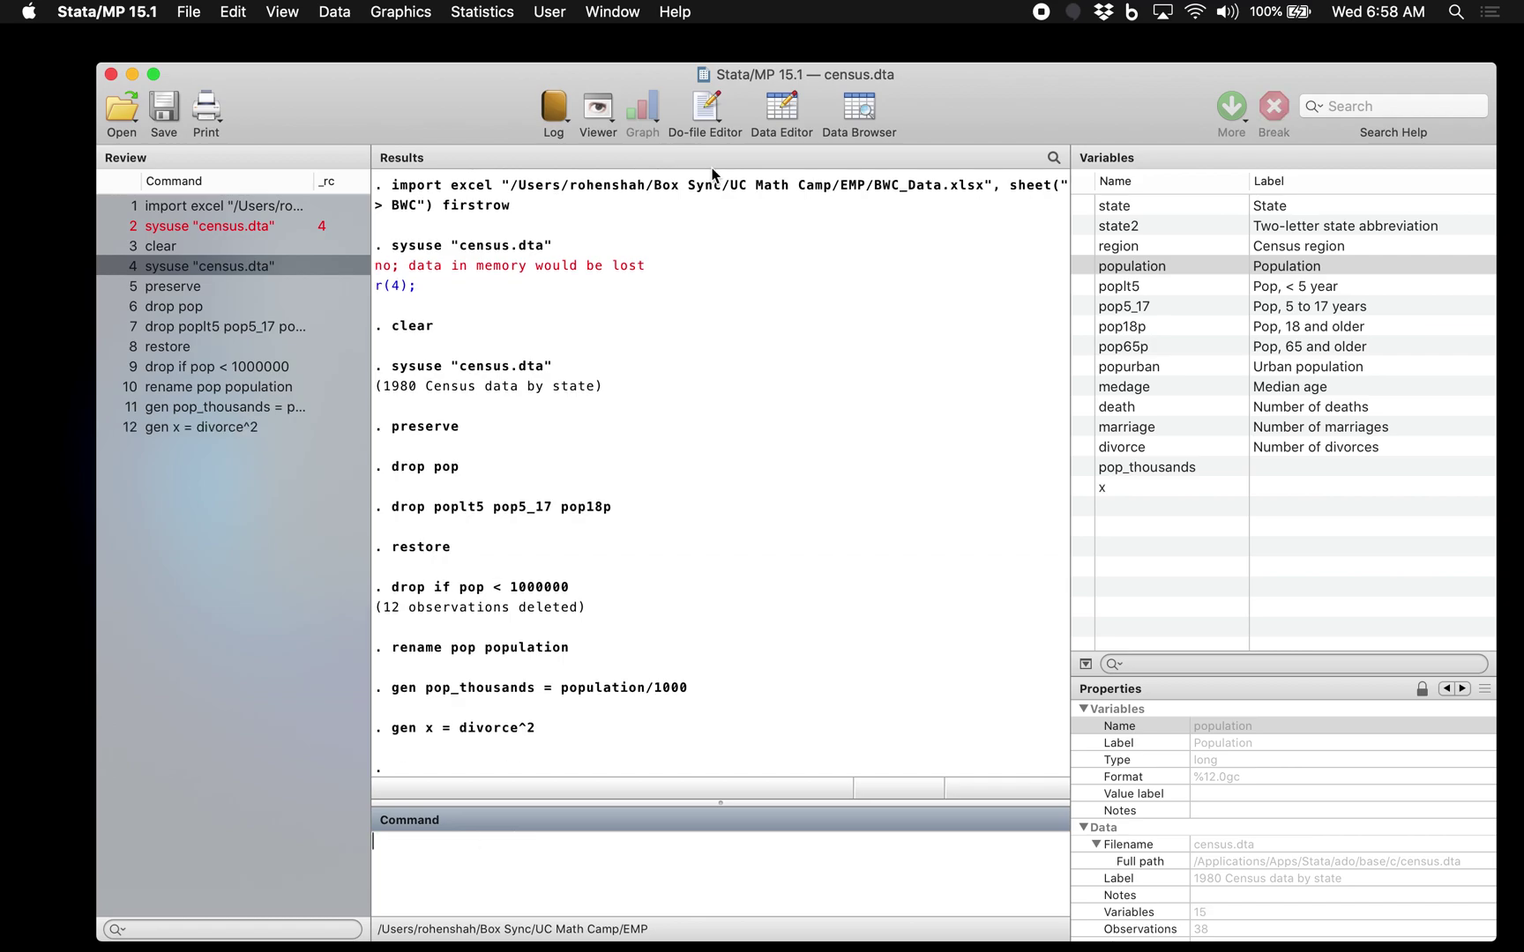
- Browse the data across the population and poplt5 columns to locate the new x column
{"action": "left_click", "coordinate": [860, 124]}
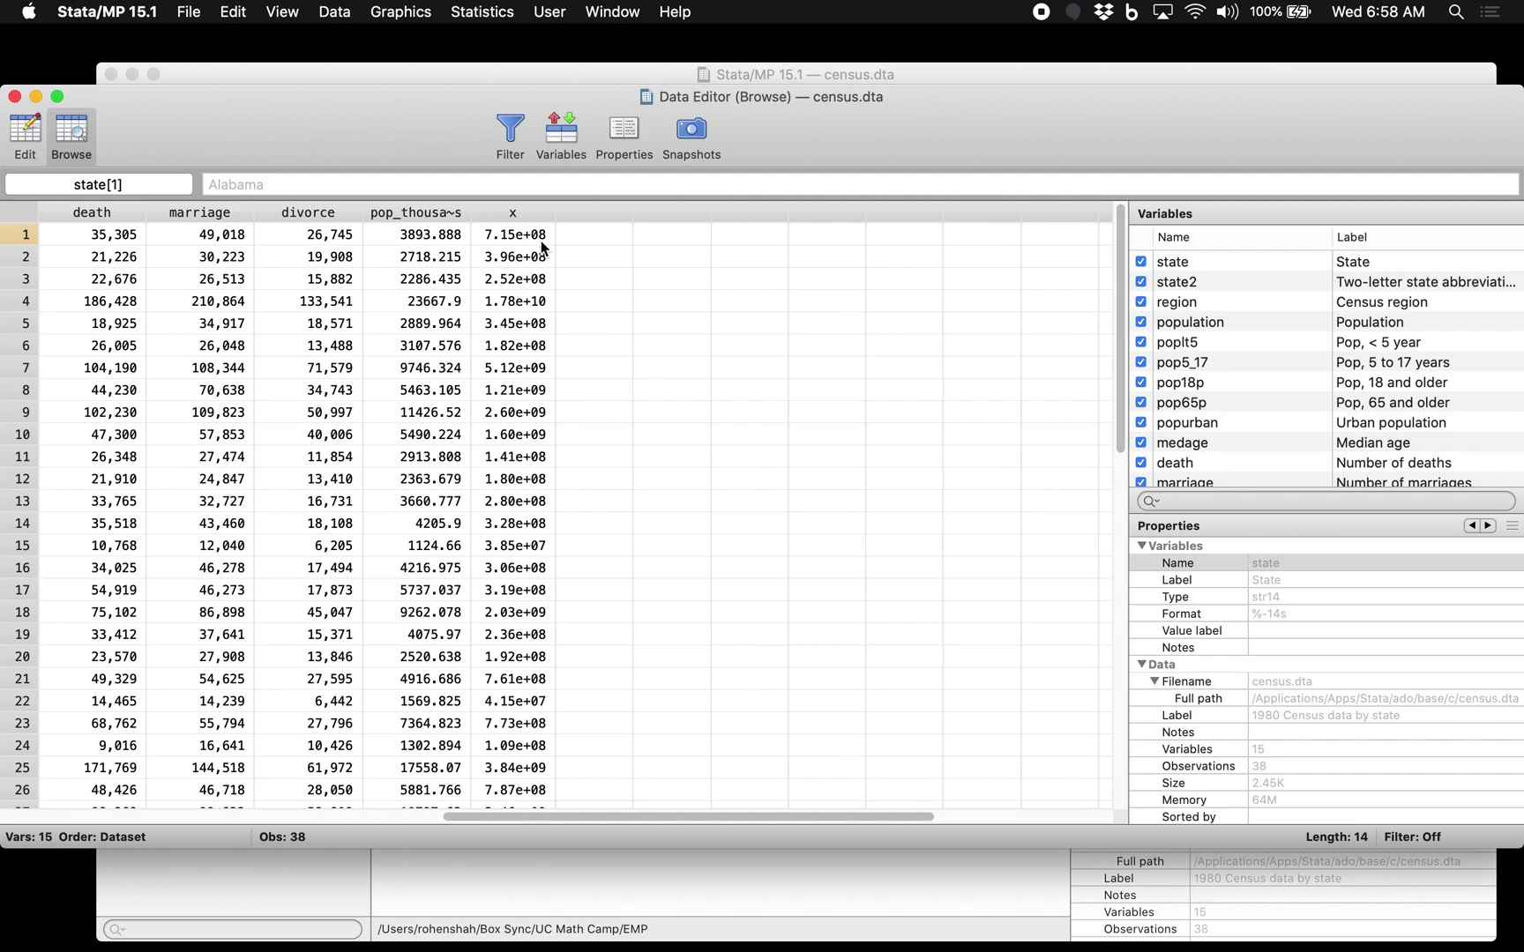
{"action": "scroll", "coordinate": [204, 340], "scroll_direction": "left", "scroll_amount": 10}
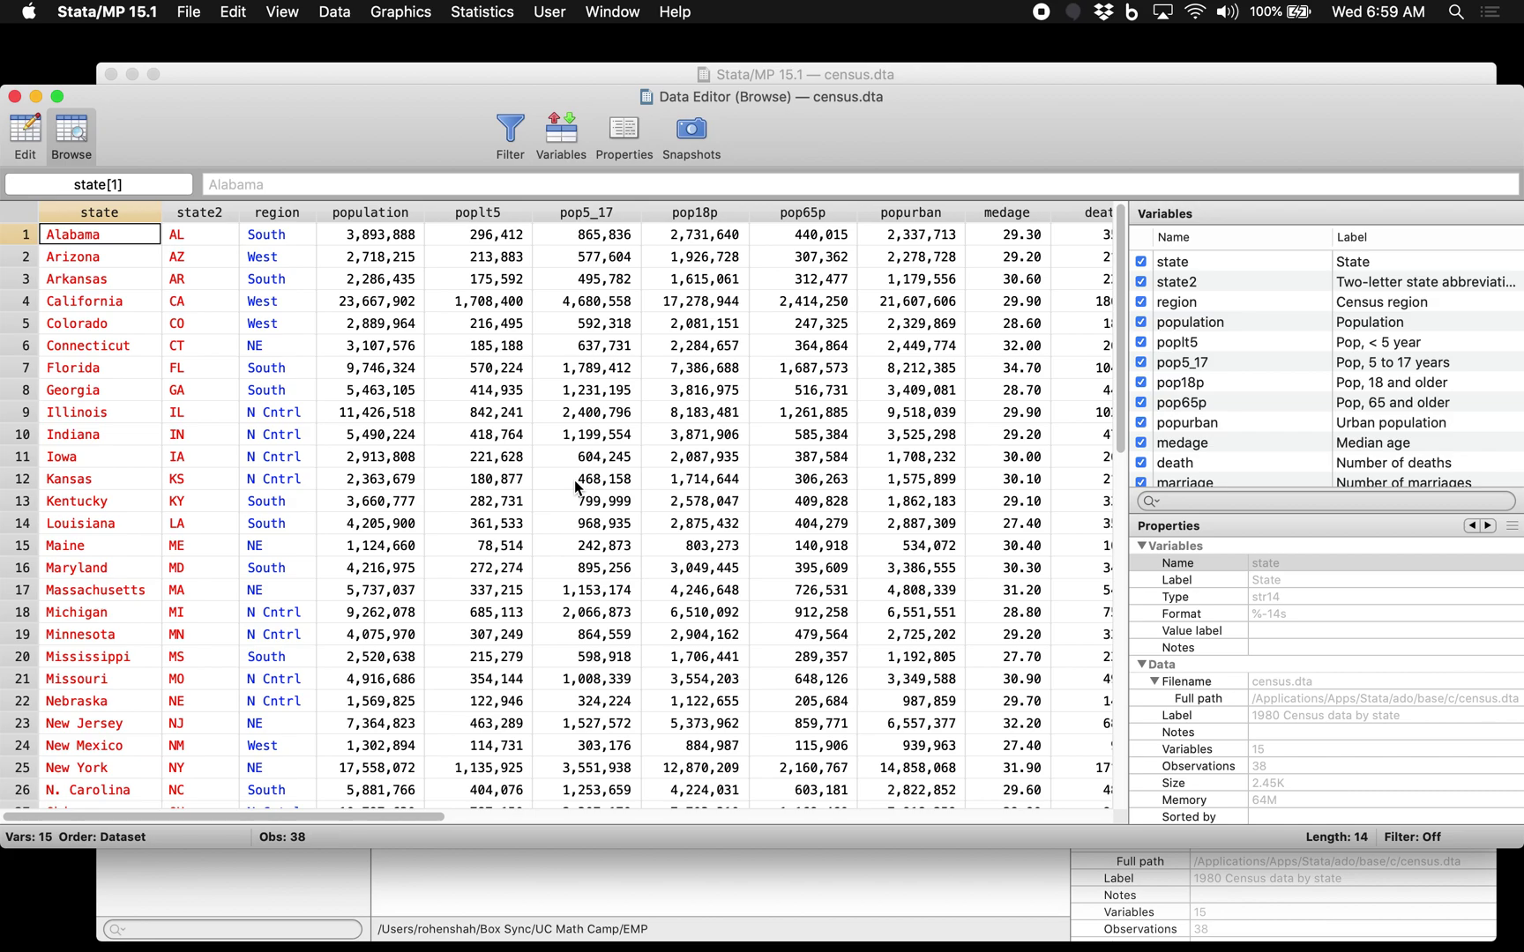
{"action": "left_click", "coordinate": [402, 212]}
{"action": "left_click", "coordinate": [491, 212]}
{"action": "scroll", "coordinate": [490, 212], "scroll_direction": "right", "scroll_amount": 5}
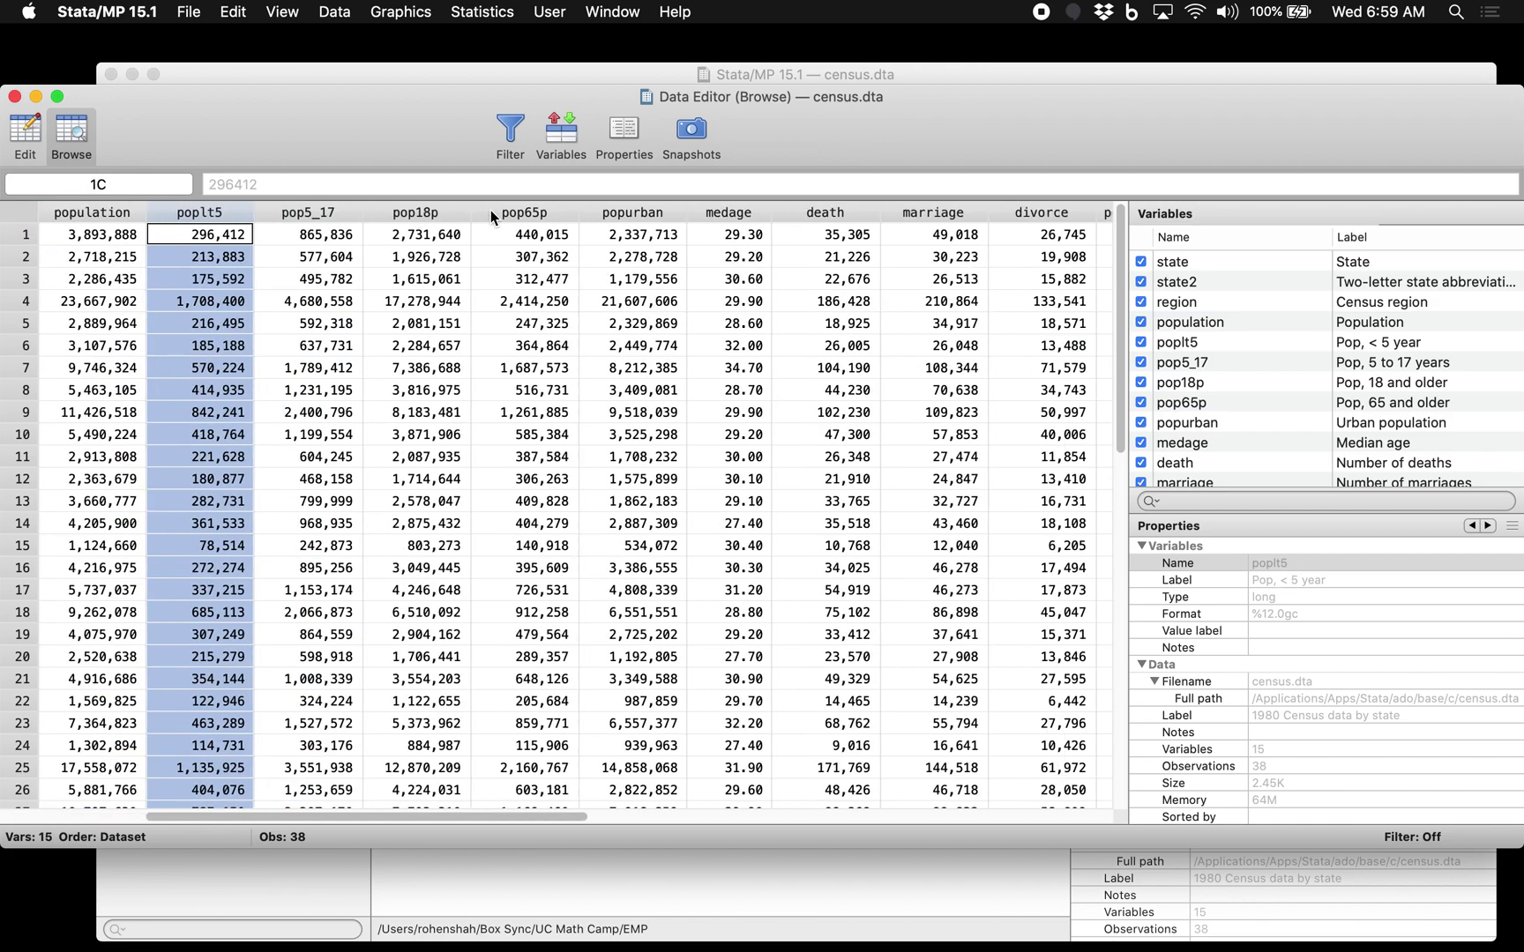
{"action": "scroll", "coordinate": [662, 210], "scroll_direction": "right", "scroll_amount": 3}
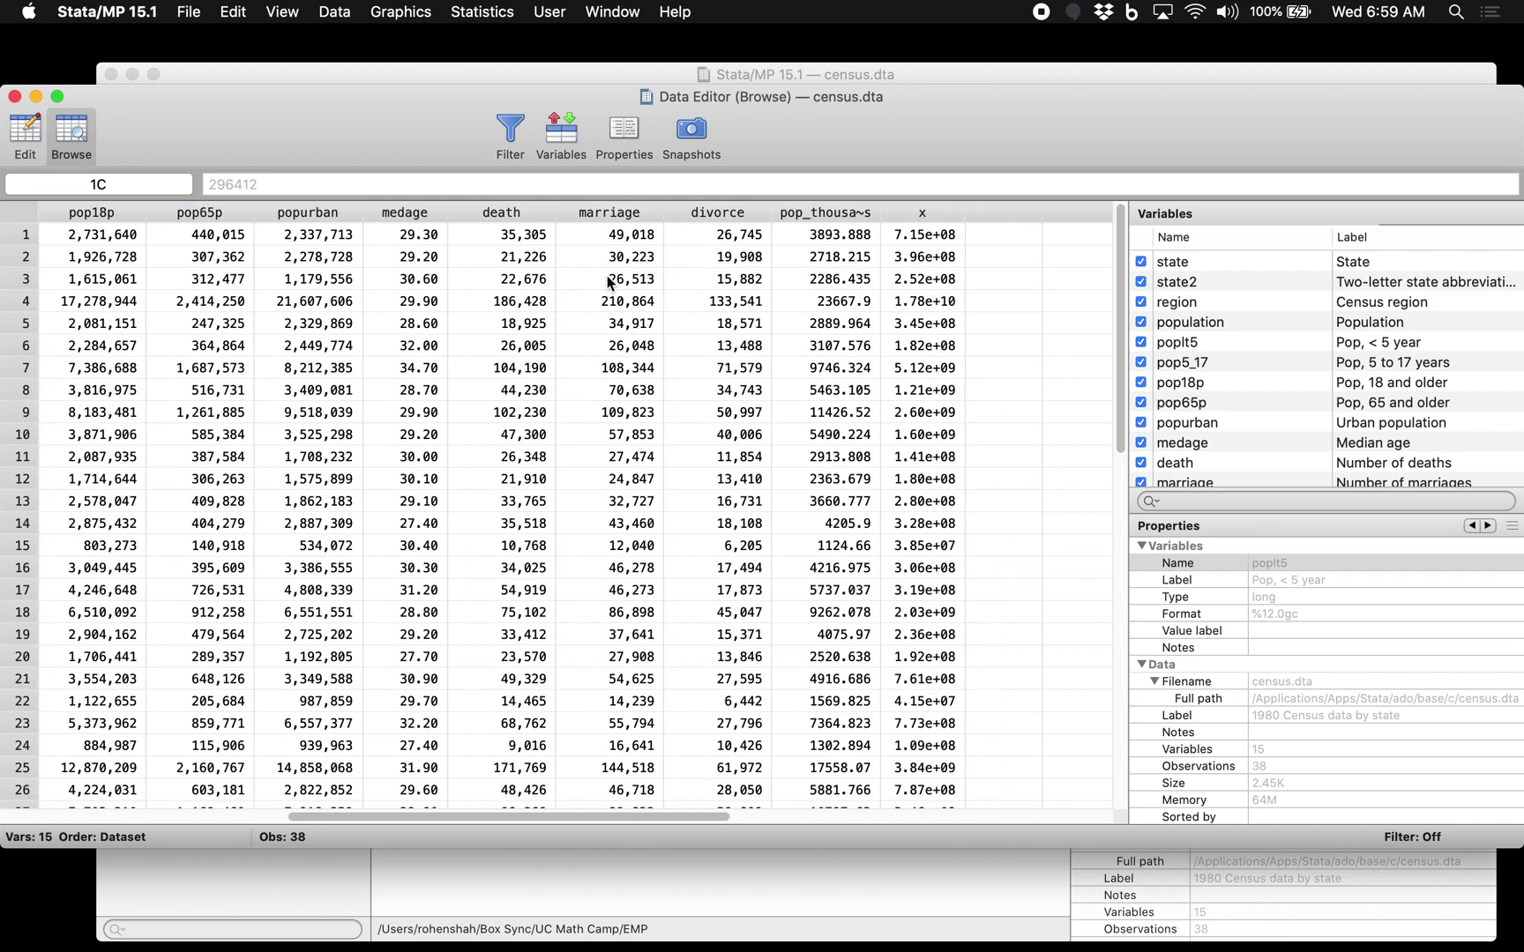
{"action": "scroll", "coordinate": [608, 282], "scroll_direction": "right", "scroll_amount": 2}
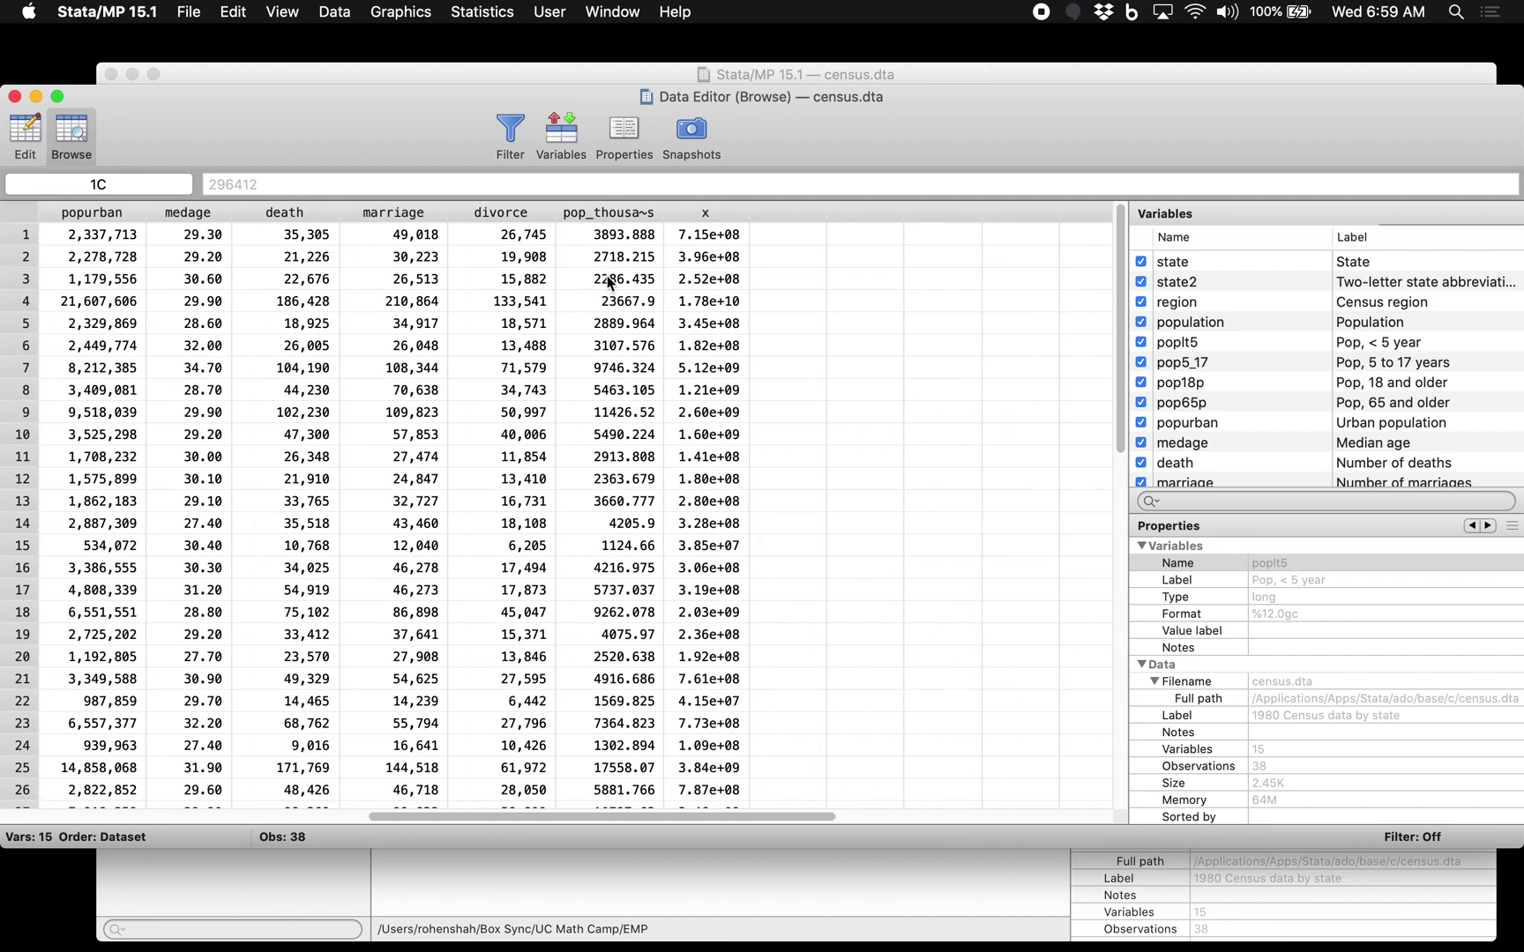
{"action": "scroll", "coordinate": [592, 272], "scroll_direction": "left", "scroll_amount": 3}
{"action": "scroll", "coordinate": [560, 273], "scroll_direction": "right", "scroll_amount": 1}
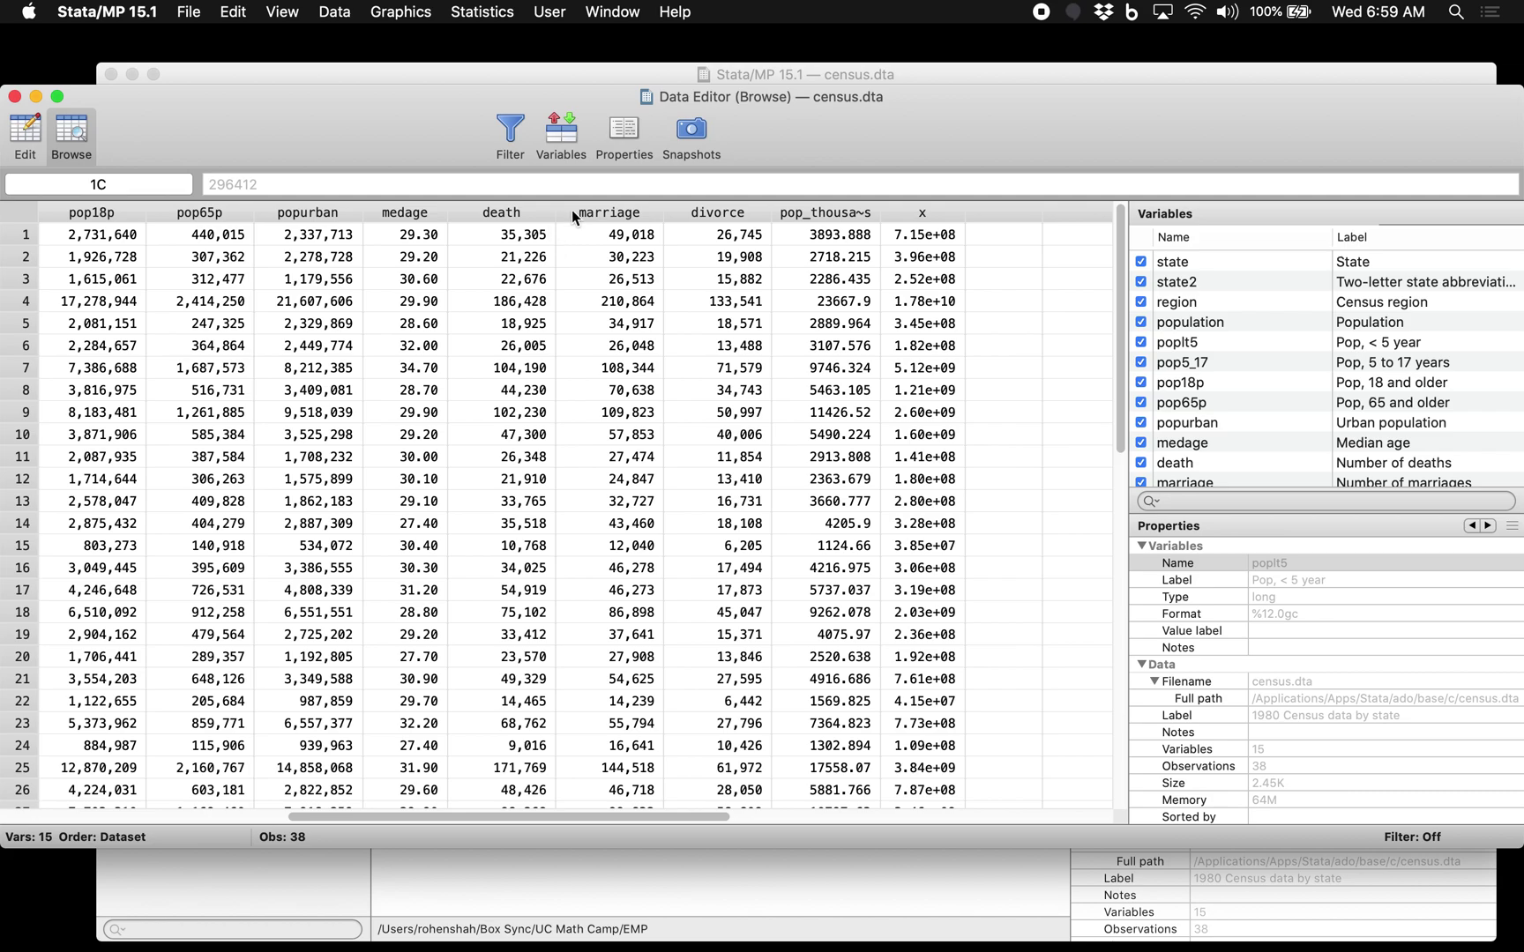
- Compare the marriage (49018) and divorce (26745) values in the first row alongside x
{"action": "left_click", "coordinate": [606, 212]}
{"action": "left_click", "coordinate": [682, 212]}
{"action": "left_click", "coordinate": [641, 212]}
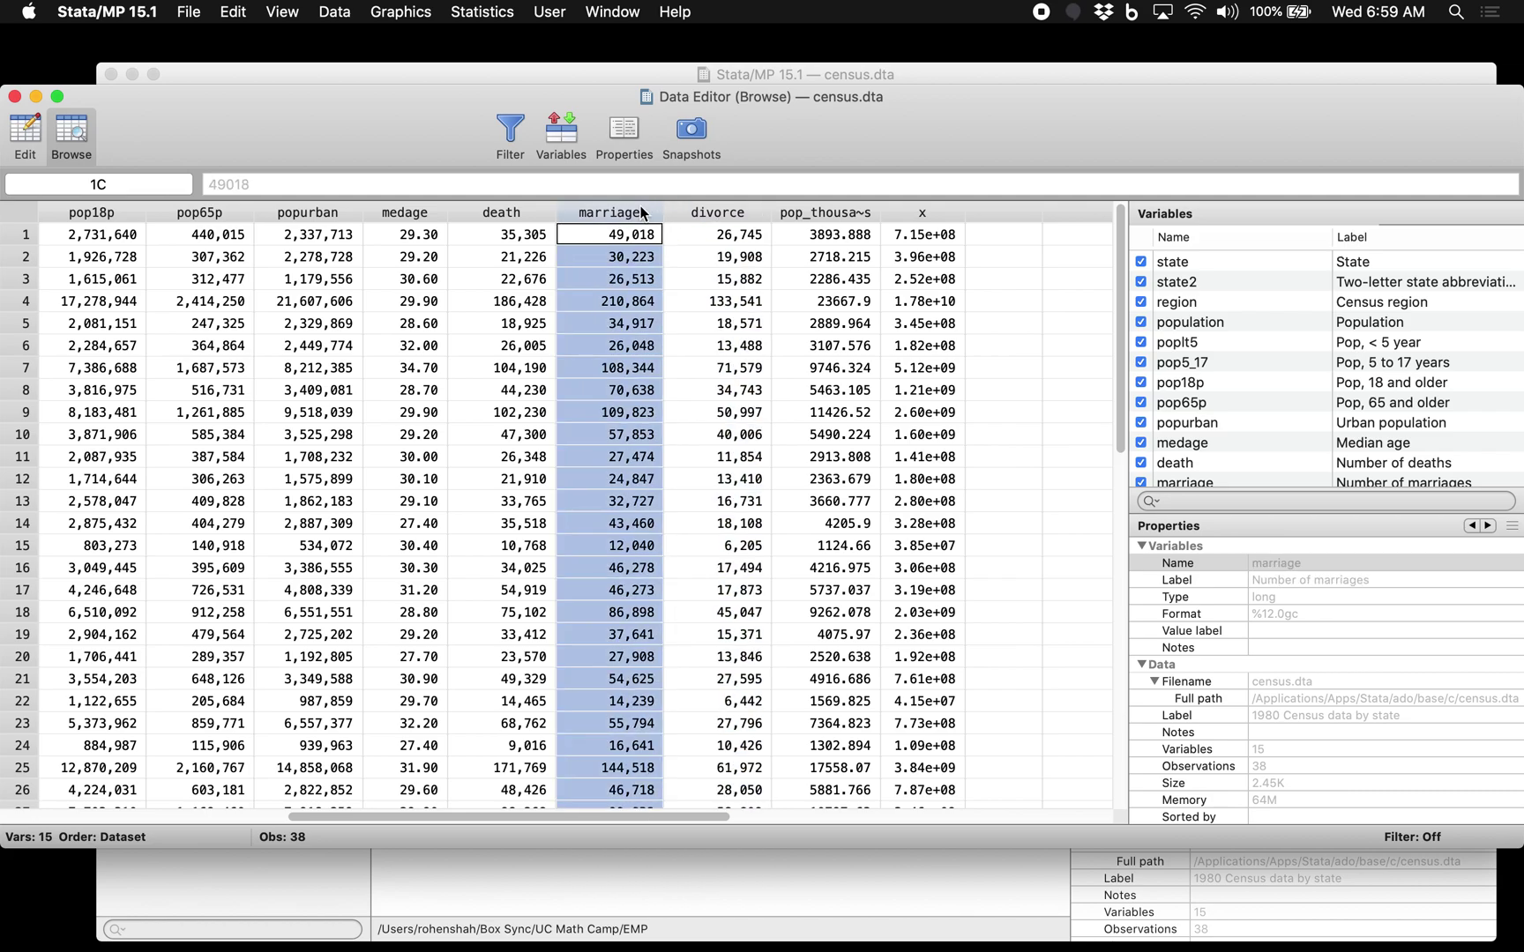
{"action": "left_click", "coordinate": [701, 211]}
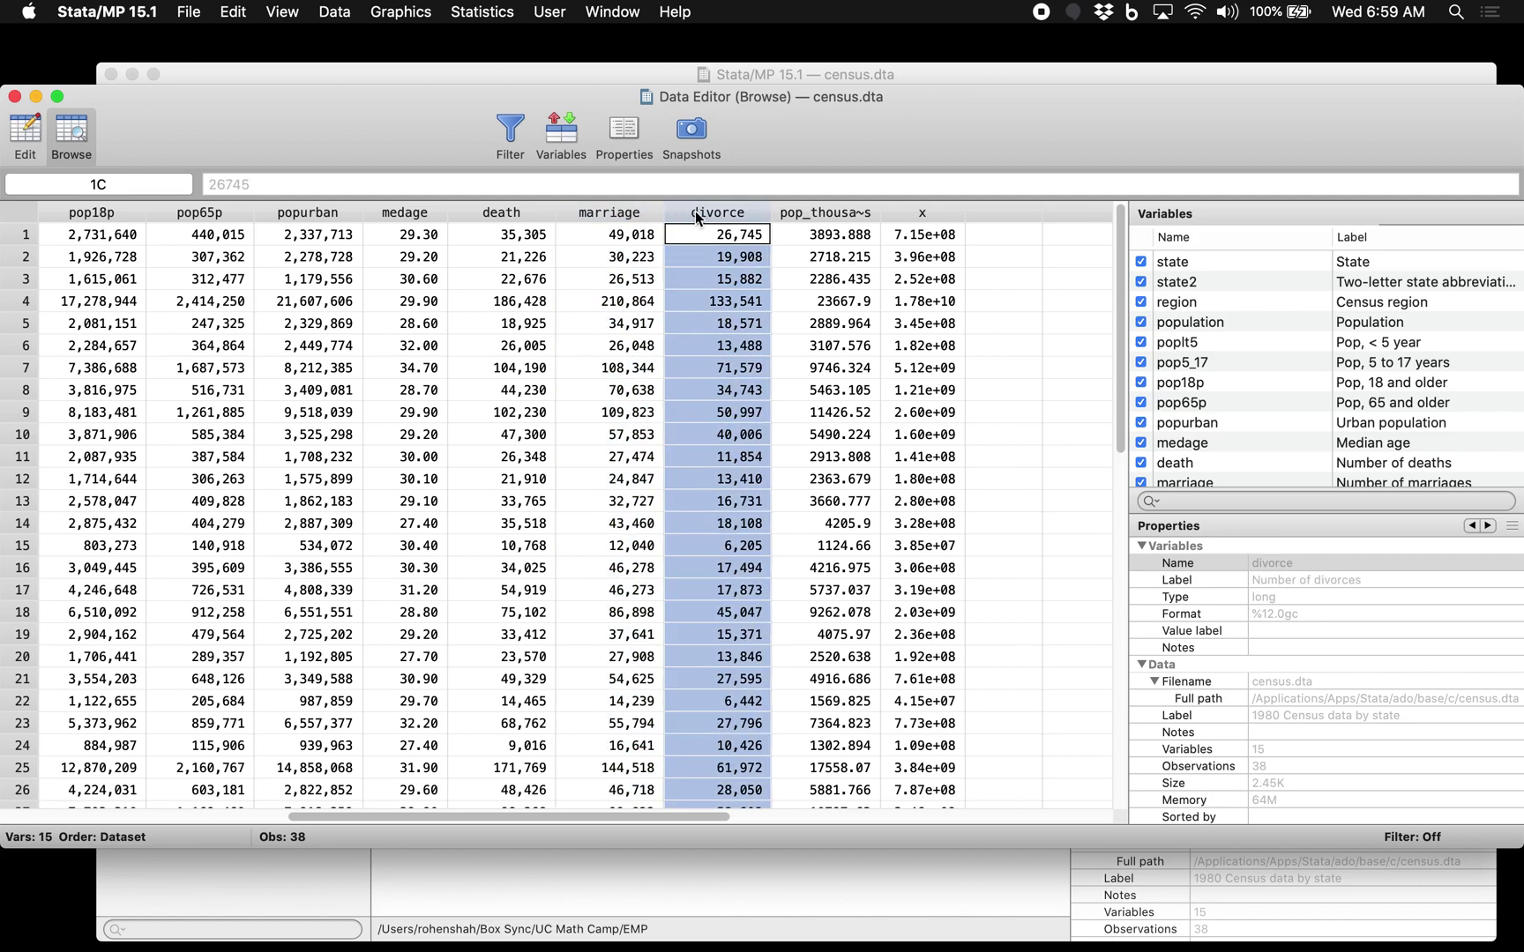
{"action": "left_click", "coordinate": [635, 214]}
{"action": "left_click", "coordinate": [999, 211]}
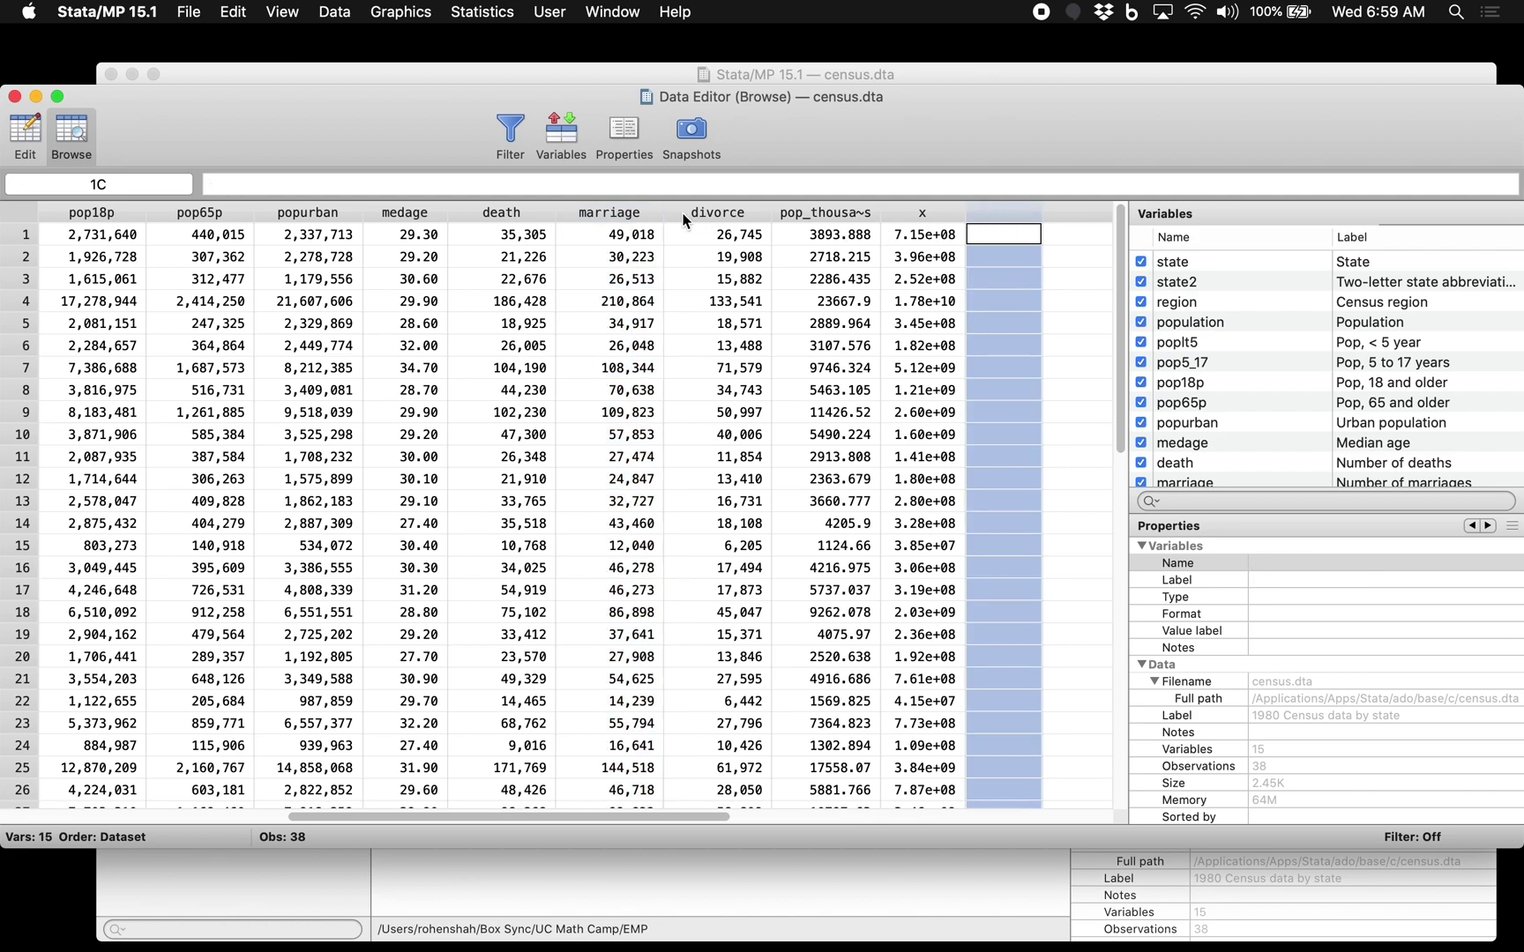
{"action": "left_click", "coordinate": [630, 214]}
{"action": "left_click", "coordinate": [642, 237]}
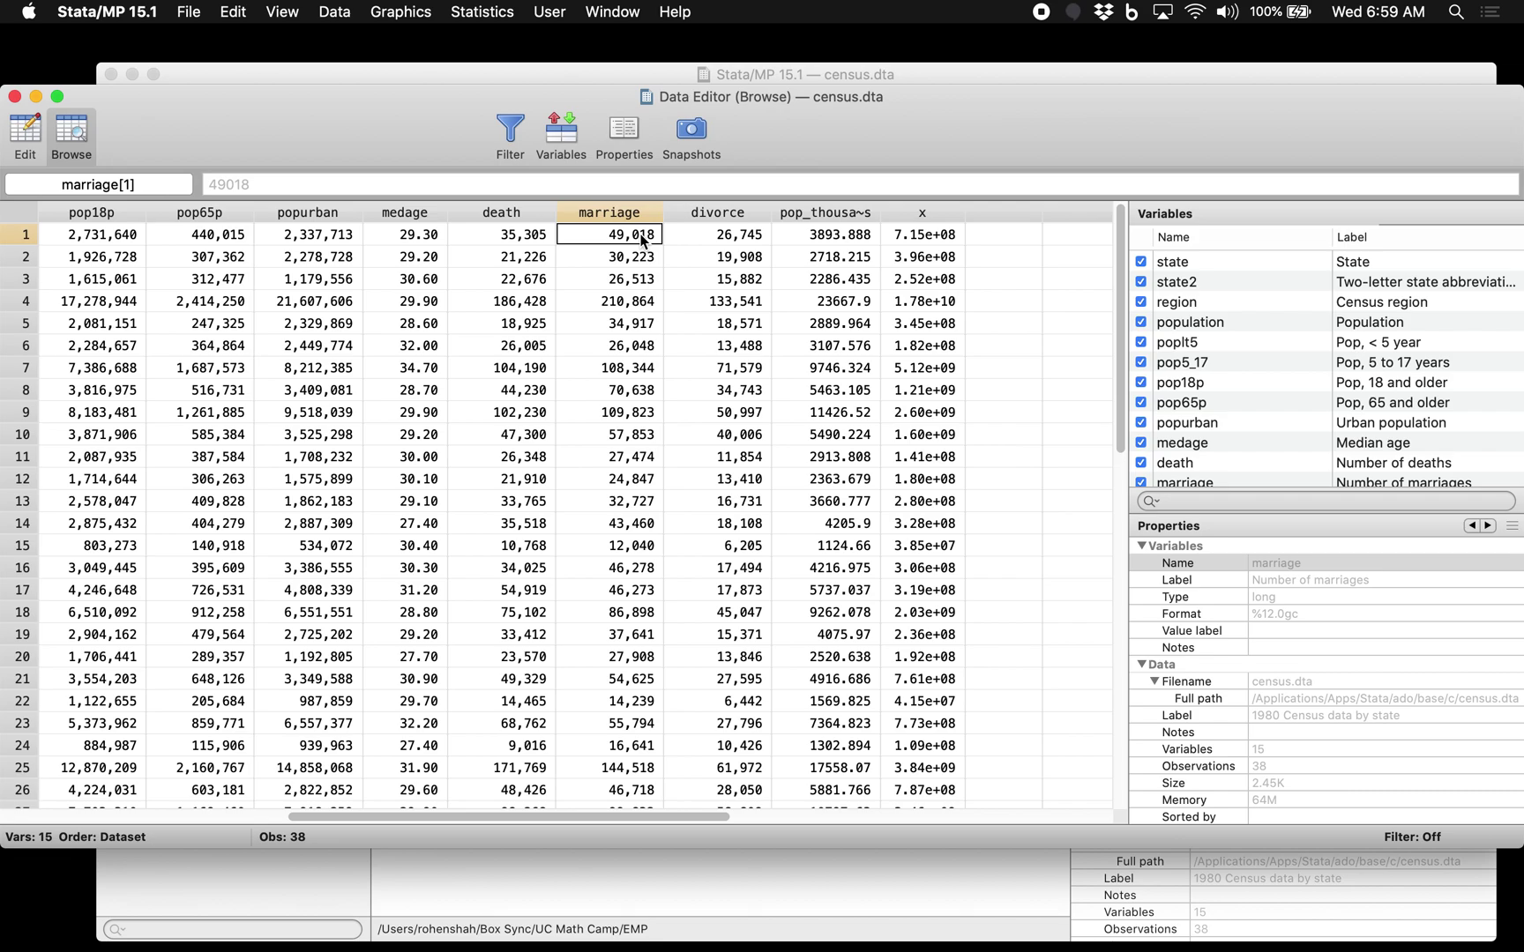
{"action": "left_click", "coordinate": [732, 238]}
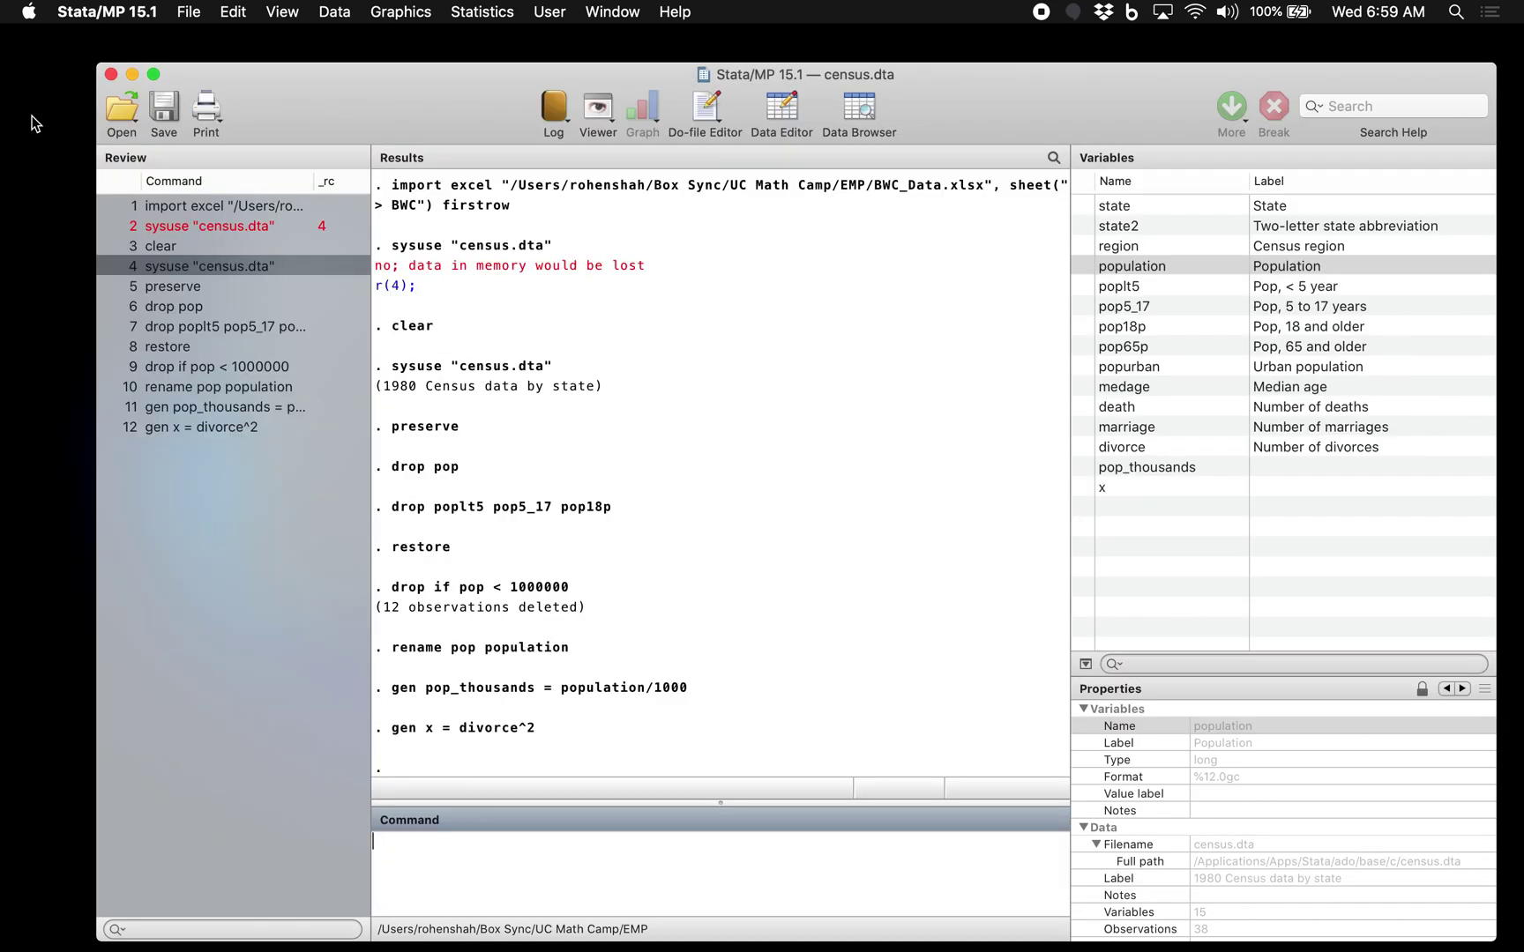
- Run 'gen ratio_mar = marriage/divorce', inserting both variable names from the Variables pane
{"action": "left_click", "coordinate": [14, 97]}
{"action": "type", "text": "gen ratio"}
{"action": "key", "text": "Left"}
{"action": "key", "text": "Left"}
{"action": "key", "text": "Left"}
{"action": "type", "text": "_mar"}
{"action": "left_click", "coordinate": [538, 837]}
{"action": "double_click", "coordinate": [1166, 424]}
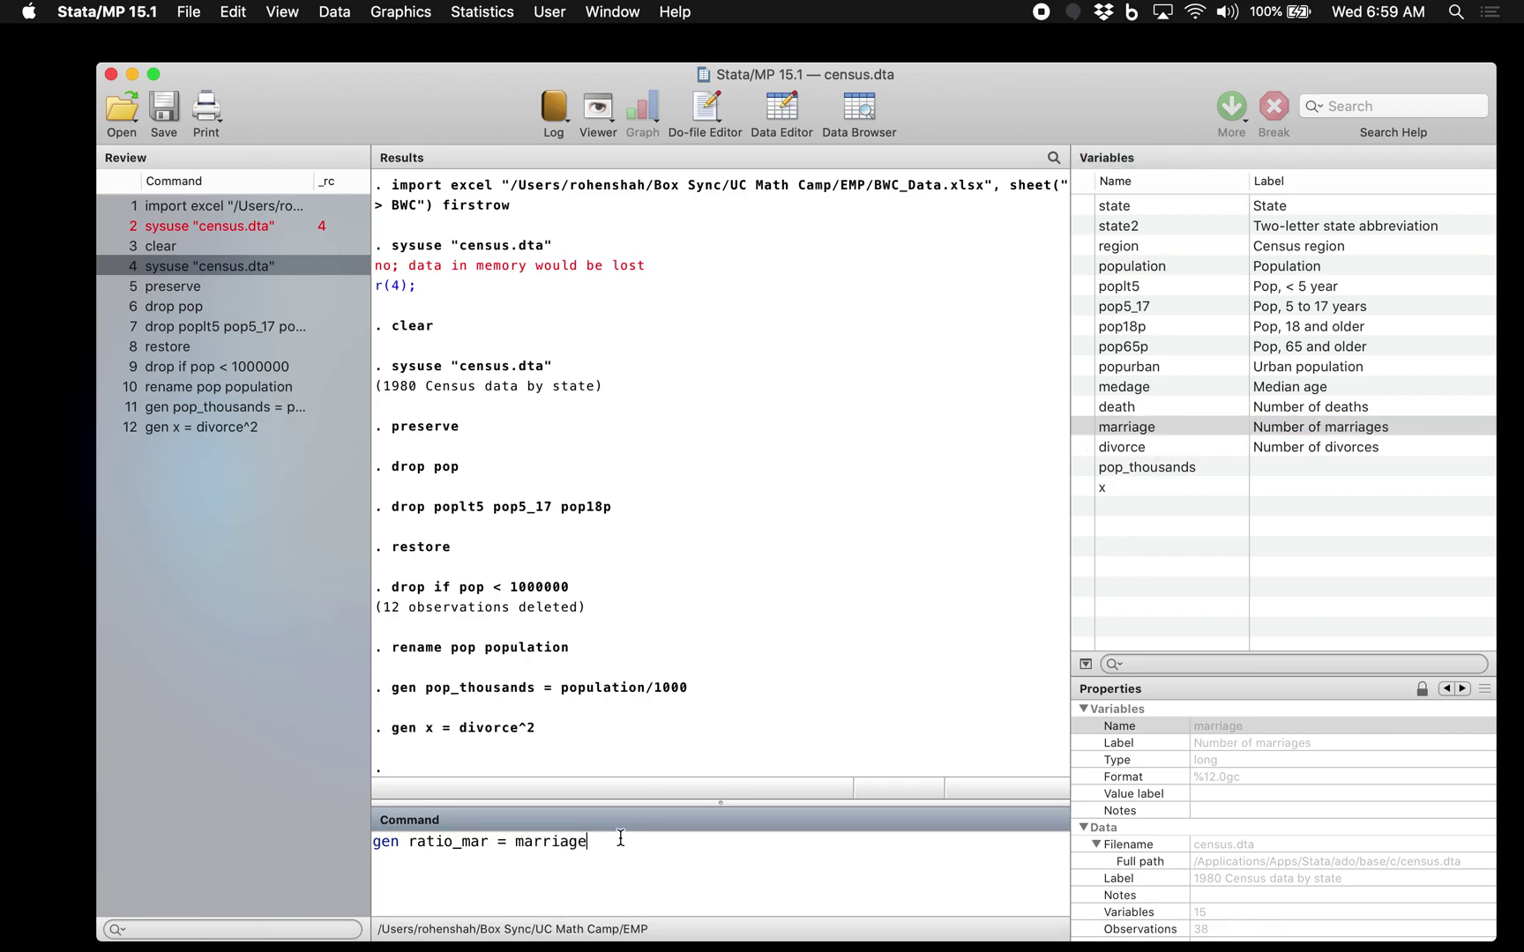
{"action": "double_click", "coordinate": [1134, 448]}
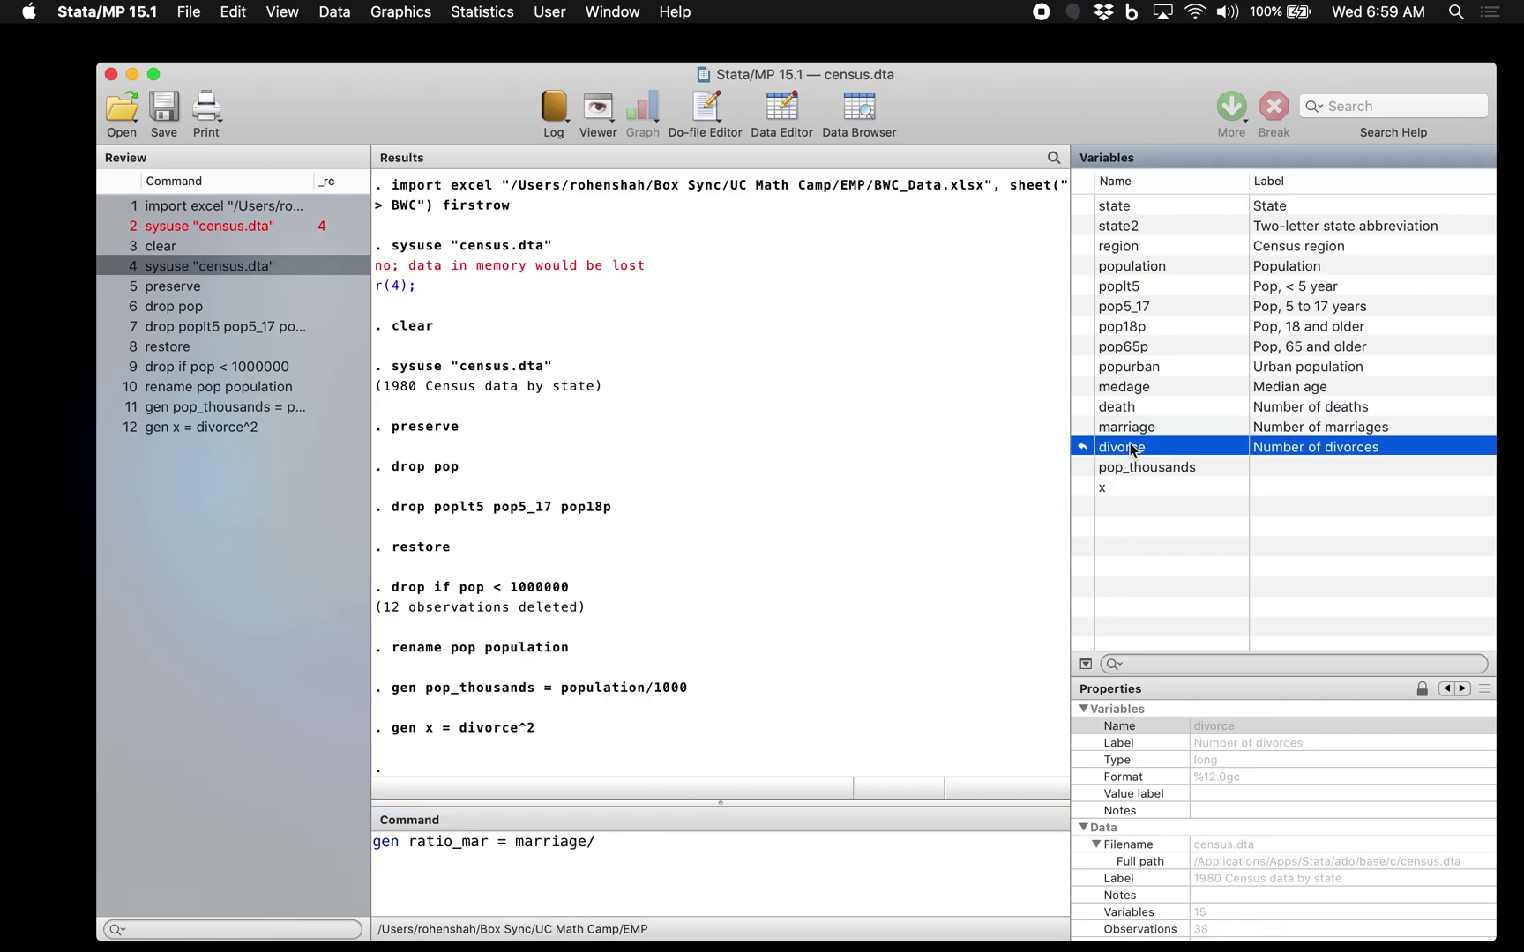
{"action": "left_click", "coordinate": [723, 878]}
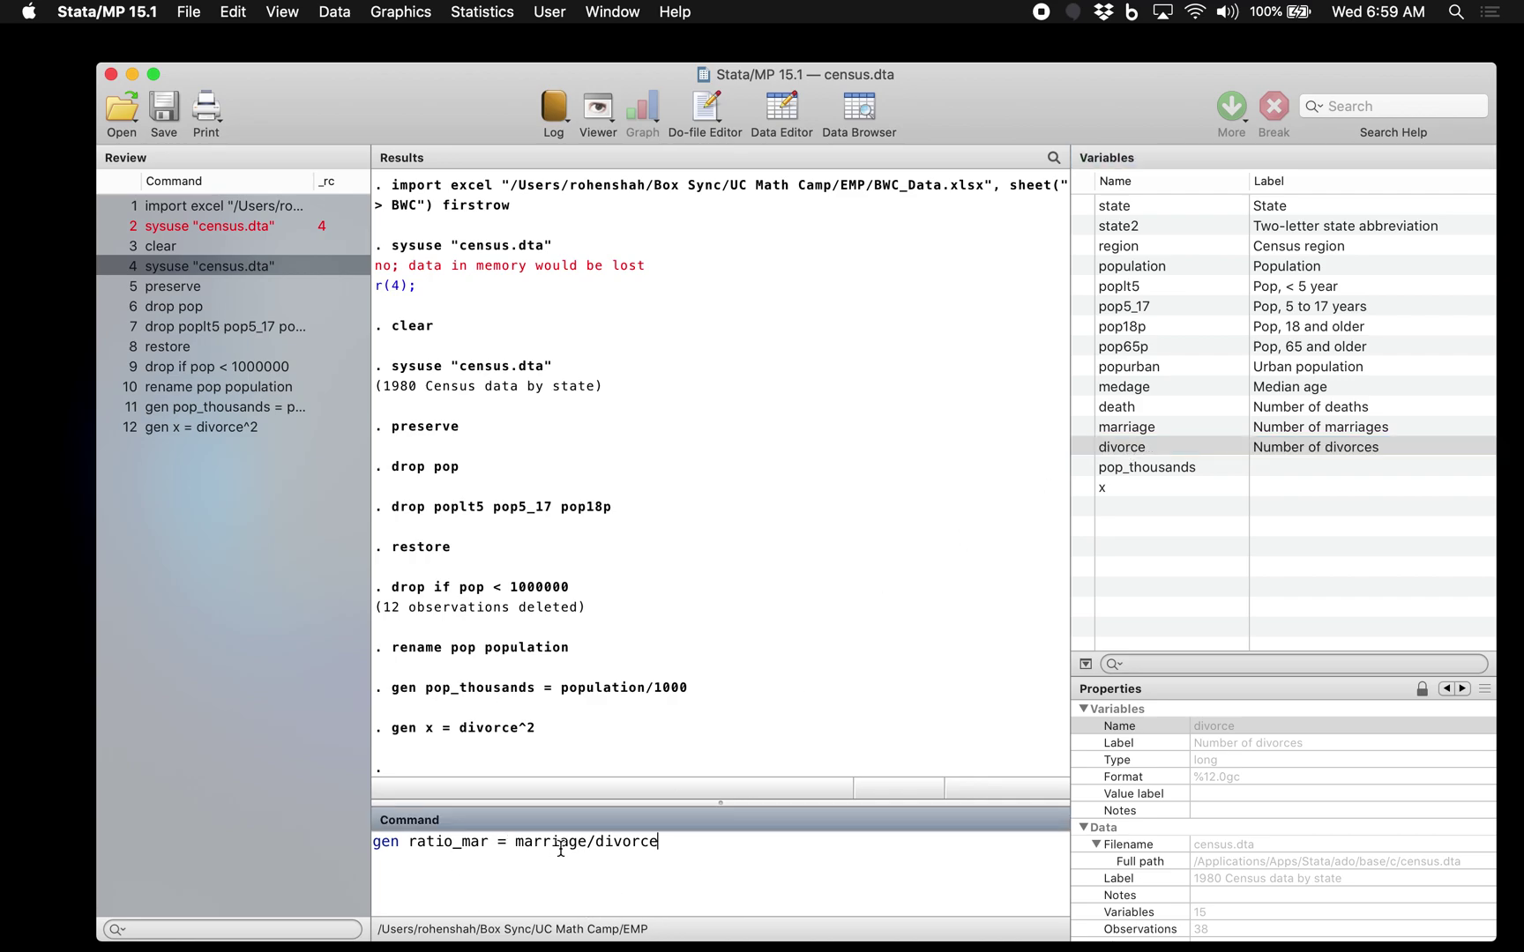
{"action": "key", "text": "Return"}
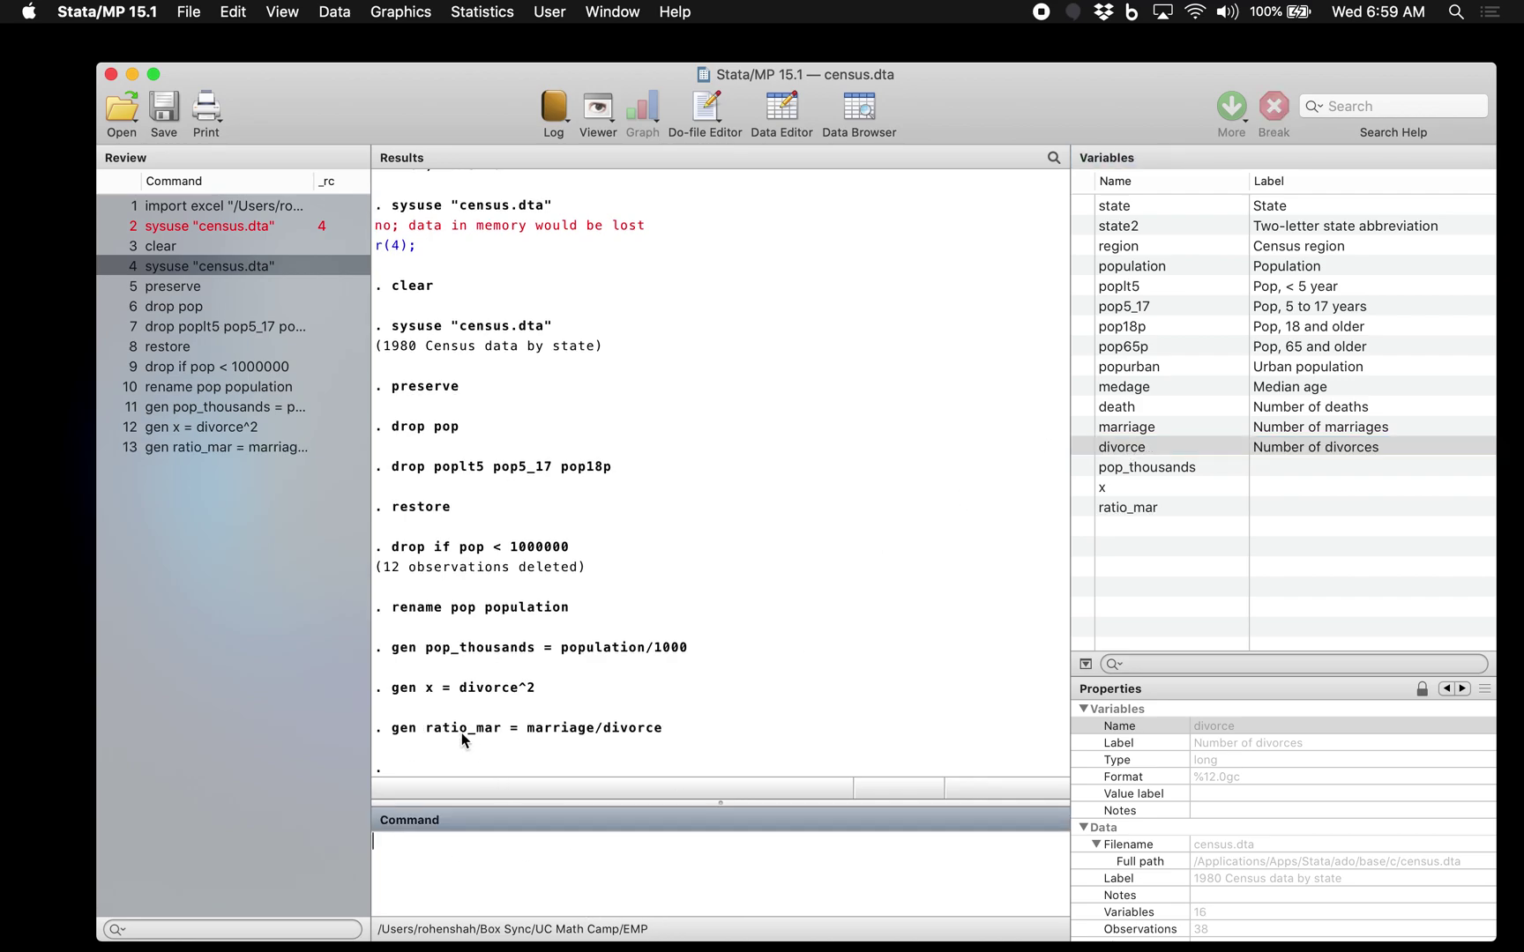
{"action": "left_click", "coordinate": [873, 103]}
{"action": "scroll", "coordinate": [799, 327], "scroll_direction": "right", "scroll_amount": 15}
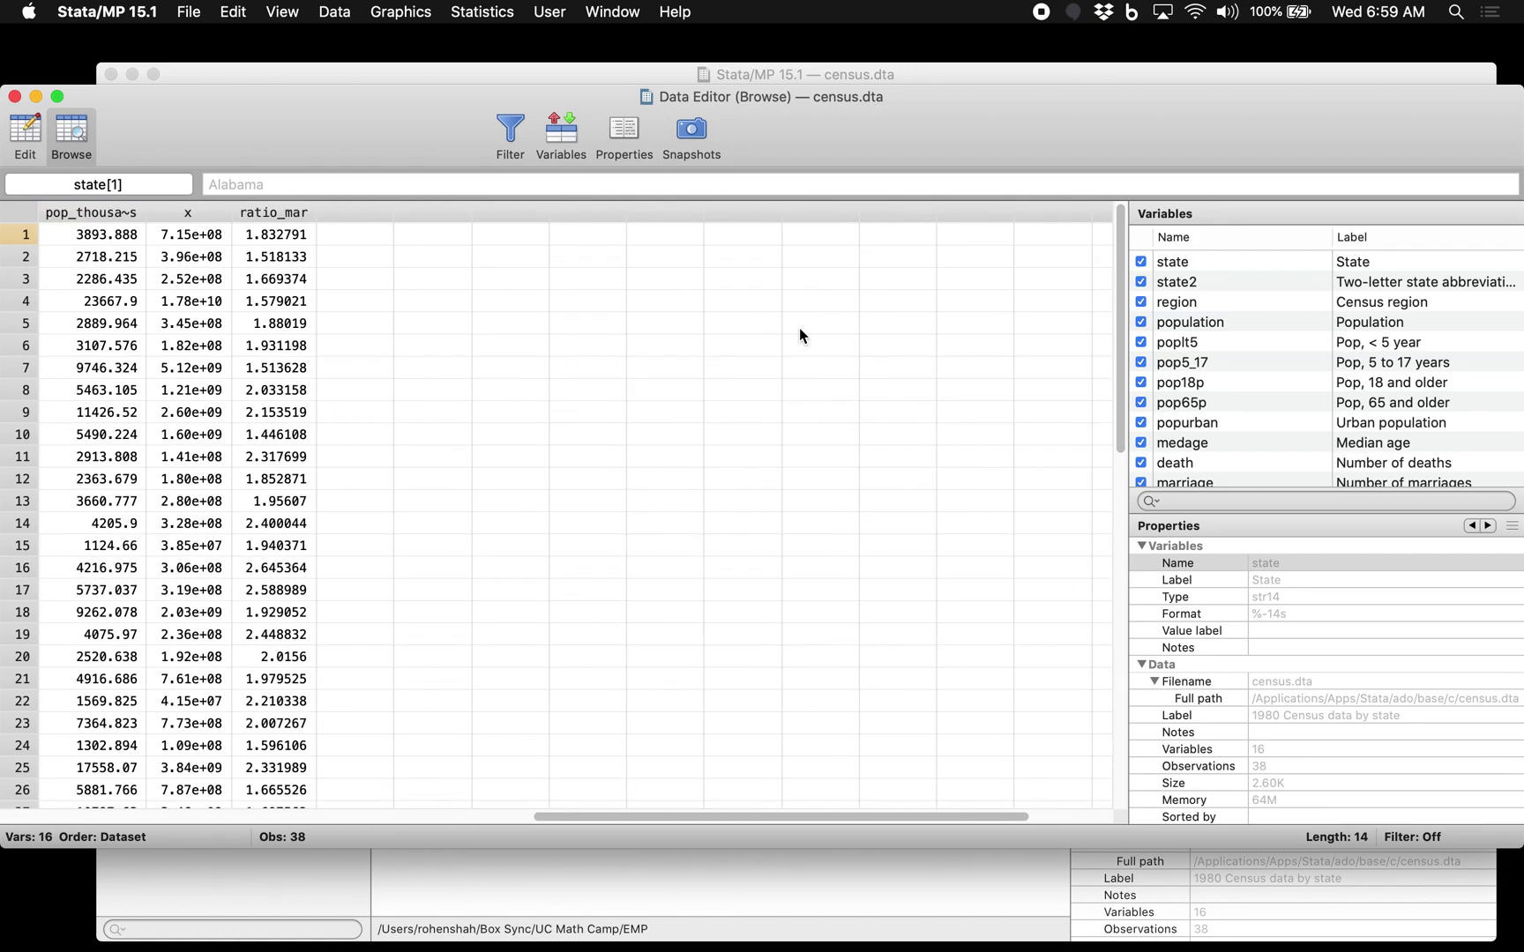
{"action": "left_click", "coordinate": [790, 236]}
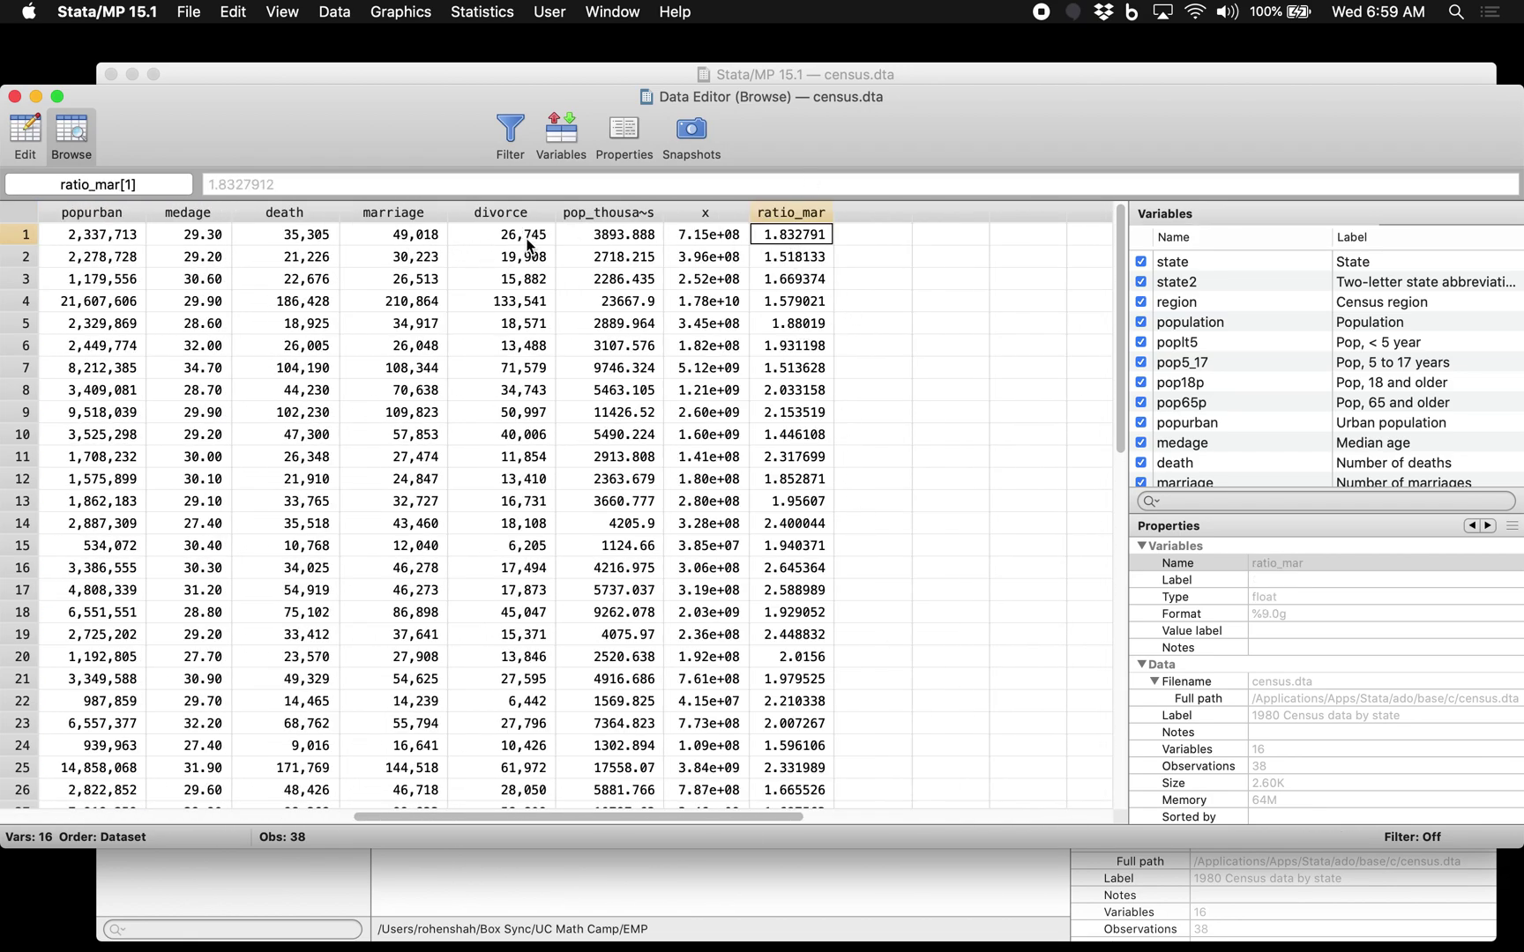
{"action": "left_click", "coordinate": [420, 235]}
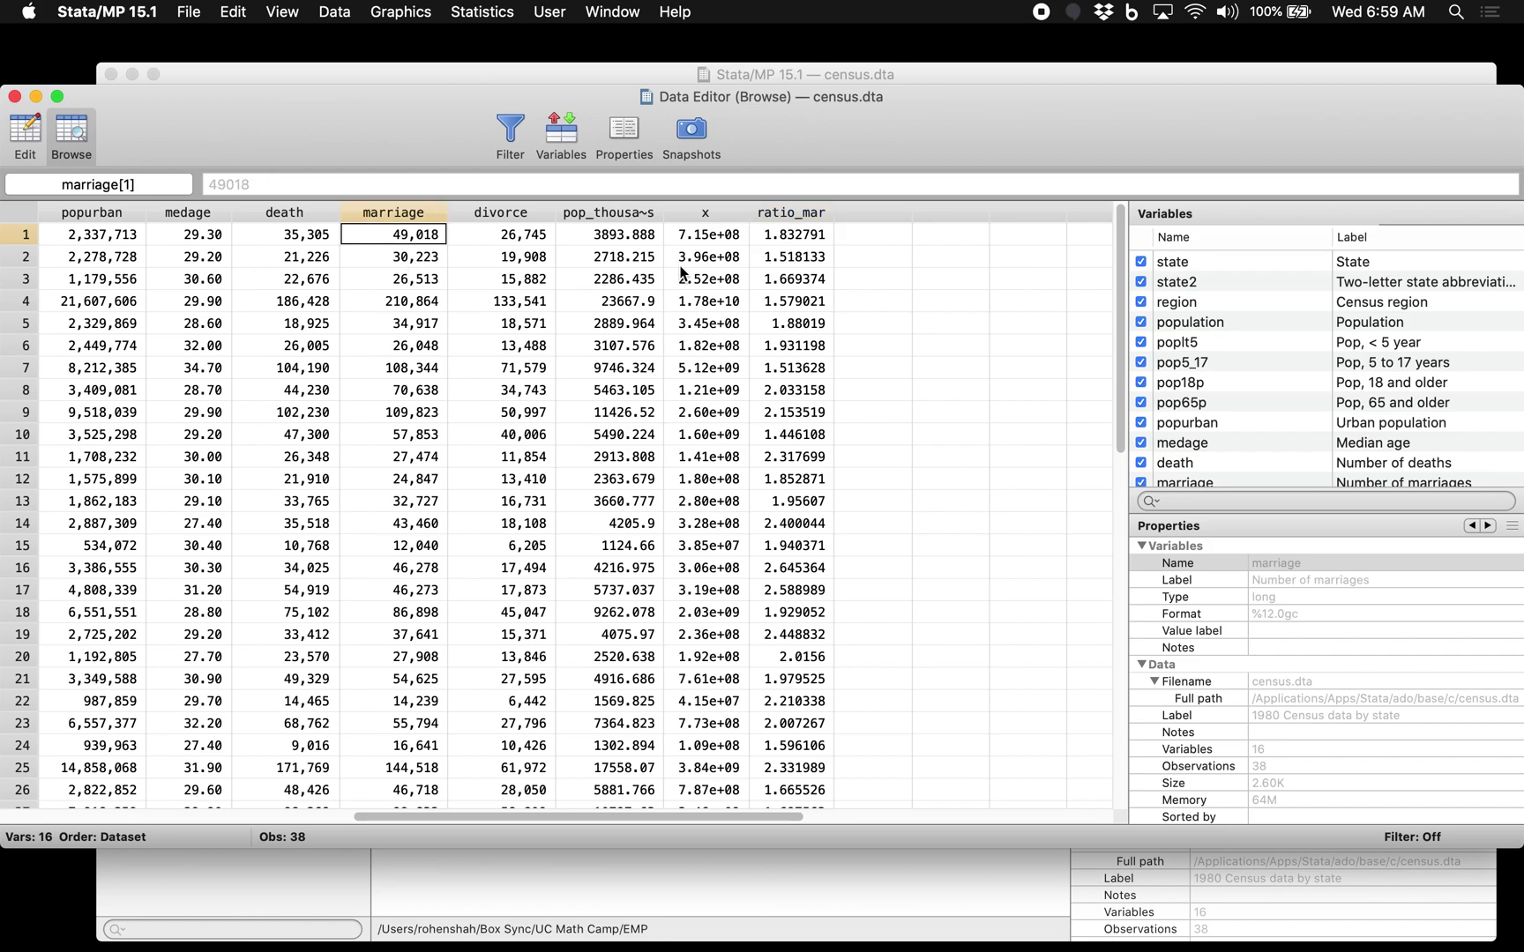
{"action": "left_click", "coordinate": [799, 261]}
{"action": "scroll", "coordinate": [795, 388], "scroll_direction": "down", "scroll_amount": 4}
{"action": "scroll", "coordinate": [818, 575], "scroll_direction": "down", "scroll_amount": 3}
{"action": "scroll", "coordinate": [818, 575], "scroll_direction": "left", "scroll_amount": 1}
{"action": "scroll", "coordinate": [881, 476], "scroll_direction": "up", "scroll_amount": 5}
{"action": "scroll", "coordinate": [880, 497], "scroll_direction": "right", "scroll_amount": 1}
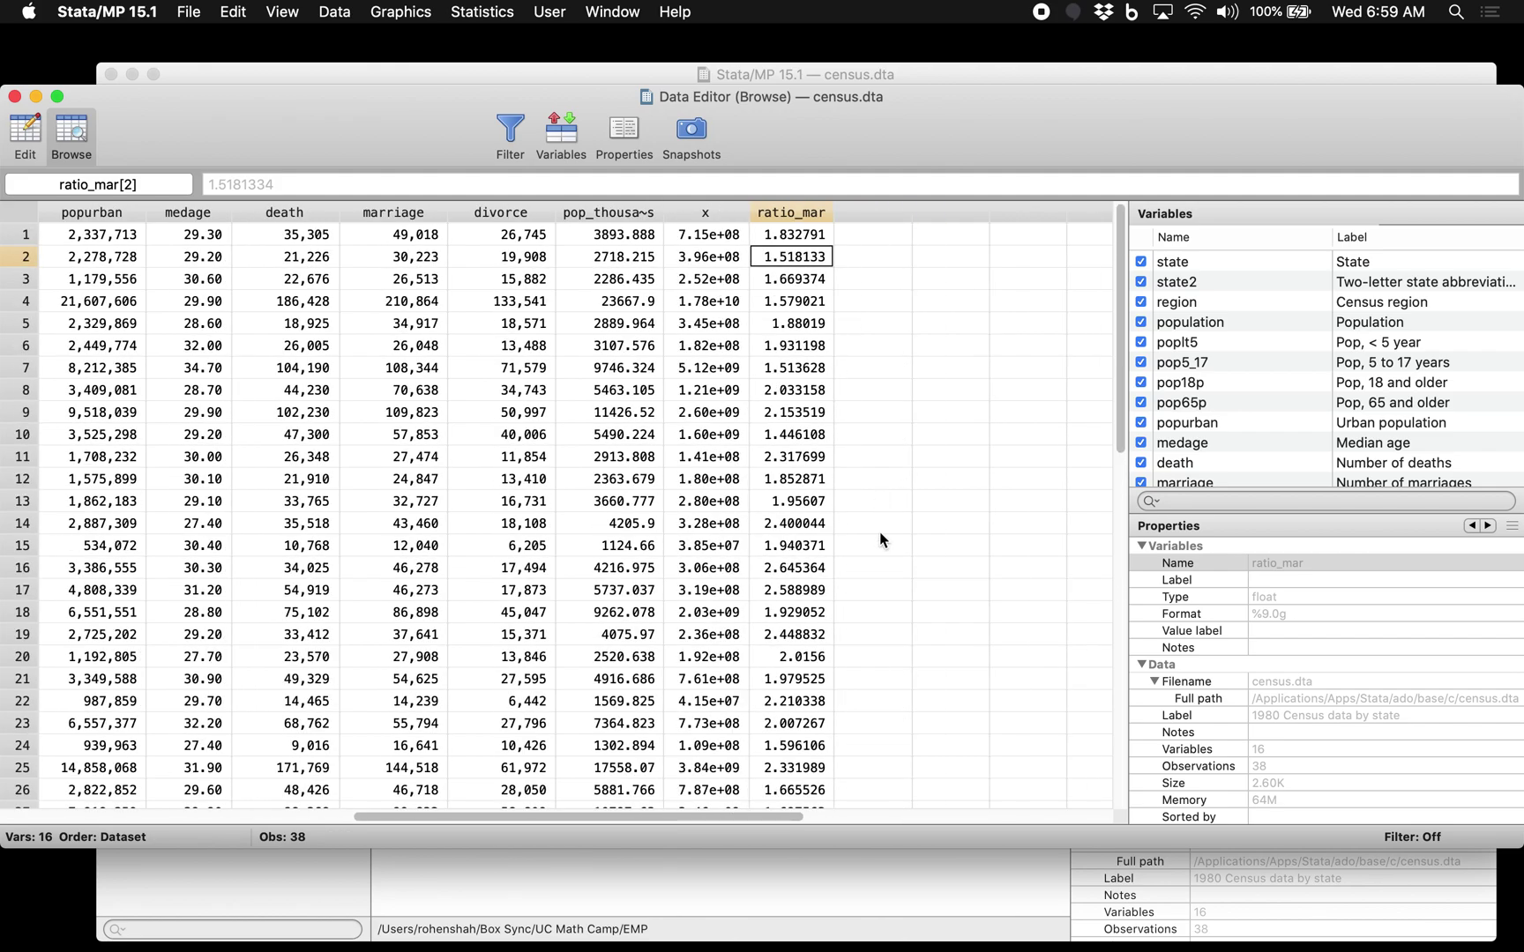
{"action": "left_click", "coordinate": [15, 96]}
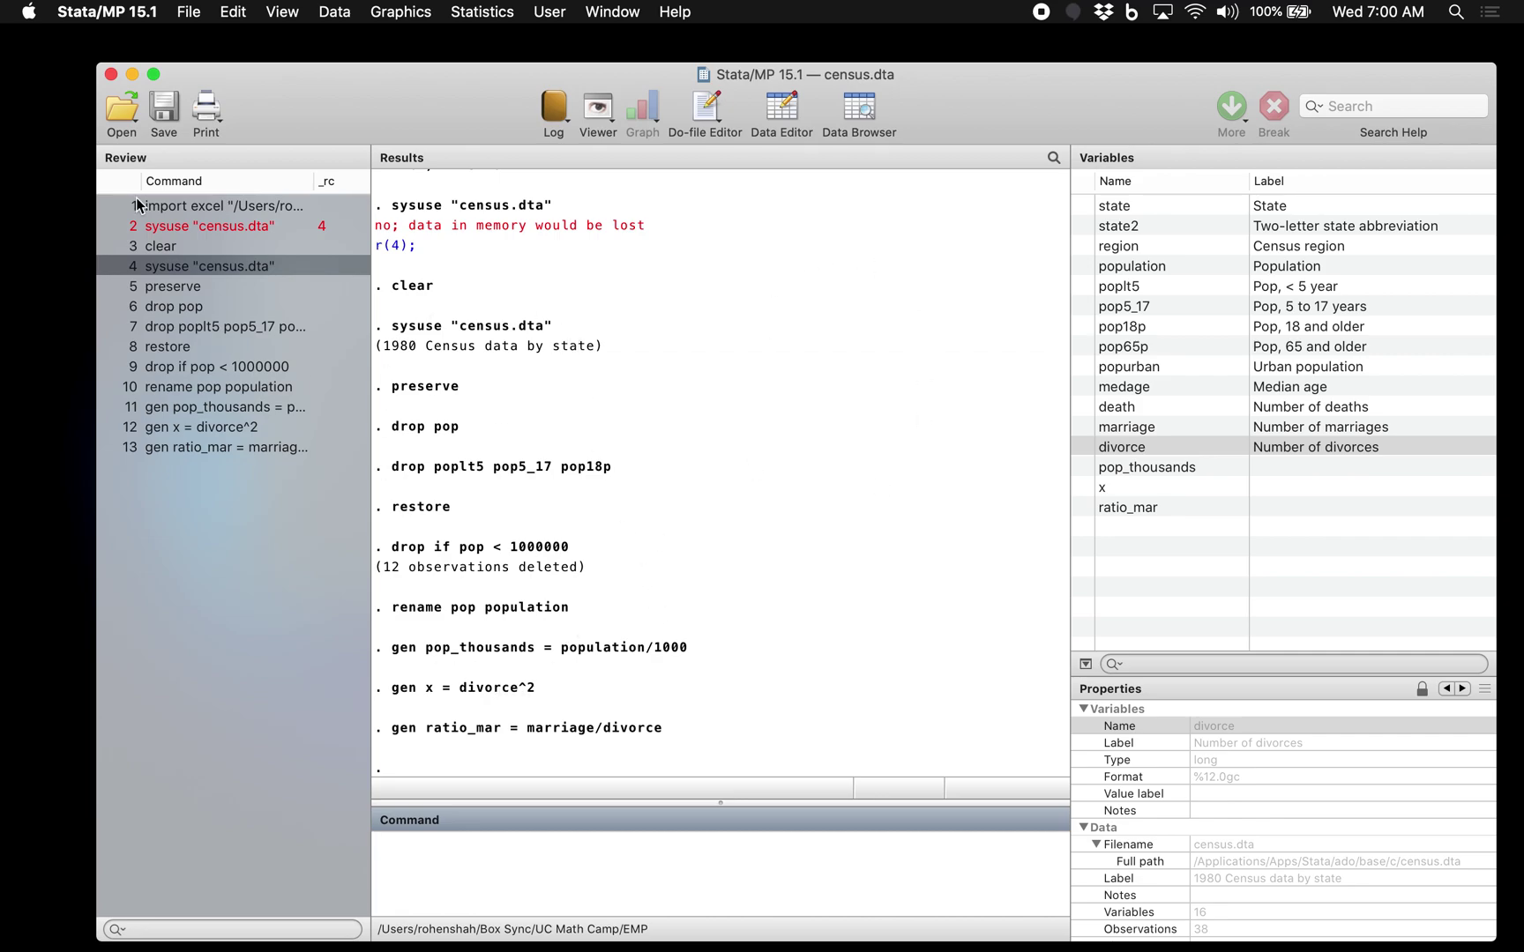